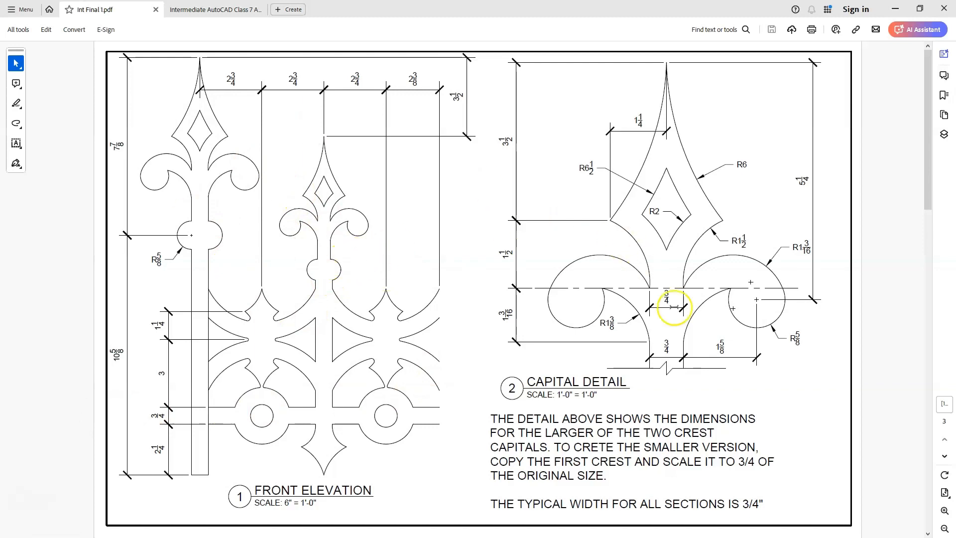
# - Examine the capital detail and mid section detail sheets of the Int Final 1 PDF for their dimensions
pyautogui.scroll(-5, 690, 235)
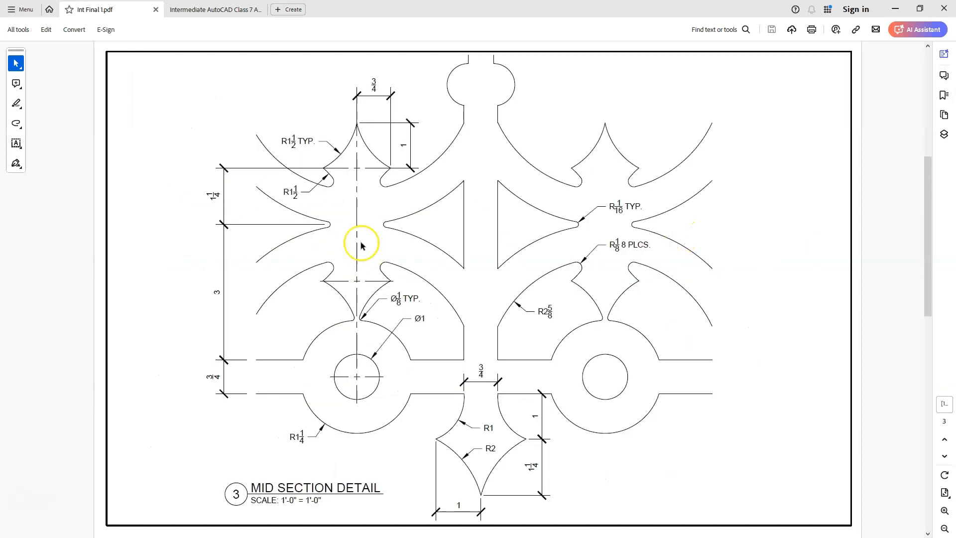
pyautogui.click(315, 205)
pyautogui.scroll(5, 314, 204)
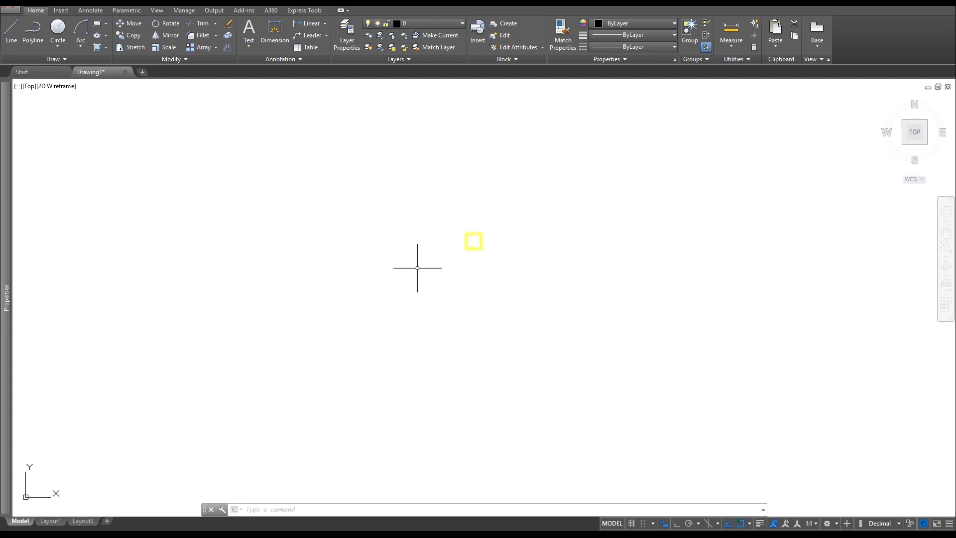
# - In AutoCAD, draw a 20-unit vertical line straight down with Ortho on as the centerline
pyautogui.click(11, 29)
pyautogui.click(474, 162)
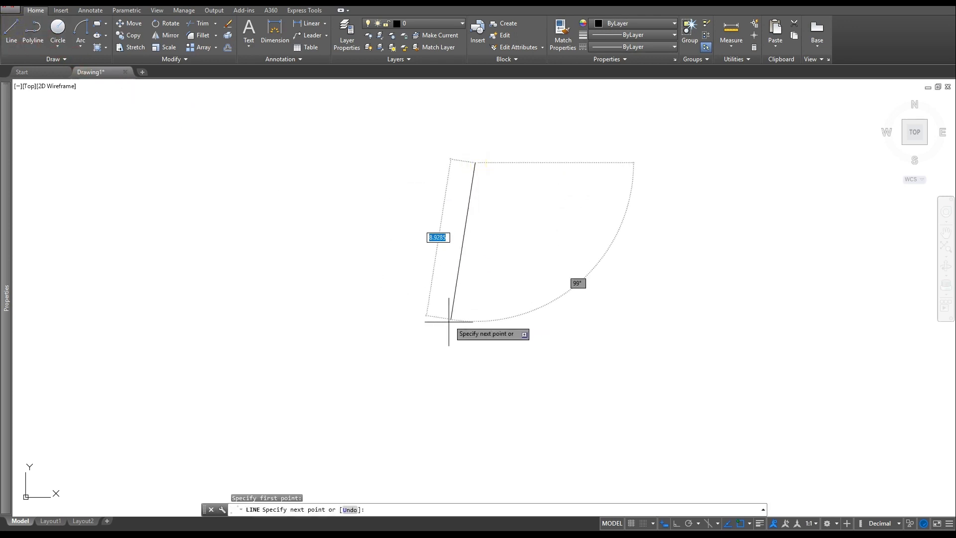
pyautogui.press('F8')
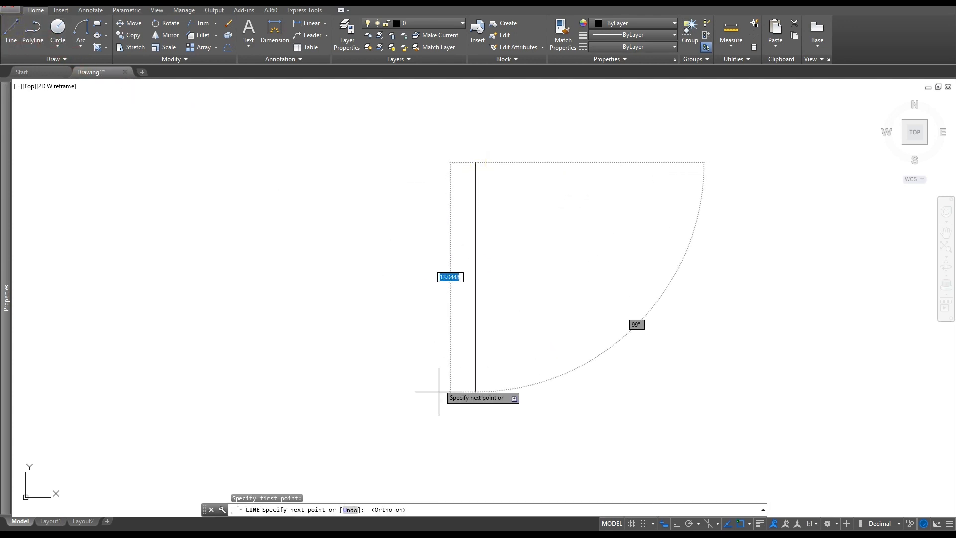
pyautogui.write('20')
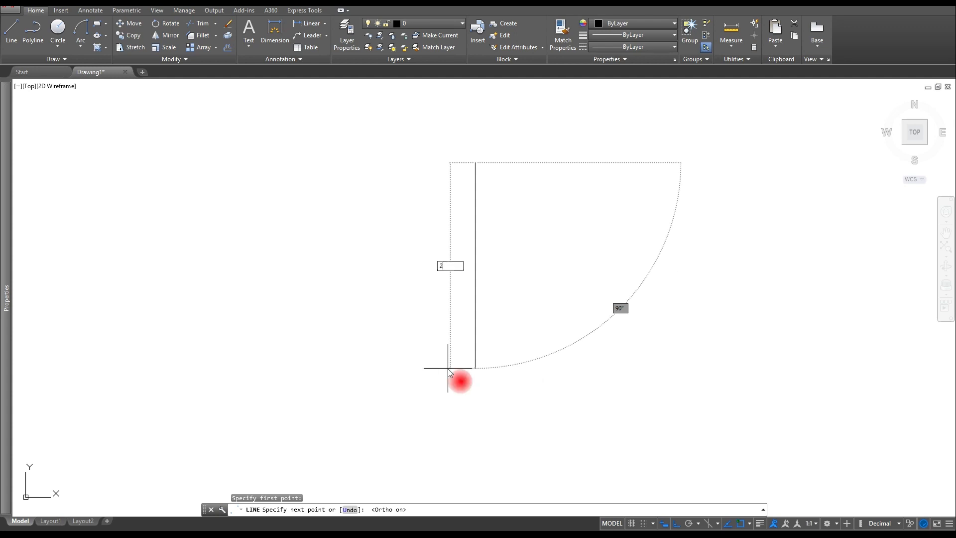
pyautogui.press('Return')
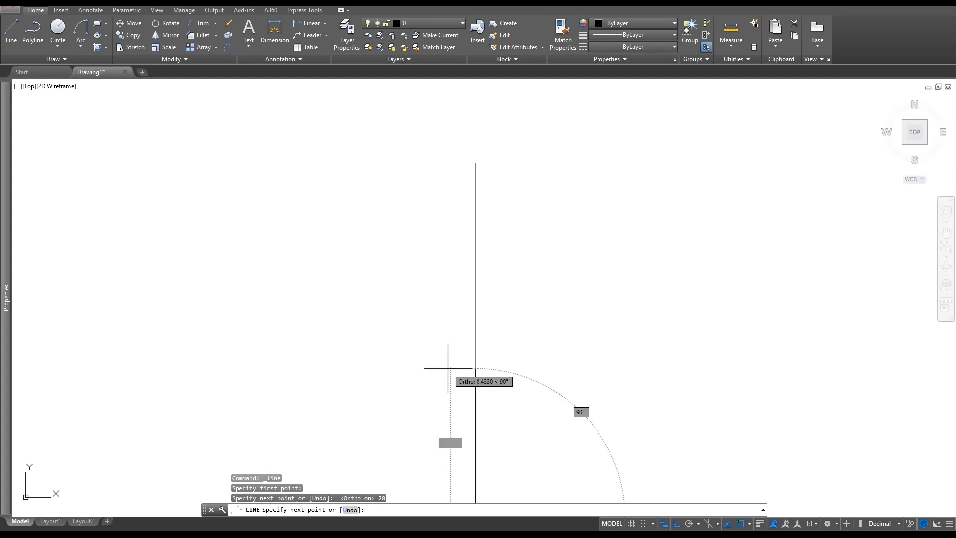
pyautogui.press('Escape')
pyautogui.press('Escape')
# - Draw a 10-unit horizontal line above the upper end of the vertical centerline
pyautogui.scroll(-2, 452, 363)
pyautogui.moveTo(463, 383); pyautogui.dragTo(408, 349, button='middle')
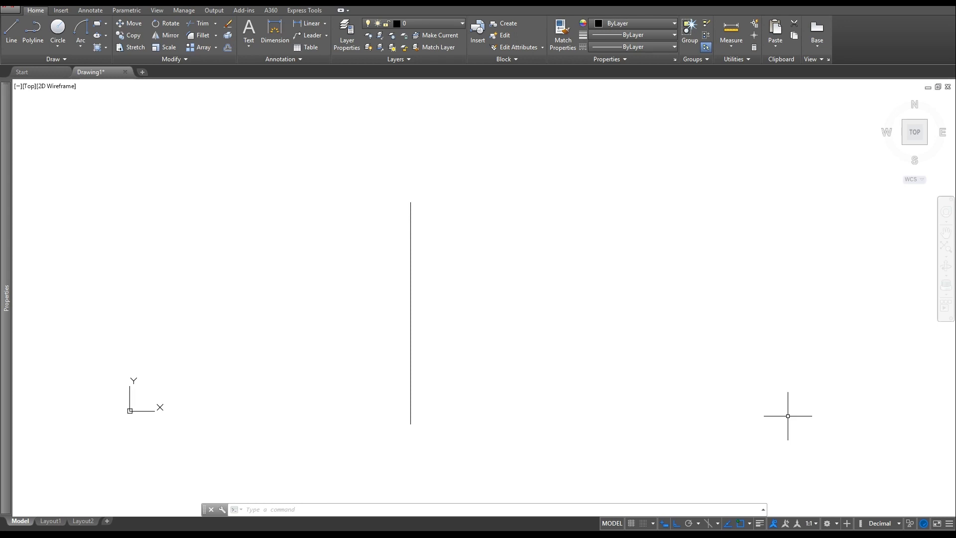
pyautogui.scroll(2, 406, 209)
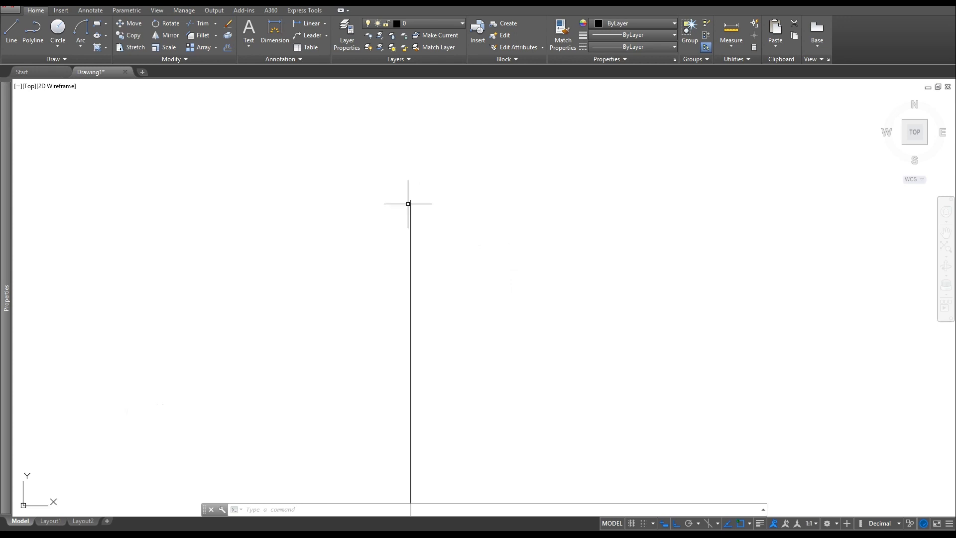
pyautogui.click(33, 47)
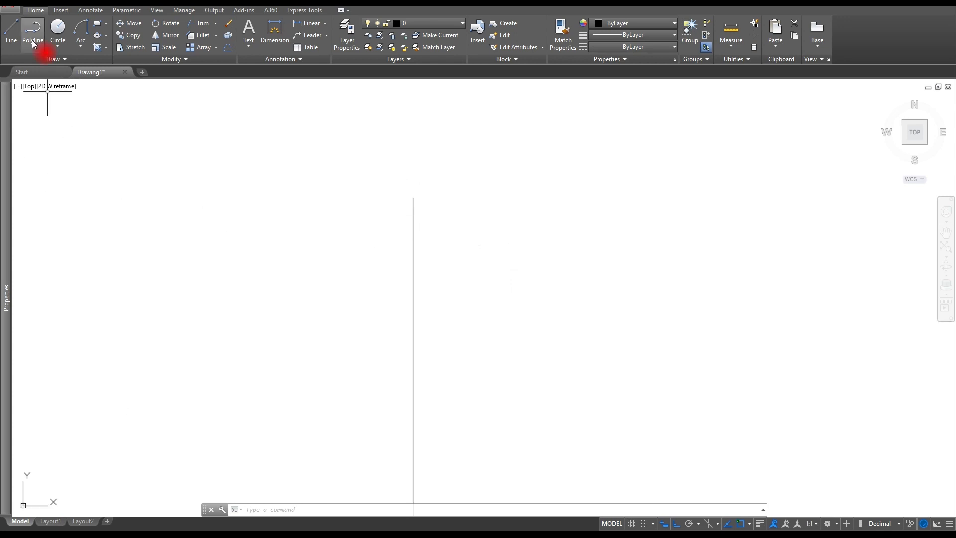
pyautogui.click(11, 30)
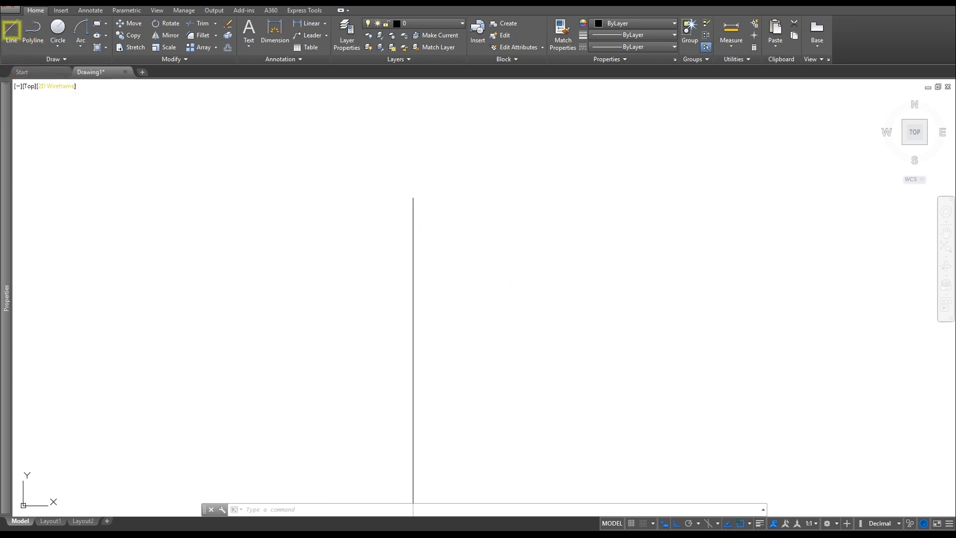
pyautogui.click(230, 126)
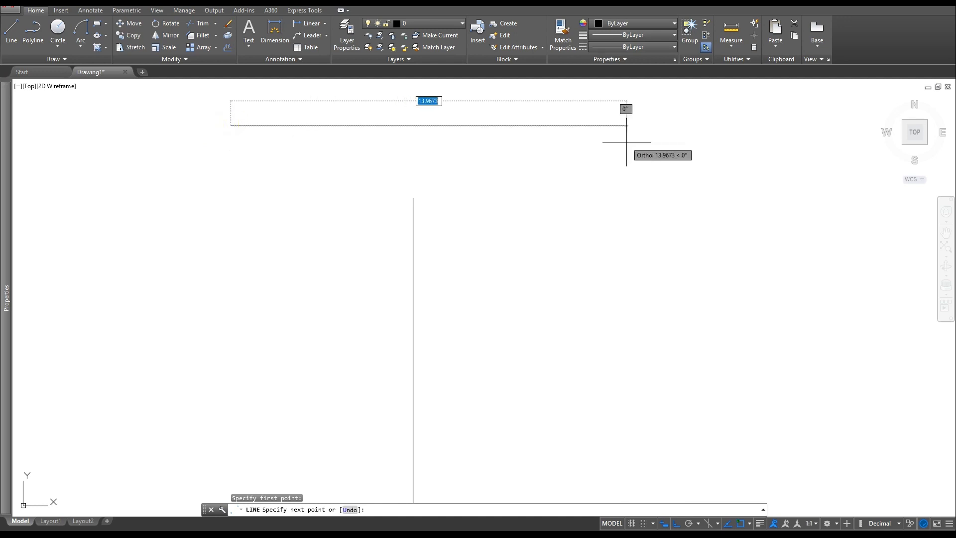
pyautogui.write('10')
pyautogui.press('Return')
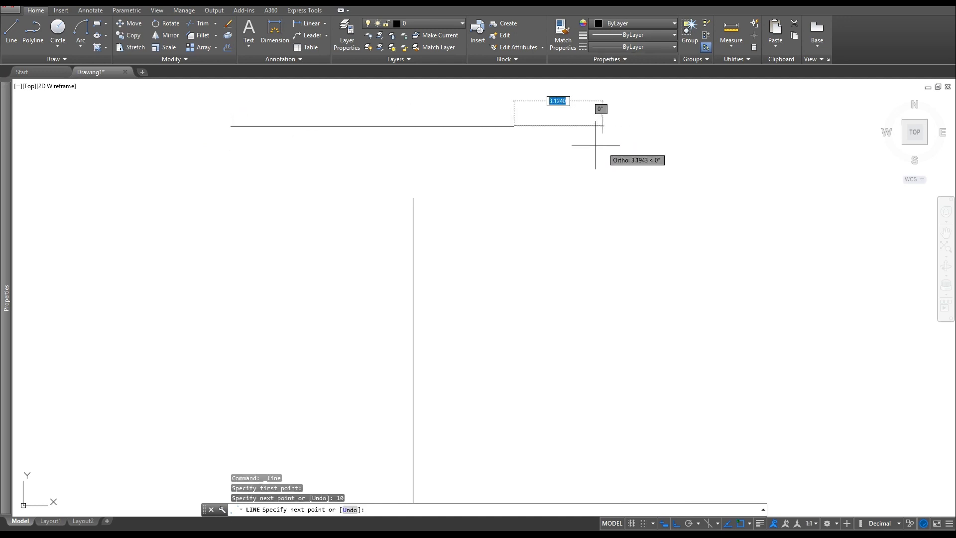
pyautogui.press('Escape')
# - Move the horizontal line by its midpoint onto the upper endpoint of the vertical centerline
pyautogui.click(130, 24)
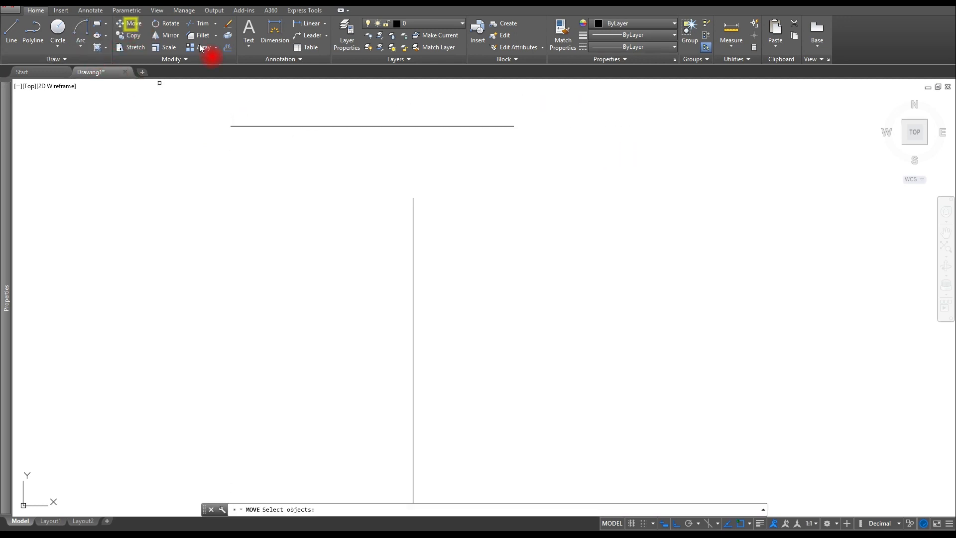
pyautogui.click(276, 126)
pyautogui.press('Return')
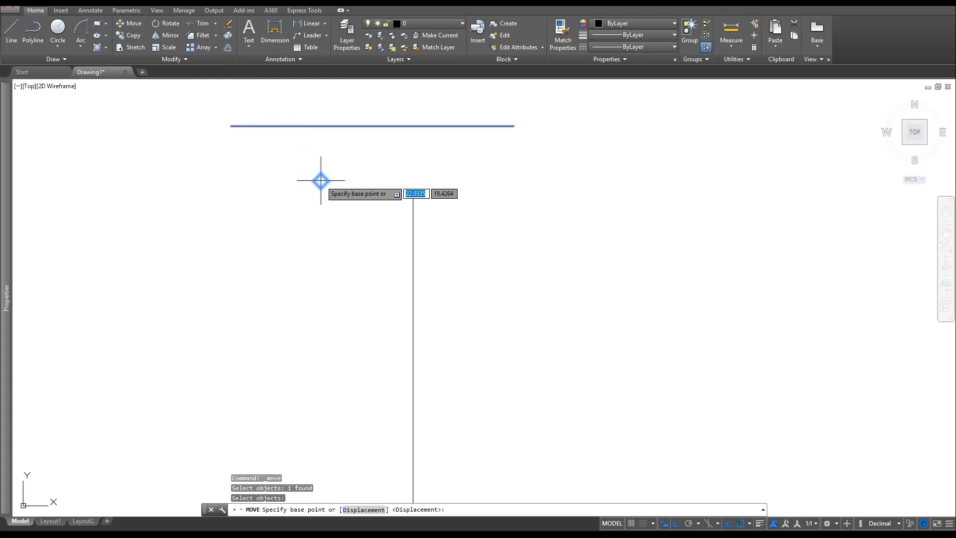
pyautogui.click(371, 125)
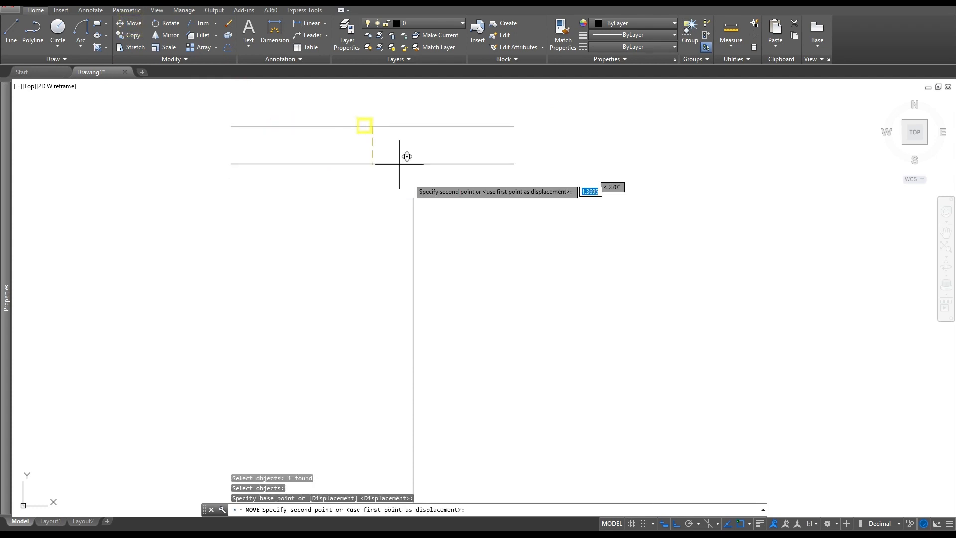
pyautogui.click(413, 198)
pyautogui.press('Escape')
# - Offset the top horizontal line 3-1/2 downward
pyautogui.scroll(-2, 402, 208)
pyautogui.moveTo(456, 237); pyautogui.dragTo(610, 164, button='middle')
pyautogui.press('Escape')
pyautogui.press('Escape')
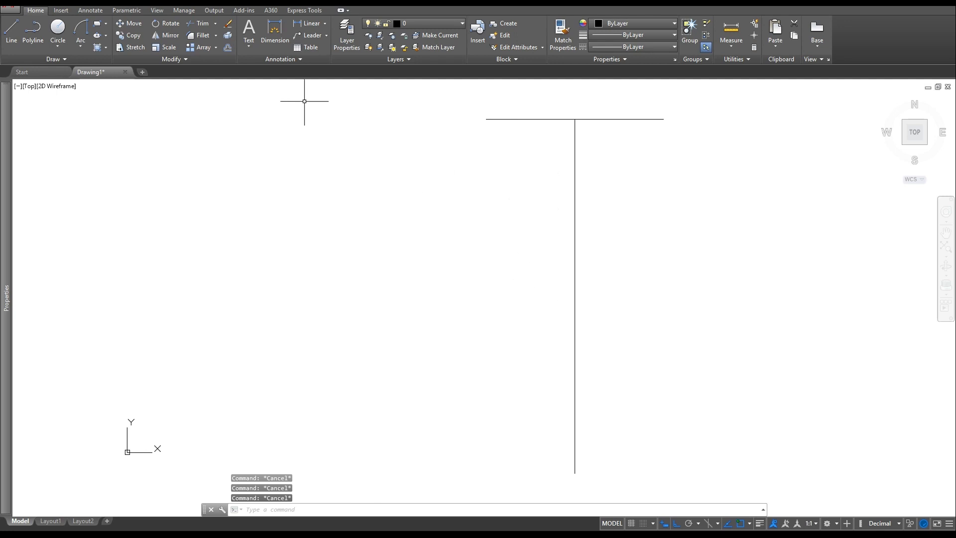
pyautogui.click(228, 48)
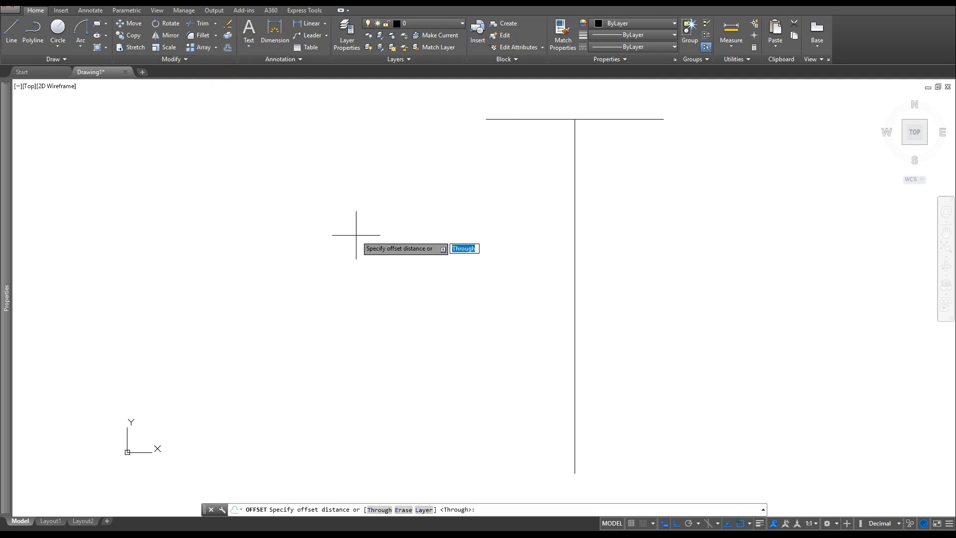
pyautogui.write('3-1/2')
pyautogui.press('Return')
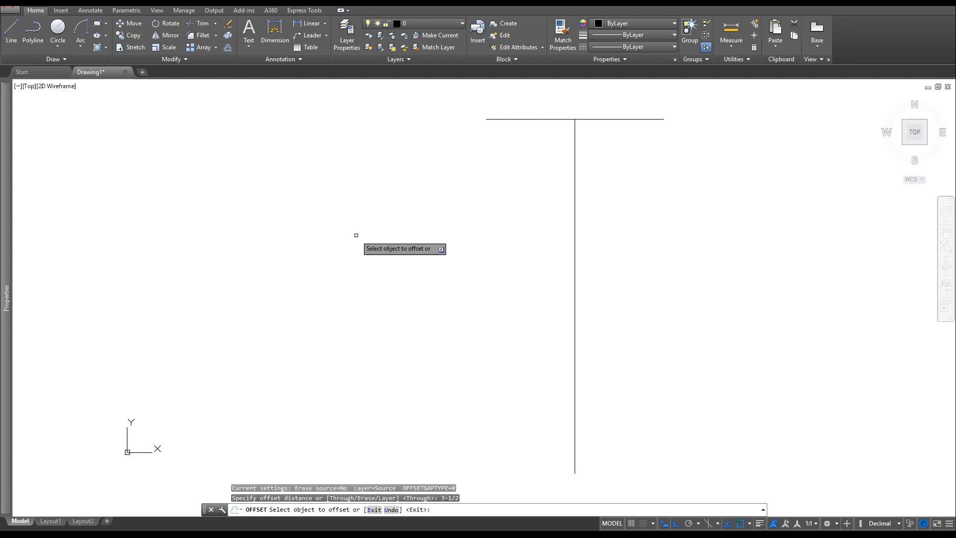
pyautogui.click(530, 118)
pyautogui.click(513, 150)
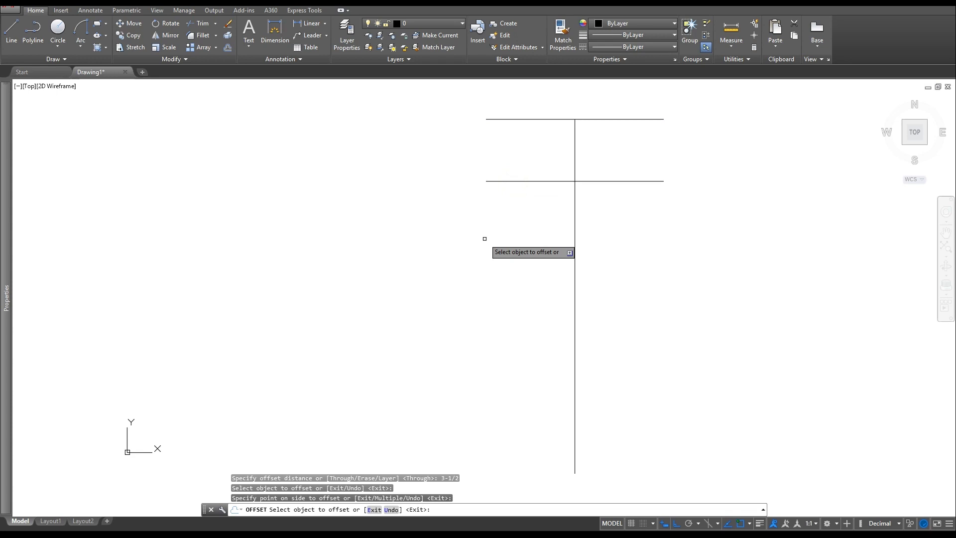
pyautogui.press('Escape')
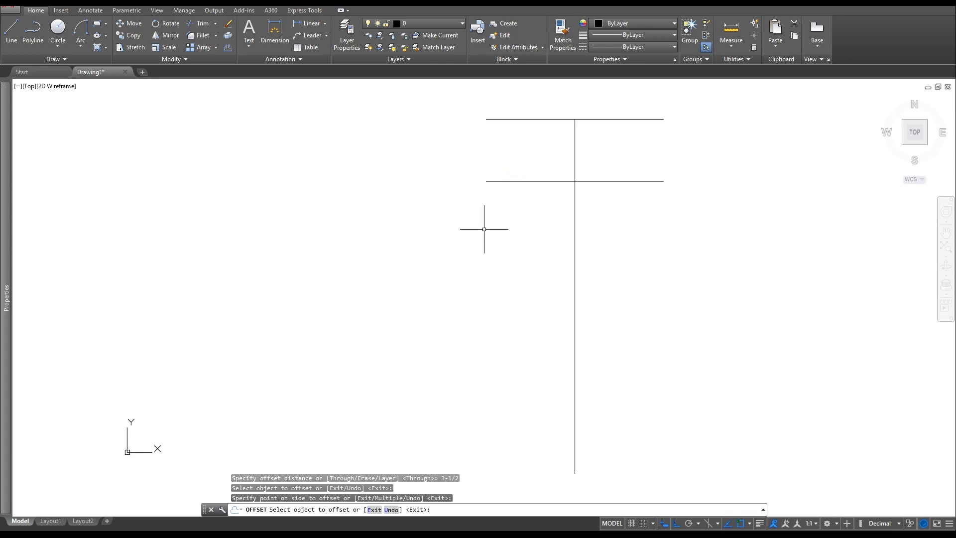
# - Offset the lower horizontal line another 1-1/2 downward
pyautogui.click(276, 36)
pyautogui.click(228, 47)
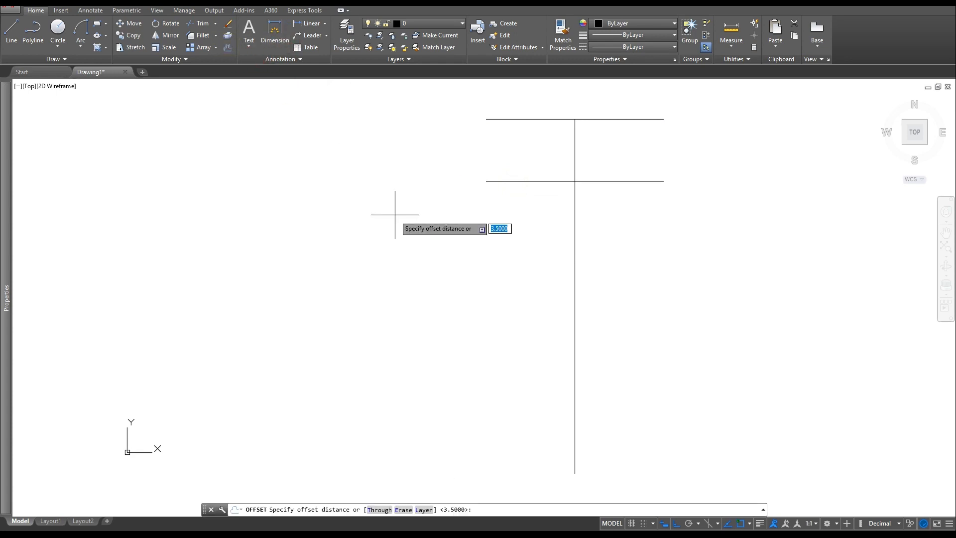
pyautogui.write('1-')
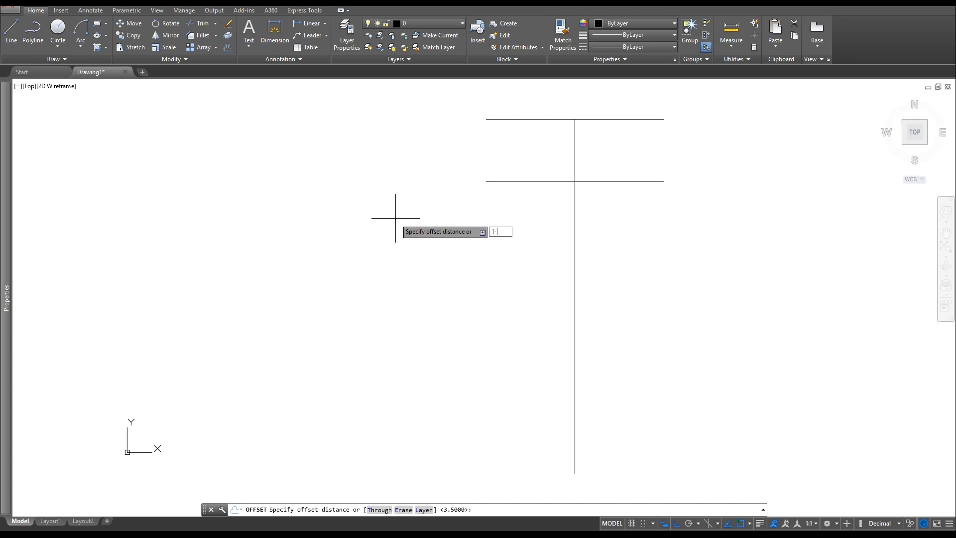
pyautogui.write('1/2')
pyautogui.press('Return')
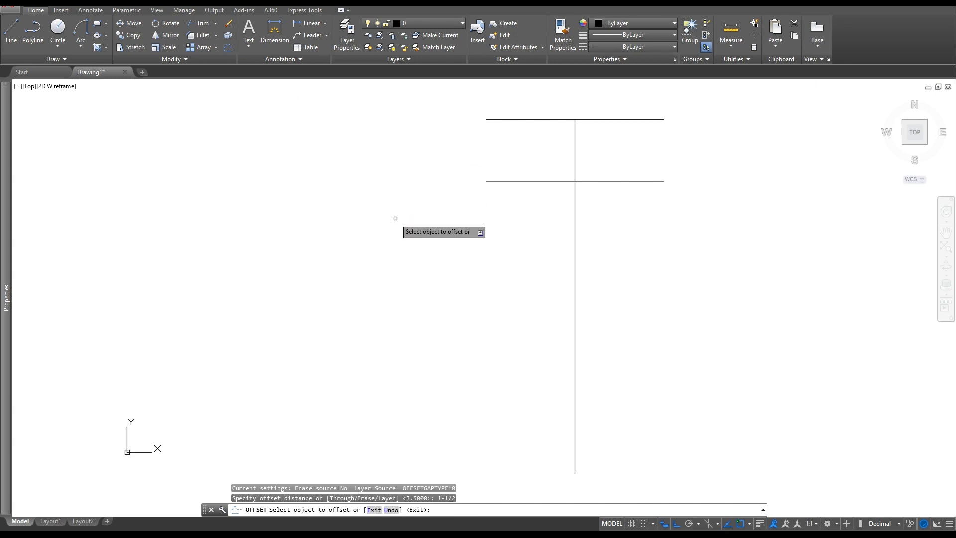
pyautogui.click(511, 182)
pyautogui.click(512, 249)
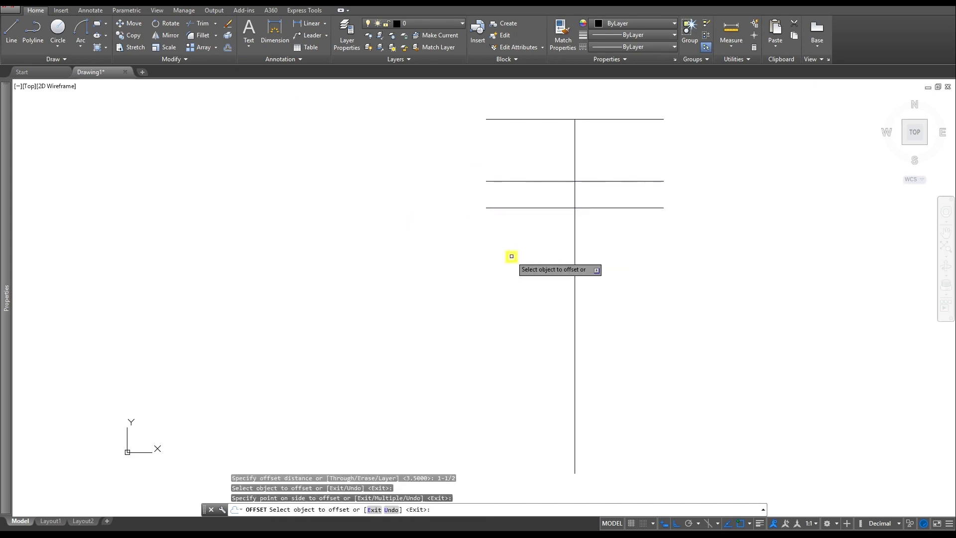
pyautogui.press('Escape')
pyautogui.press('Escape')
# - Offset the vertical centerline 1-1/4 to its left
pyautogui.scroll(4, 538, 158)
pyautogui.moveTo(539, 158); pyautogui.dragTo(528, 203, button='middle')
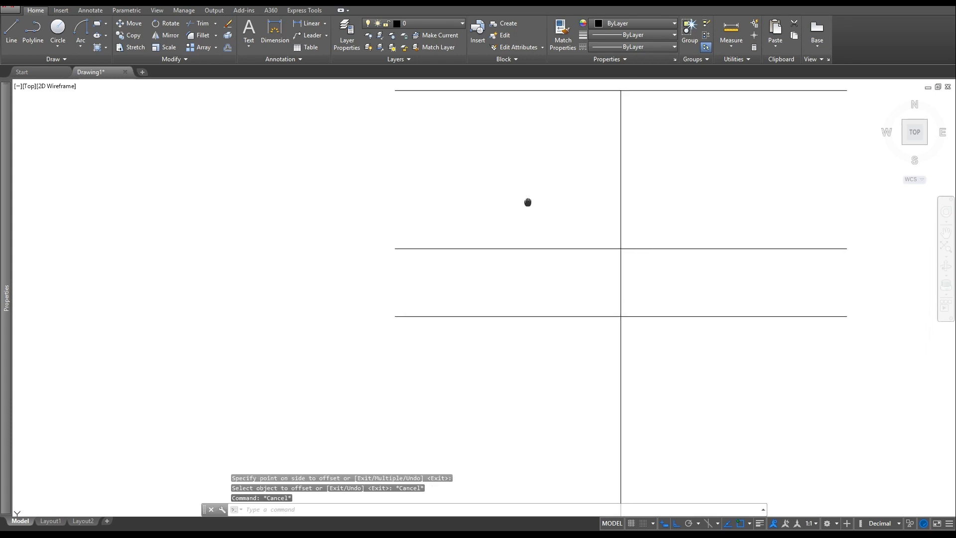
pyautogui.scroll(-2, 523, 214)
pyautogui.press('Escape')
pyautogui.press('Escape')
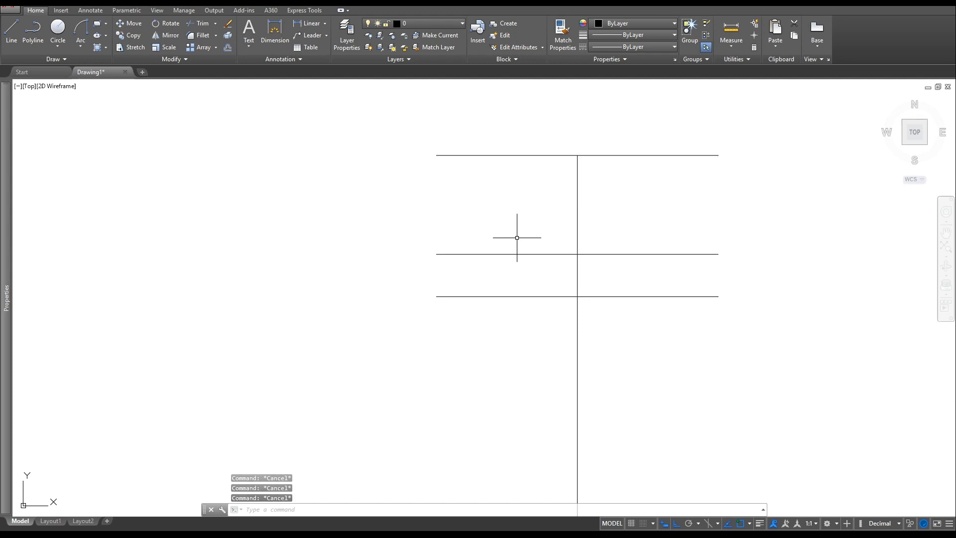
pyautogui.click(228, 48)
pyautogui.write('1-1/4')
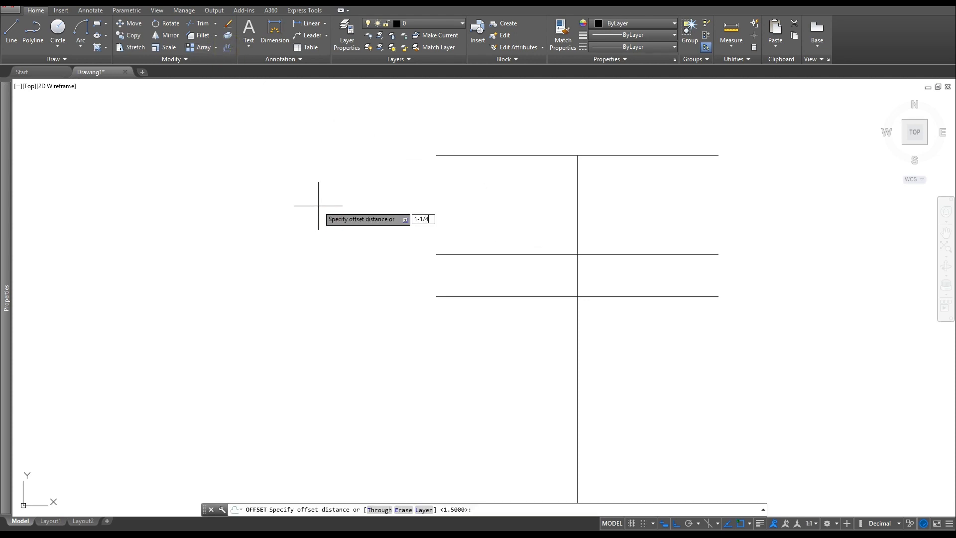
pyautogui.press('Return')
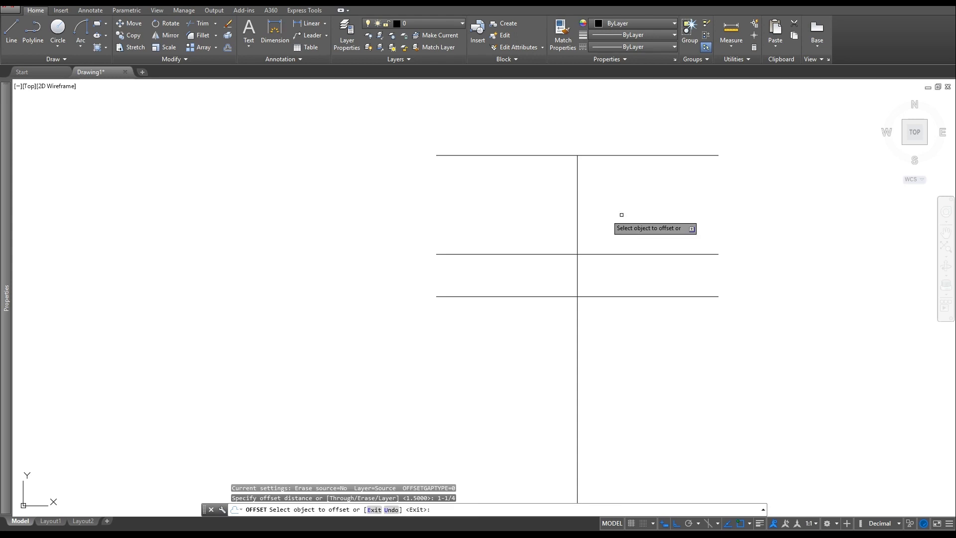
pyautogui.click(578, 206)
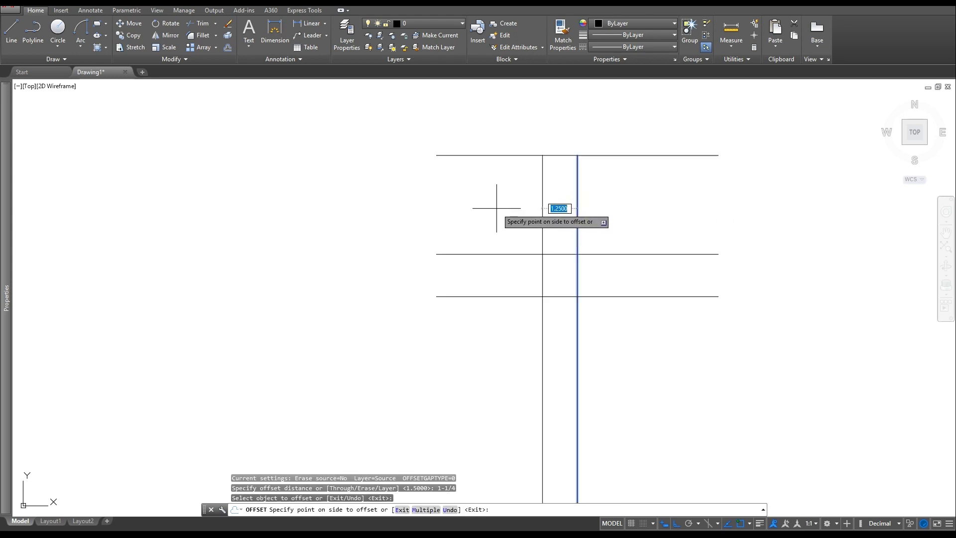
pyautogui.click(494, 207)
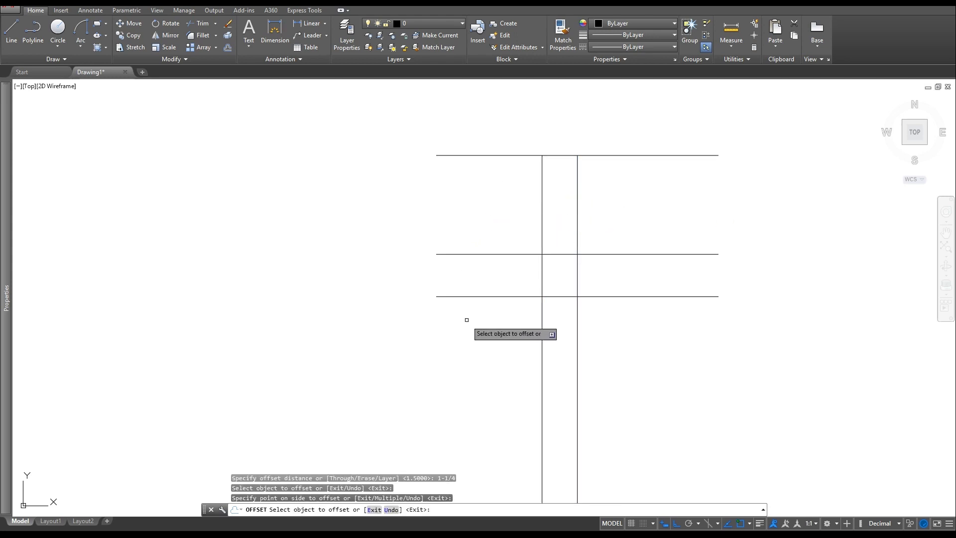
pyautogui.scroll(2, 524, 311)
pyautogui.press('Escape')
pyautogui.press('Escape')
pyautogui.press('Escape')
# - Draw a start-end-radius arc of radius 6 from the left vertical and middle horizontal lines' intersection to the centerline's upper endpoint
pyautogui.moveTo(575, 183)
pyautogui.mouseDown(button='middle')
pyautogui.moveTo(521, 331)
pyautogui.moveTo(512, 324)
pyautogui.mouseUp(button='middle')
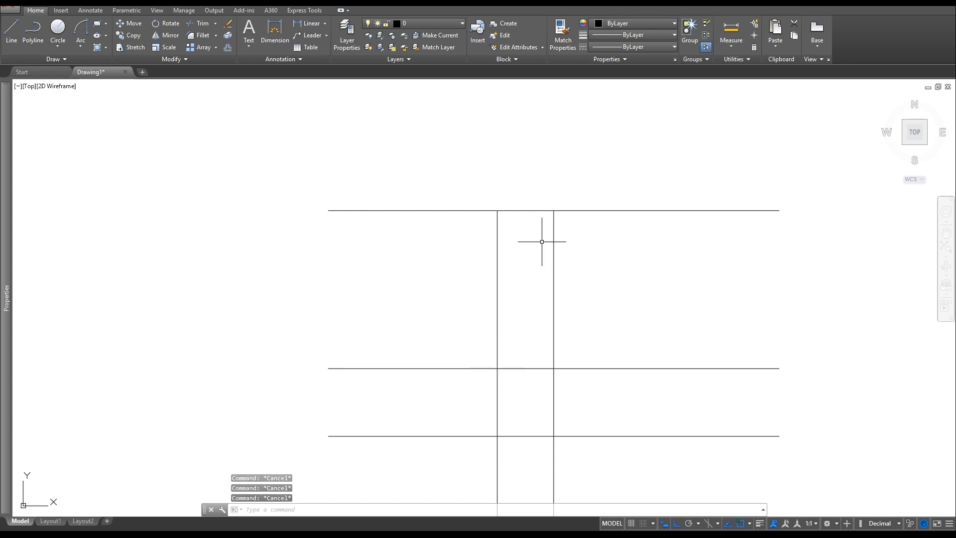
pyautogui.click(77, 46)
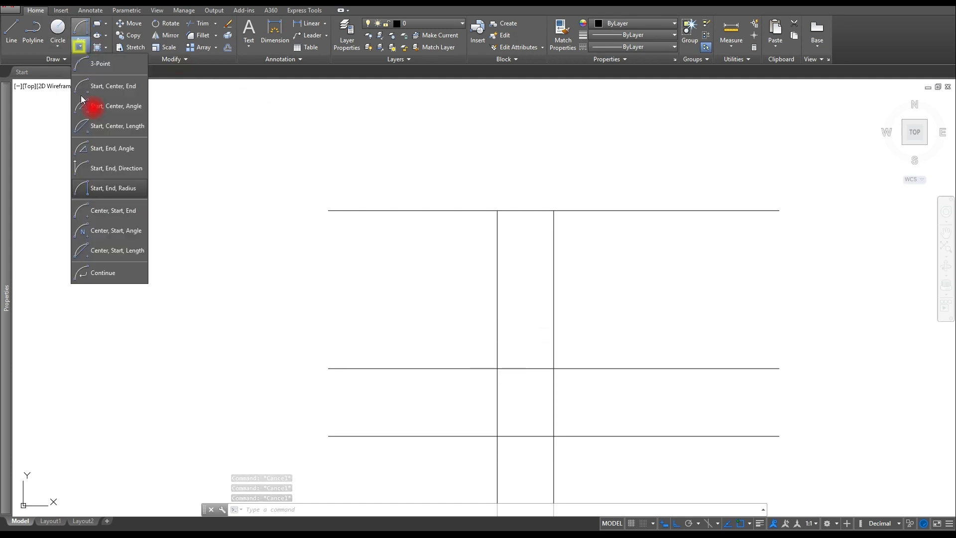
pyautogui.click(96, 187)
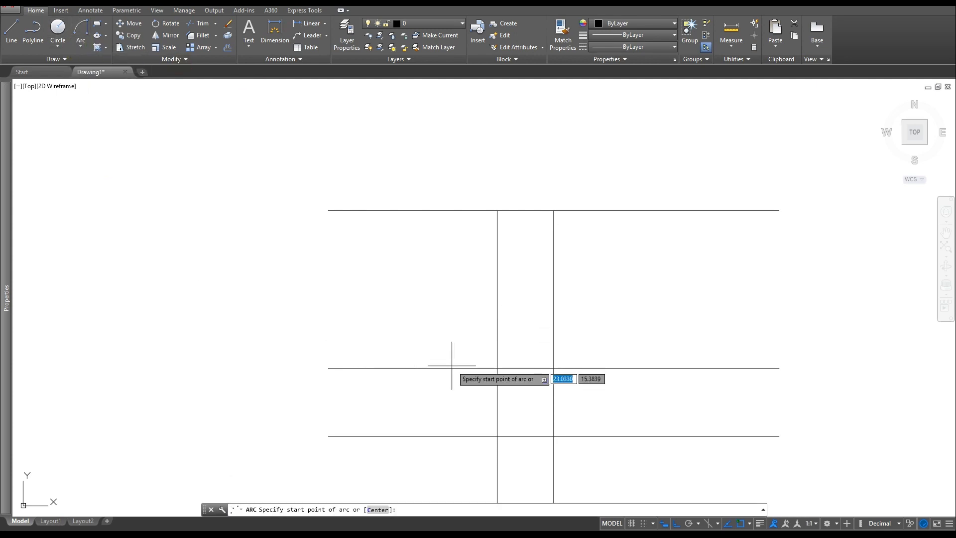
pyautogui.click(497, 369)
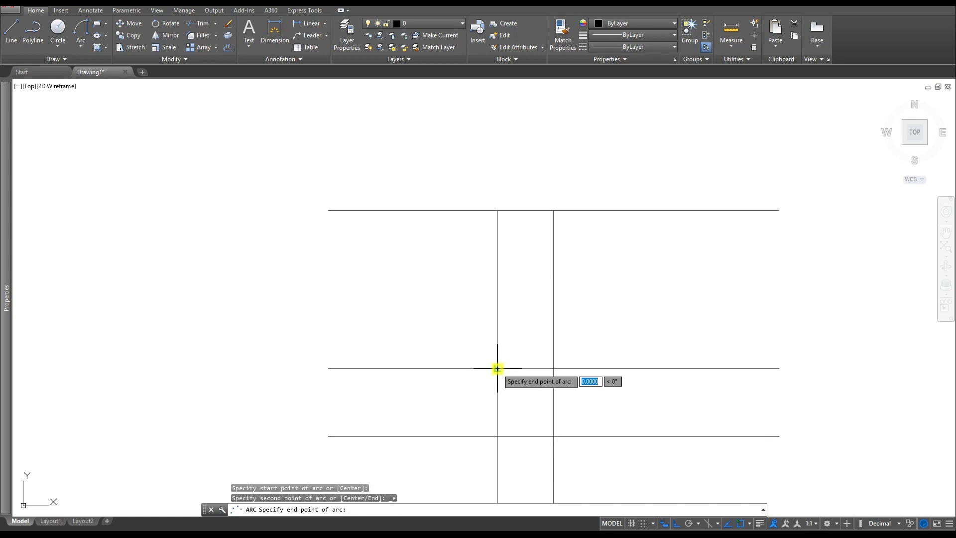
pyautogui.click(554, 211)
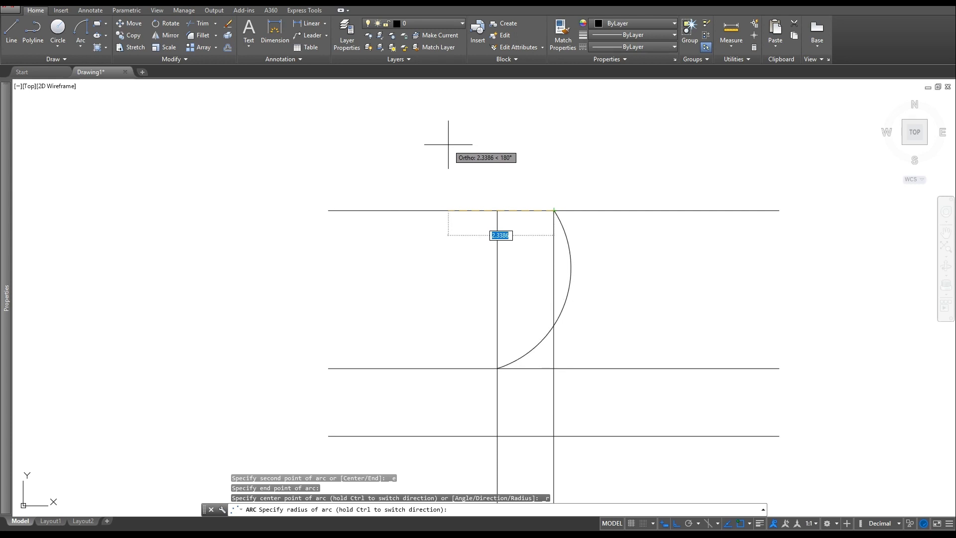
pyautogui.write('6')
pyautogui.press('Return')
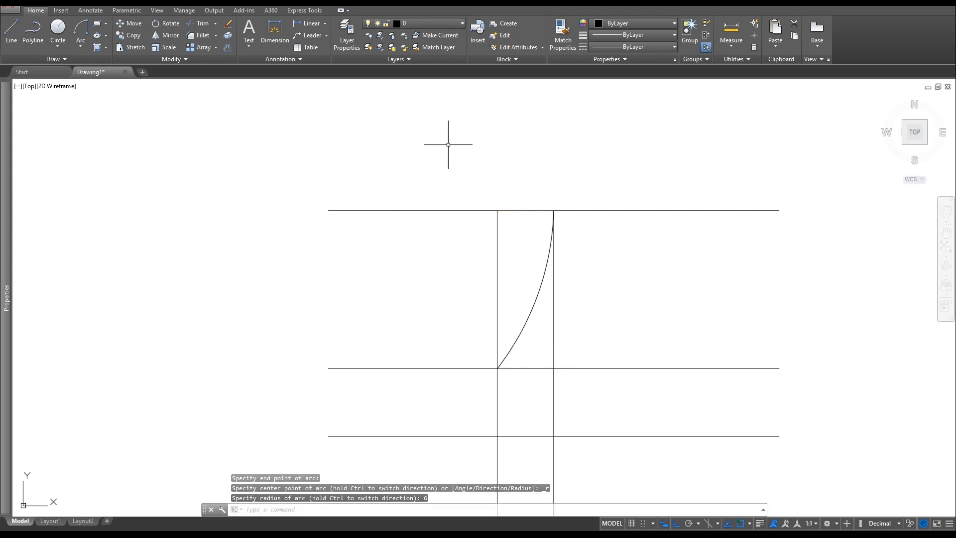
# - Offset the vertical centerline 3/8 to its left
pyautogui.moveTo(539, 404); pyautogui.dragTo(514, 229, button='middle')
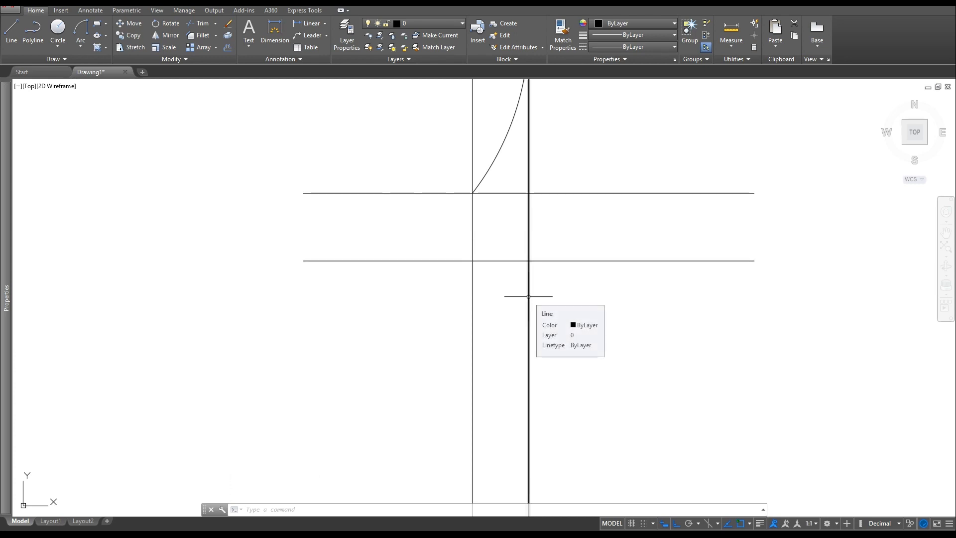
pyautogui.click(228, 47)
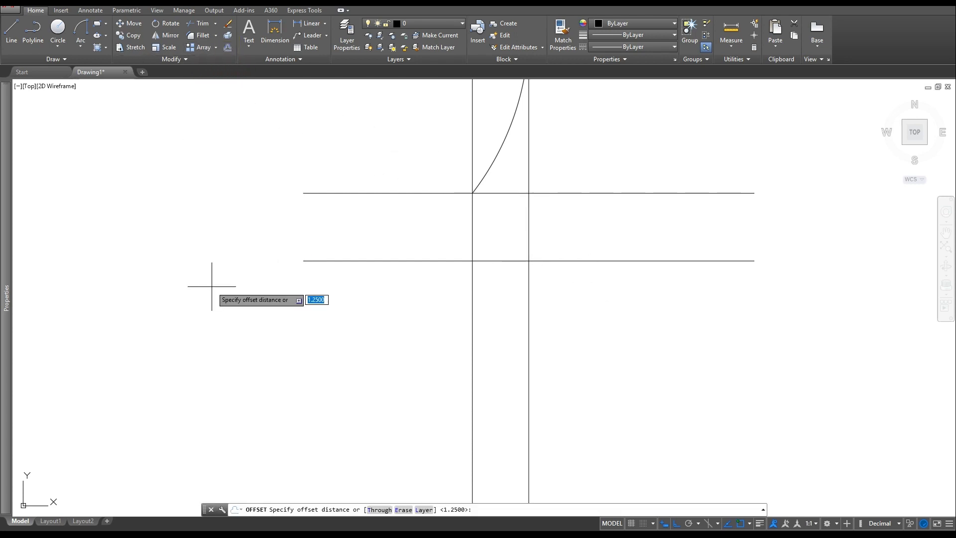
pyautogui.write('3/8')
pyautogui.press('Return')
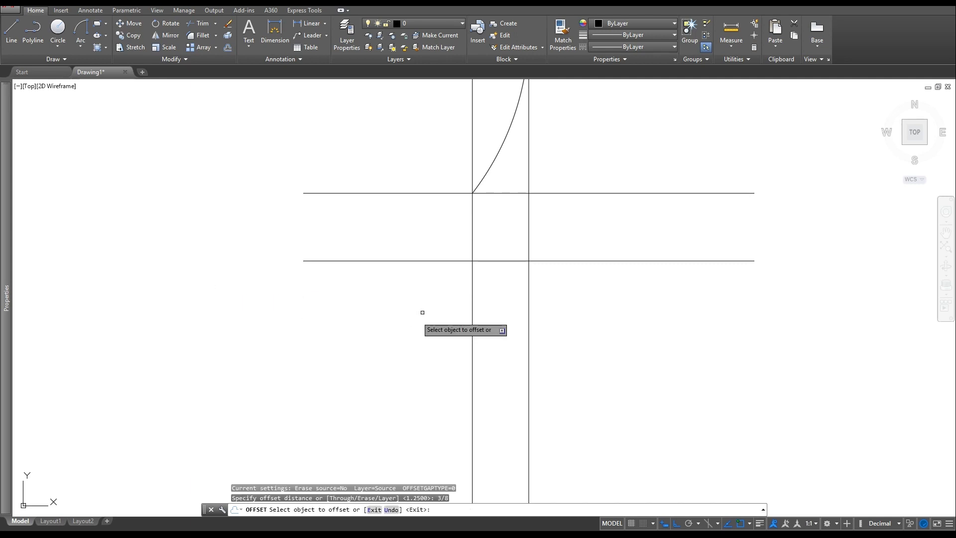
pyautogui.click(528, 311)
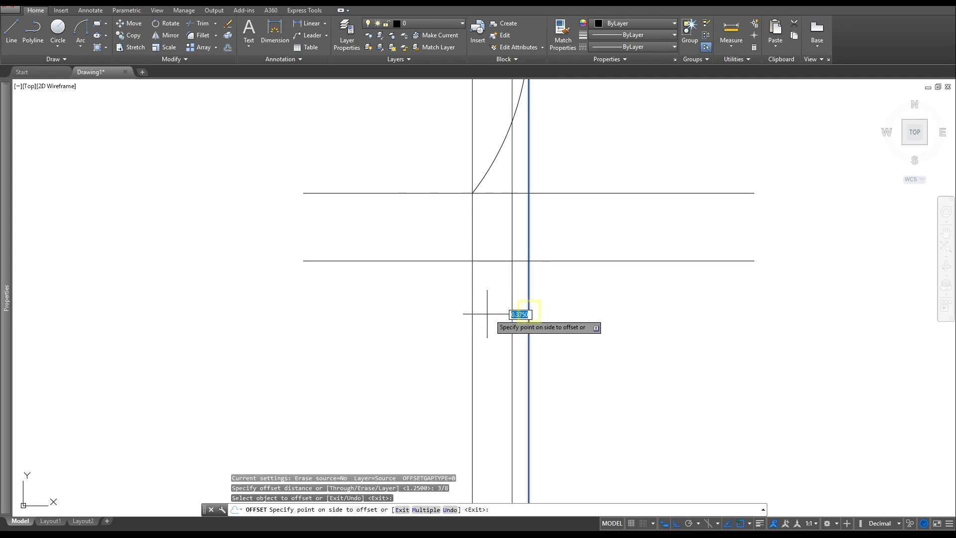
pyautogui.click(333, 314)
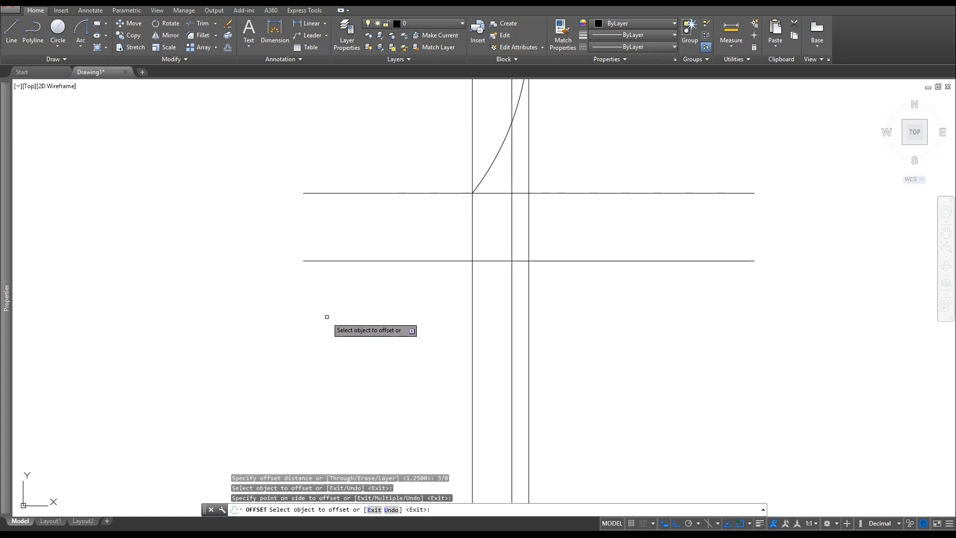
pyautogui.press('Escape')
pyautogui.press('Escape')
# - Draw a start-end-radius arc of radius 1-1/2 from the 3/8 offset line's intersection with the lowest horizontal to the first arc's lower end
pyautogui.moveTo(504, 278); pyautogui.dragTo(500, 328, button='middle')
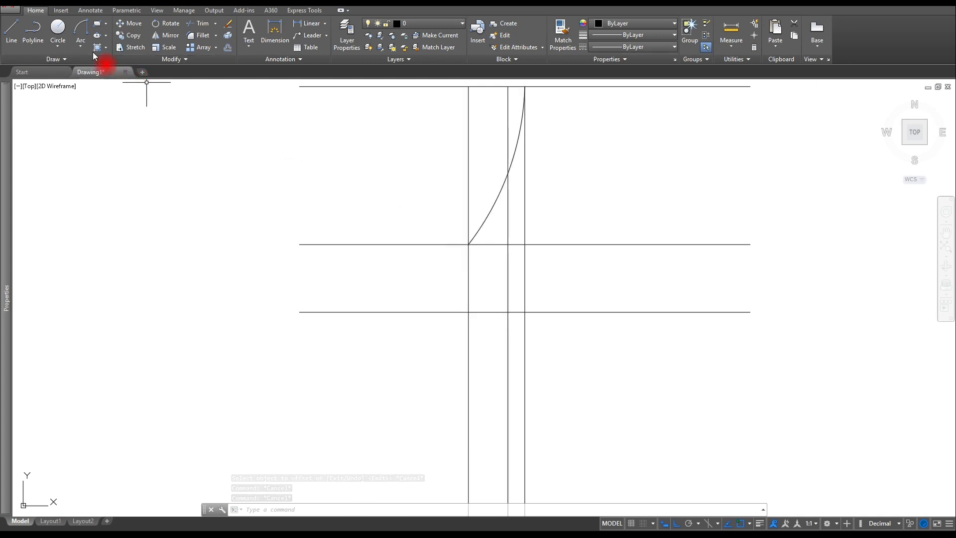
pyautogui.click(81, 45)
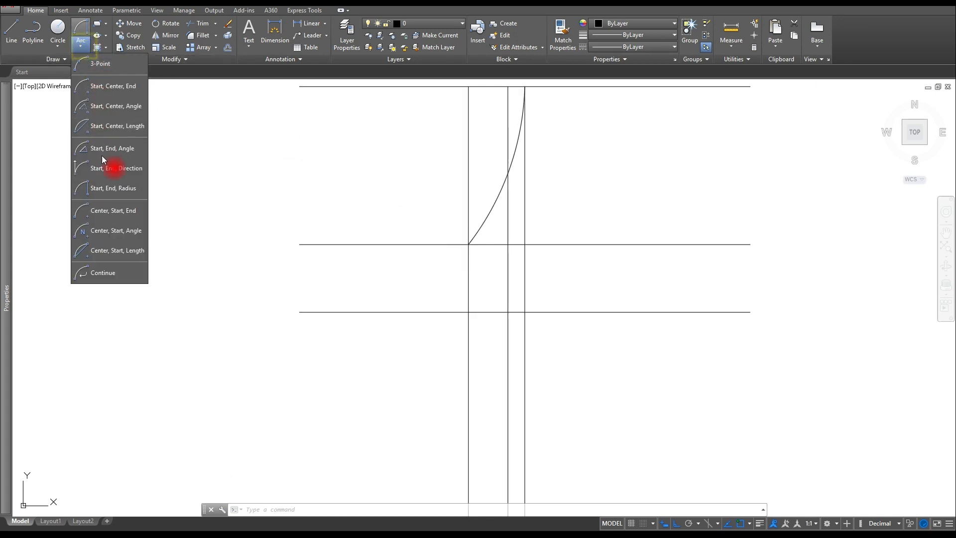
pyautogui.click(108, 188)
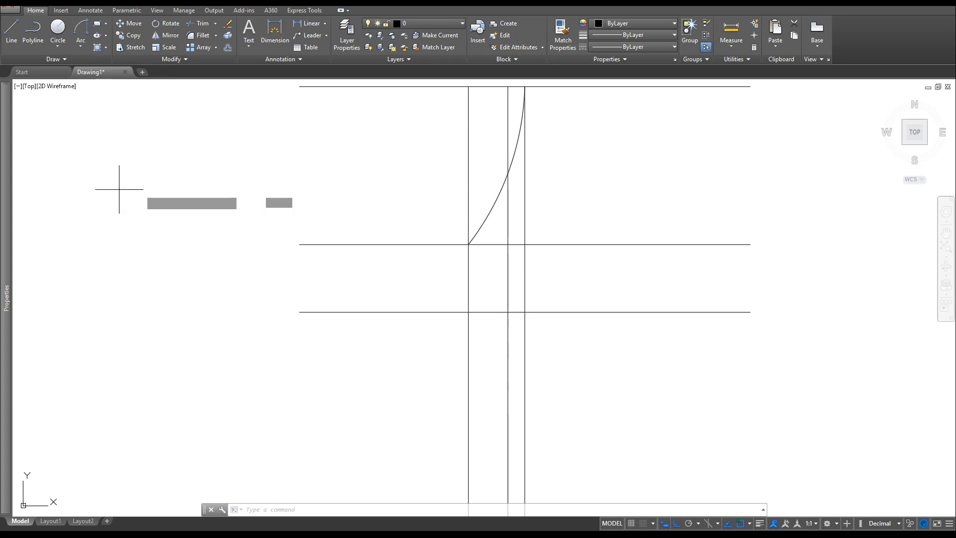
pyautogui.click(508, 312)
pyautogui.click(469, 244)
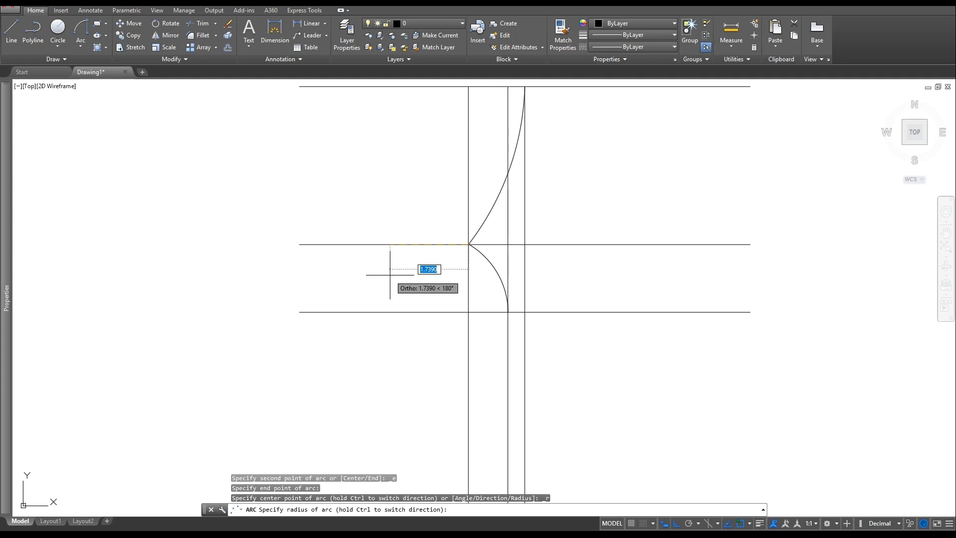
pyautogui.write('1-')
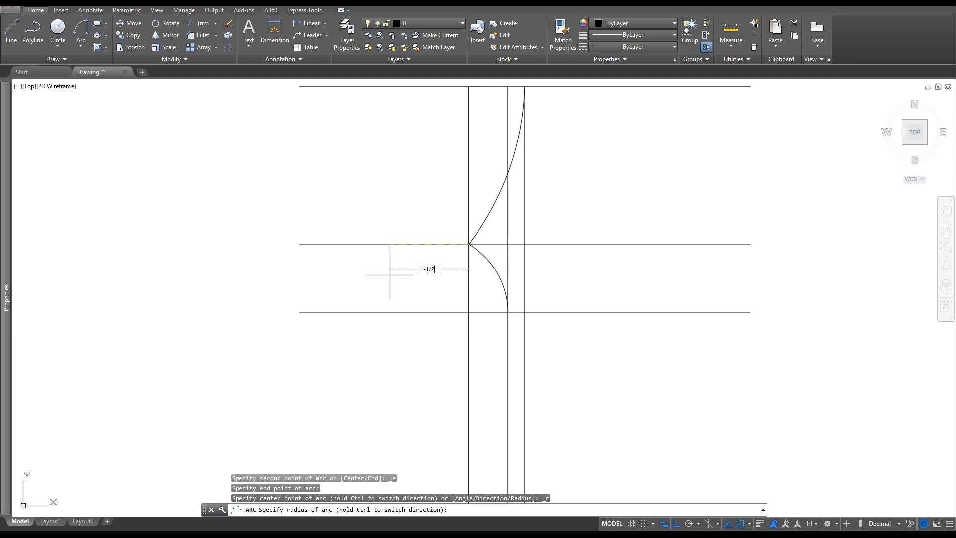
pyautogui.write('1/2')
pyautogui.press('Return')
# - Shorten the 3/8 offset vertical line by stretching its upper endpoint down to the lower end of the small arc
pyautogui.scroll(2, 476, 343)
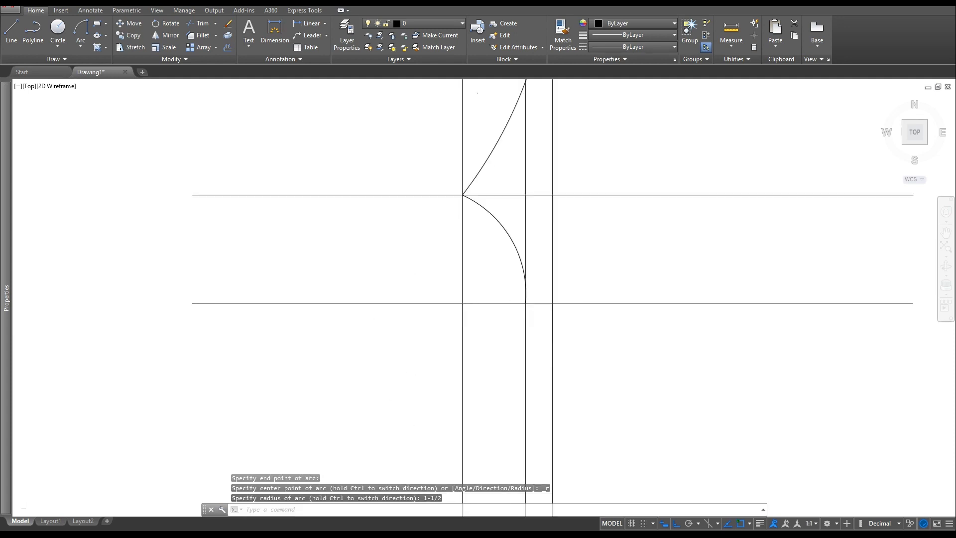
pyautogui.scroll(-2, 461, 320)
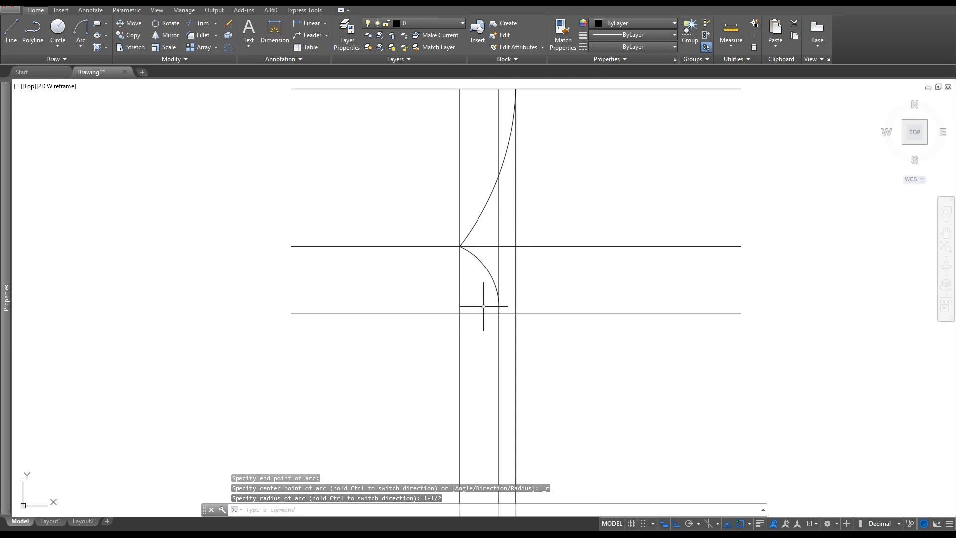
pyautogui.click(498, 134)
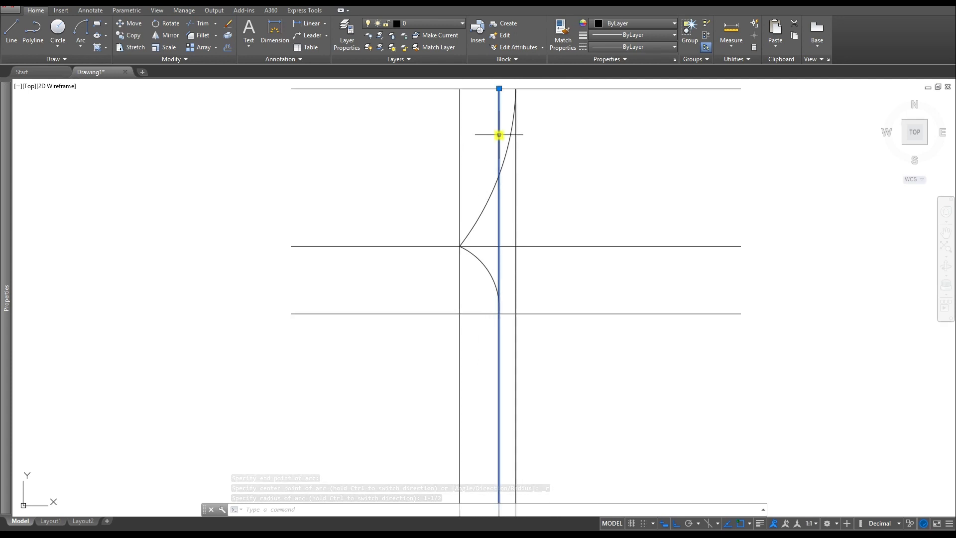
pyautogui.click(499, 89)
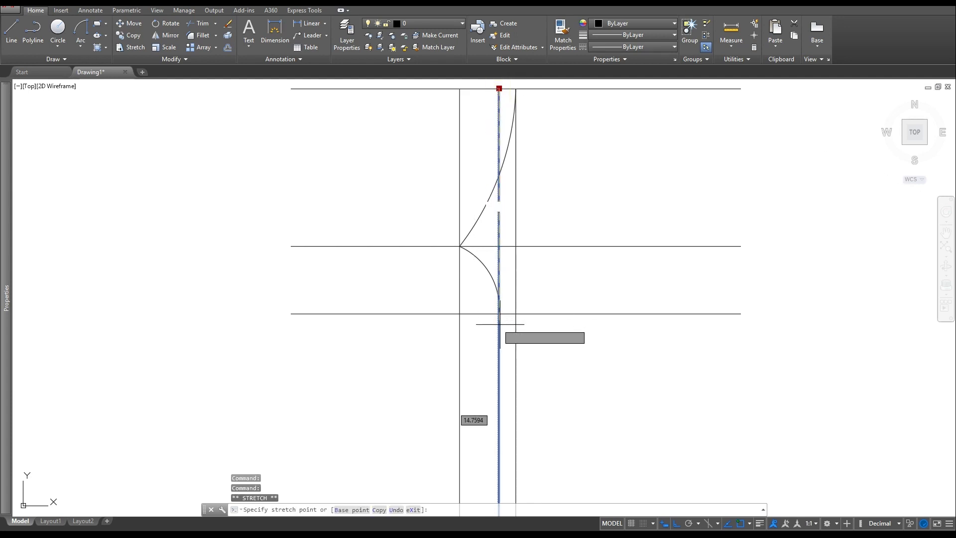
pyautogui.click(499, 313)
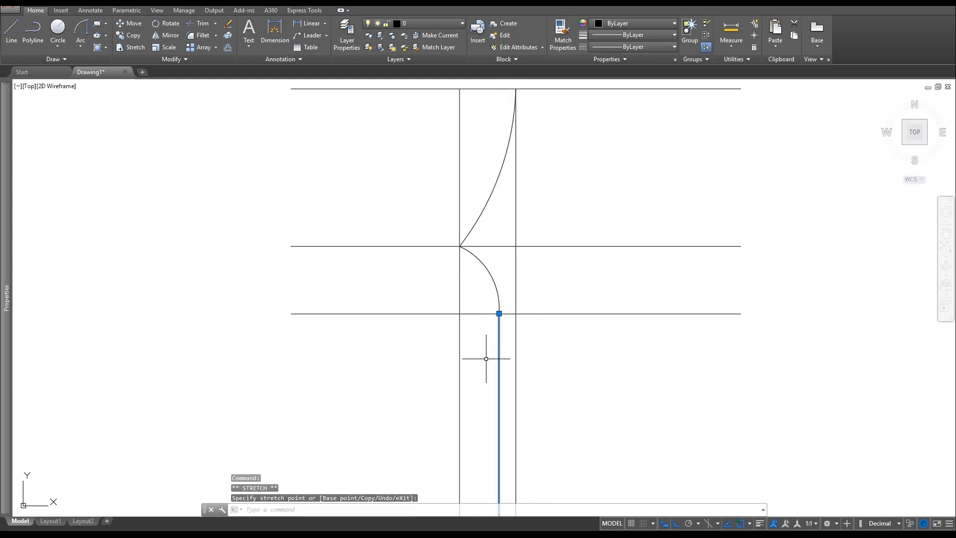
pyautogui.scroll(4, 490, 348)
pyautogui.scroll(-2, 489, 348)
pyautogui.press('Escape')
pyautogui.press('Escape')
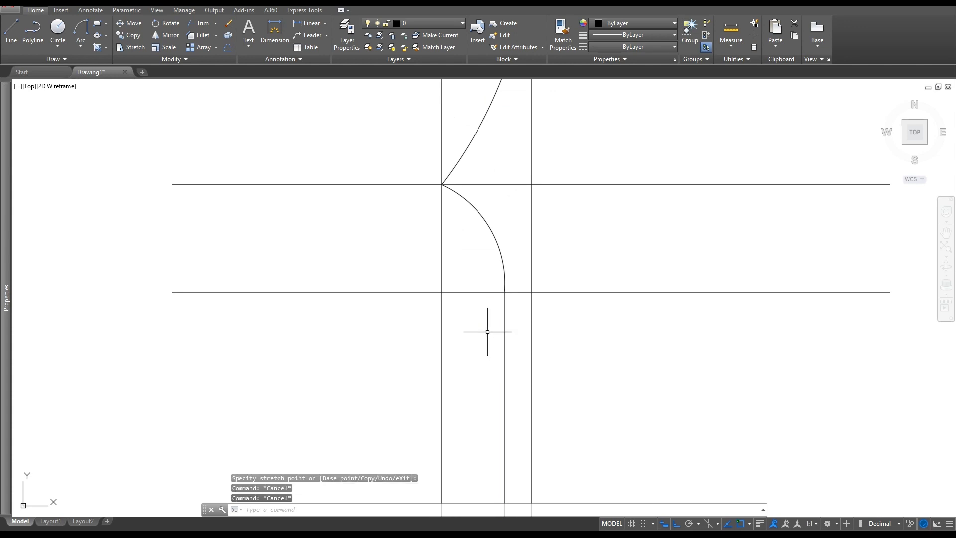
# - Offset the shortened vertical line below the small arc 1-5/8 to its left
pyautogui.scroll(4, 493, 305)
pyautogui.scroll(-6, 486, 315)
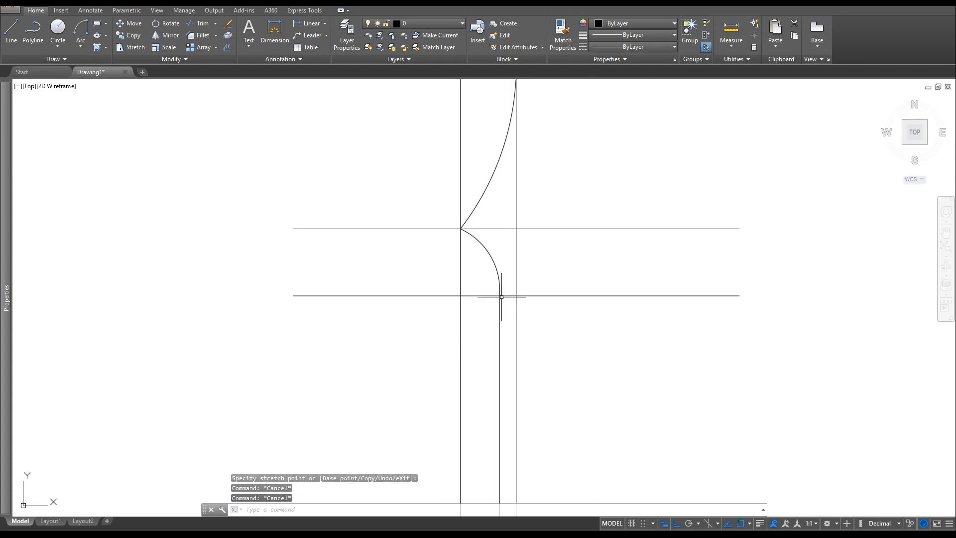
pyautogui.scroll(-2, 331, 305)
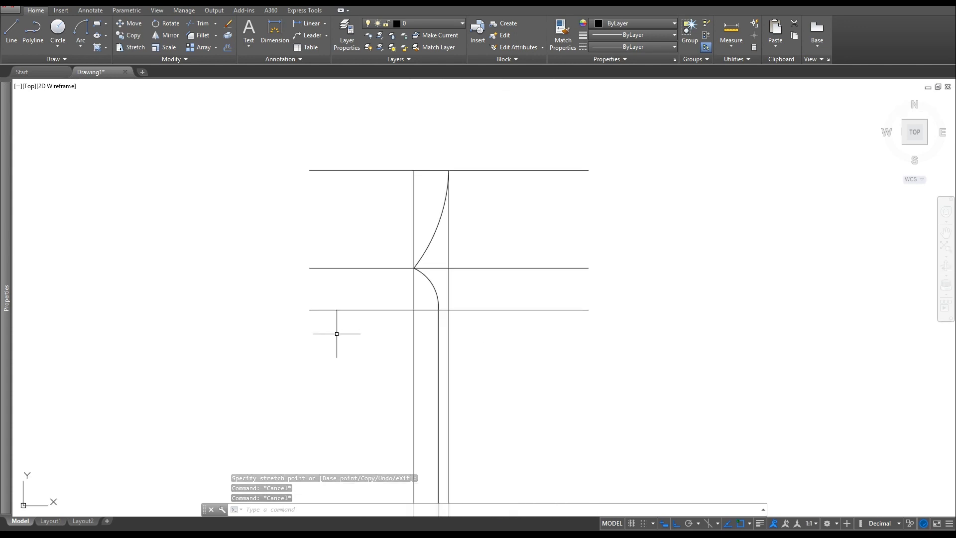
pyautogui.moveTo(338, 333); pyautogui.dragTo(338, 363, button='middle')
pyautogui.scroll(2, 338, 363)
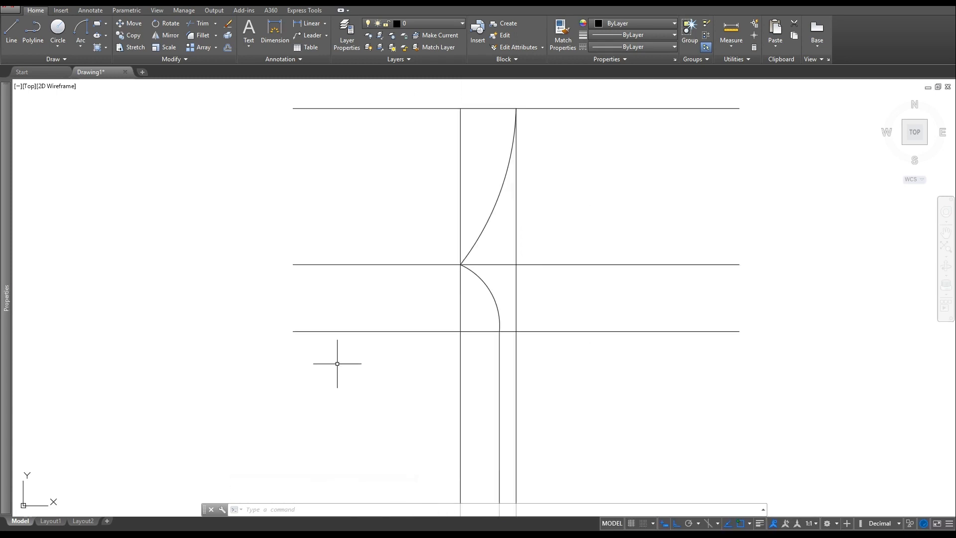
pyautogui.click(228, 35)
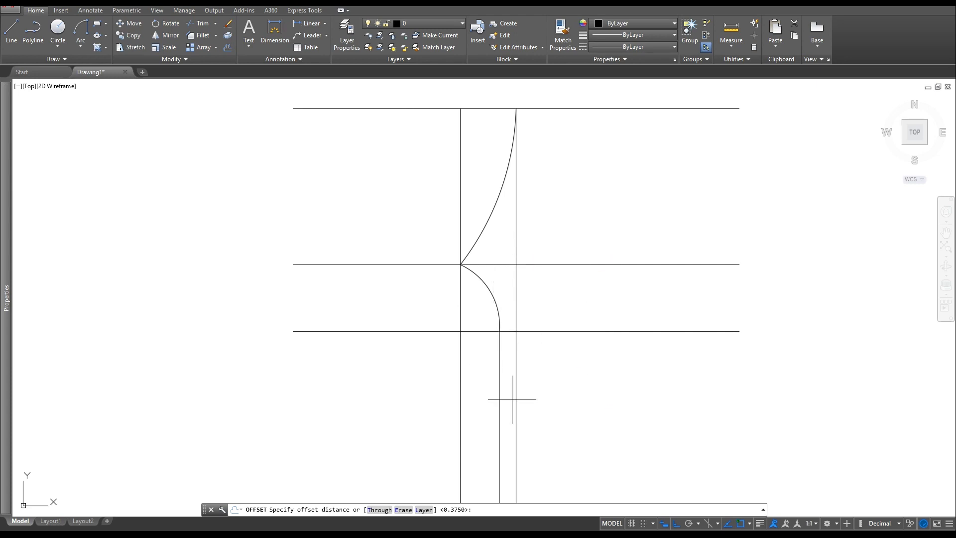
pyautogui.write('1-')
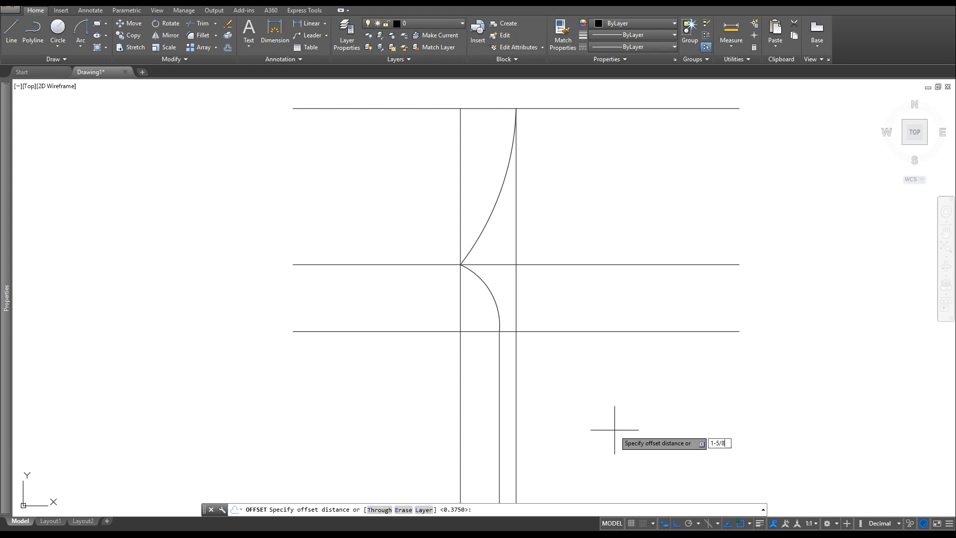
pyautogui.write('5/8')
pyautogui.press('Return')
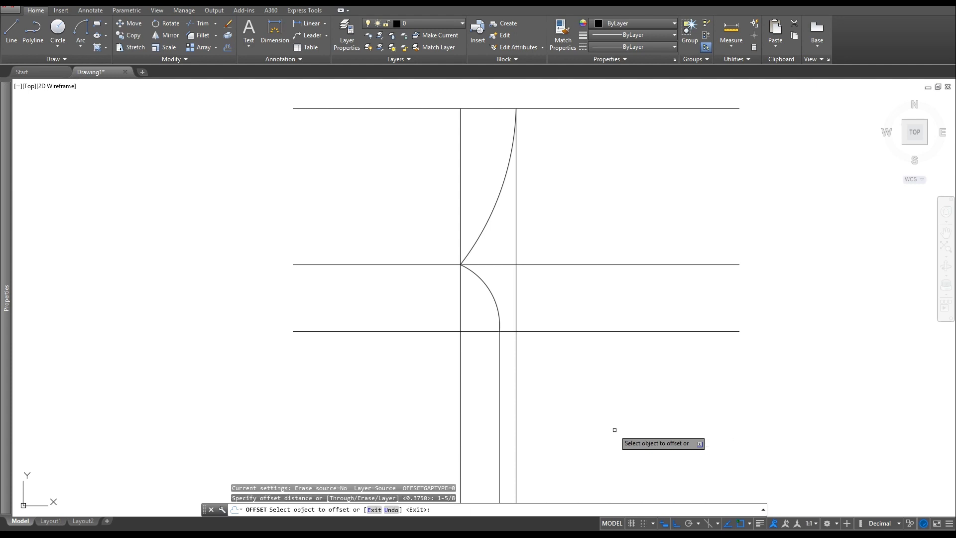
pyautogui.click(499, 377)
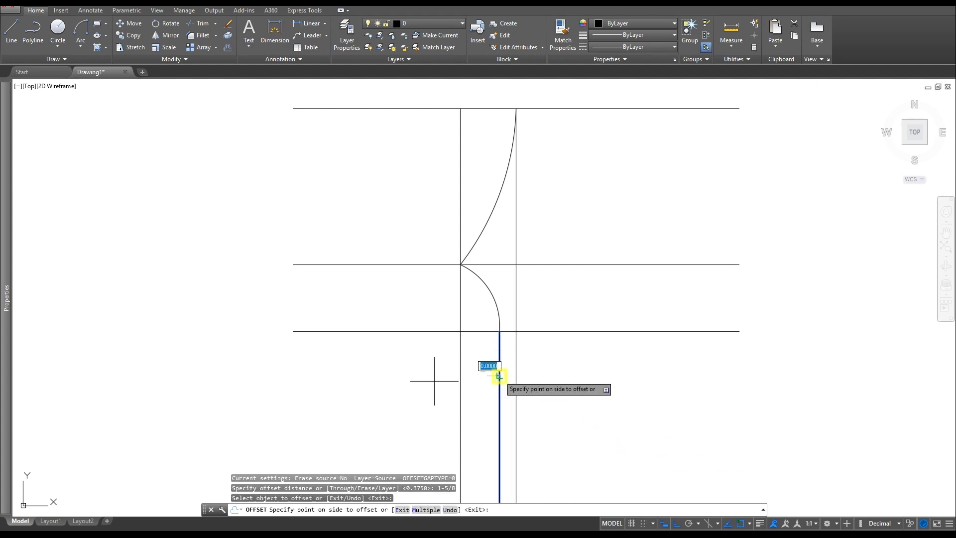
pyautogui.click(308, 387)
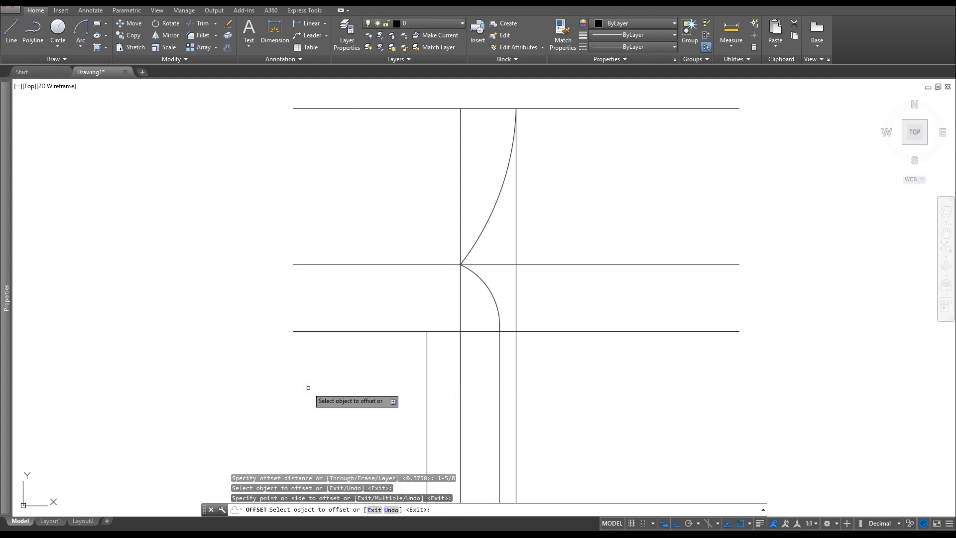
pyautogui.press('Escape')
pyautogui.press('Escape')
pyautogui.press('Escape')
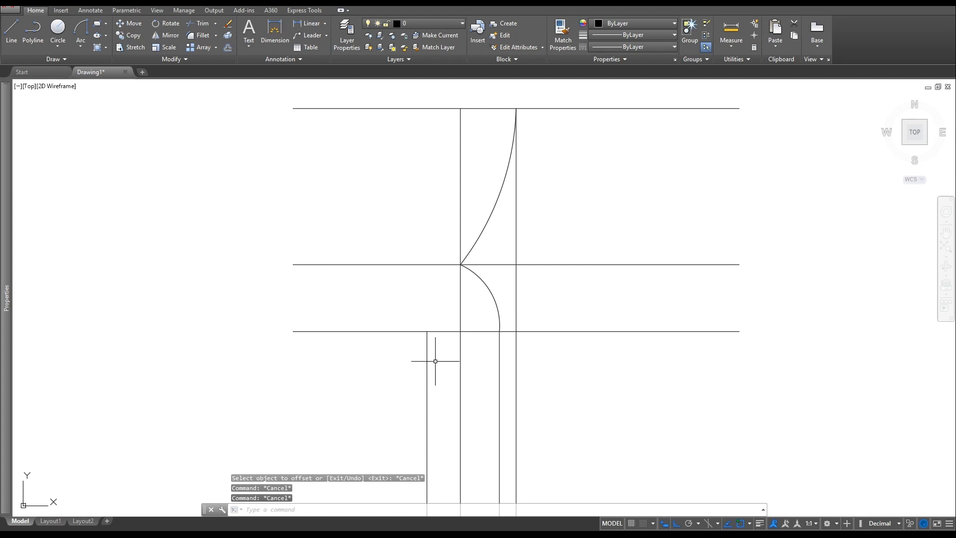
# - Offset the top horizontal line 5-1/4 downward, just below the lowest horizontal line
pyautogui.click(228, 48)
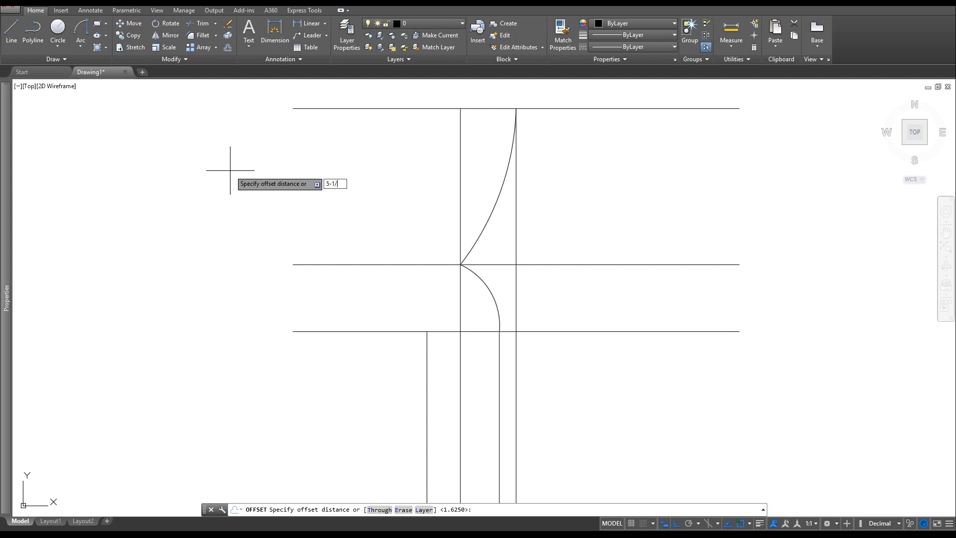
pyautogui.press('Return')
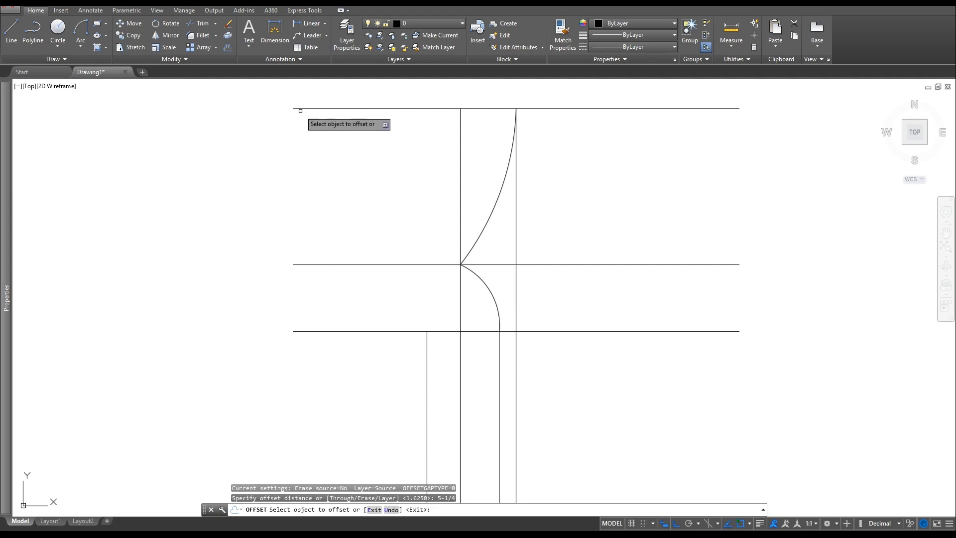
pyautogui.click(300, 332)
pyautogui.click(299, 342)
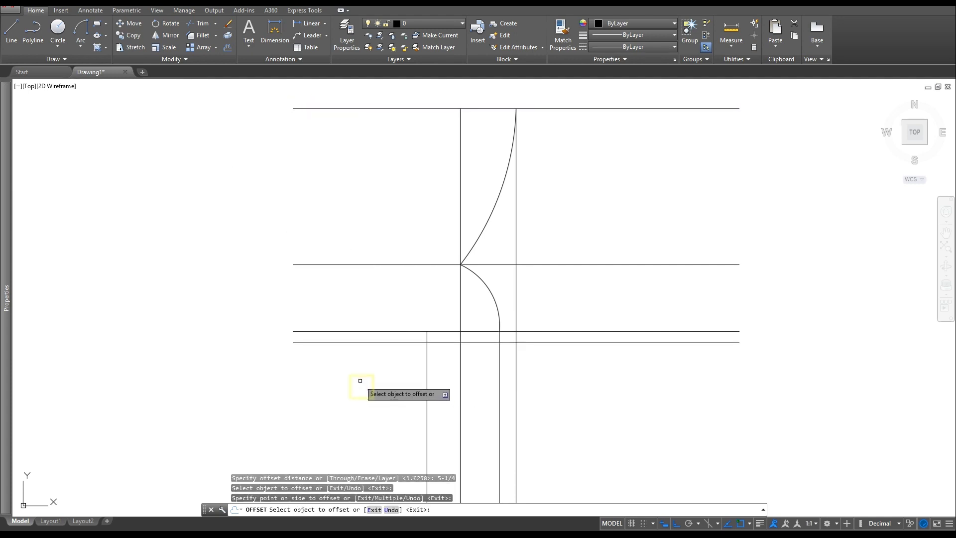
pyautogui.press('Escape')
pyautogui.press('Escape')
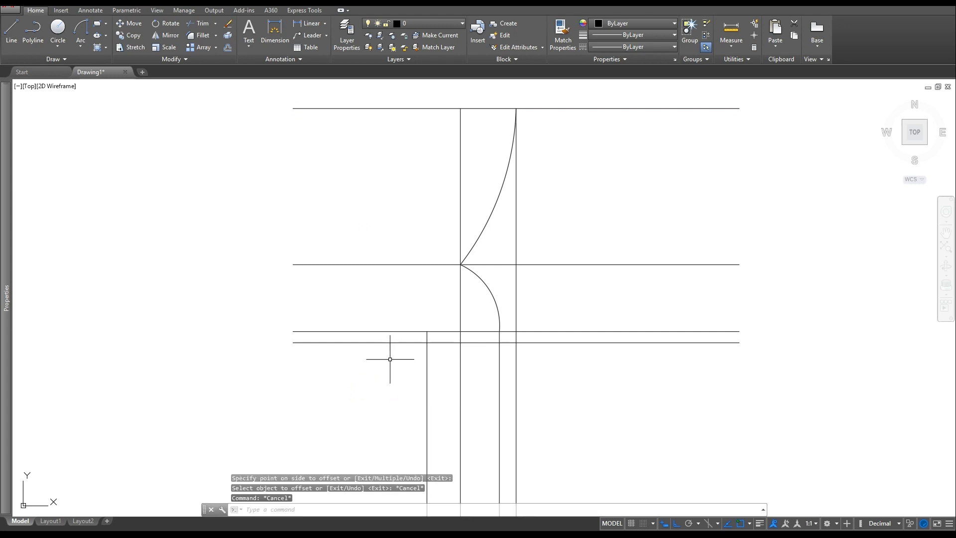
# - Draw a circle of radius 5/8 centred where the 1-5/8 offset vertical line crosses the lowest horizontal line
pyautogui.scroll(4, 450, 332)
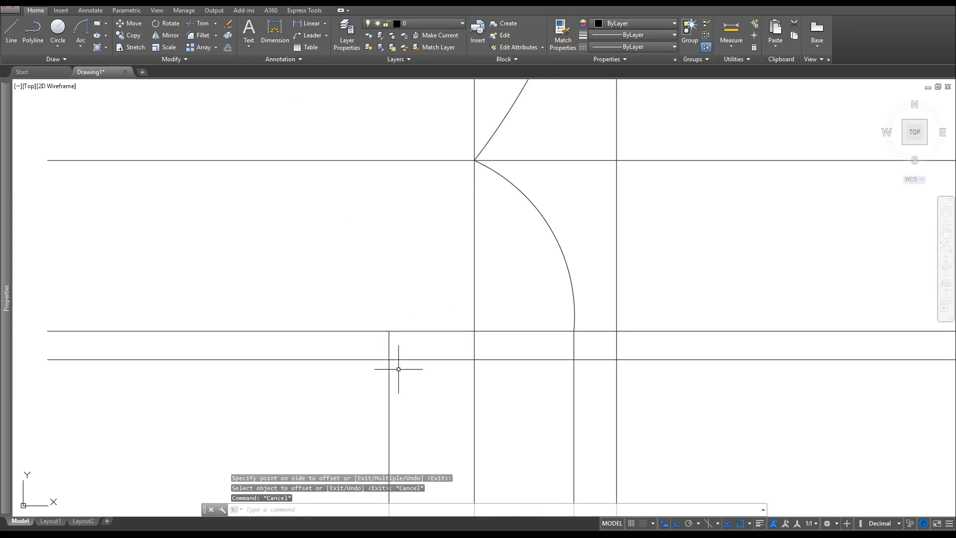
pyautogui.click(57, 45)
pyautogui.click(72, 85)
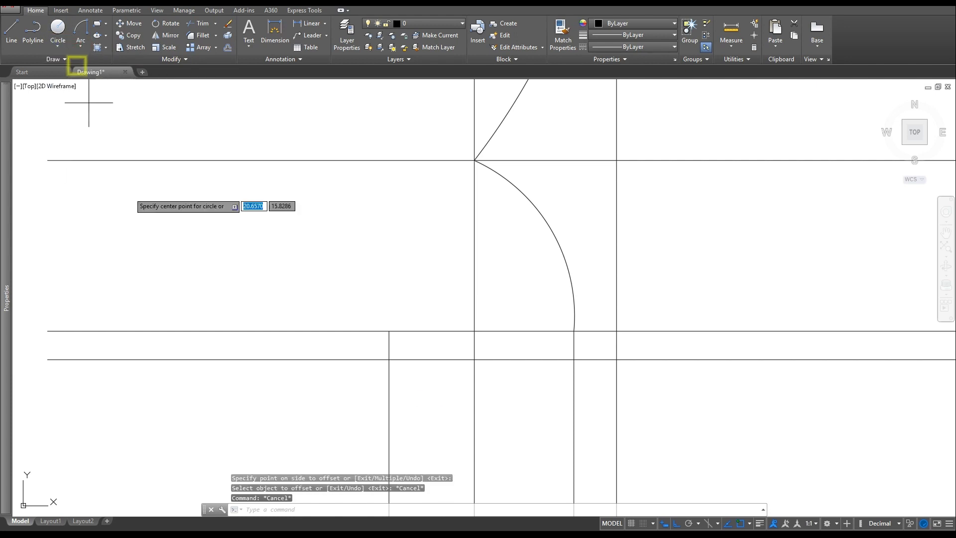
pyautogui.click(389, 359)
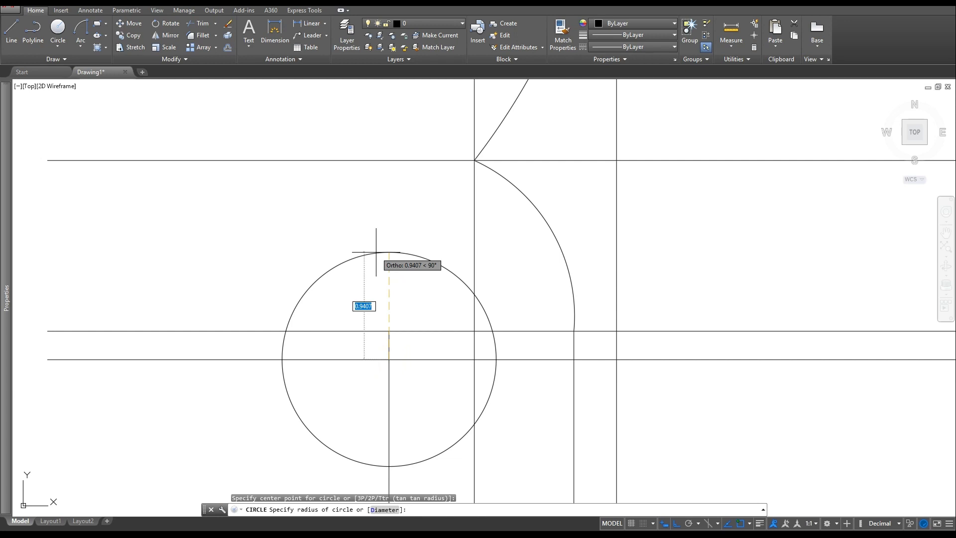
pyautogui.write('5/8')
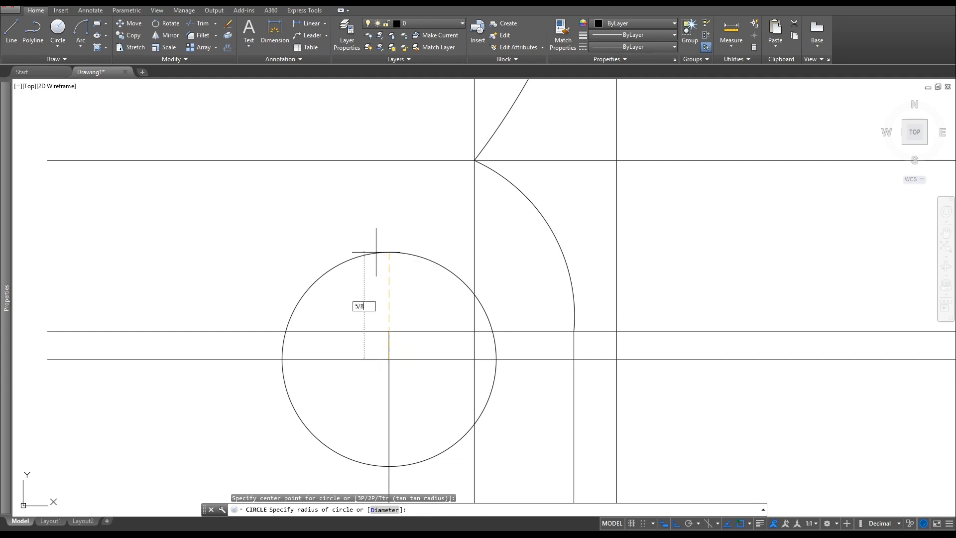
pyautogui.press('Return')
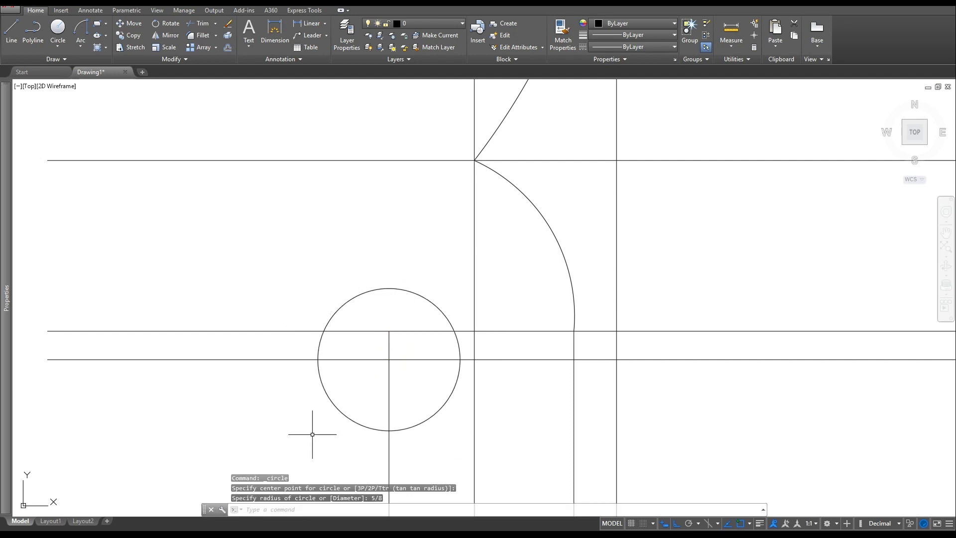
pyautogui.press('Escape')
pyautogui.press('Escape')
pyautogui.press('Escape')
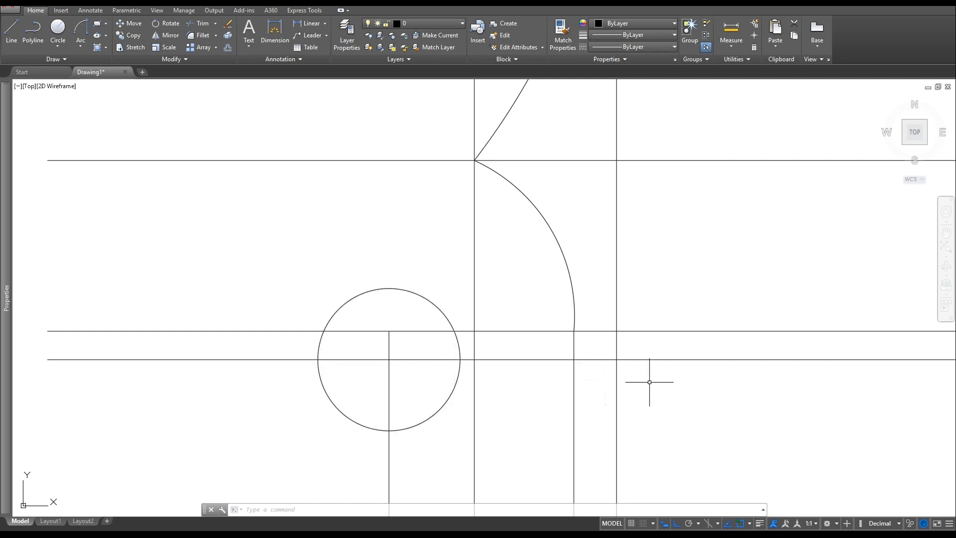
pyautogui.press('Escape')
pyautogui.press('Escape')
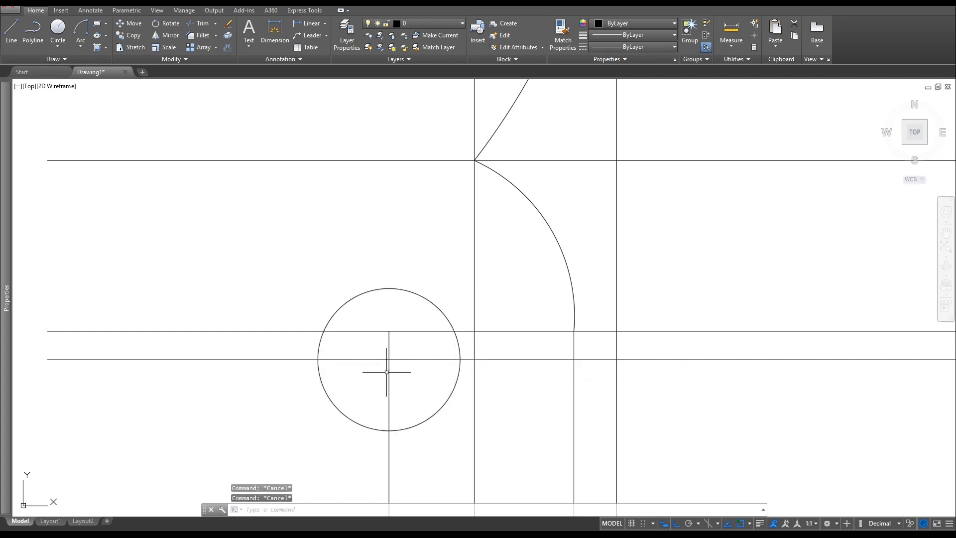
# - Delete the two construction lines crossing at the circle's centre and the vertical line through the upper arc's lower end
pyautogui.click(398, 373)
pyautogui.click(374, 353)
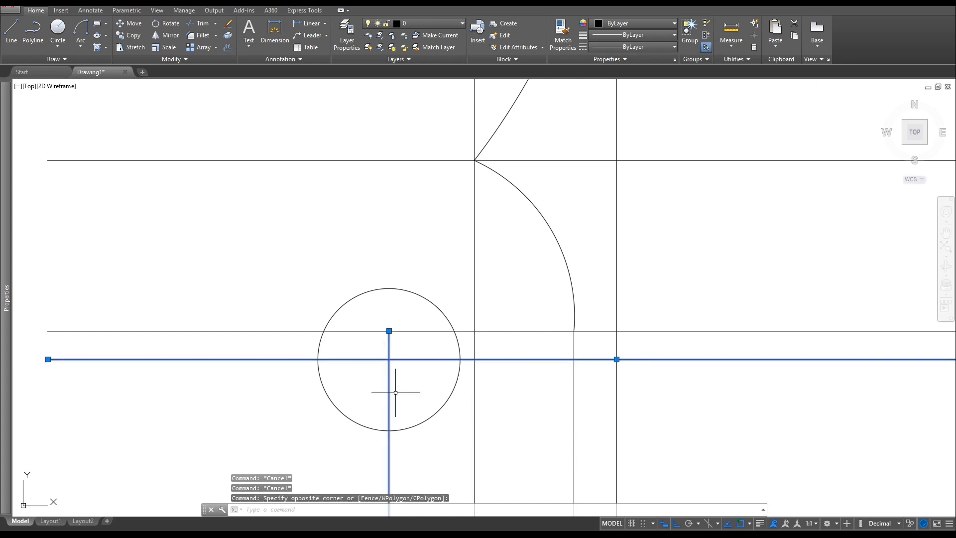
pyautogui.press('Delete')
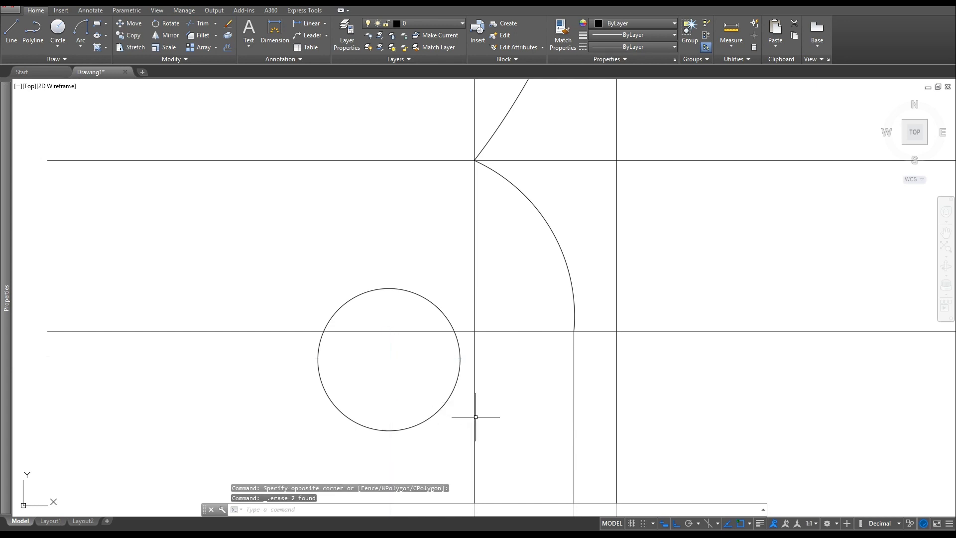
pyautogui.click(472, 366)
pyautogui.press('Delete')
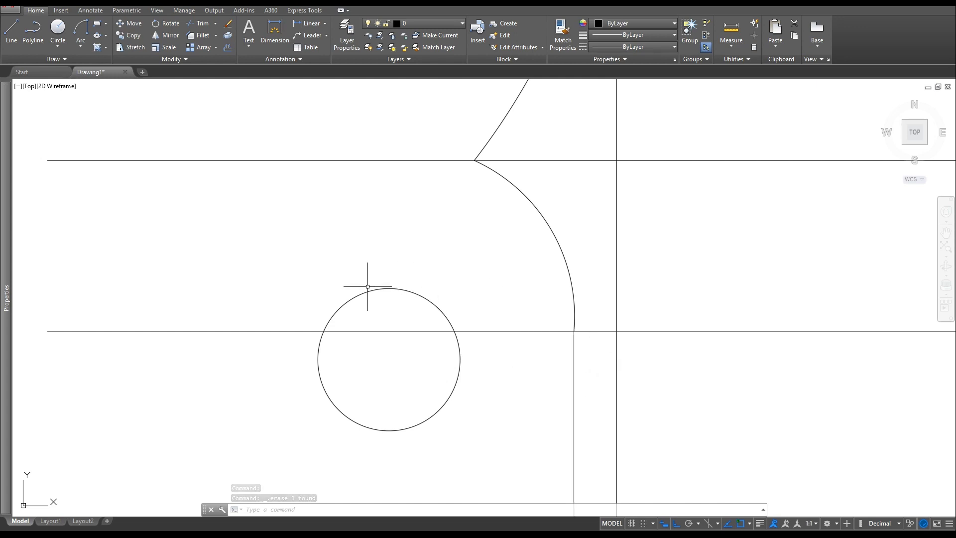
# - Draw a start-end-radius arc of radius 1-3/16 from the small arc's lower end to the circle's left intersection with the lowest horizontal
pyautogui.click(78, 46)
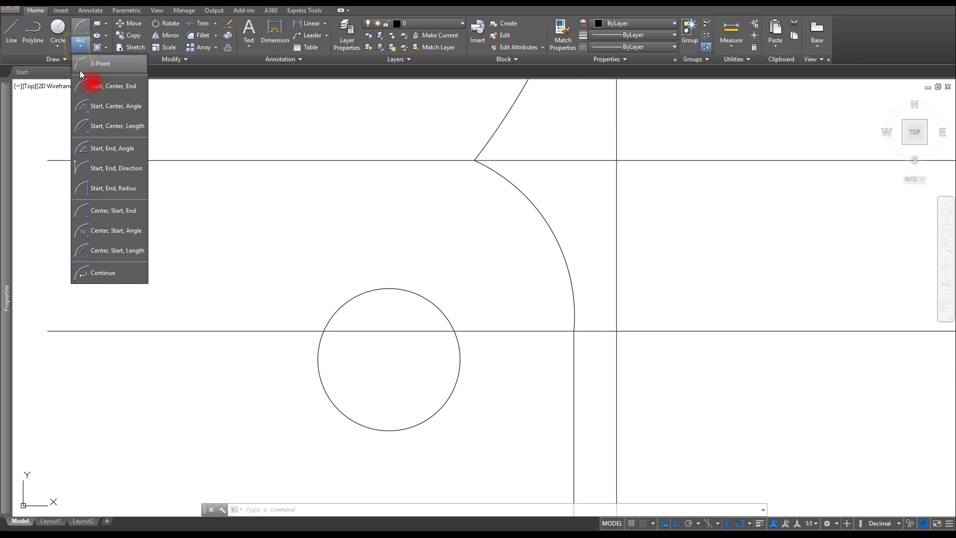
pyautogui.click(107, 189)
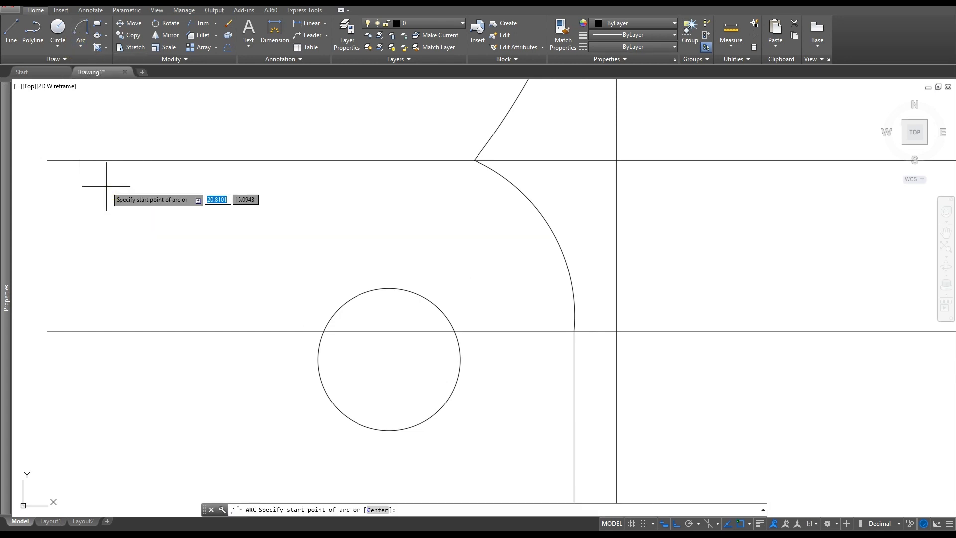
pyautogui.click(574, 330)
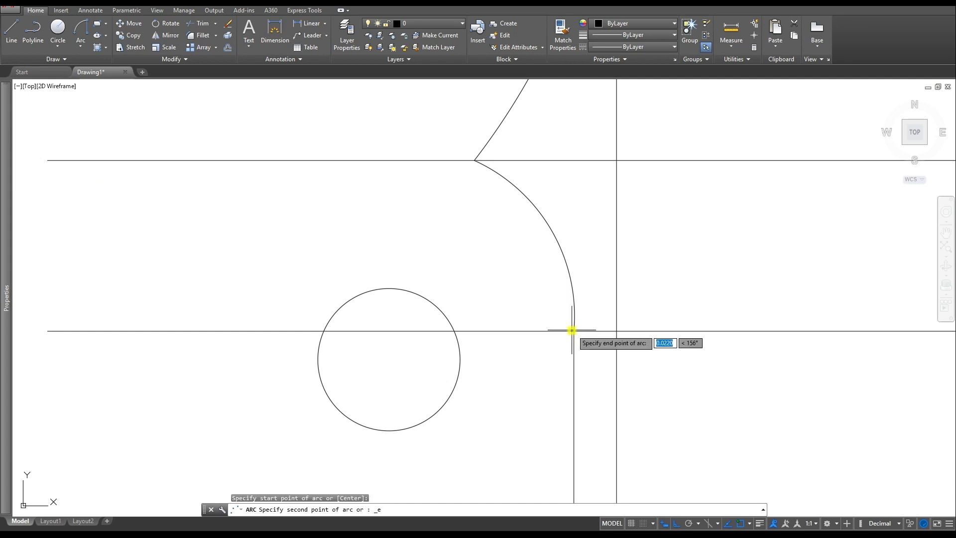
pyautogui.click(323, 330)
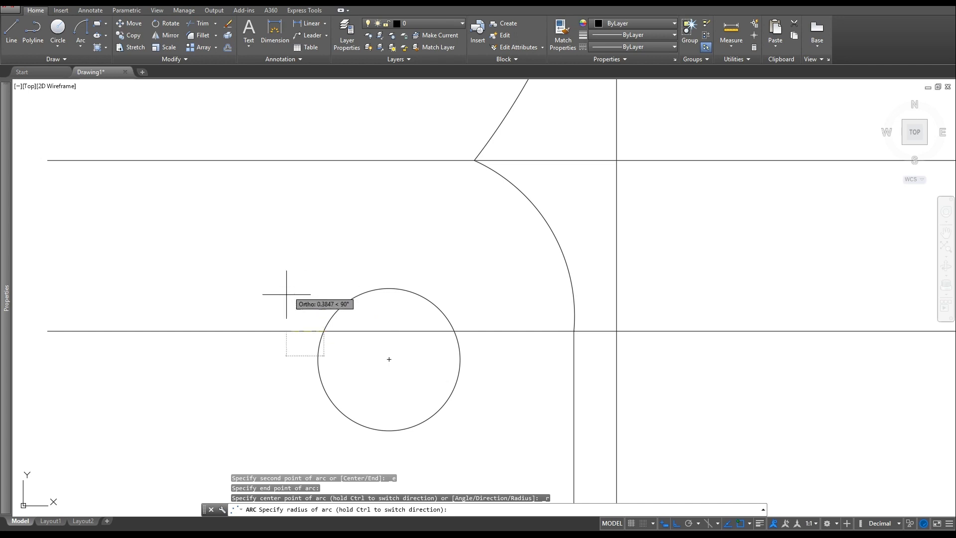
pyautogui.write('1-3/1')
pyautogui.click(306, 438)
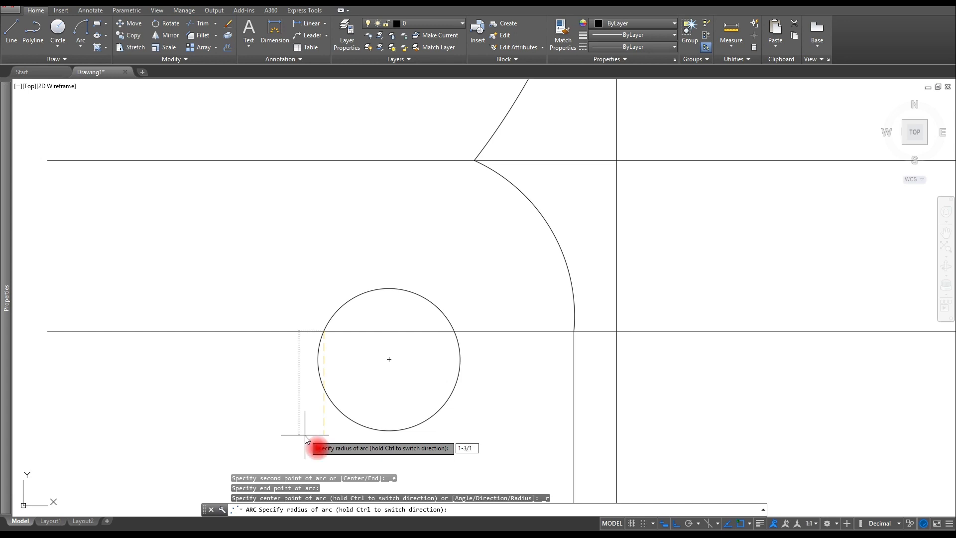
pyautogui.press('Return')
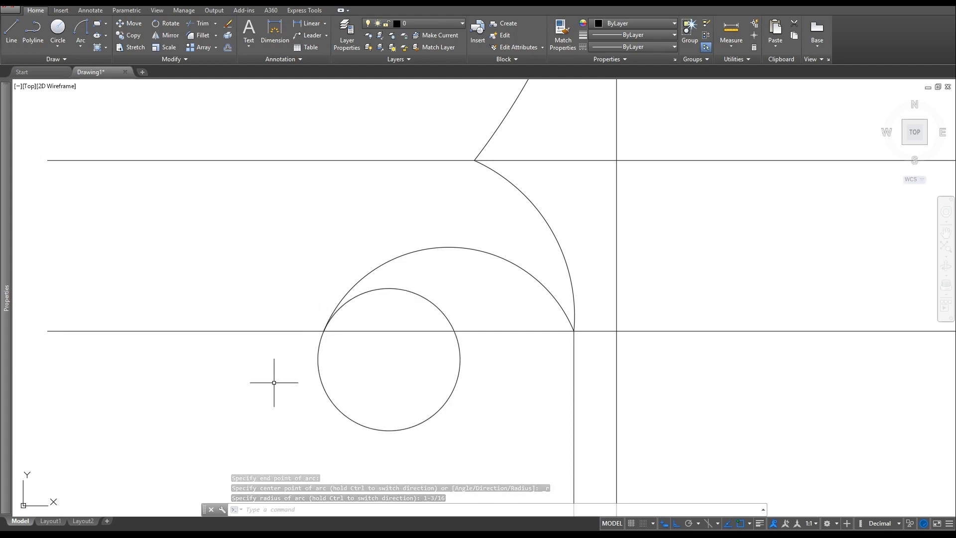
# - Offset the lowest horizontal line 1-3/16 downward, below the circle
pyautogui.scroll(-2, 273, 386)
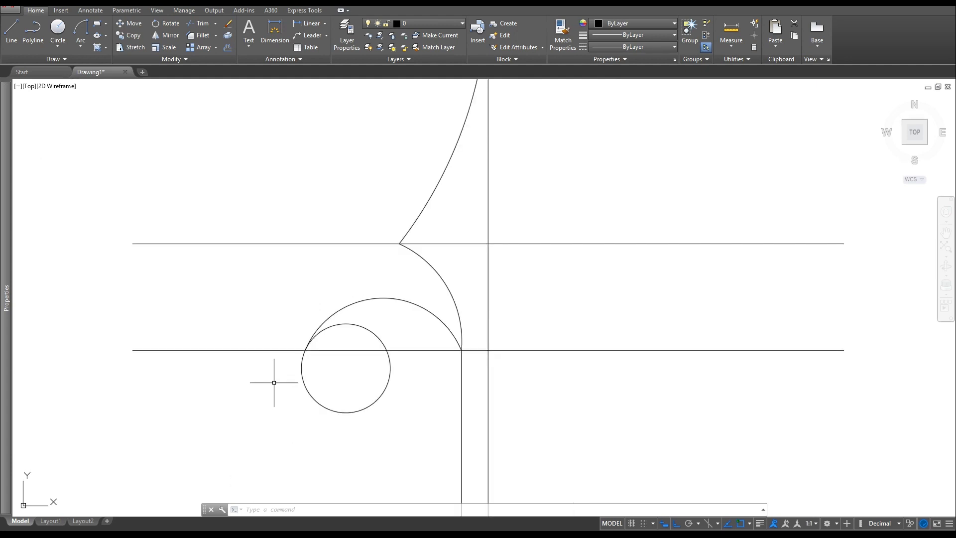
pyautogui.scroll(2, 274, 383)
pyautogui.scroll(-4, 274, 382)
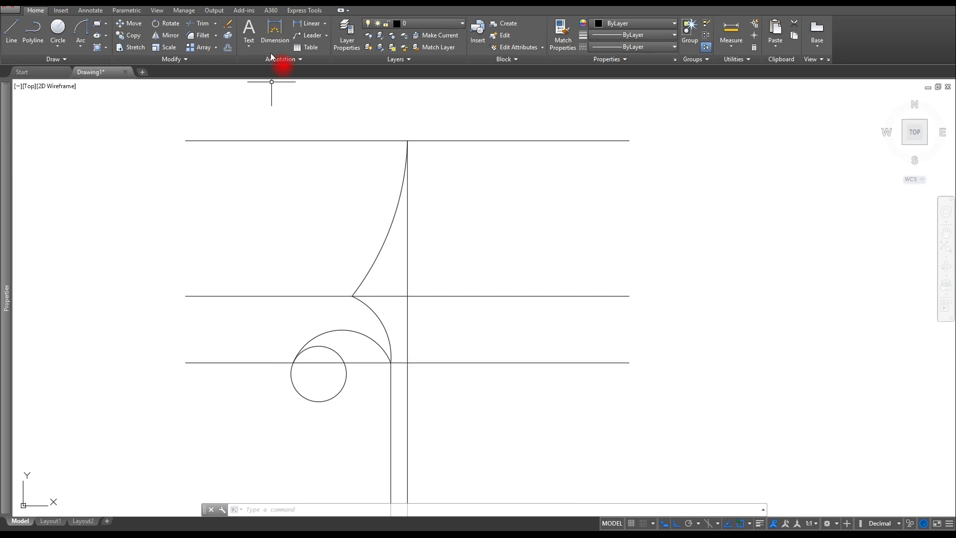
pyautogui.click(227, 47)
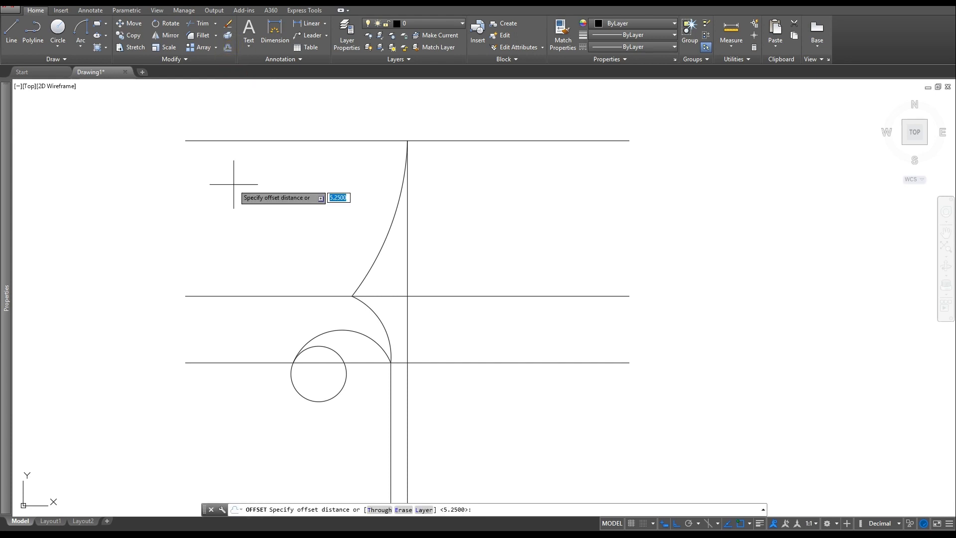
pyautogui.write('1-3/16')
pyautogui.rightClick(235, 188)
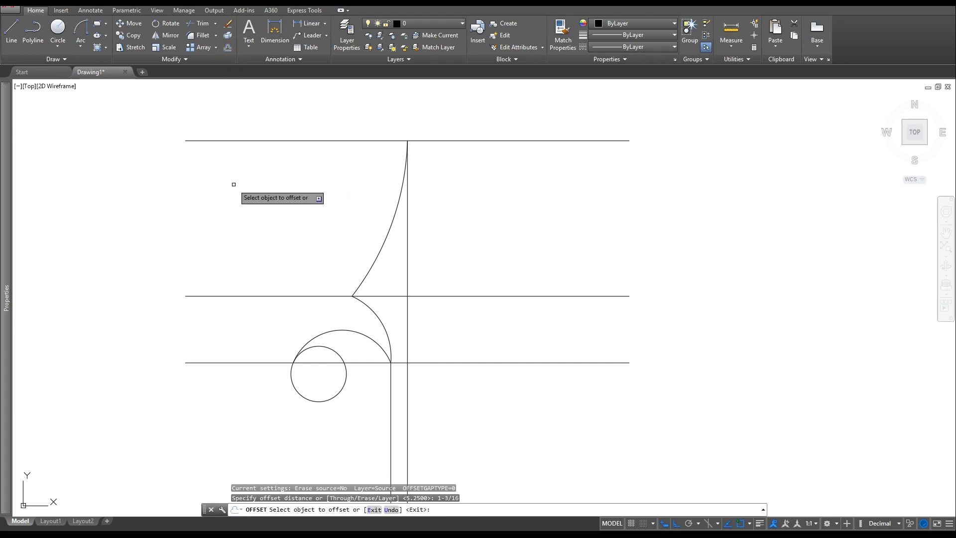
pyautogui.click(466, 362)
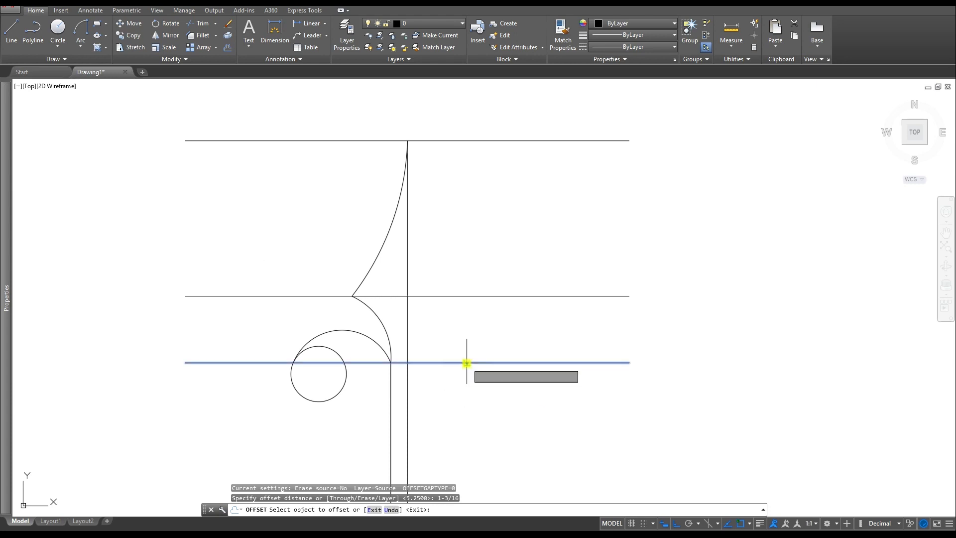
pyautogui.click(459, 414)
pyautogui.scroll(4, 346, 376)
pyautogui.press('Escape')
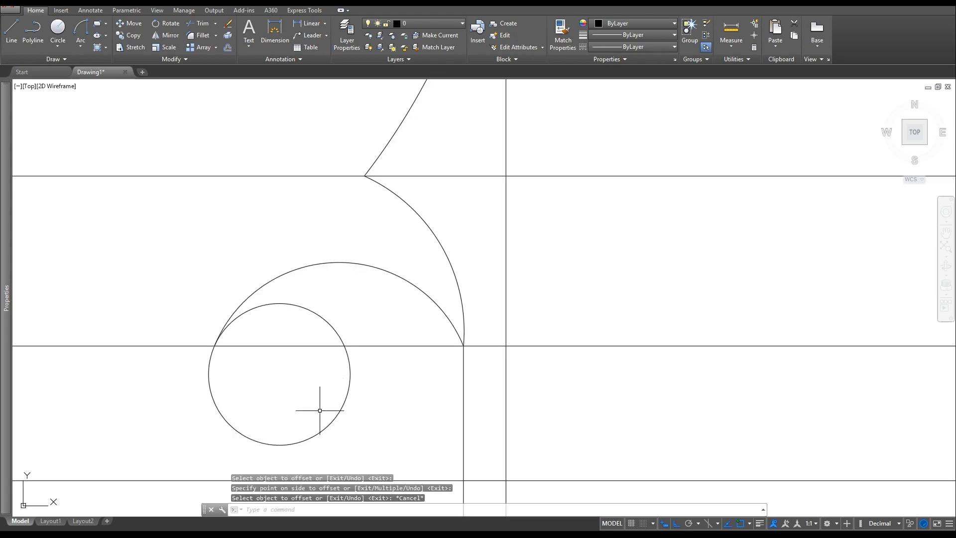
pyautogui.press('Escape')
# - Draw a start-end-radius arc of radius 1-3/8 from the new horizontal's intersection with the short vertical to the circle's right intersection with the horizontal above
pyautogui.moveTo(319, 405); pyautogui.dragTo(323, 338, button='middle')
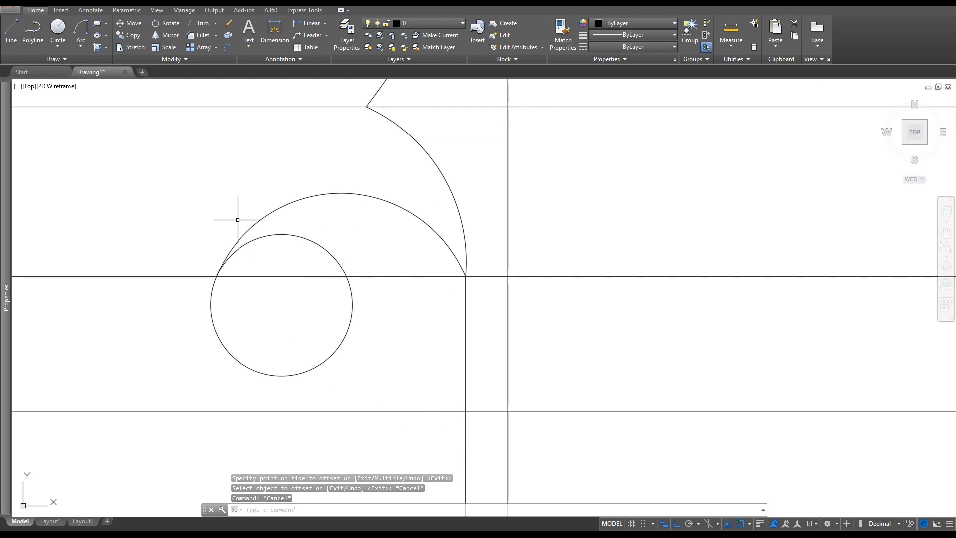
pyautogui.click(84, 45)
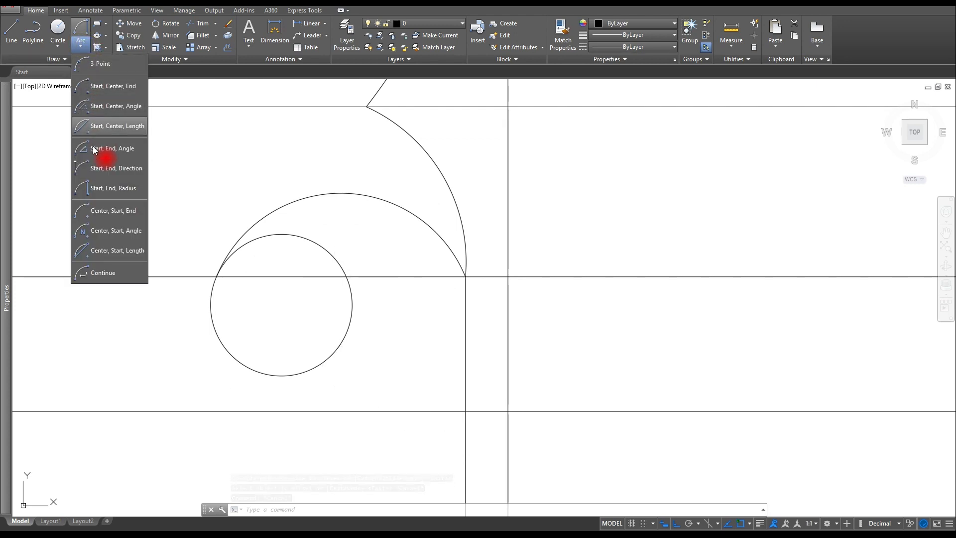
pyautogui.click(107, 188)
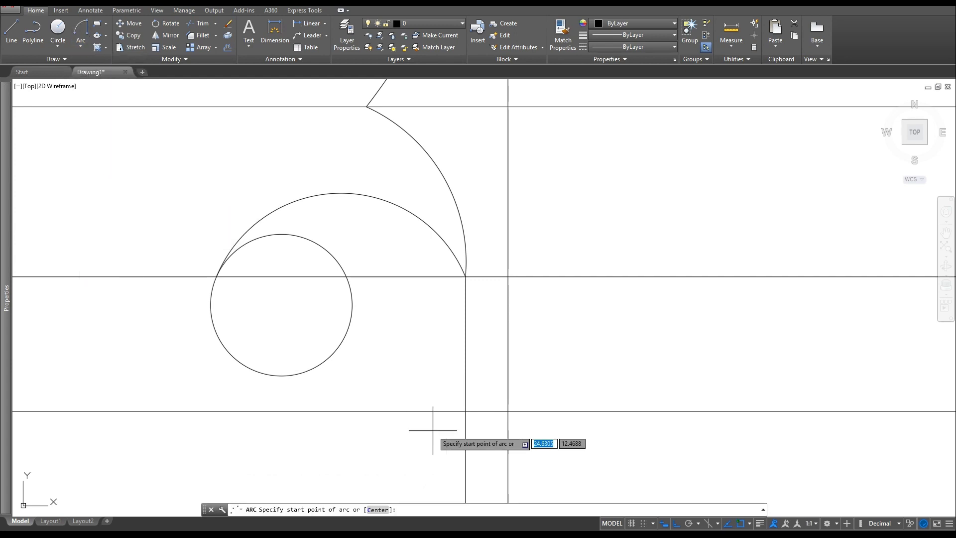
pyautogui.click(465, 410)
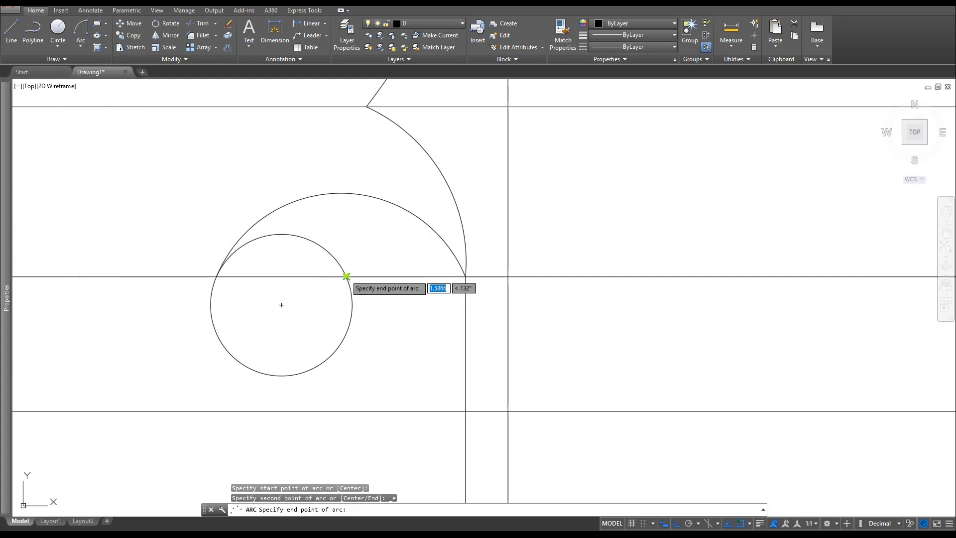
pyautogui.click(347, 276)
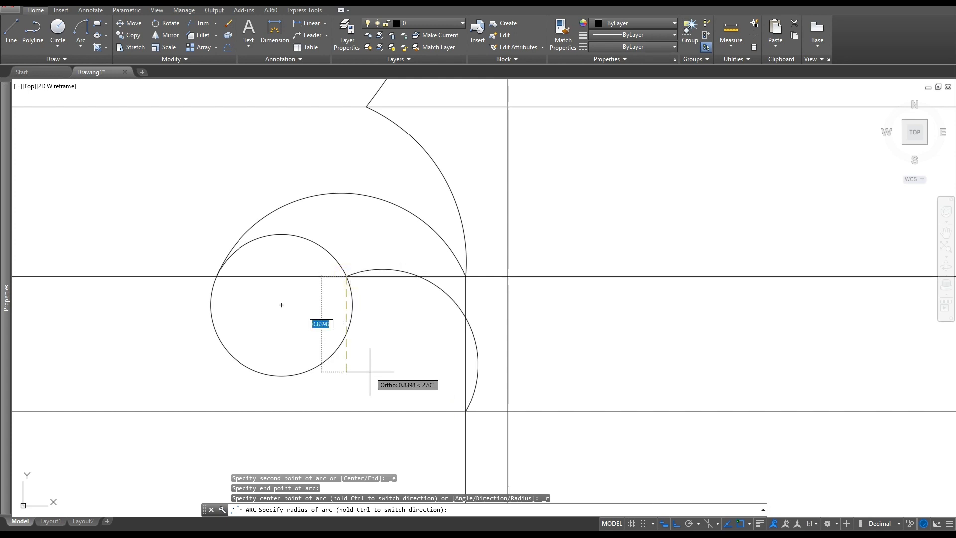
pyautogui.write('1-3/8')
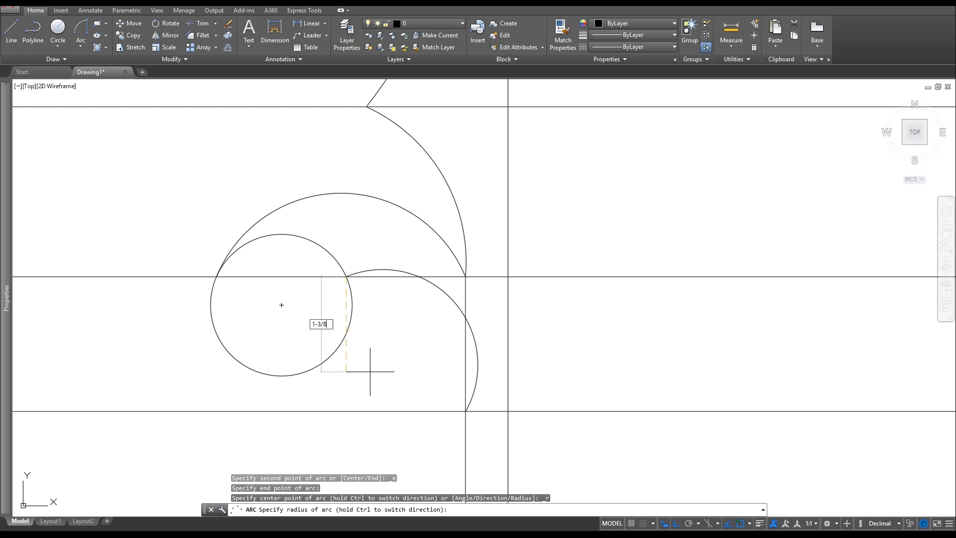
pyautogui.press('Return')
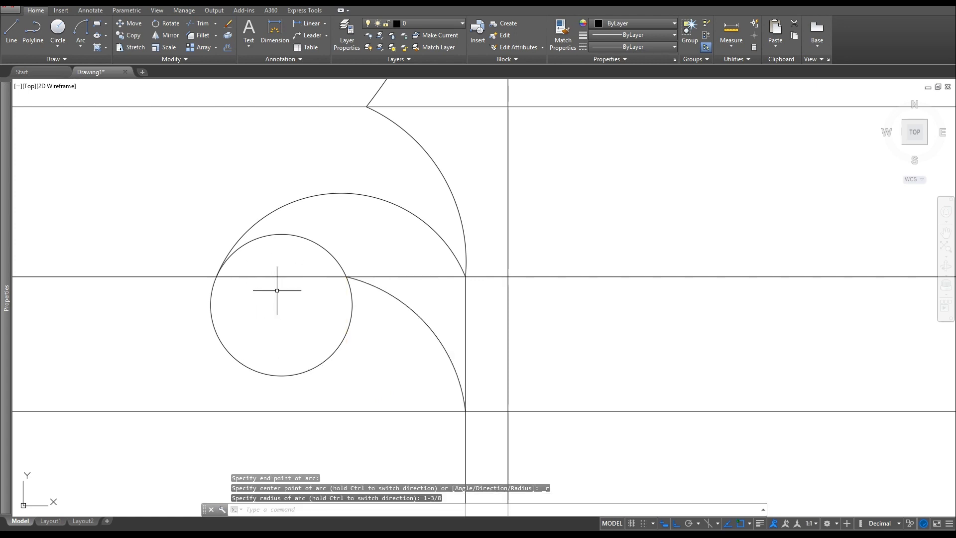
pyautogui.press('Escape')
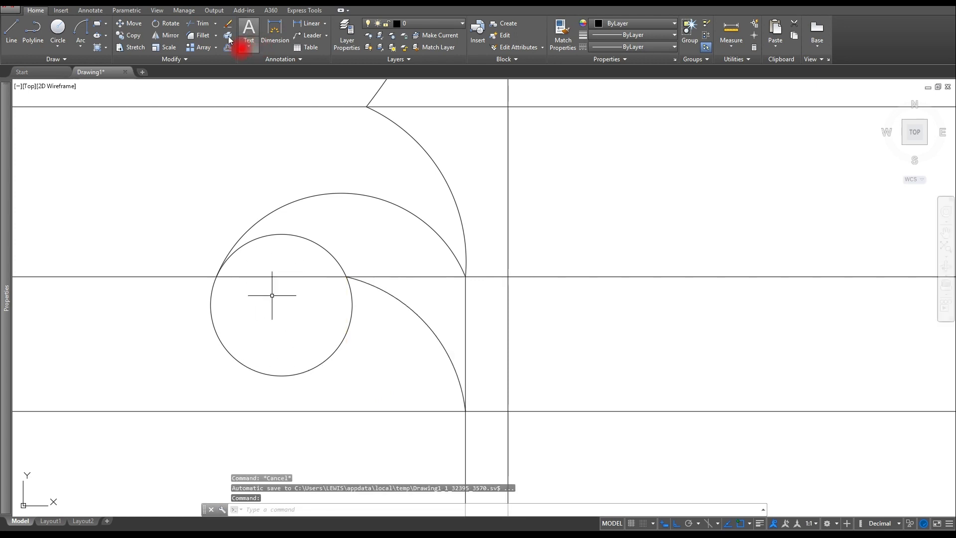
# - Trim away the circle's upper part inside the 1-3/16 arc and the short vertical's segment between the two lowest horizontals
pyautogui.click(201, 24)
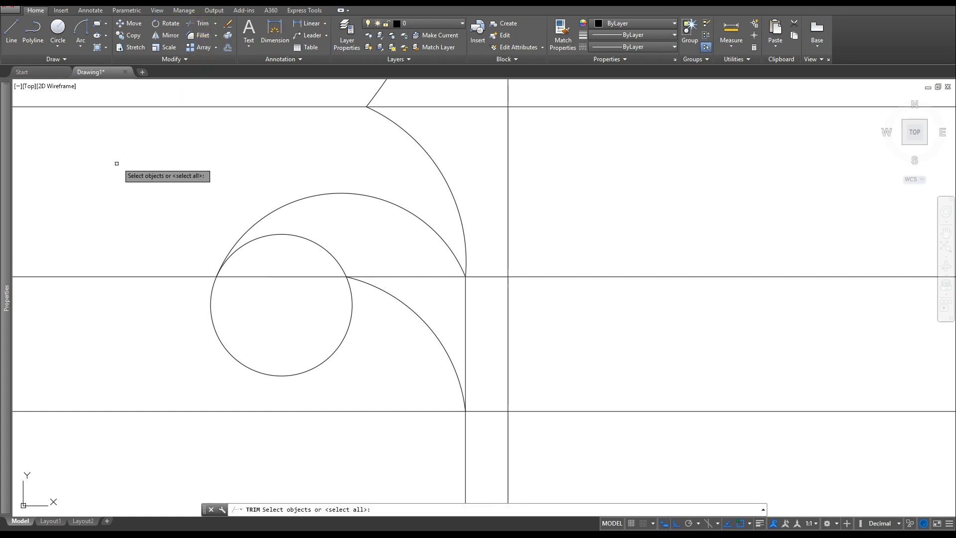
pyautogui.rightClick(264, 267)
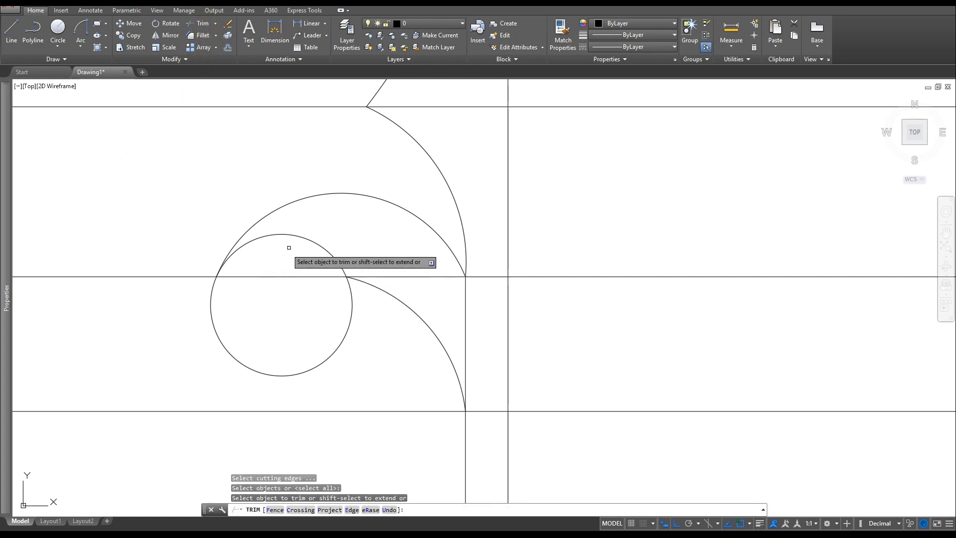
pyautogui.click(318, 247)
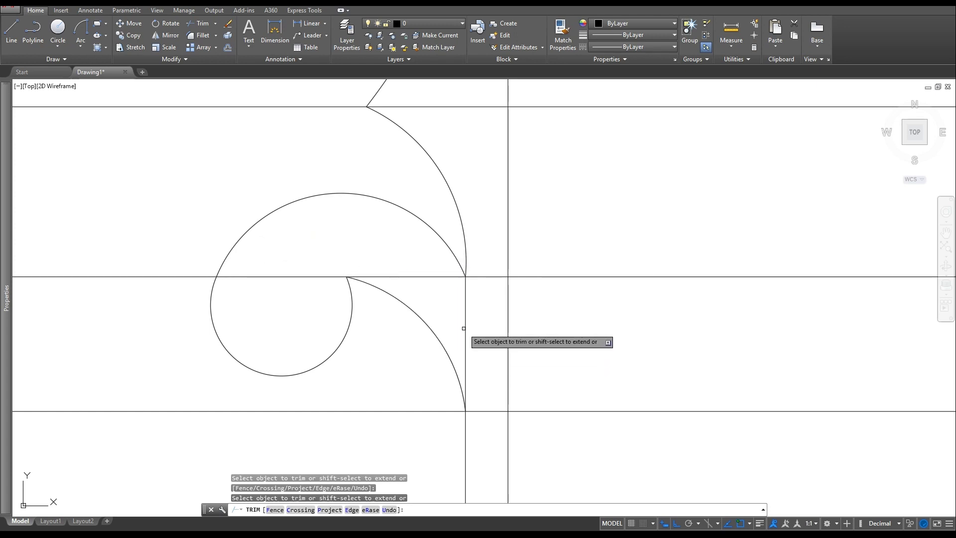
pyautogui.click(466, 383)
pyautogui.scroll(-4, 386, 323)
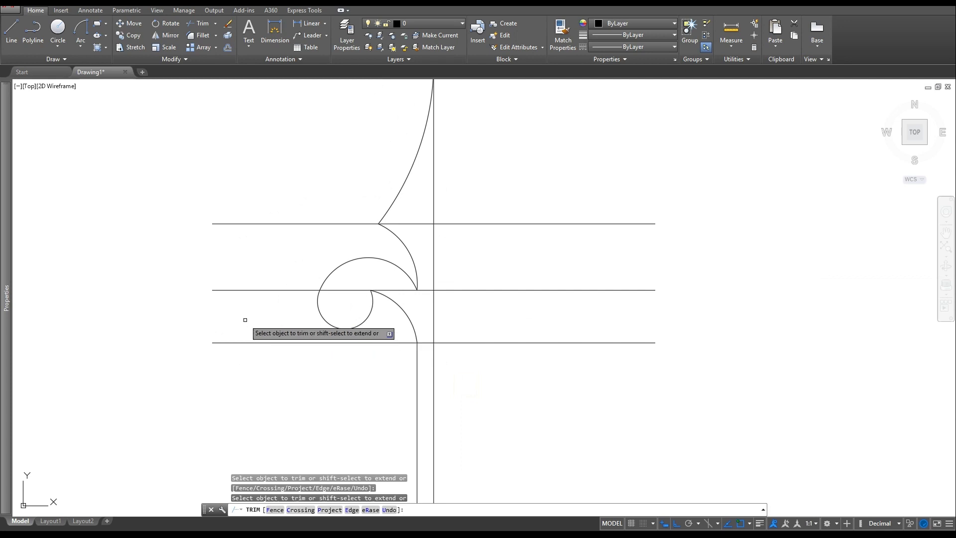
pyautogui.moveTo(213, 320); pyautogui.dragTo(213, 339, button='middle')
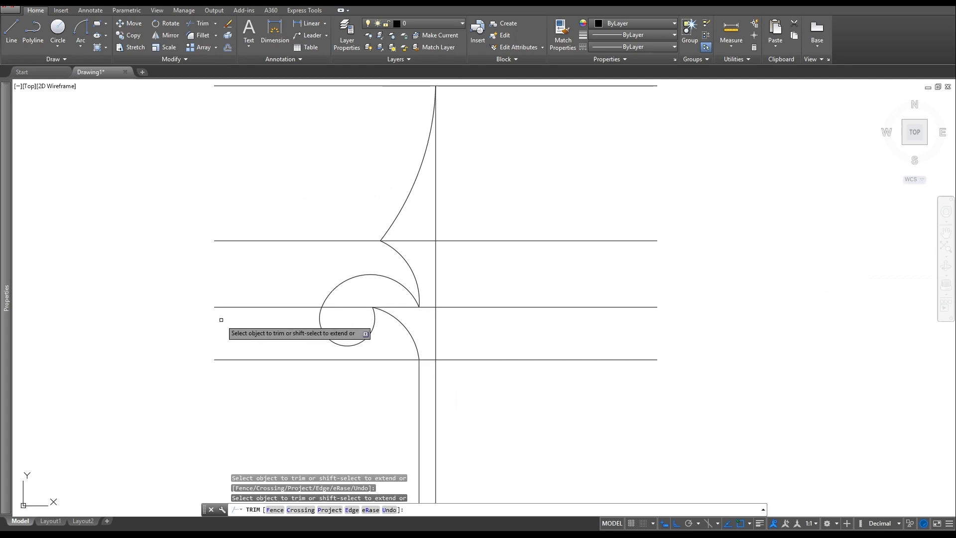
# - Finish trimming and erase the three construction horizontals crossing the crest below the top line
pyautogui.press('Escape')
pyautogui.press('Escape')
pyautogui.press('Escape')
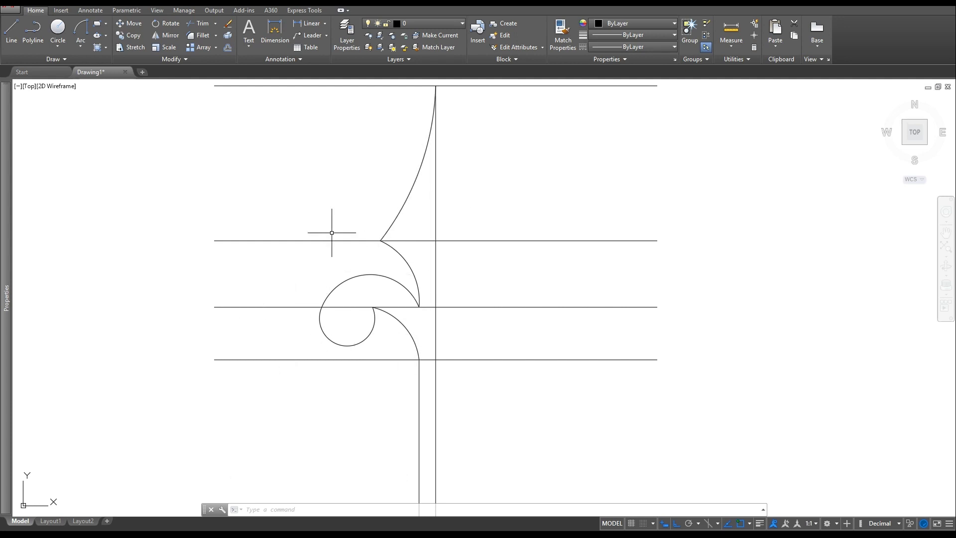
pyautogui.scroll(-2, 292, 270)
pyautogui.moveTo(299, 271); pyautogui.dragTo(271, 321, button='middle')
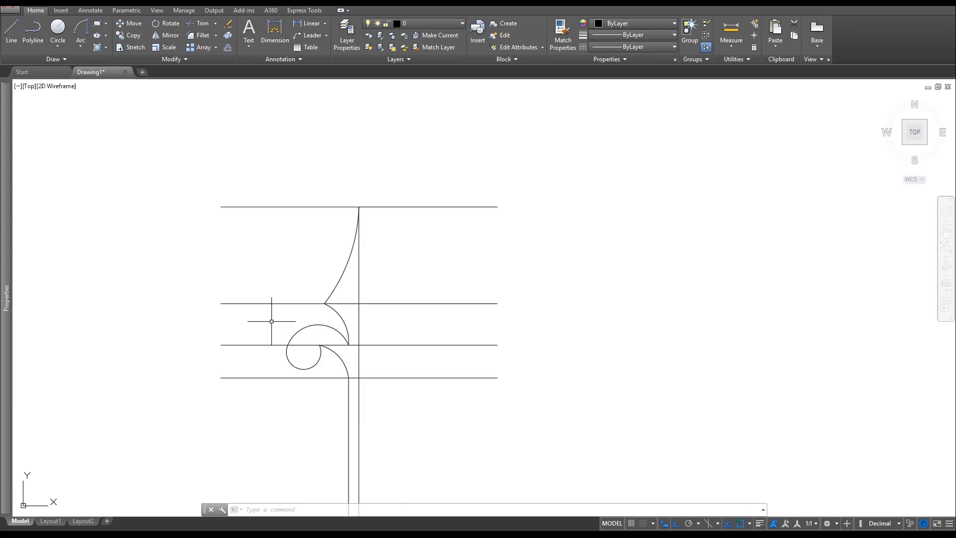
pyautogui.press('Escape')
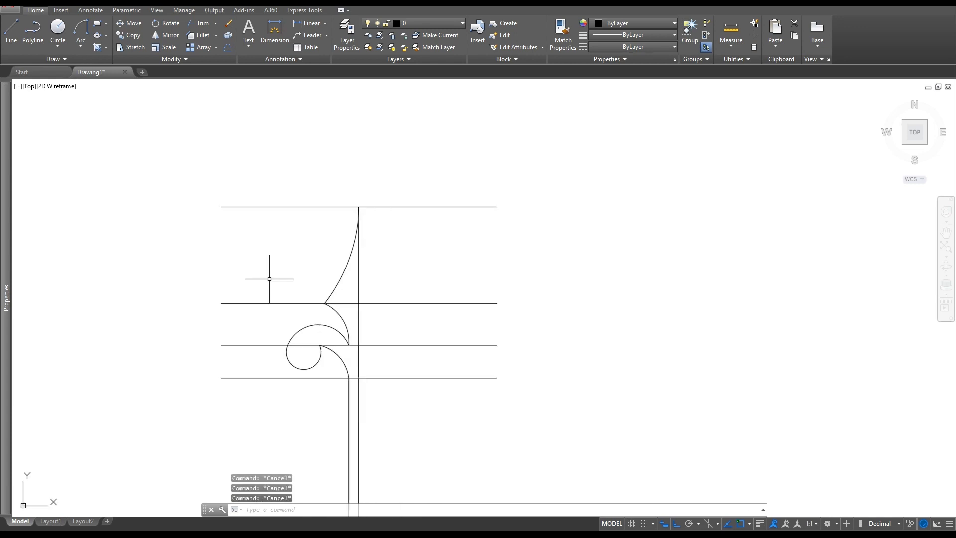
pyautogui.click(268, 280)
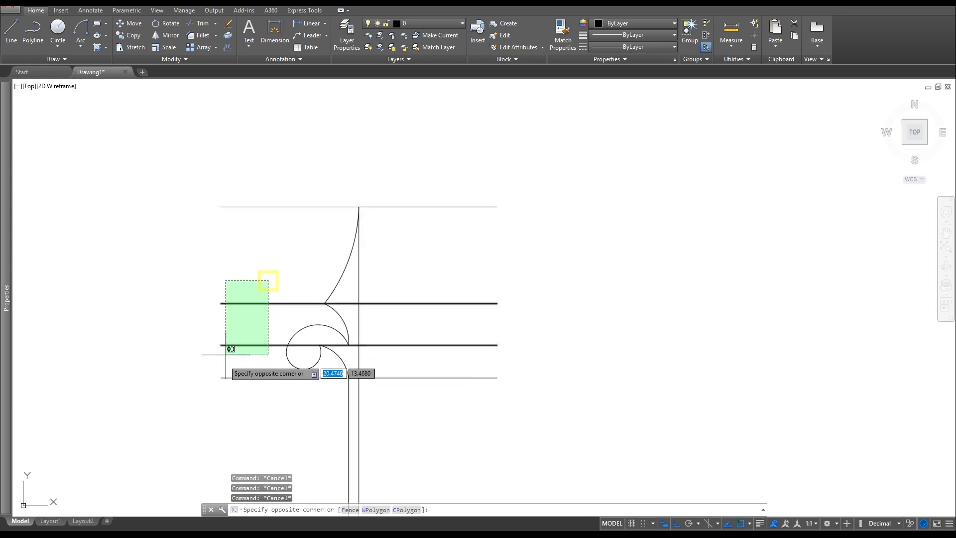
pyautogui.click(213, 390)
pyautogui.press('Delete')
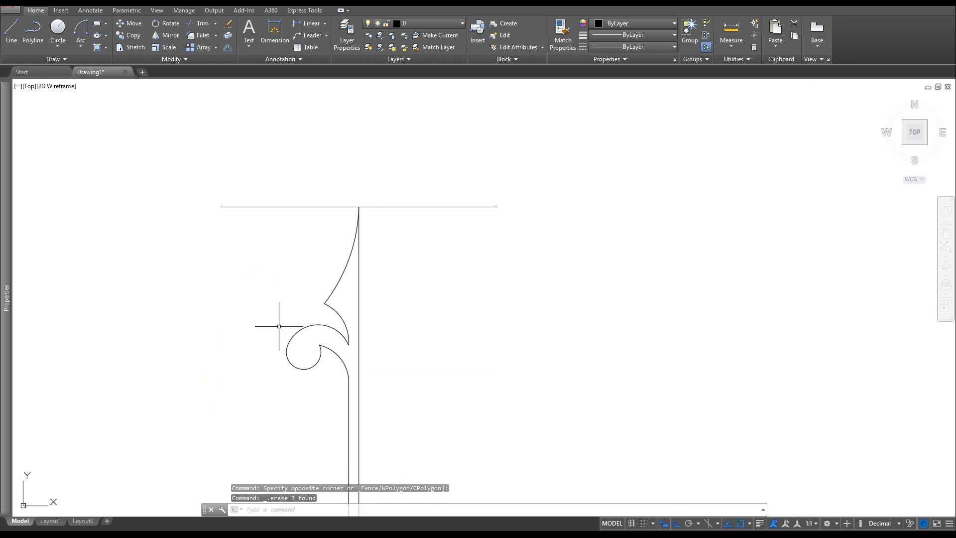
# - Mirror the left half of the crest's profile about the vertical centerline, keeping the source objects
pyautogui.click(173, 36)
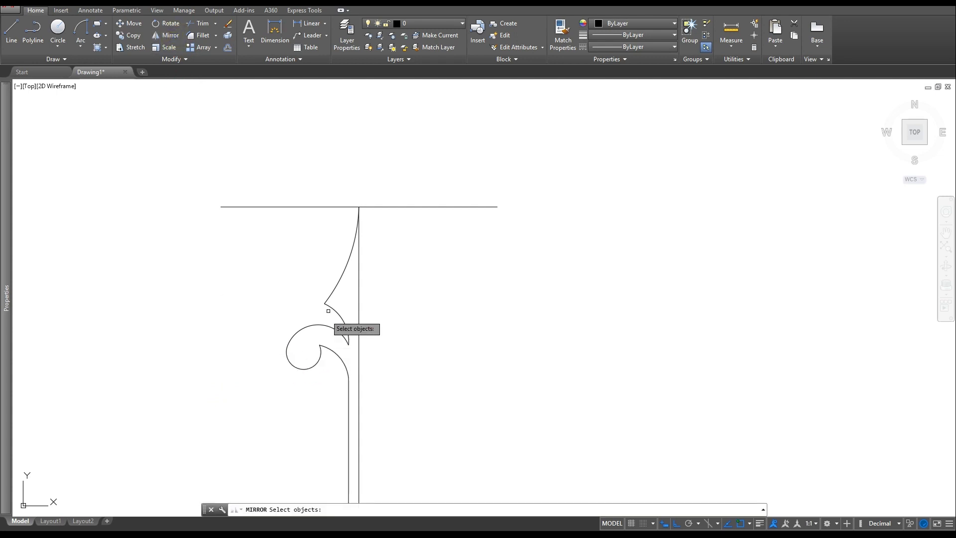
pyautogui.click(351, 282)
pyautogui.click(225, 410)
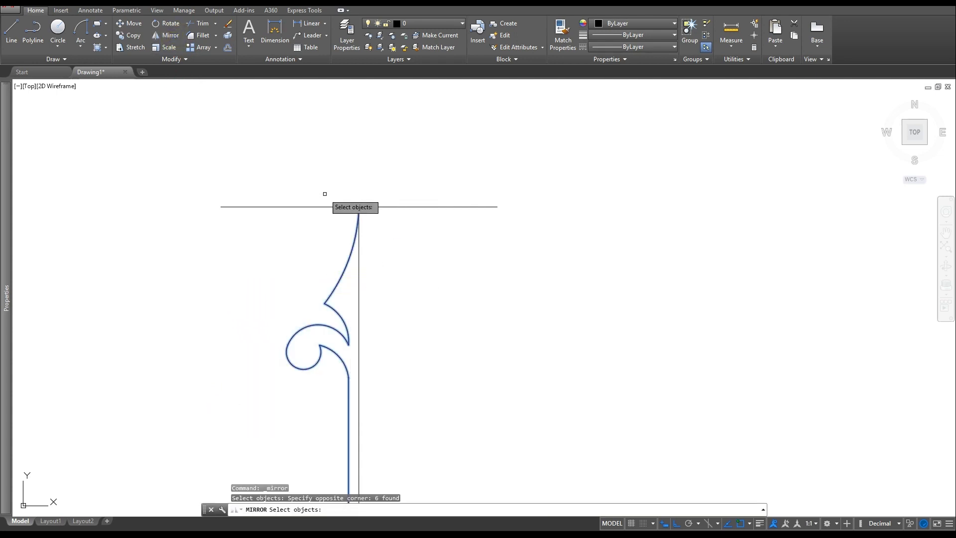
pyautogui.press('Return')
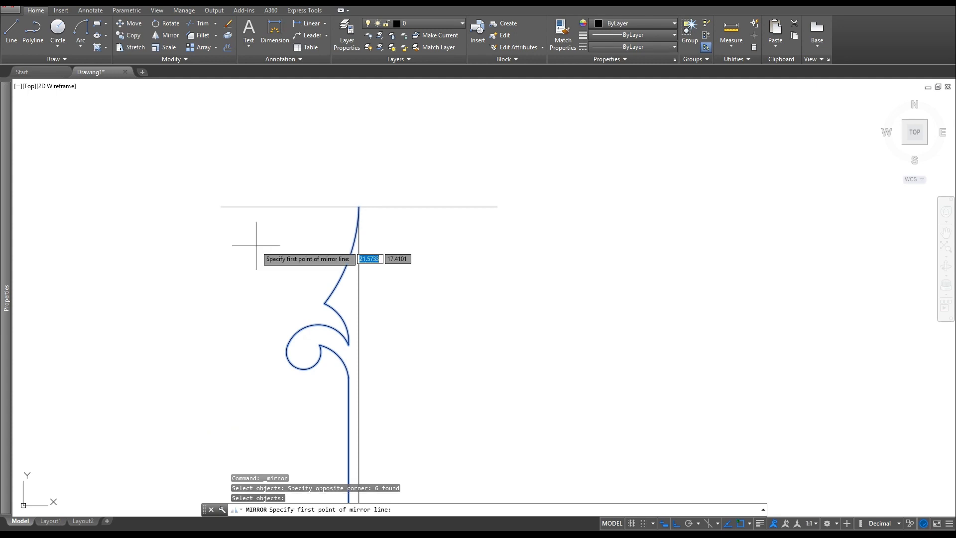
pyautogui.click(358, 206)
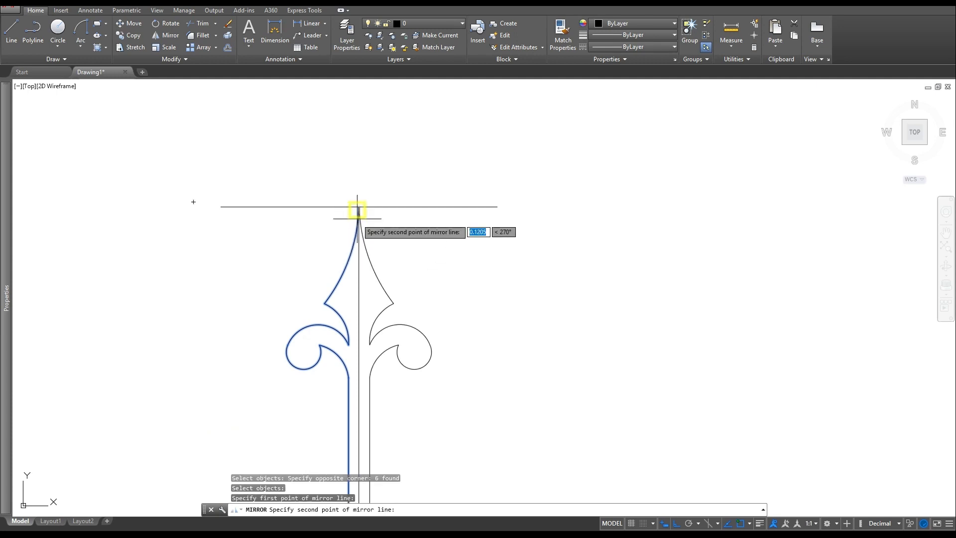
pyautogui.click(360, 411)
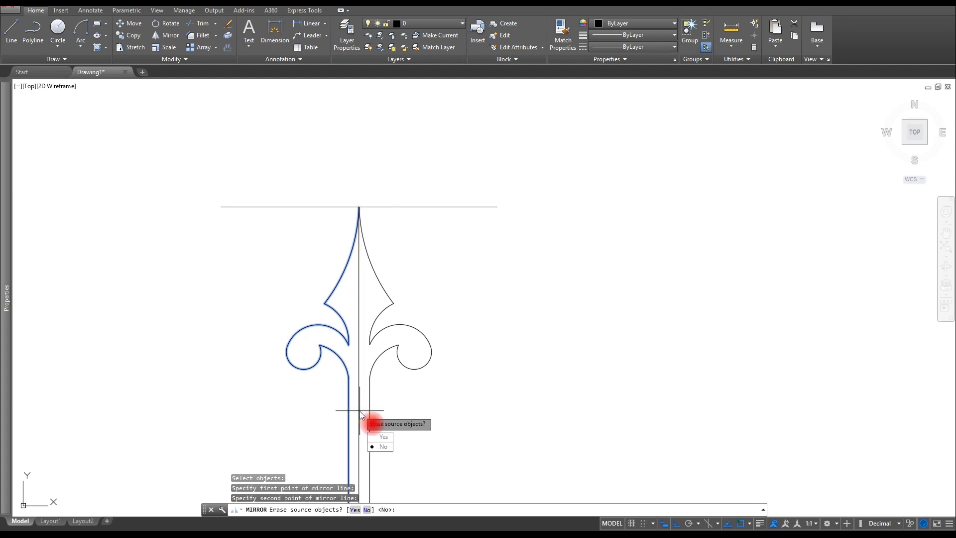
pyautogui.press('Return')
pyautogui.press('Escape')
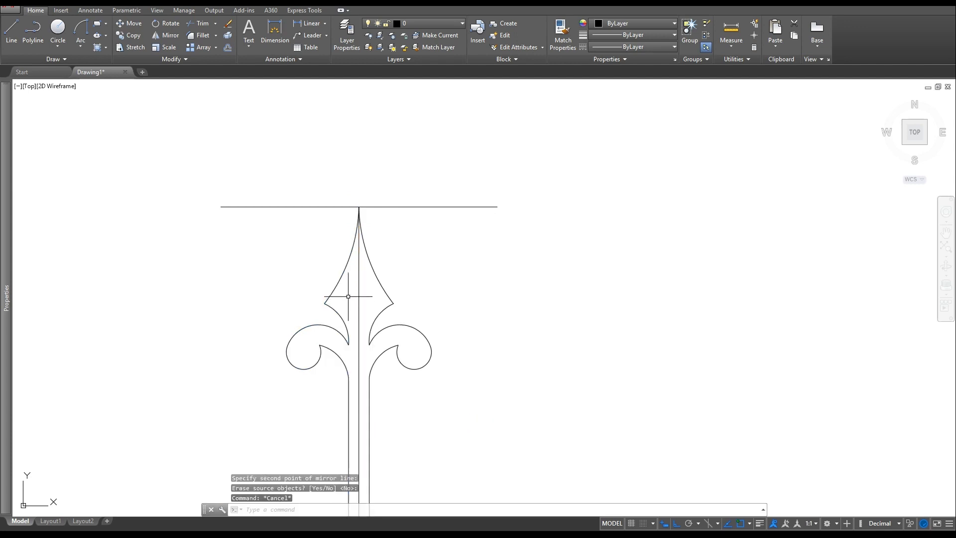
# - Offset the upper and lower arcs on the spearhead's left side 1/2 inward
pyautogui.scroll(4, 346, 333)
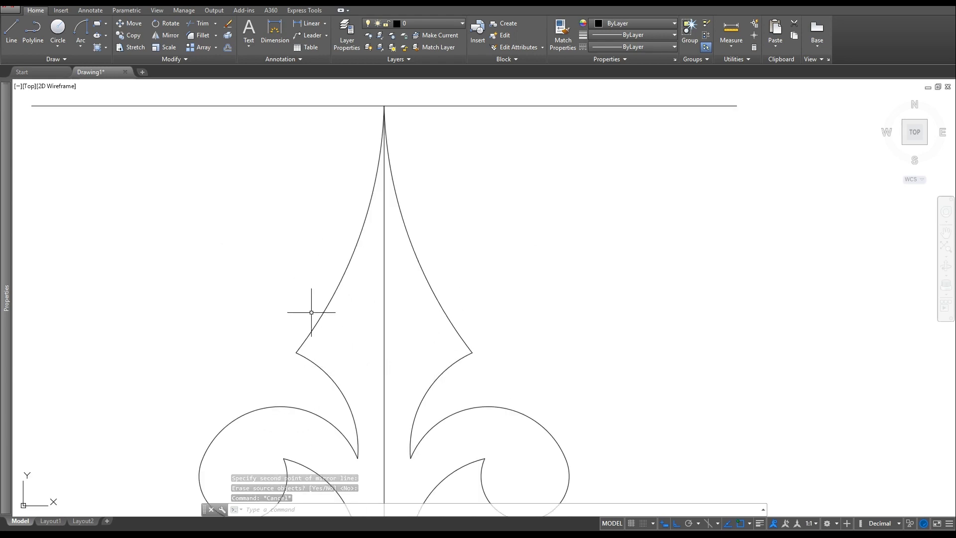
pyautogui.click(326, 85)
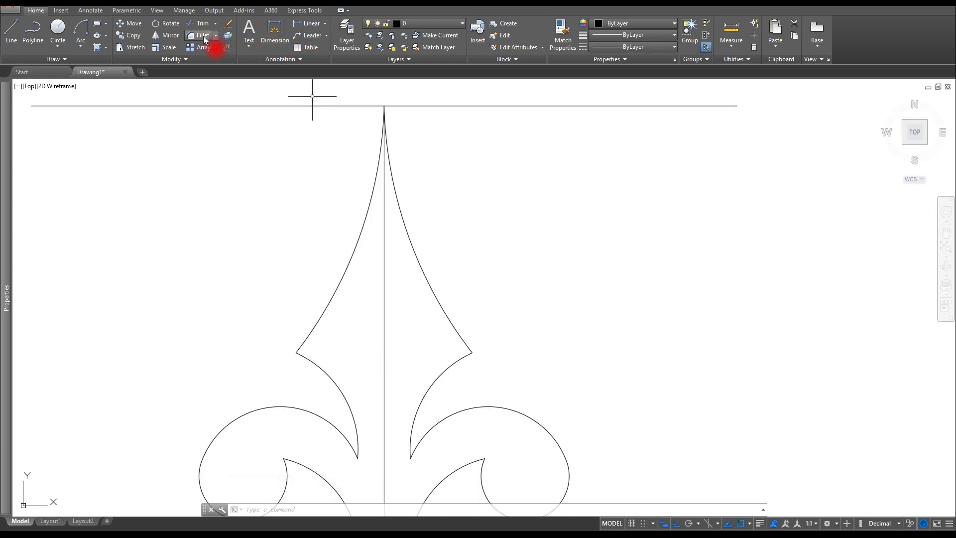
pyautogui.click(228, 47)
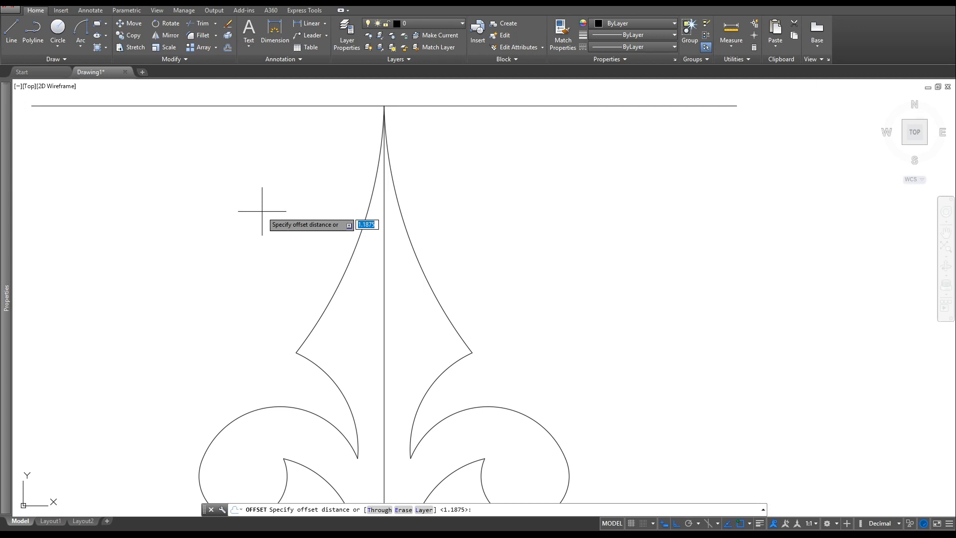
pyautogui.press('Return')
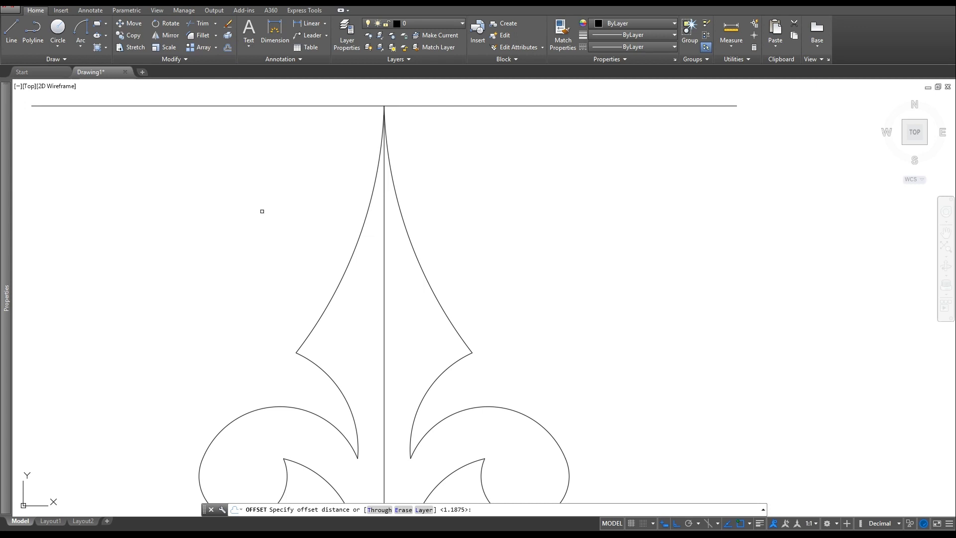
pyautogui.click(342, 271)
pyautogui.click(356, 307)
pyautogui.click(340, 392)
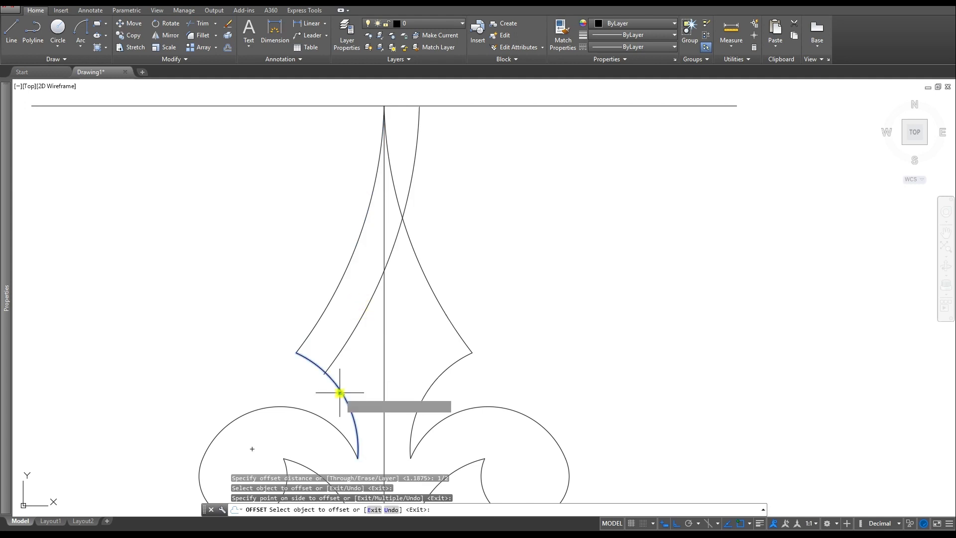
pyautogui.click(360, 351)
# - Offset the lower and upper arcs on the spearhead's right side 1/2 inward
pyautogui.click(442, 373)
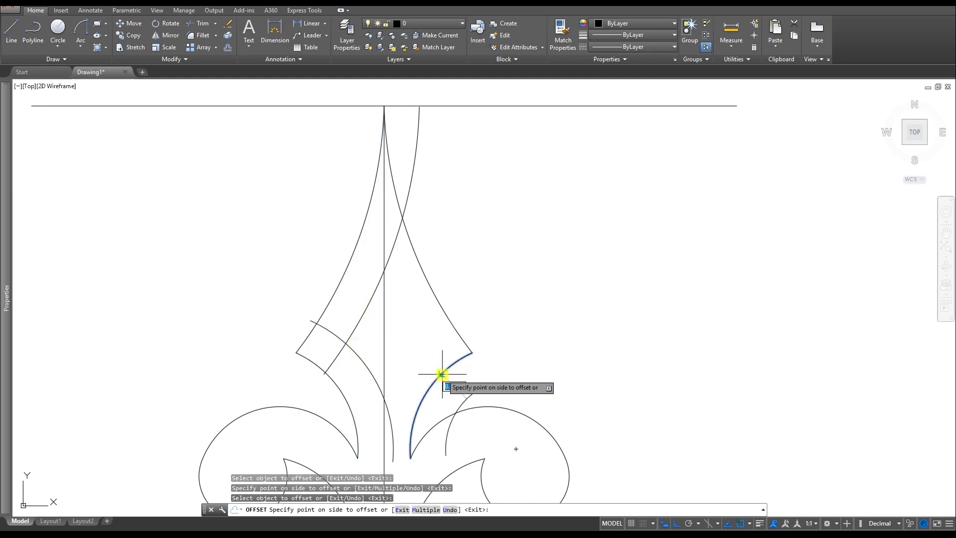
pyautogui.click(425, 352)
pyautogui.click(441, 305)
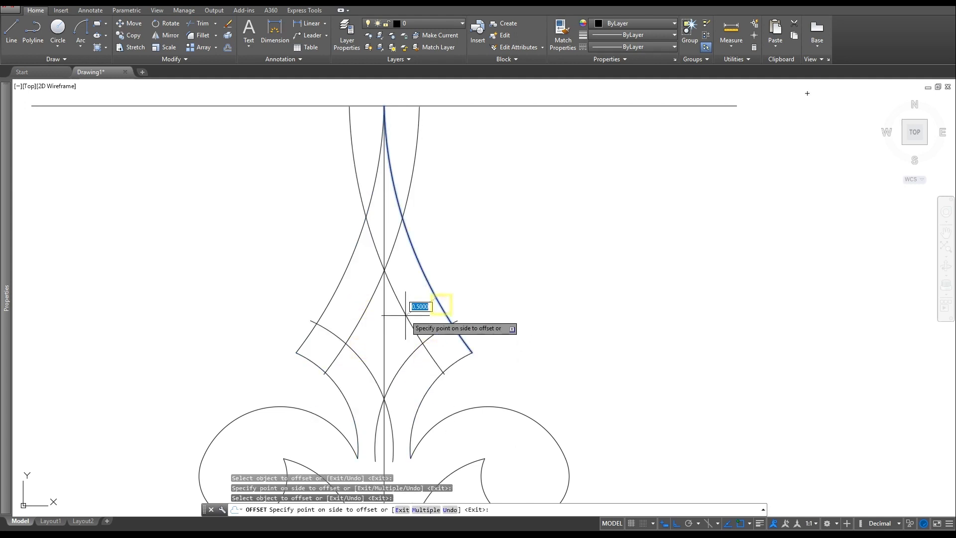
pyautogui.click(406, 316)
pyautogui.press('Escape')
pyautogui.press('Escape')
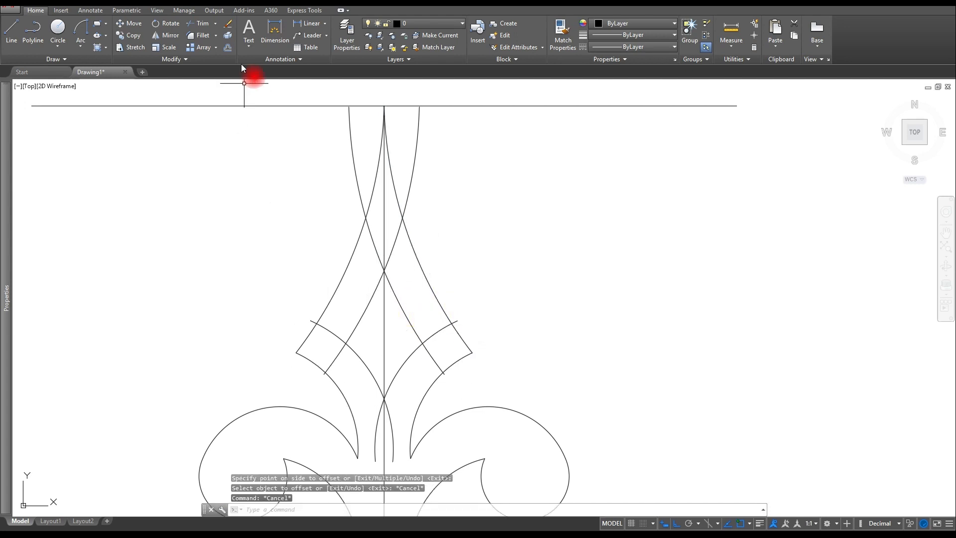
# - Fillet the offset arcs with radius 0 in Multiple mode to form the inner diamond's right and top corners
pyautogui.click(200, 36)
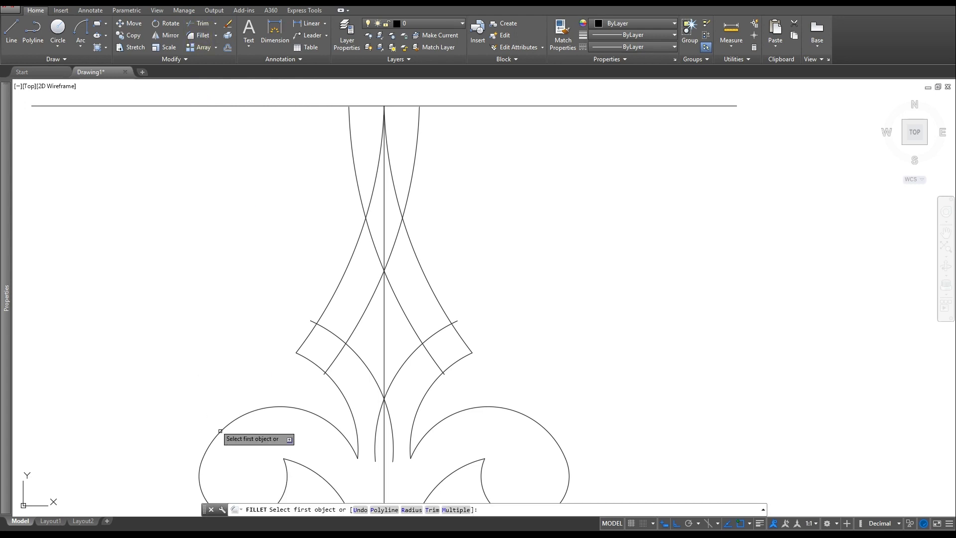
pyautogui.click(416, 510)
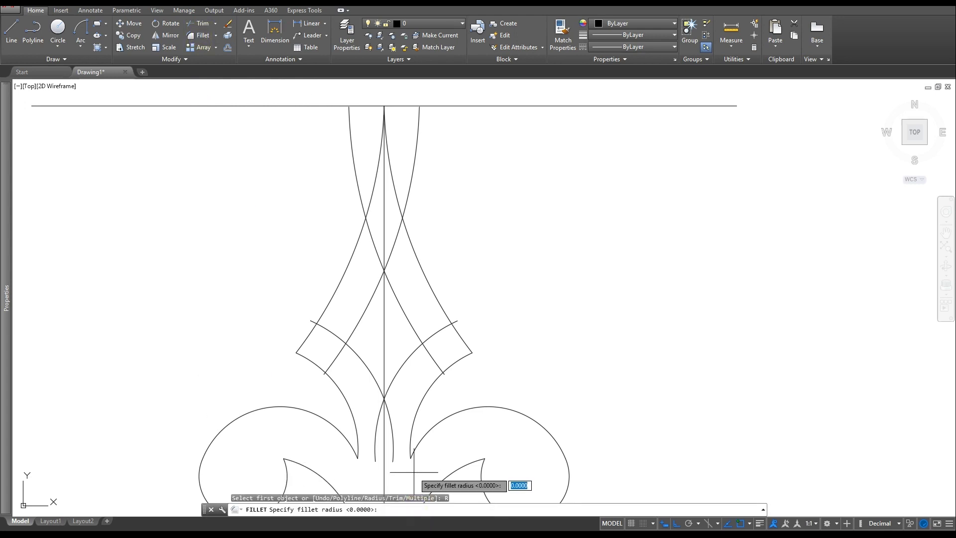
pyautogui.press('Return')
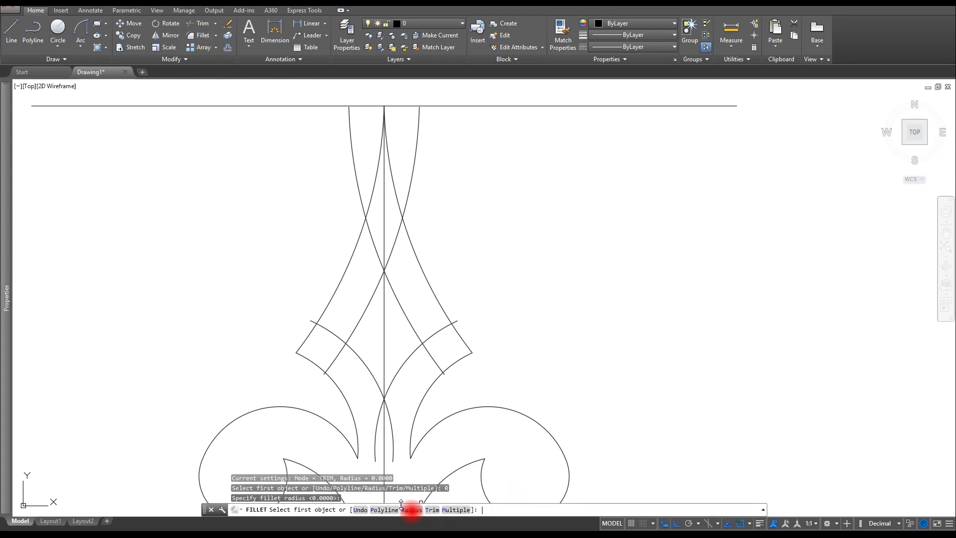
pyautogui.click(456, 510)
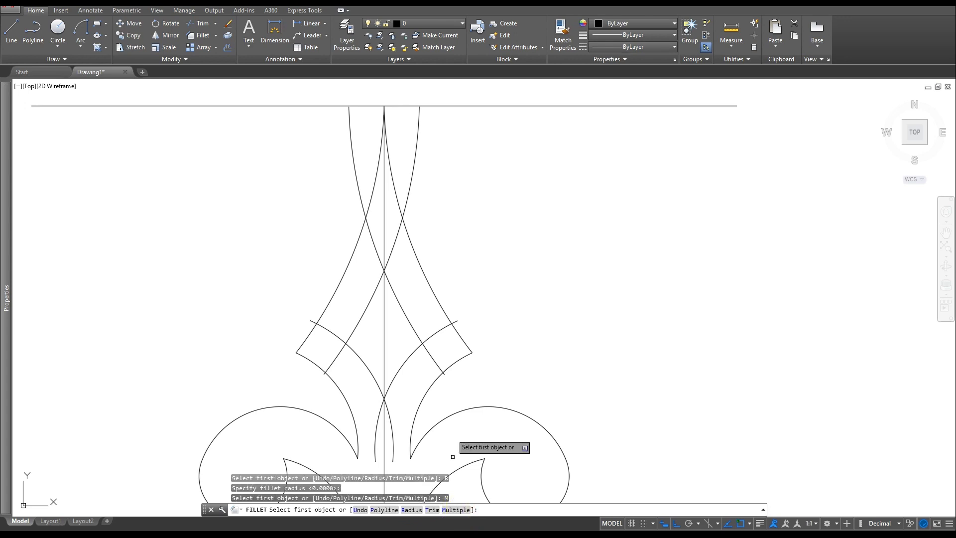
pyautogui.click(416, 350)
pyautogui.click(413, 331)
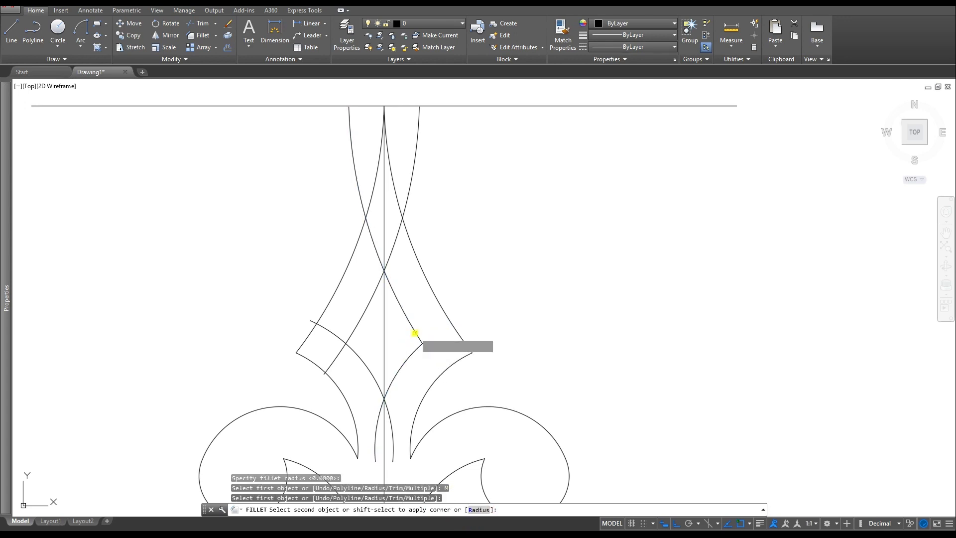
pyautogui.click(398, 300)
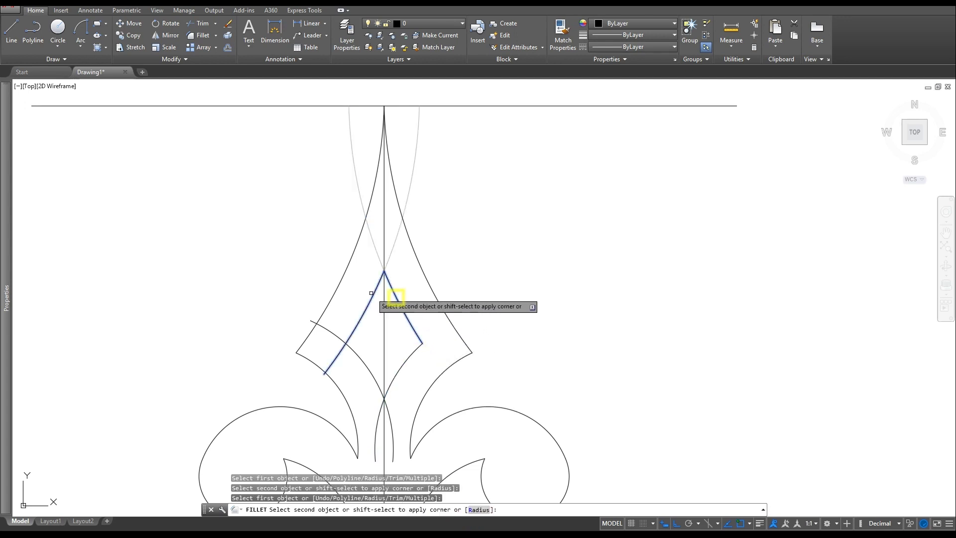
pyautogui.click(372, 298)
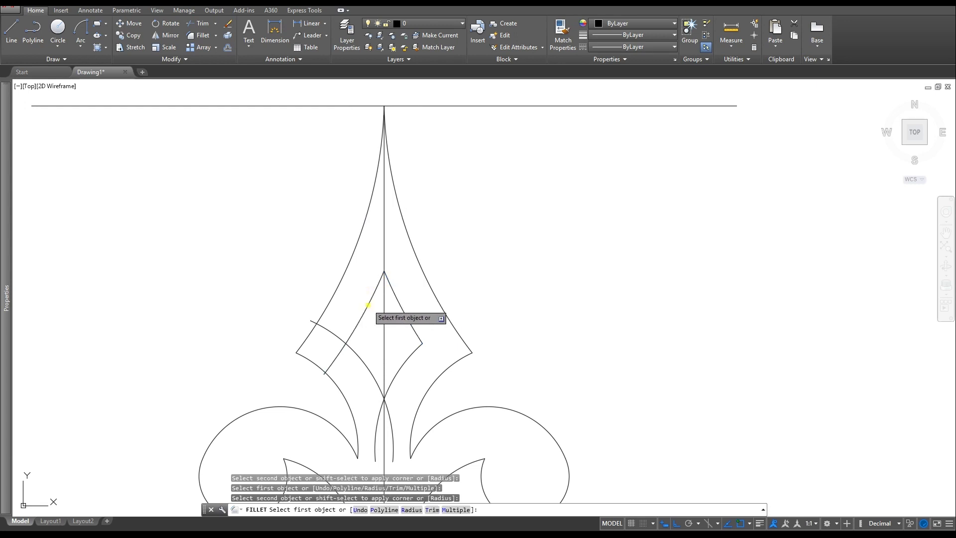
# - Close the inner diamond by filleting its left and bottom corners with radius 0
pyautogui.click(354, 331)
pyautogui.click(359, 356)
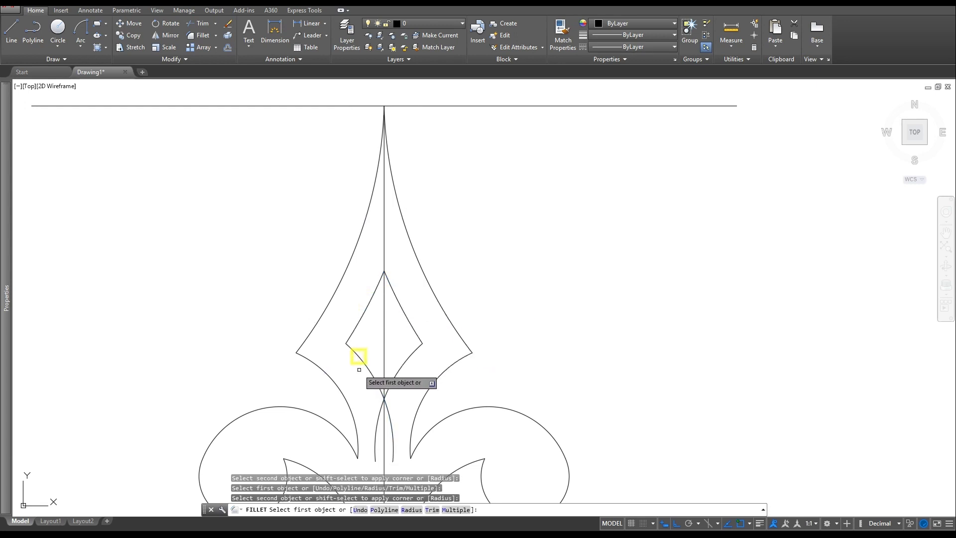
pyautogui.click(369, 370)
pyautogui.click(400, 373)
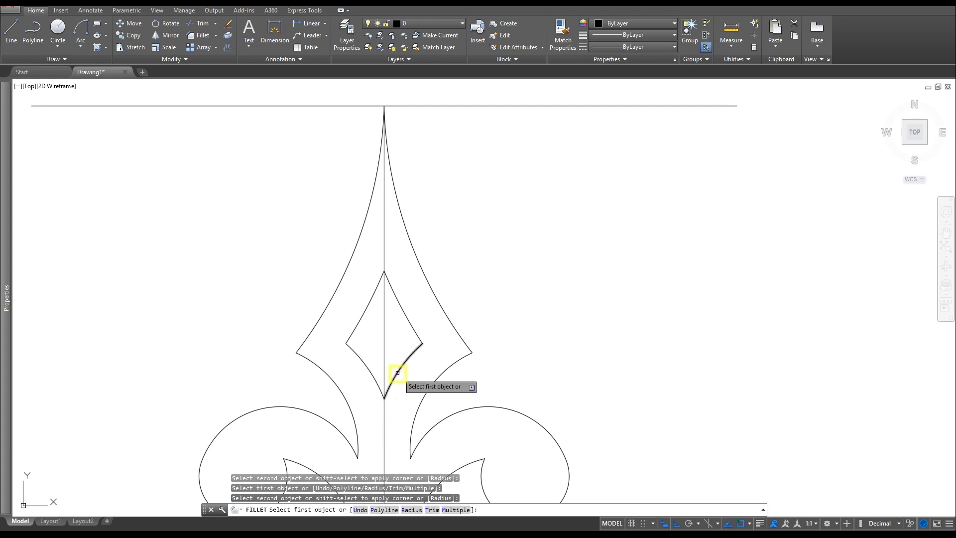
pyautogui.scroll(-4, 399, 373)
pyautogui.press('Escape')
pyautogui.press('Escape')
pyautogui.press('Escape')
# - Offset the horizontal line at the spear tip 7-7/8 downward across the shaft
pyautogui.moveTo(457, 367); pyautogui.dragTo(475, 195, button='middle')
pyautogui.scroll(-2, 467, 202)
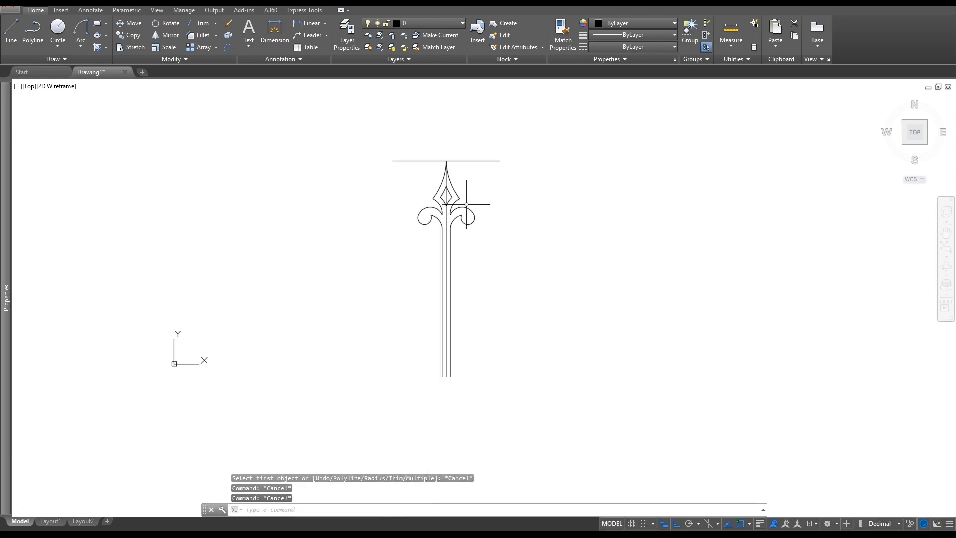
pyautogui.press('Escape')
pyautogui.scroll(1, 453, 210)
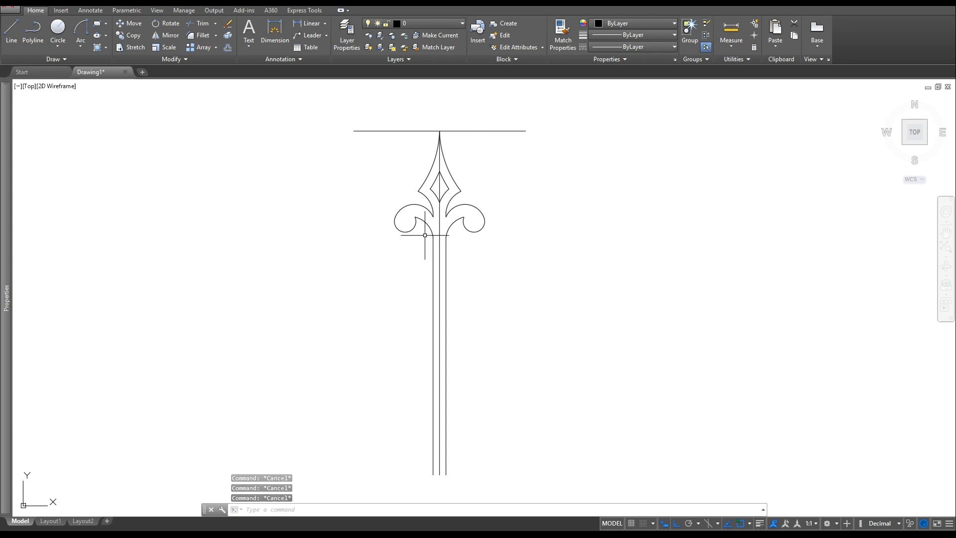
pyautogui.moveTo(405, 267); pyautogui.dragTo(409, 305, button='middle')
pyautogui.scroll(2, 412, 311)
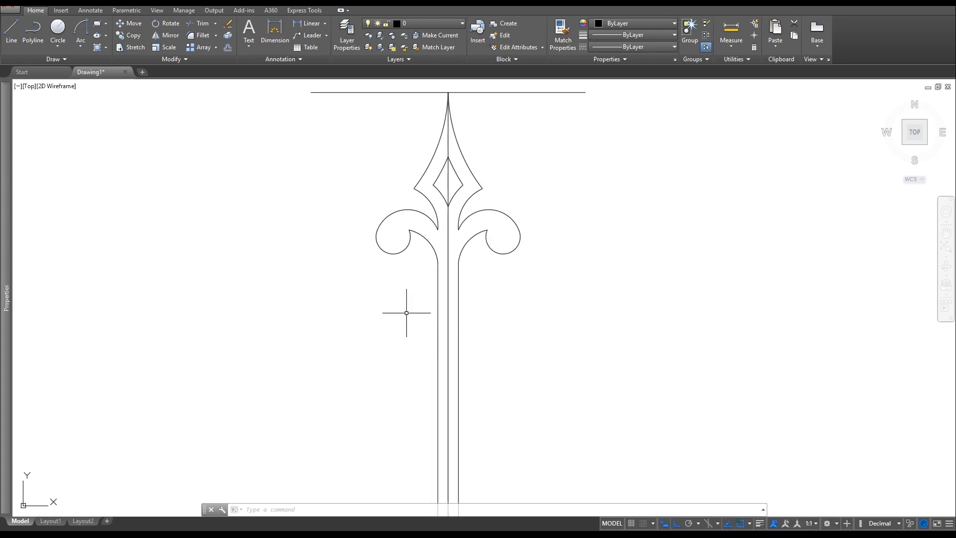
pyautogui.press('Escape')
pyautogui.press('Escape')
pyautogui.press('Escape')
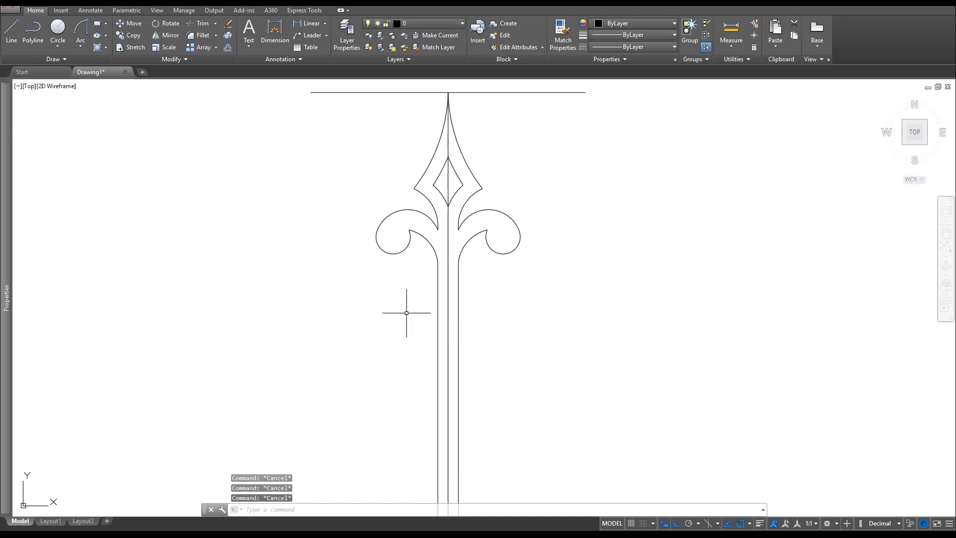
pyautogui.click(228, 48)
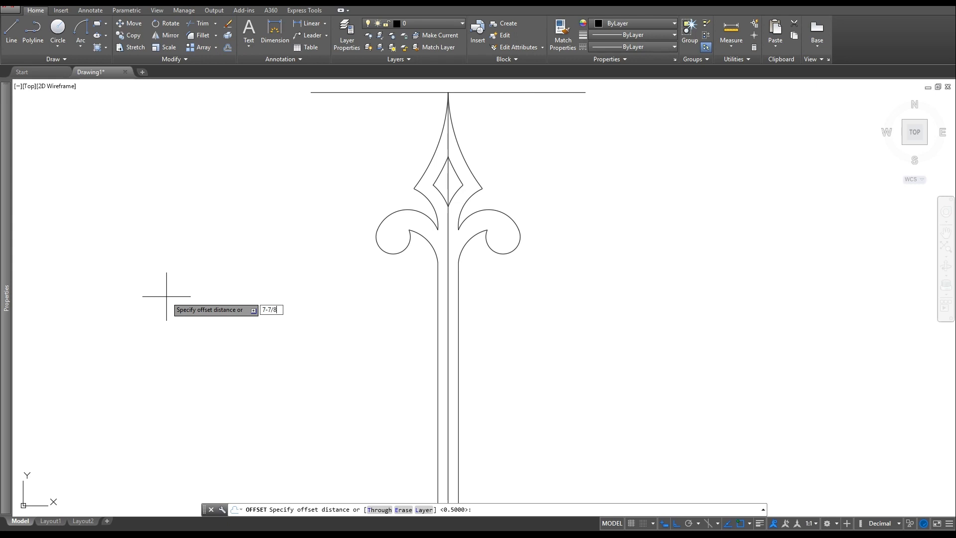
pyautogui.write('7-7/8')
pyautogui.press('Return')
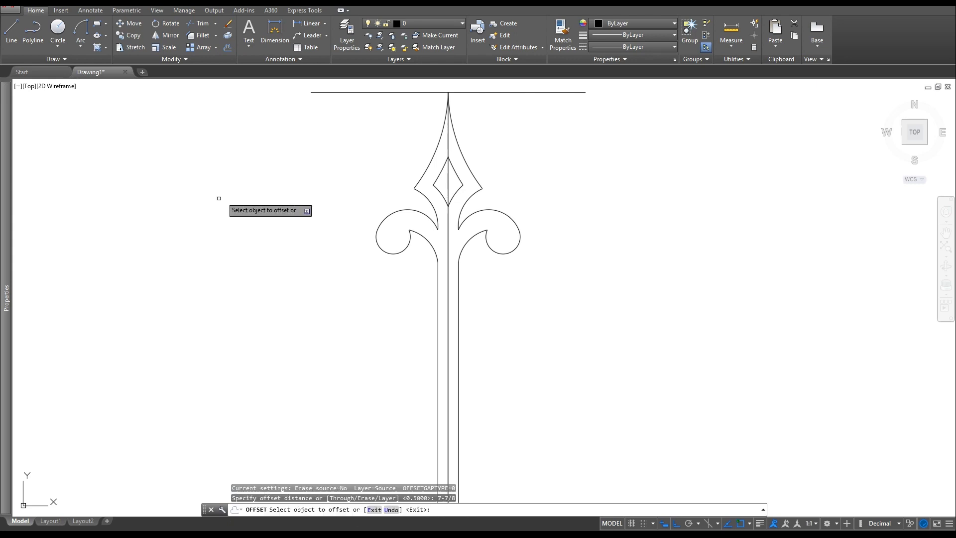
pyautogui.click(365, 93)
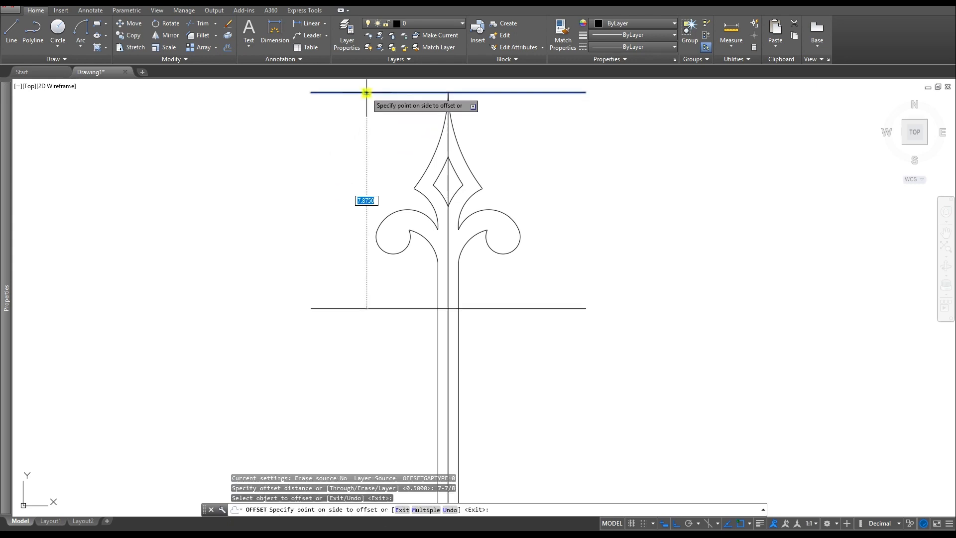
pyautogui.click(313, 350)
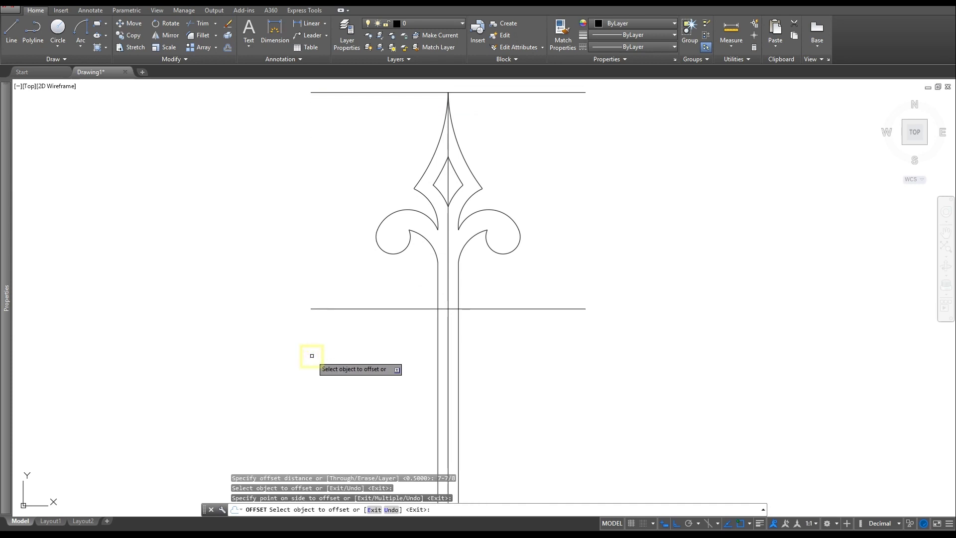
pyautogui.press('Escape')
pyautogui.press('Escape')
pyautogui.press('Escape')
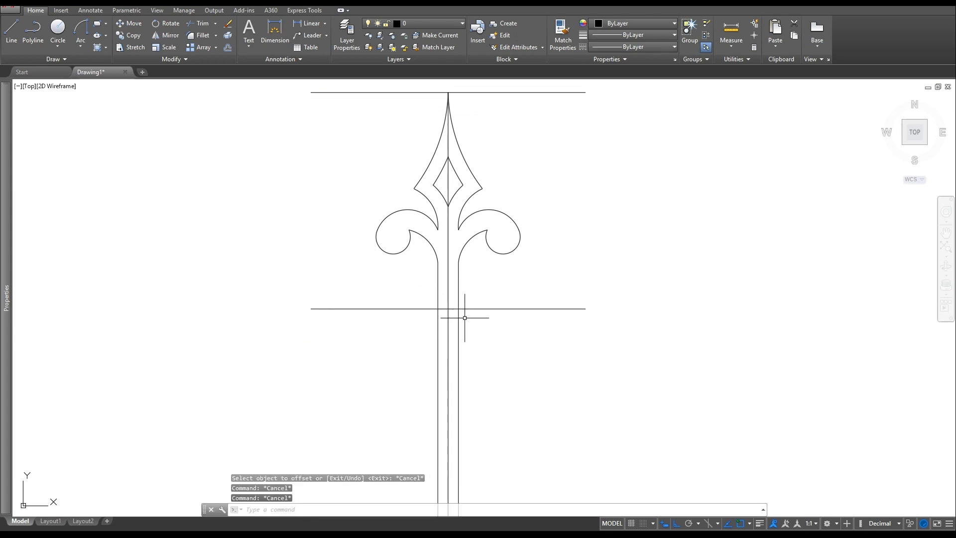
# - Draw a circle of radius 5/8 centred where the offset line crosses the shaft's left edge
pyautogui.scroll(4, 465, 318)
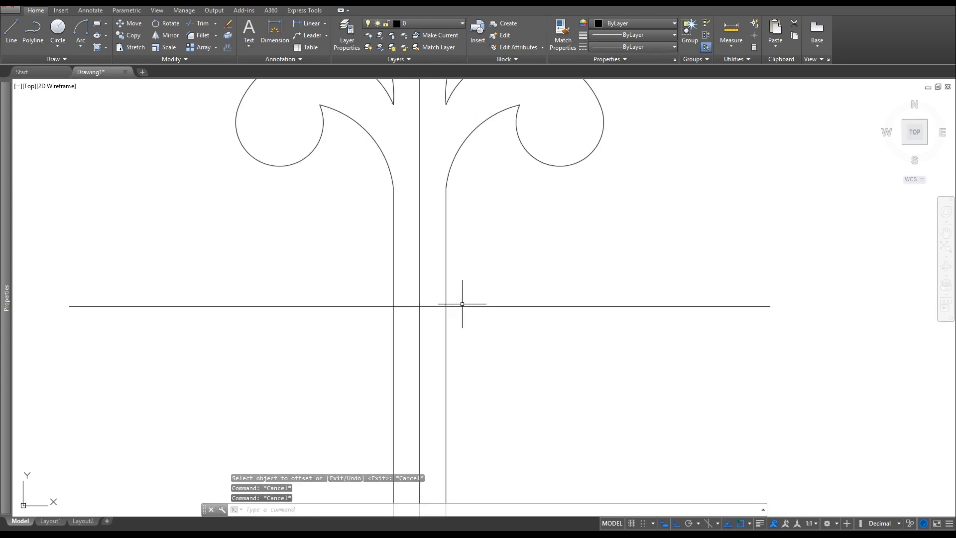
pyautogui.click(58, 29)
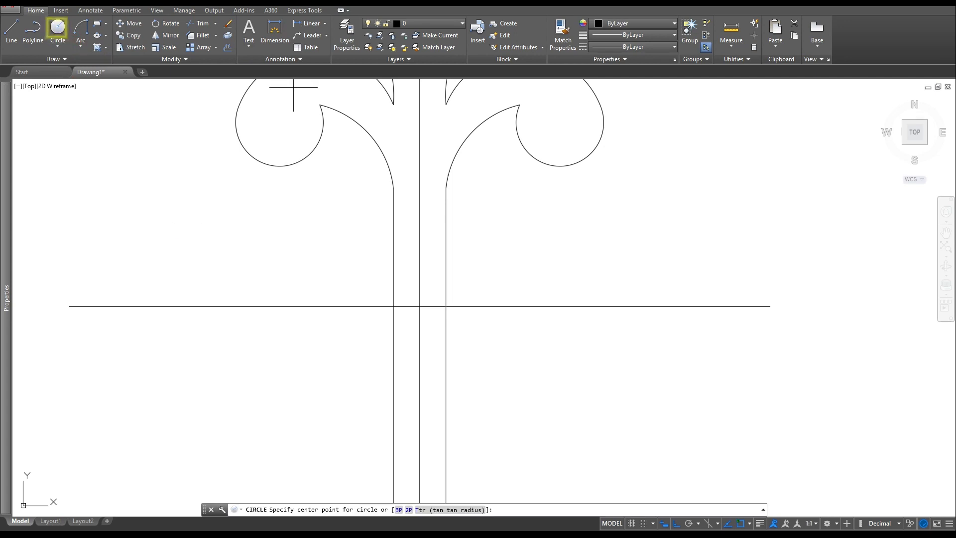
pyautogui.click(393, 306)
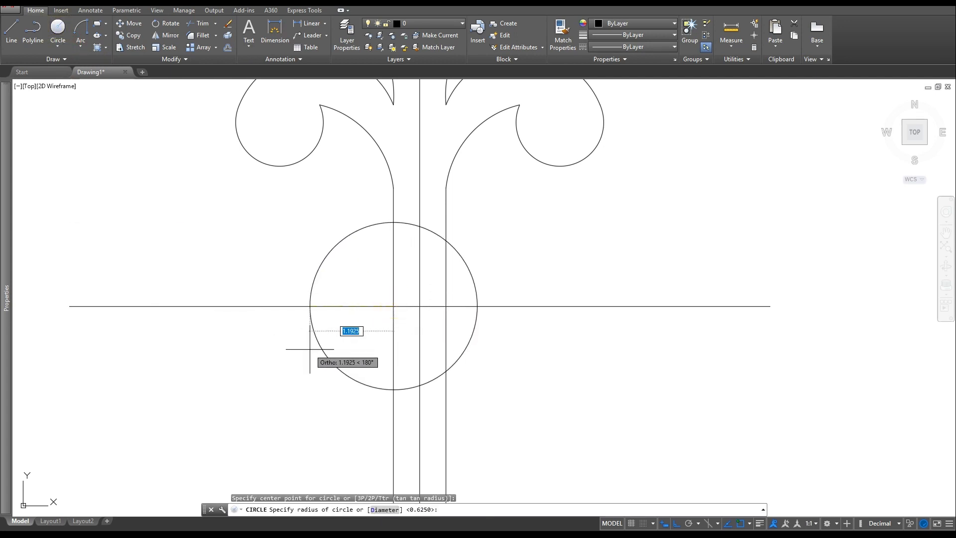
pyautogui.write('5')
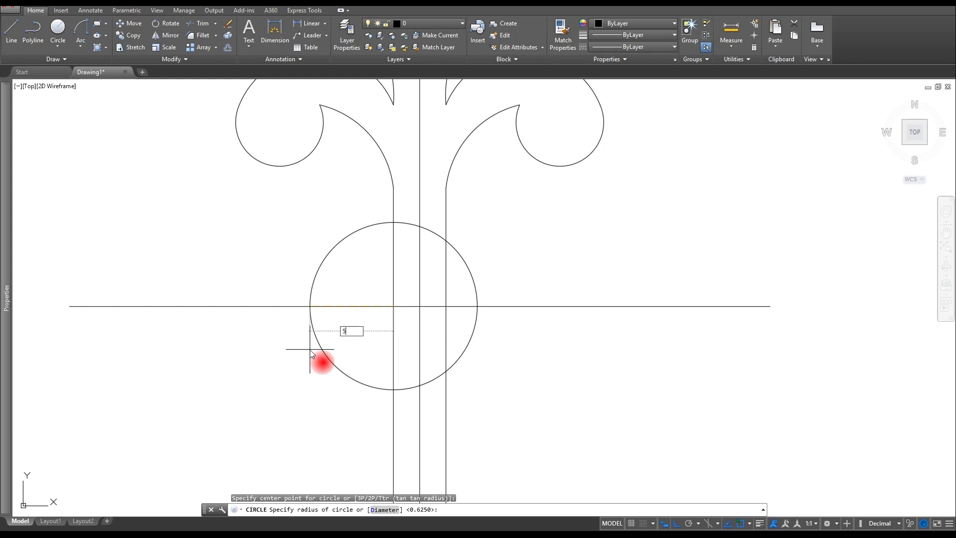
pyautogui.write('/8')
pyautogui.press('Return')
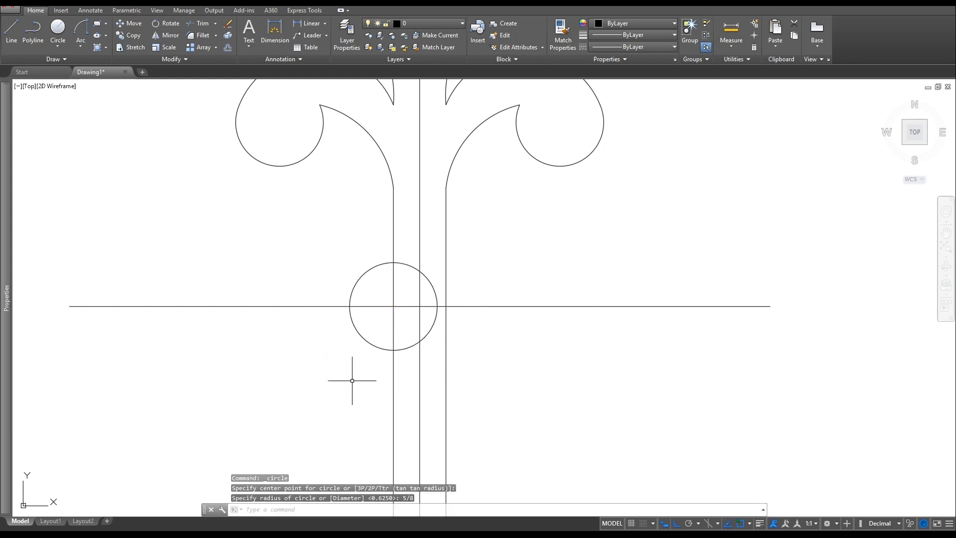
# - Copy the circle from its centre to the intersection of the offset line and the shaft's right edge
pyautogui.scroll(4, 439, 367)
pyautogui.moveTo(435, 352); pyautogui.dragTo(375, 399, button='middle')
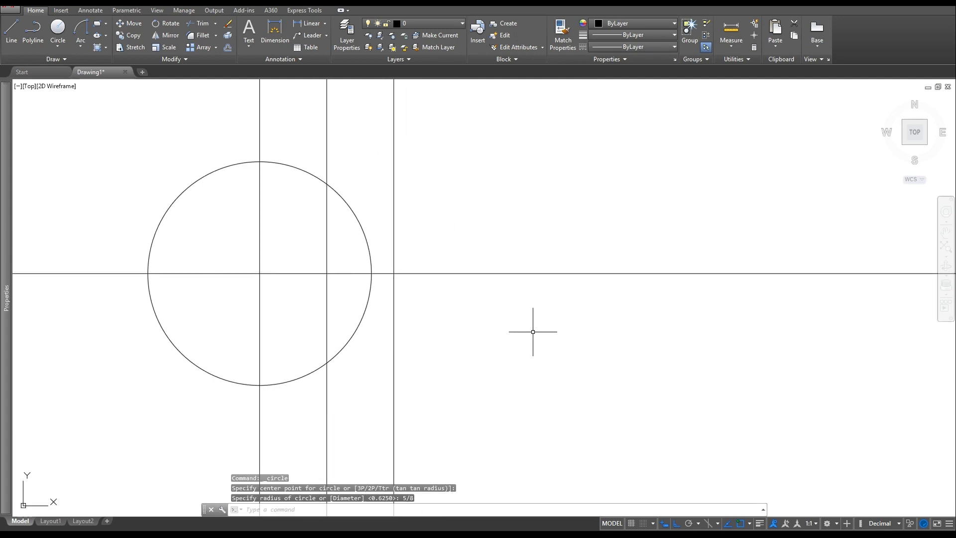
pyautogui.press('Escape')
pyautogui.press('Escape')
pyautogui.press('Escape')
pyautogui.write('co')
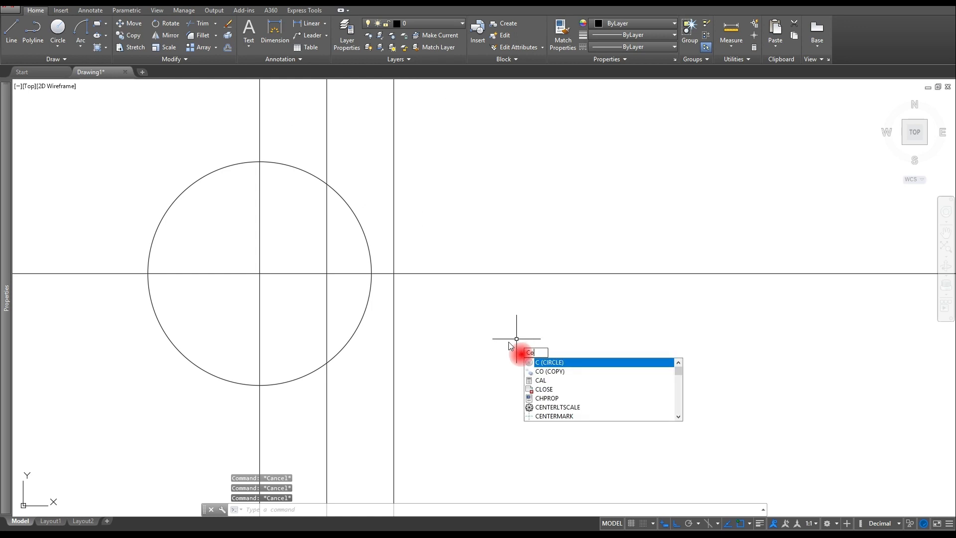
pyautogui.press('Return')
pyautogui.click(364, 315)
pyautogui.press('Return')
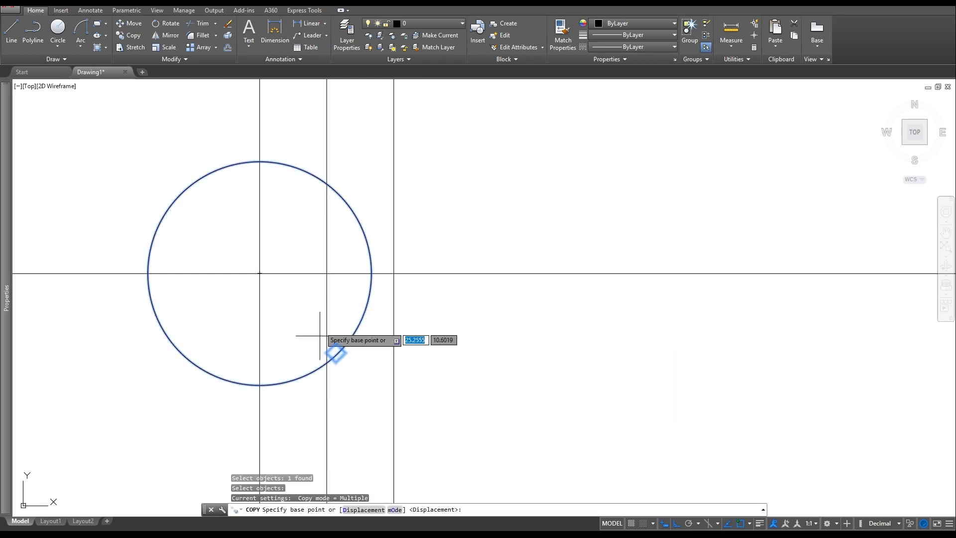
pyautogui.click(260, 273)
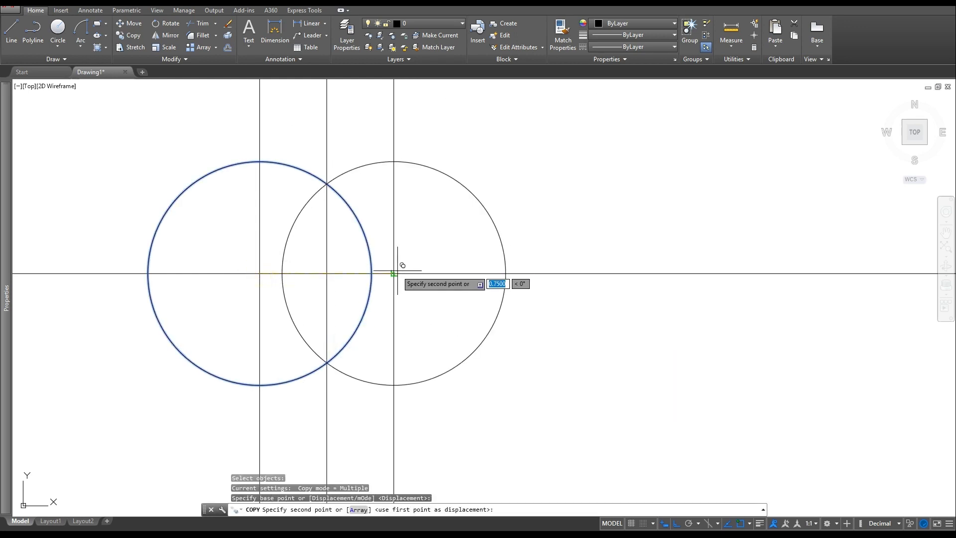
pyautogui.click(392, 273)
pyautogui.press('Escape')
pyautogui.press('Escape')
pyautogui.press('Escape')
# - Offset the horizontal line through the circle centres 10-5/8 downward
pyautogui.scroll(-4, 410, 310)
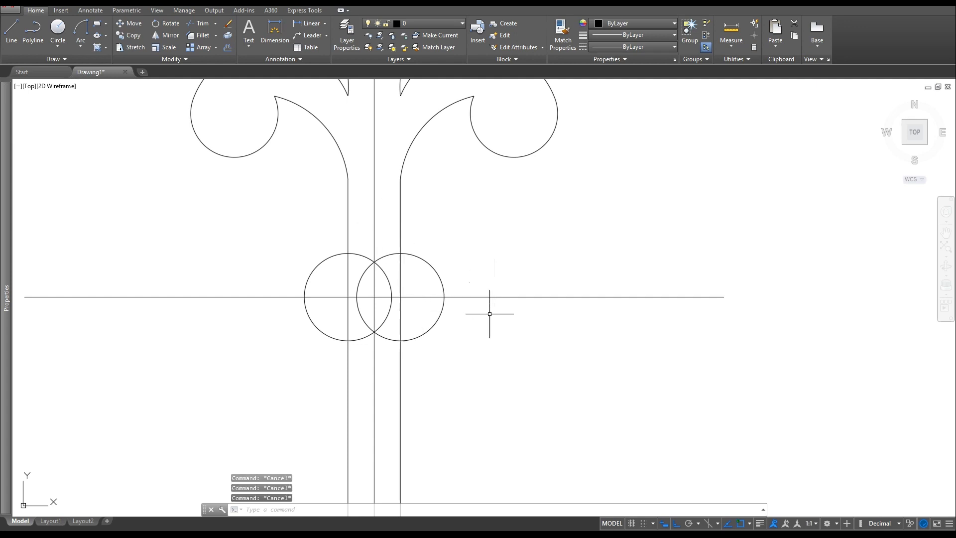
pyautogui.click(227, 47)
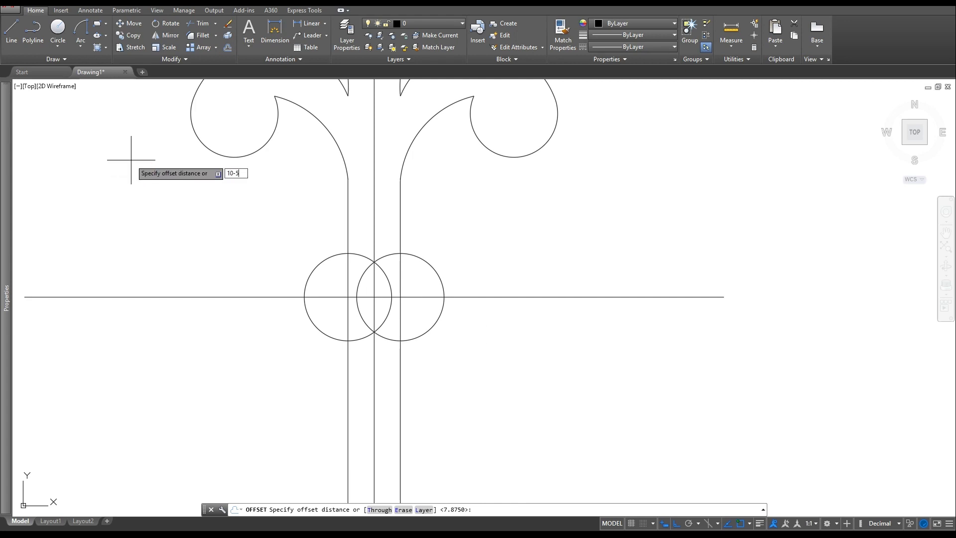
pyautogui.press('Return')
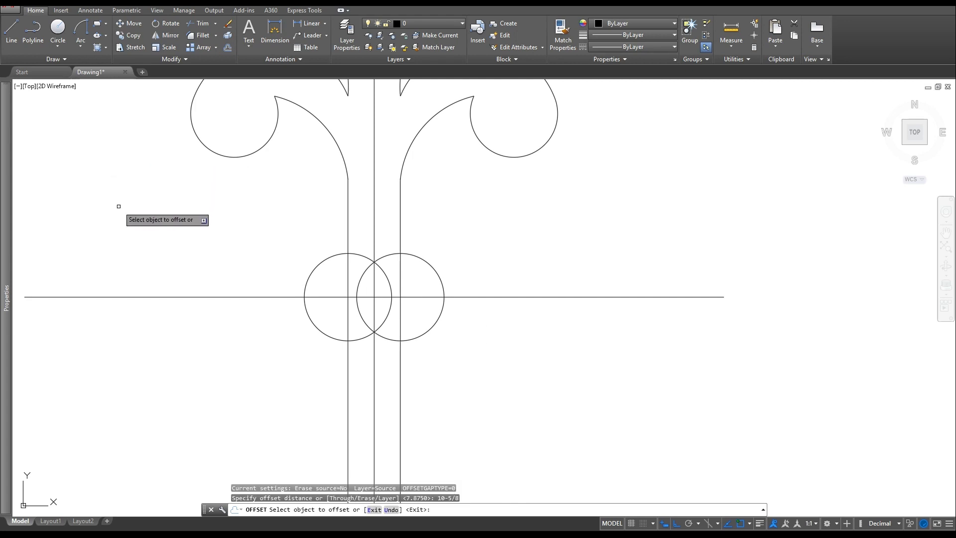
pyautogui.click(154, 297)
pyautogui.click(156, 401)
pyautogui.scroll(-3, 182, 317)
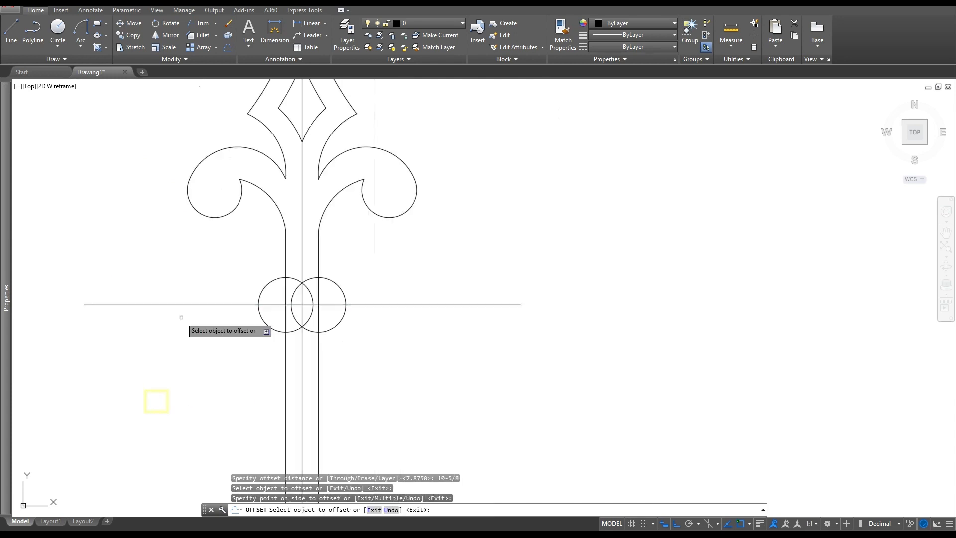
pyautogui.press('Escape')
# - Erase the horizontal construction line running through the two circle centres
pyautogui.moveTo(245, 330)
pyautogui.mouseDown(button='middle')
pyautogui.moveTo(279, 224)
pyautogui.moveTo(248, 403)
pyautogui.mouseUp(button='middle')
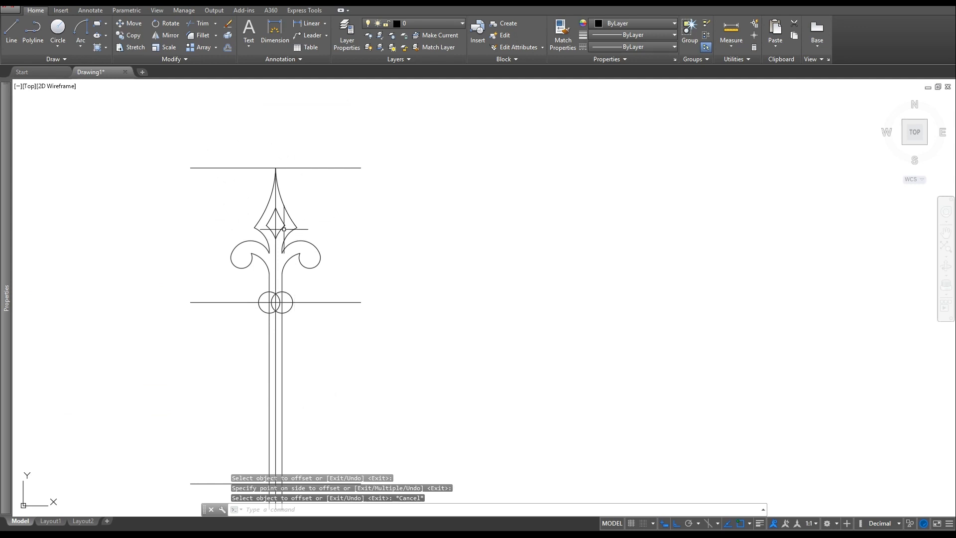
pyautogui.scroll(5, 262, 262)
pyautogui.press('Escape')
pyautogui.click(193, 390)
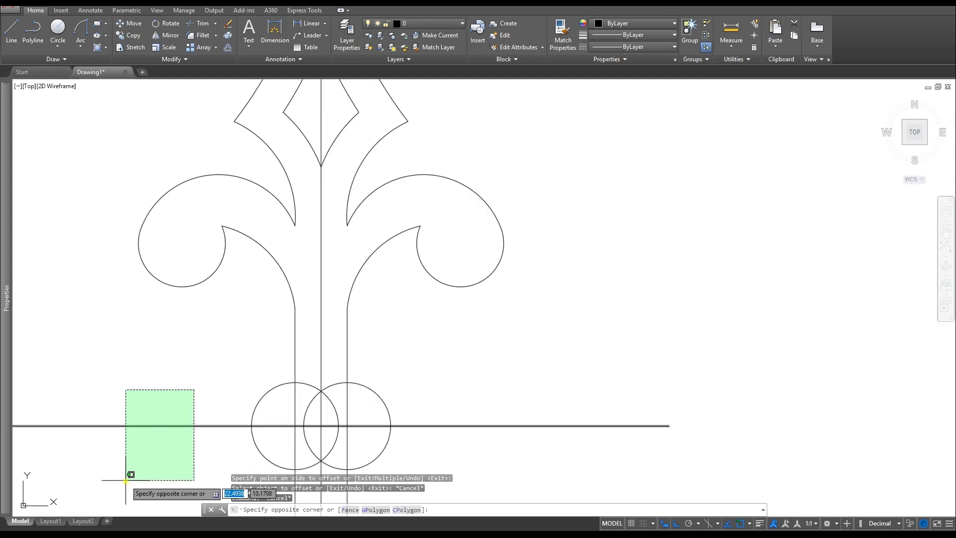
pyautogui.click(129, 477)
pyautogui.press('Delete')
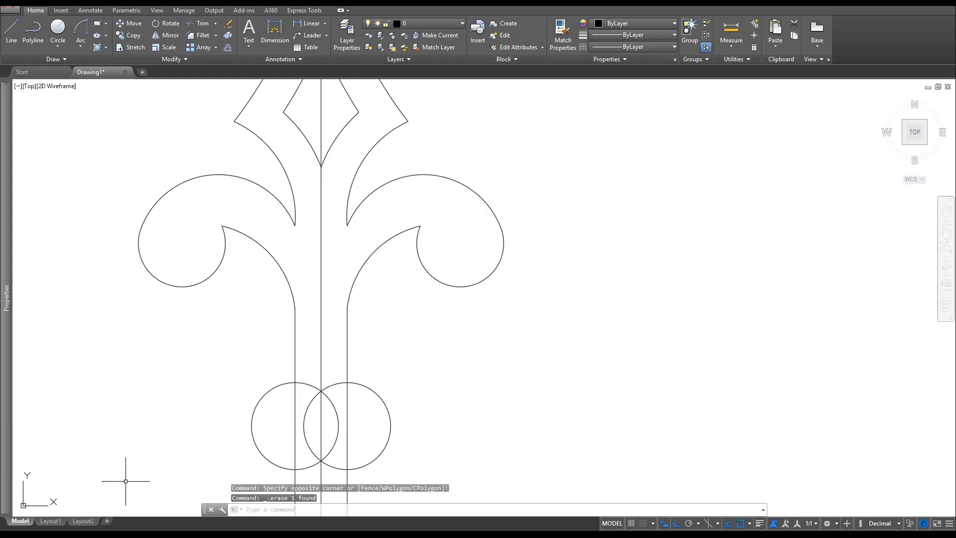
# - Trim away the circle arcs between the shaft edges, using both circles and both edges as cutting edges
pyautogui.moveTo(252, 368); pyautogui.dragTo(237, 266, button='middle')
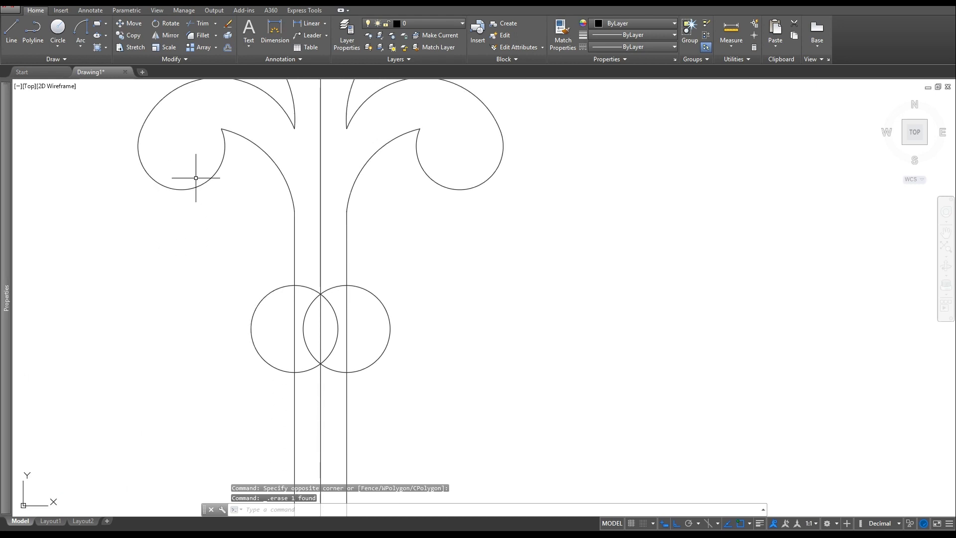
pyautogui.click(199, 23)
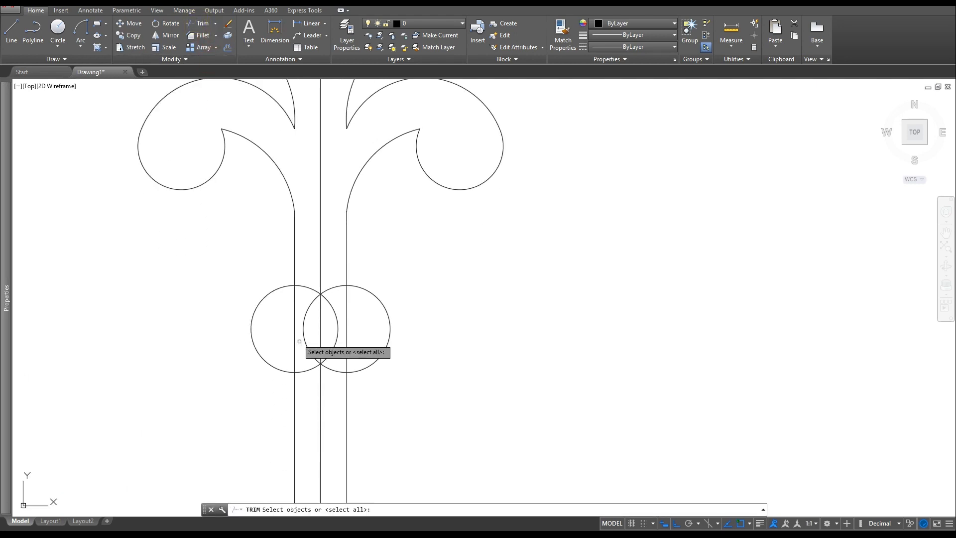
pyautogui.click(192, 249)
pyautogui.click(483, 420)
pyautogui.click(347, 411)
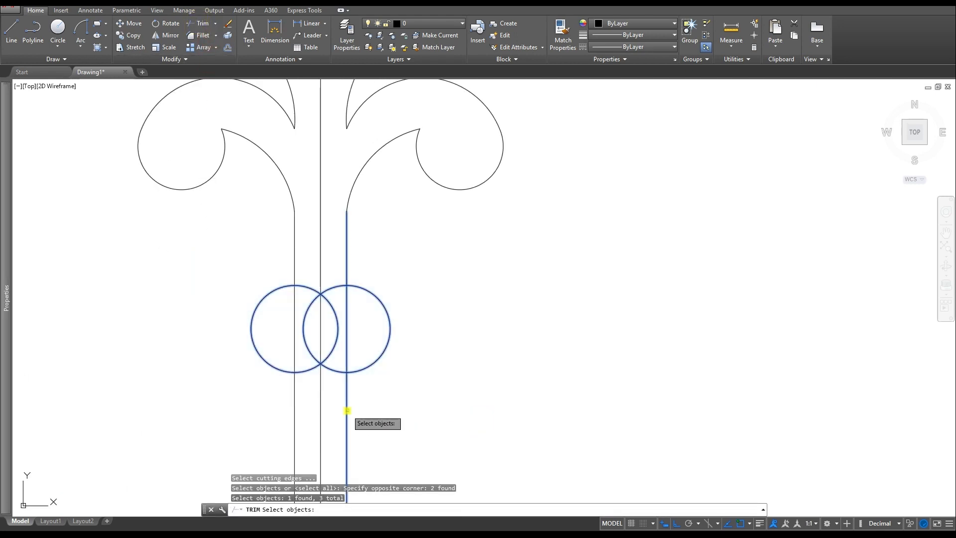
pyautogui.click(293, 417)
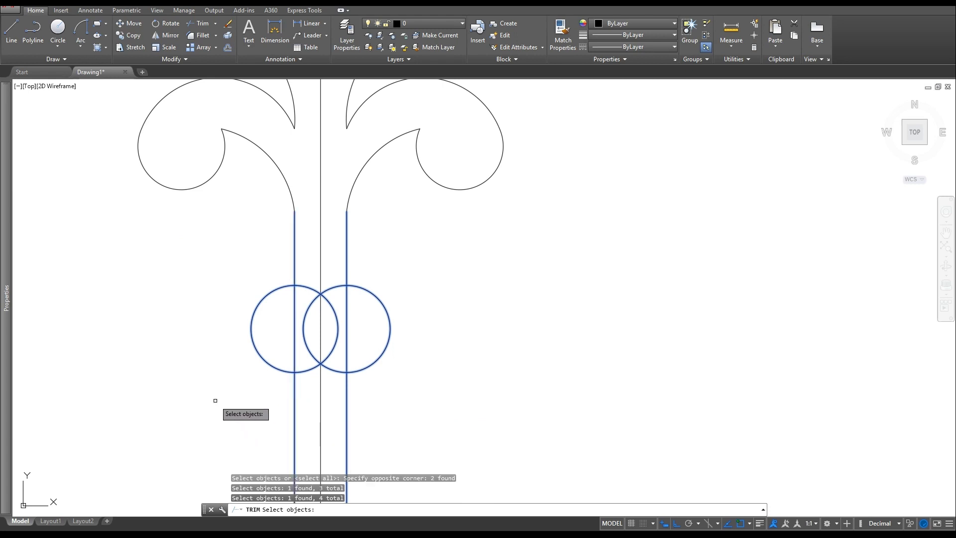
pyautogui.press('Return')
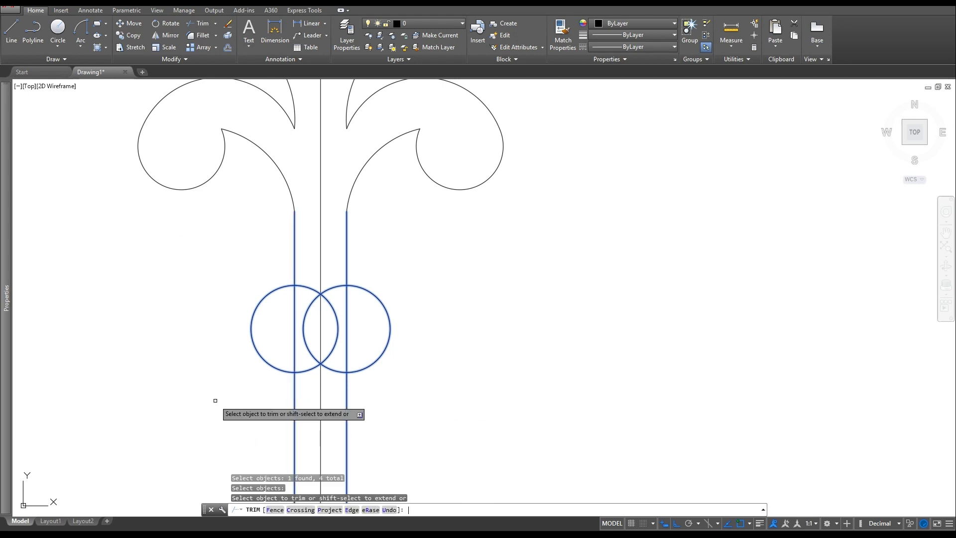
pyautogui.click(309, 351)
pyautogui.click(337, 332)
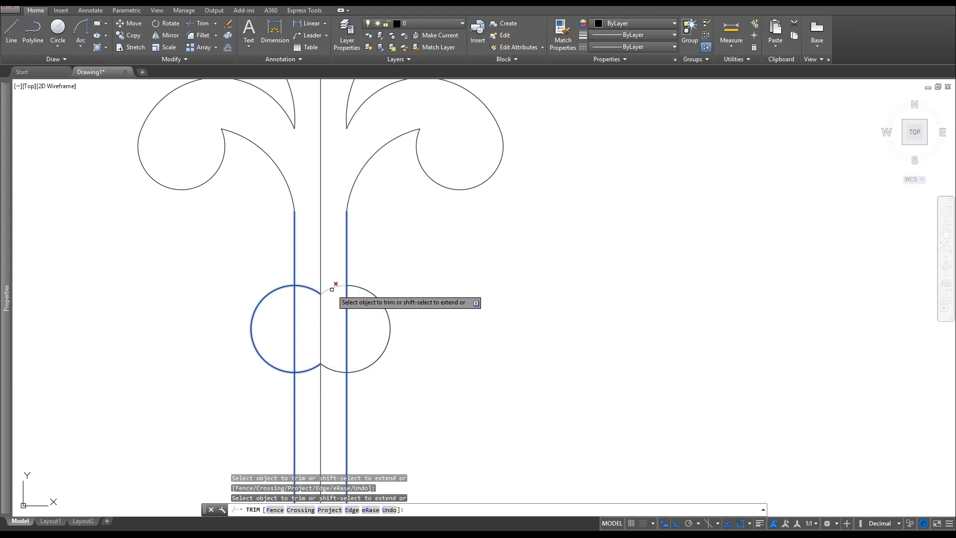
pyautogui.click(331, 287)
pyautogui.click(328, 368)
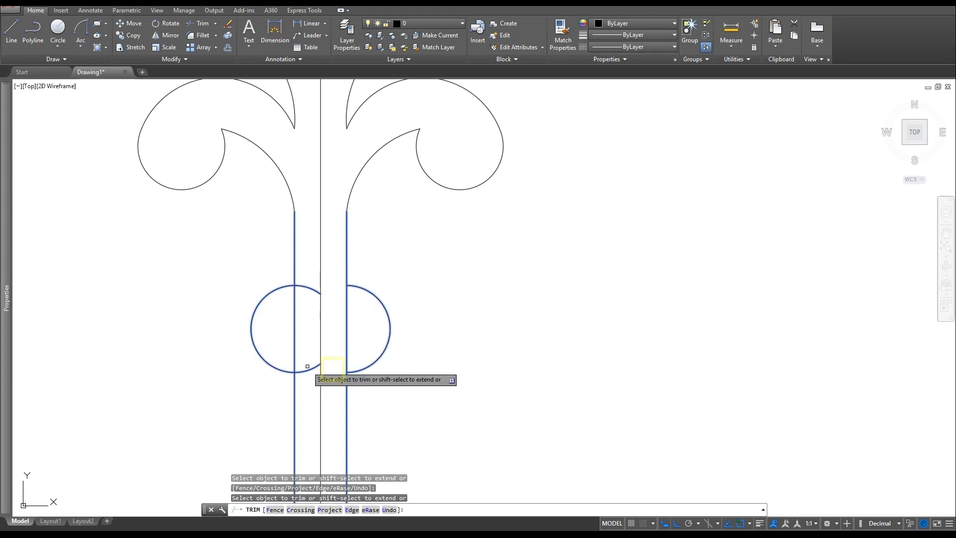
pyautogui.click(310, 370)
pyautogui.click(313, 290)
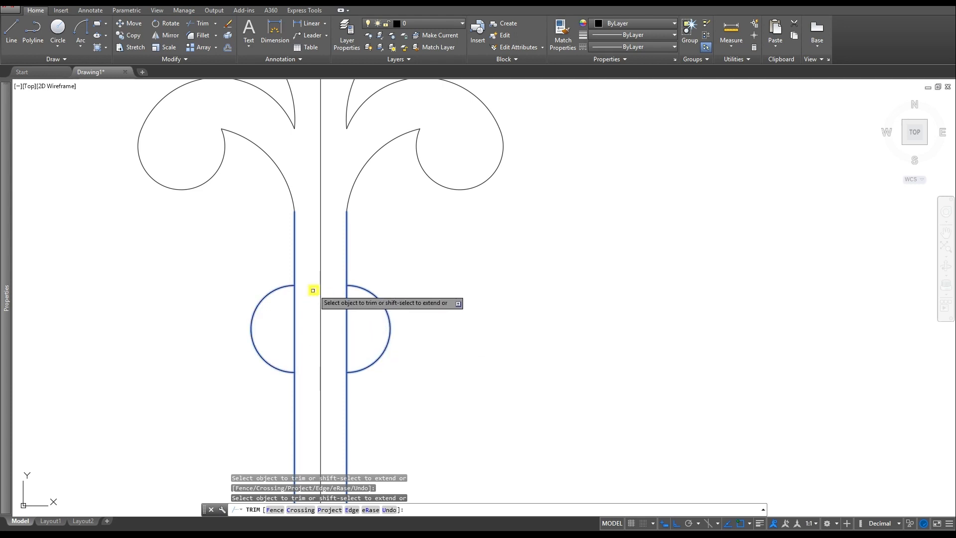
# - Trim the left and right shaft edge segments inside the half circles to open the rounded collar
pyautogui.click(294, 306)
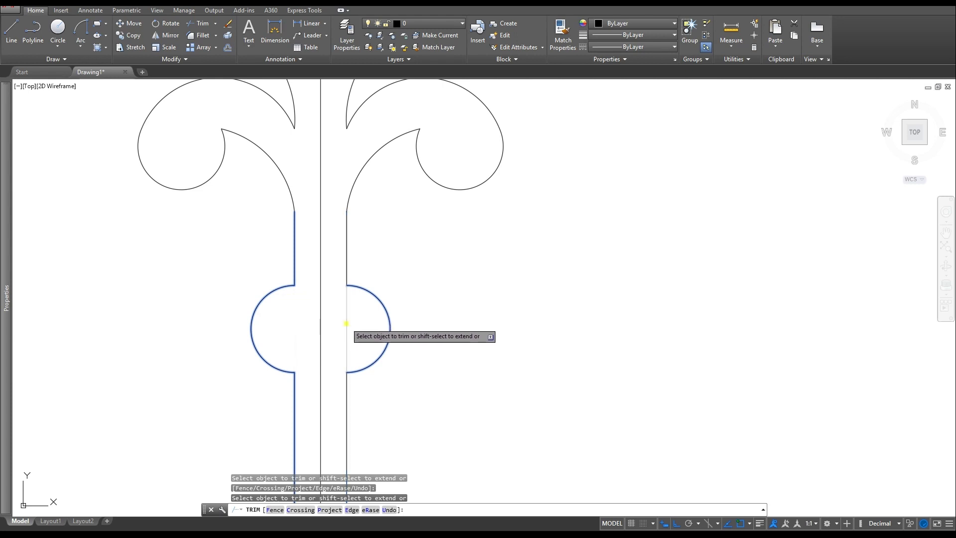
pyautogui.click(346, 323)
pyautogui.press('Escape')
pyautogui.scroll(-4, 346, 350)
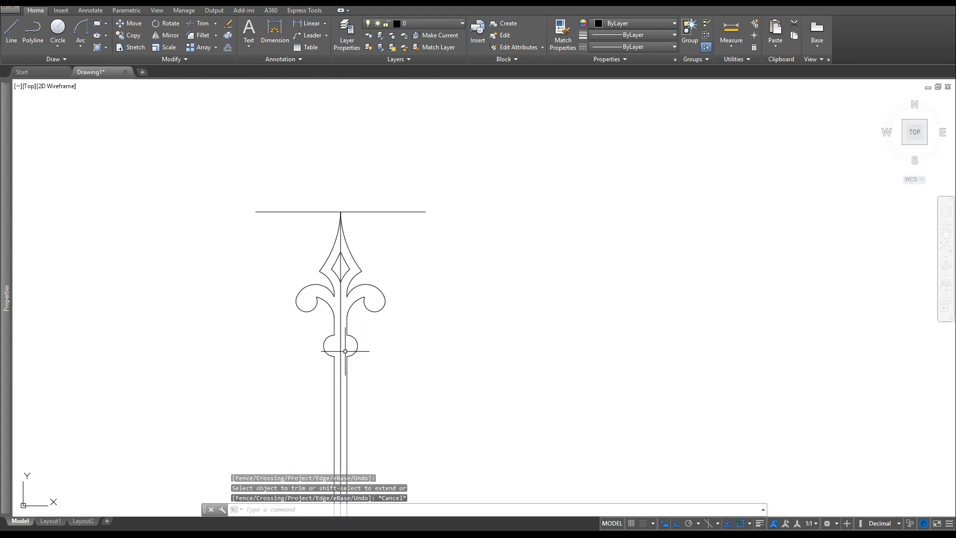
# - Trim the three vertical shaft lines below the lower horizontal line with EXTRIM, using that line as the cutting edge
pyautogui.moveTo(347, 335); pyautogui.dragTo(352, 297, button='middle')
pyautogui.moveTo(361, 419); pyautogui.dragTo(356, 277, button='middle')
pyautogui.scroll(-2, 356, 277)
pyautogui.scroll(4, 335, 348)
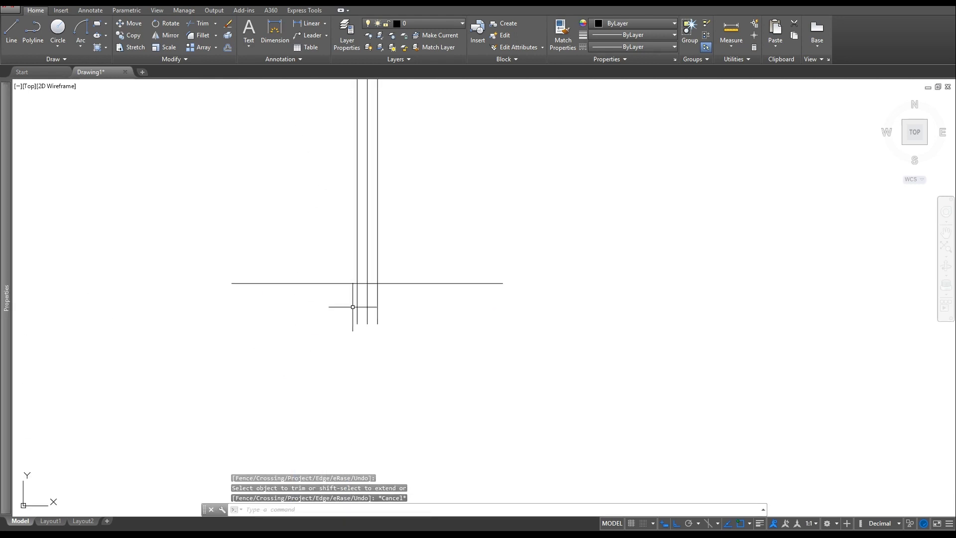
pyautogui.scroll(4, 366, 289)
pyautogui.press('Escape')
pyautogui.press('Escape')
pyautogui.press('Escape')
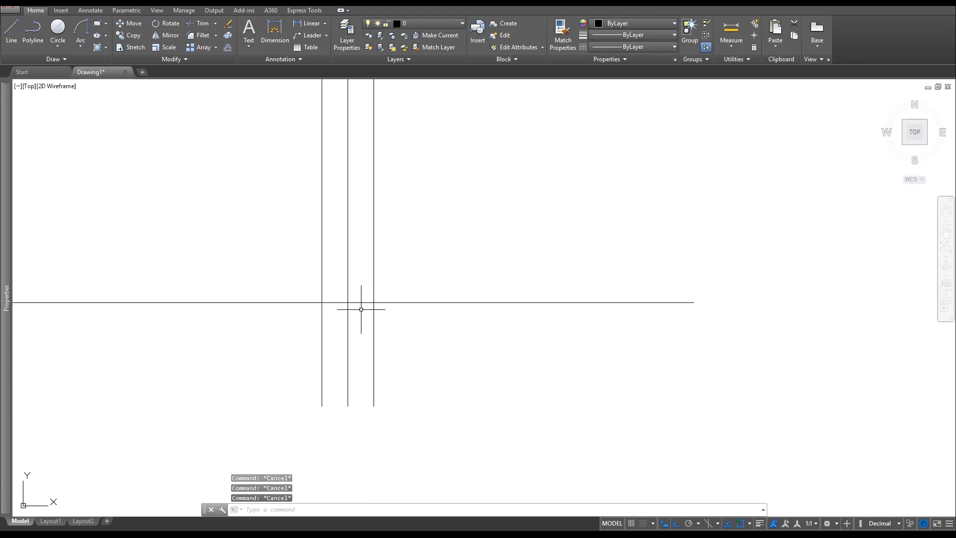
pyautogui.scroll(-2, 360, 309)
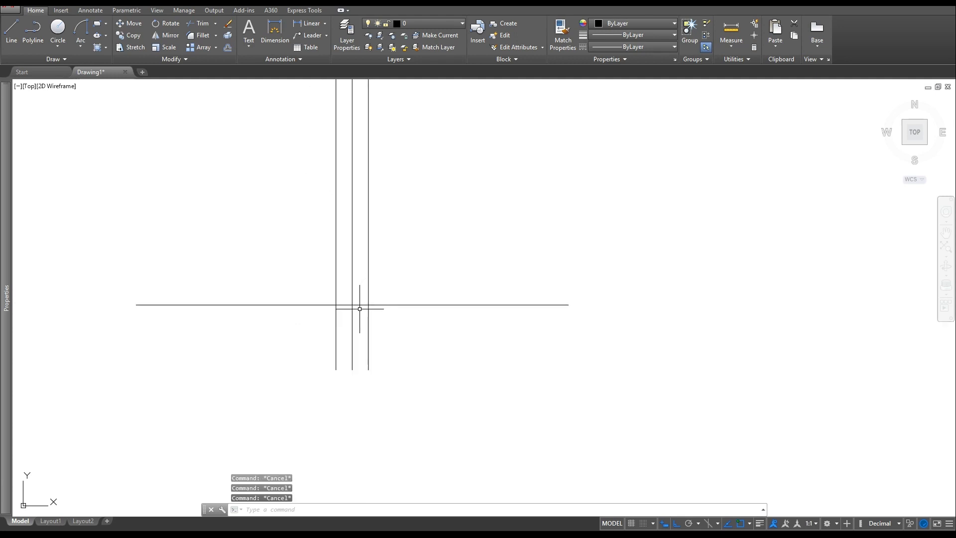
pyautogui.write('extrim')
pyautogui.click(371, 328)
pyautogui.click(419, 305)
pyautogui.click(405, 371)
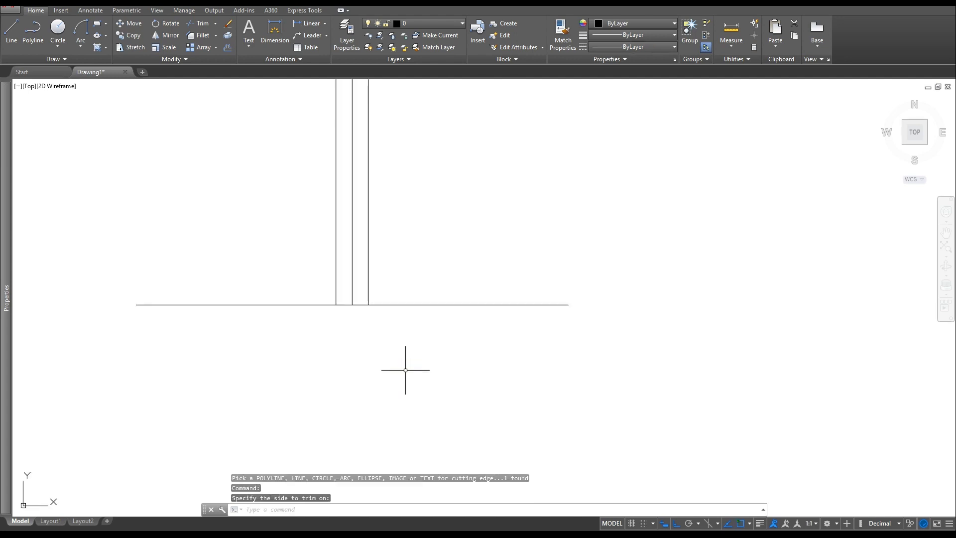
# - Trim the lower horizontal line on both sides outside the shaft edges to close the shaft's bottom end
pyautogui.scroll(3, 309, 343)
pyautogui.moveTo(305, 337); pyautogui.dragTo(281, 433, button='middle')
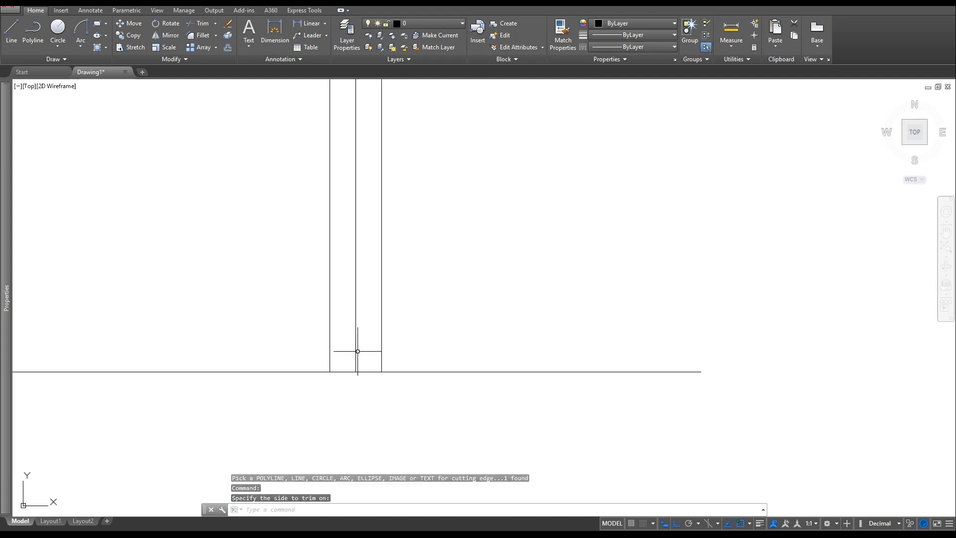
pyautogui.press('Escape')
pyautogui.press('Escape')
pyautogui.press('Escape')
pyautogui.write('tr')
pyautogui.press('Return')
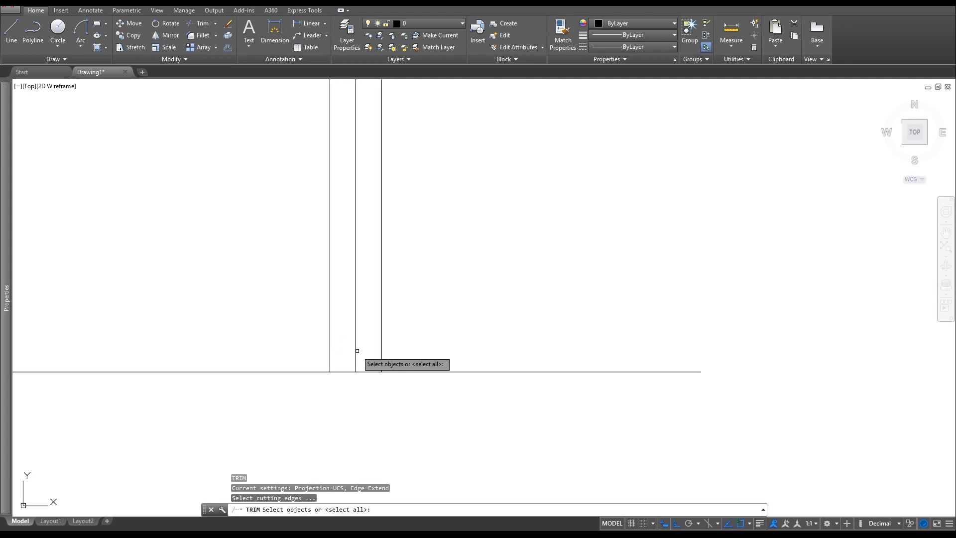
pyautogui.press('Return')
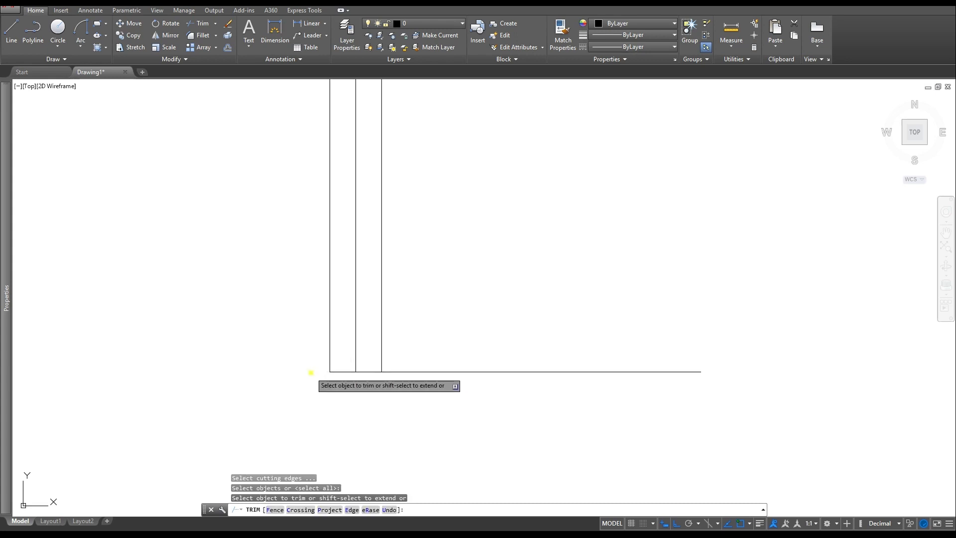
pyautogui.click(312, 370)
pyautogui.click(395, 371)
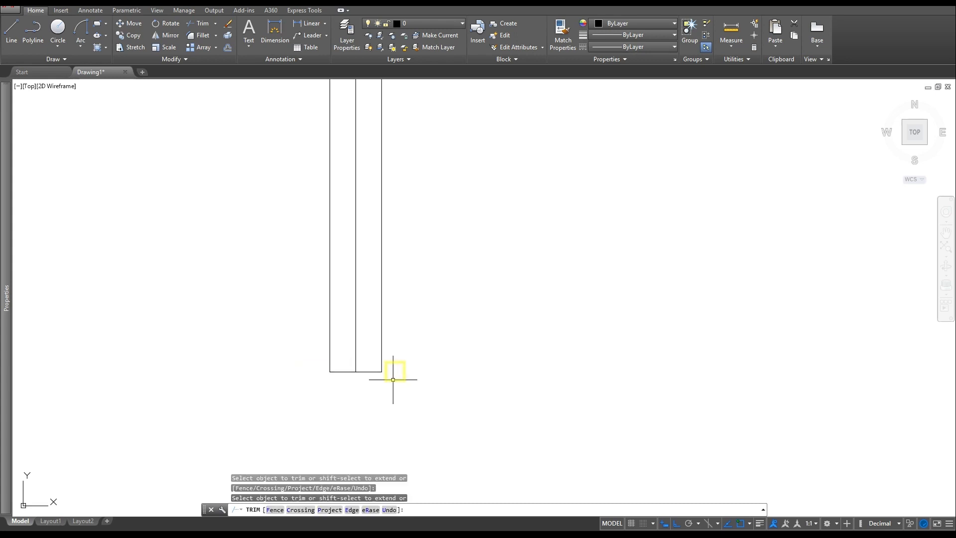
pyautogui.press('Escape')
pyautogui.press('Escape')
# - Offset the vertical centreline 2-3/4 to the right three times with the Multiple option
pyautogui.scroll(-8, 390, 378)
pyautogui.press('Escape')
pyautogui.scroll(4, 297, 272)
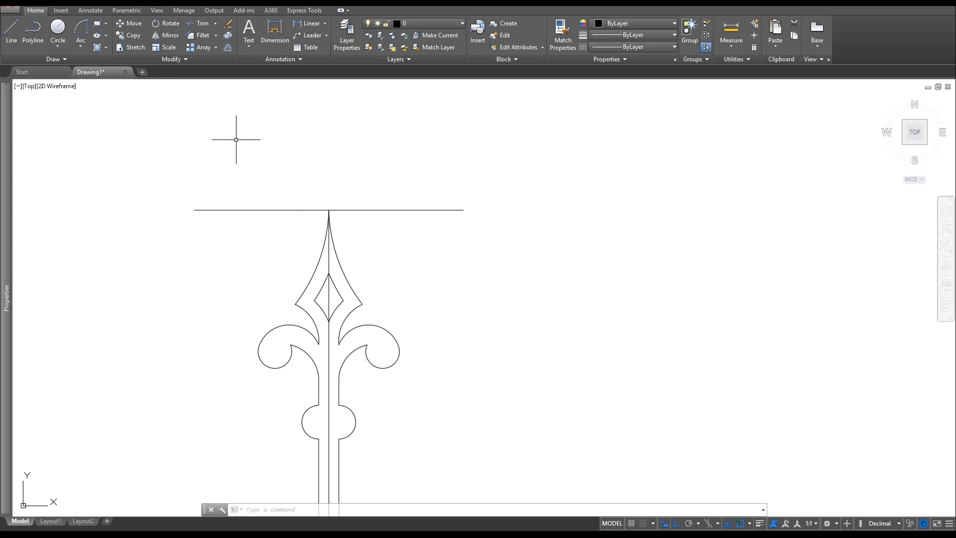
pyautogui.click(228, 46)
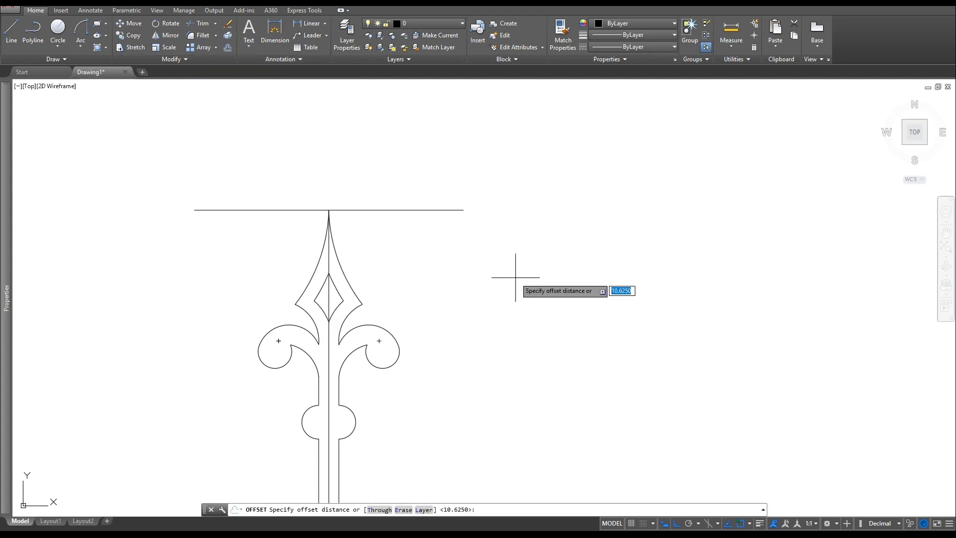
pyautogui.write('2-3/4')
pyautogui.press('Return')
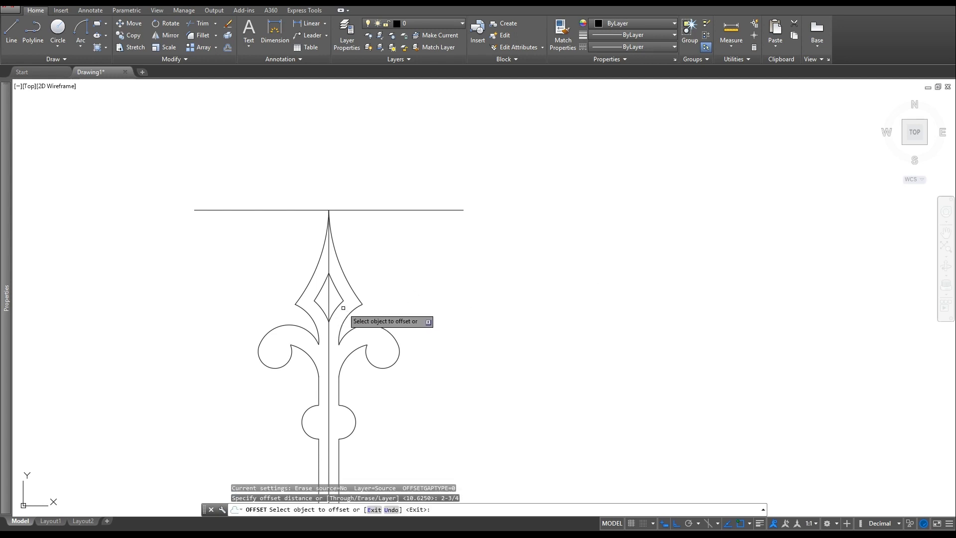
pyautogui.click(329, 299)
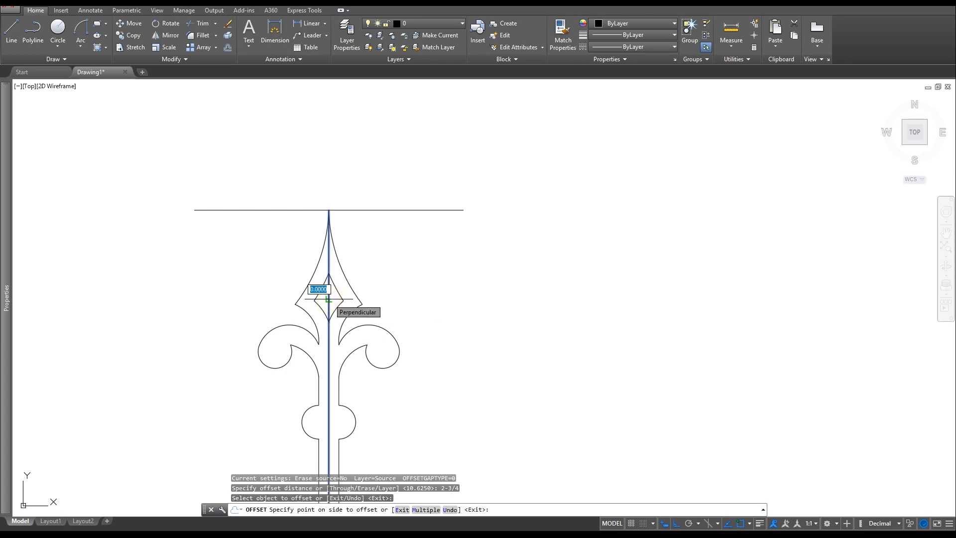
pyautogui.click(423, 511)
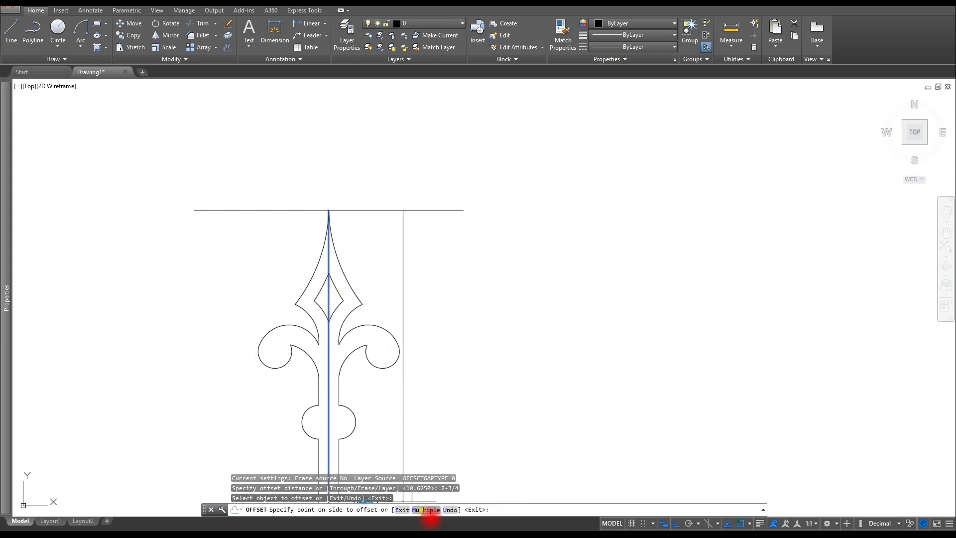
pyautogui.click(582, 289)
pyautogui.click(613, 282)
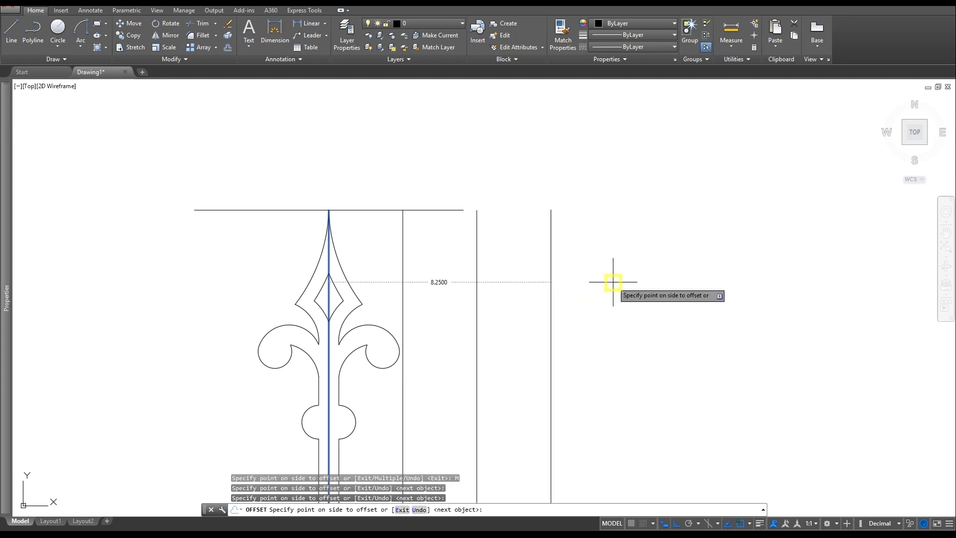
pyautogui.click(632, 279)
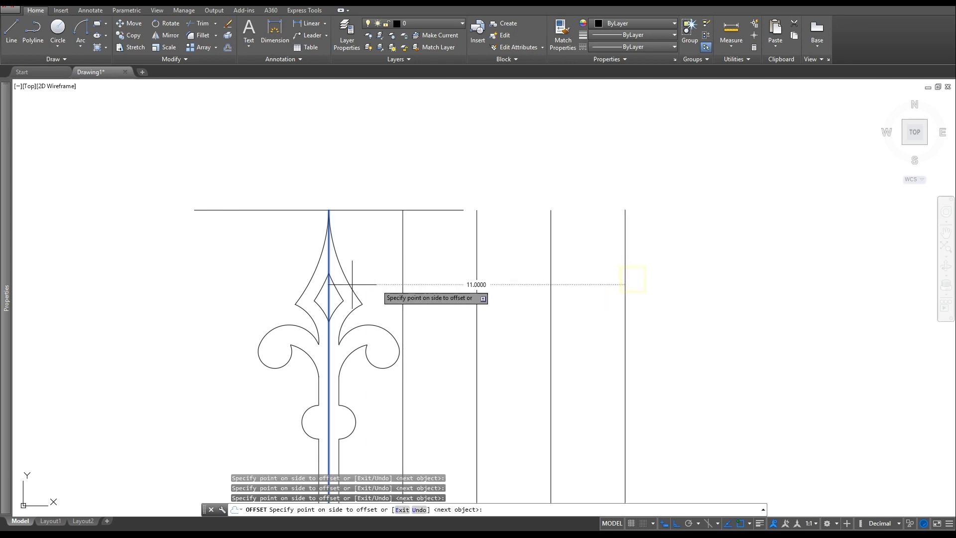
pyautogui.press('Escape')
pyautogui.press('Escape')
pyautogui.press('Escape')
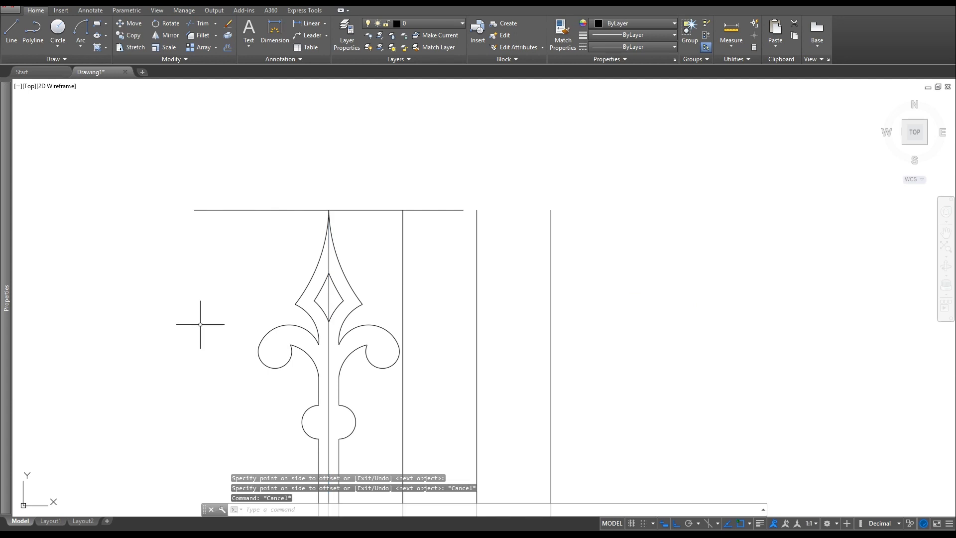
# - Stretch the right end of the top horizontal line horizontally past the rightmost offset vertical line
pyautogui.scroll(-2, 344, 345)
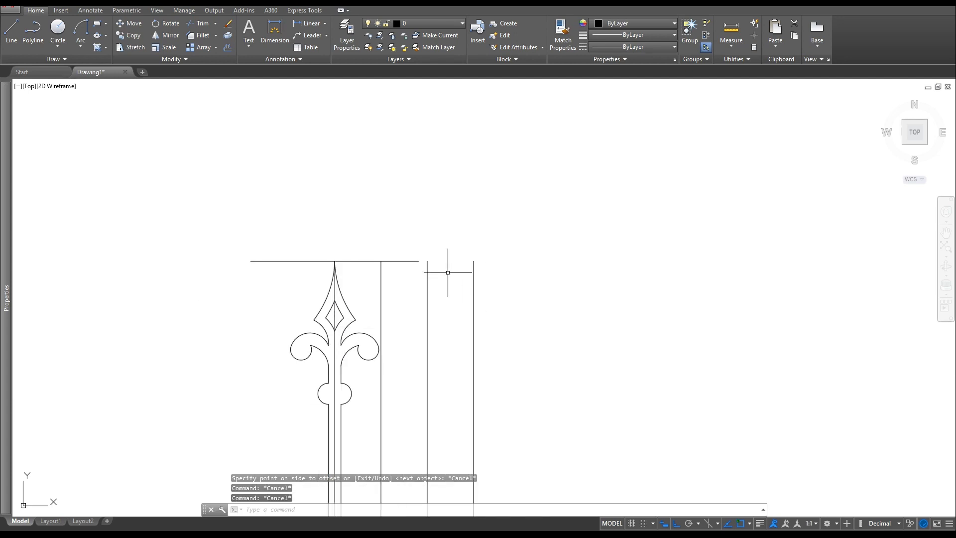
pyautogui.click(408, 260)
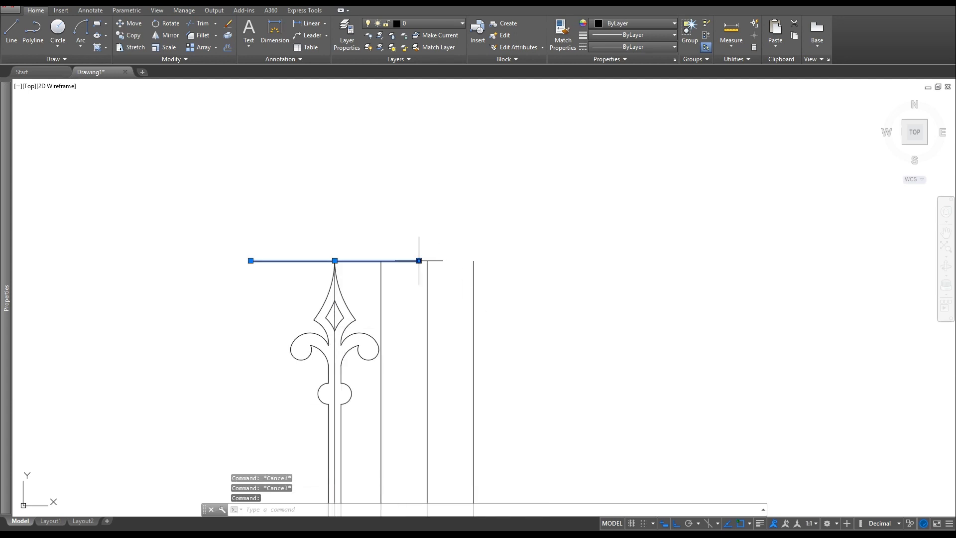
pyautogui.click(418, 261)
pyautogui.click(603, 261)
pyautogui.press('Escape')
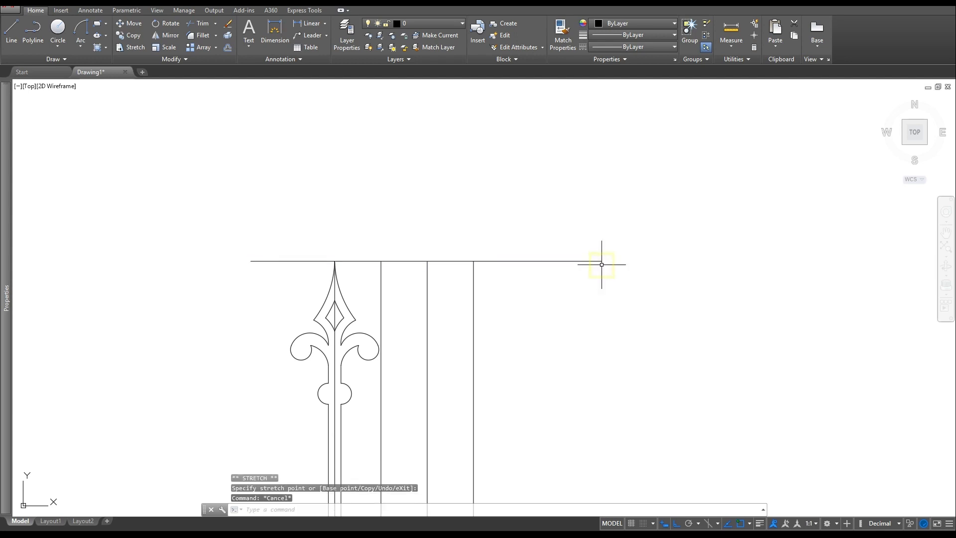
pyautogui.scroll(2, 415, 260)
pyautogui.press('Escape')
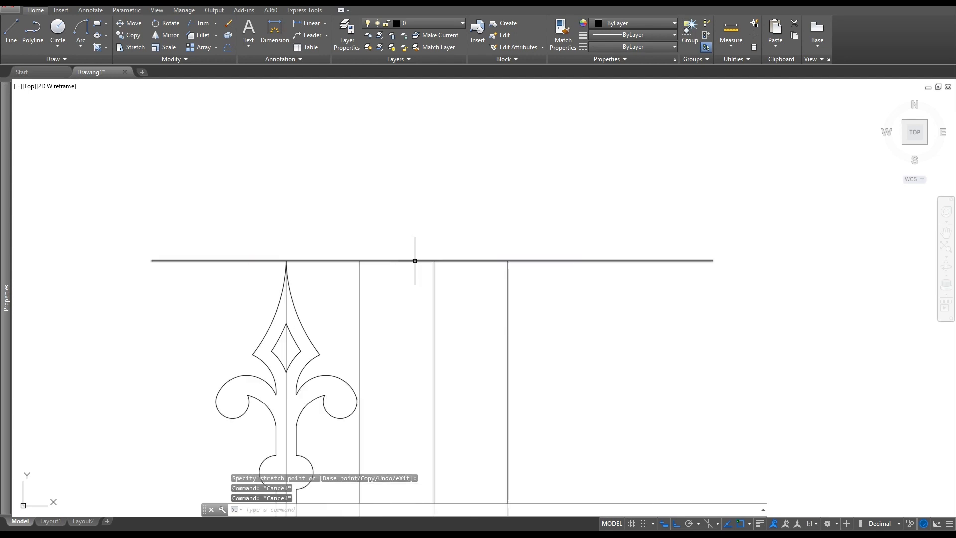
# - Offset the lengthened top horizontal line 3-1/2 downward
pyautogui.click(266, 29)
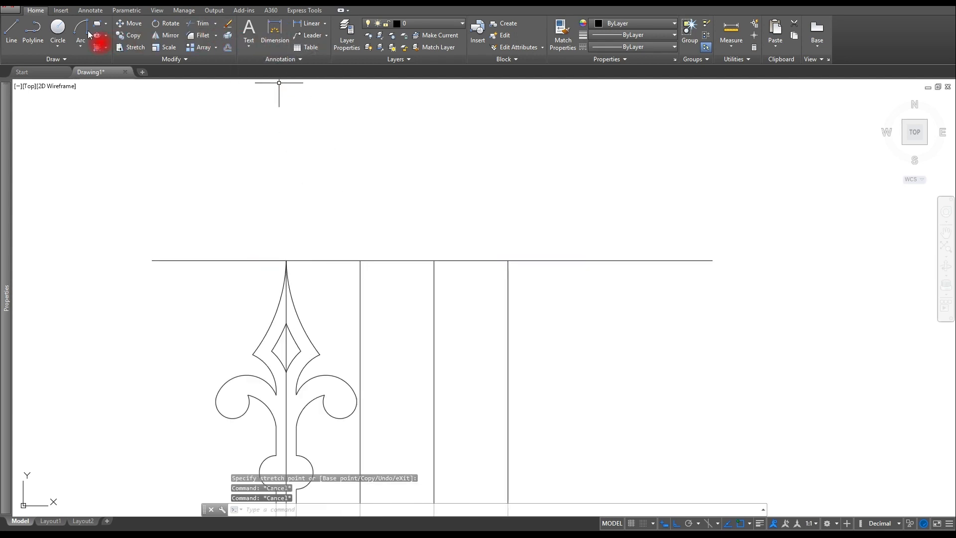
pyautogui.click(228, 46)
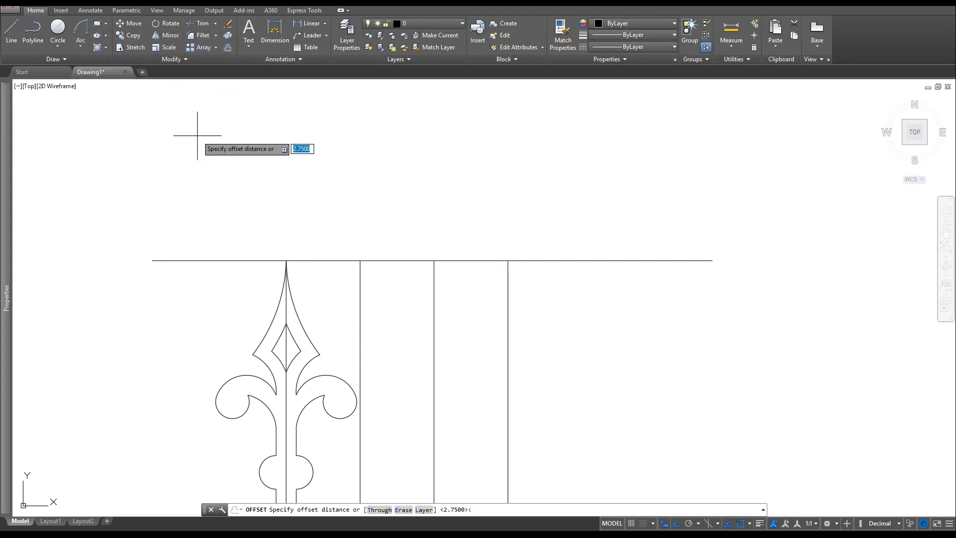
pyautogui.write('3')
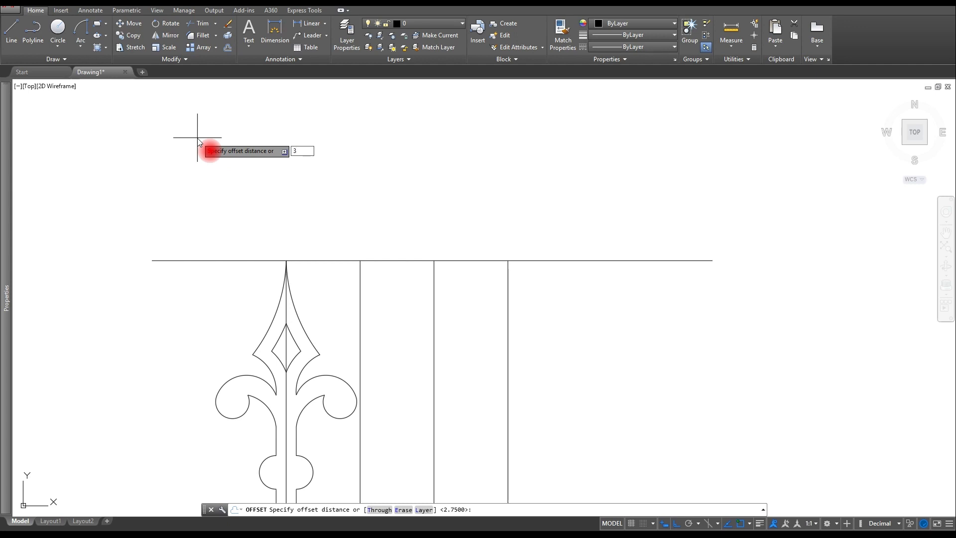
pyautogui.write('-1/2')
pyautogui.press('Return')
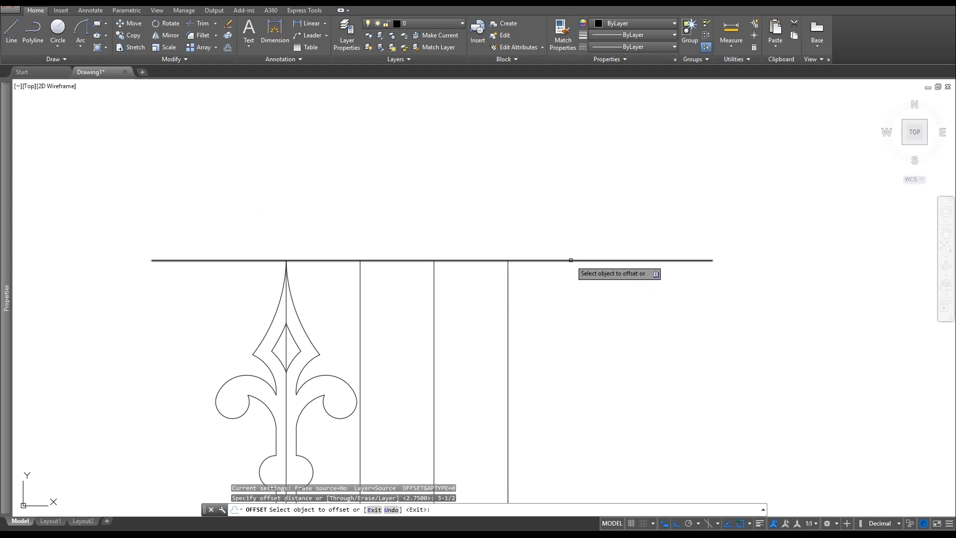
pyautogui.click(570, 259)
pyautogui.click(568, 370)
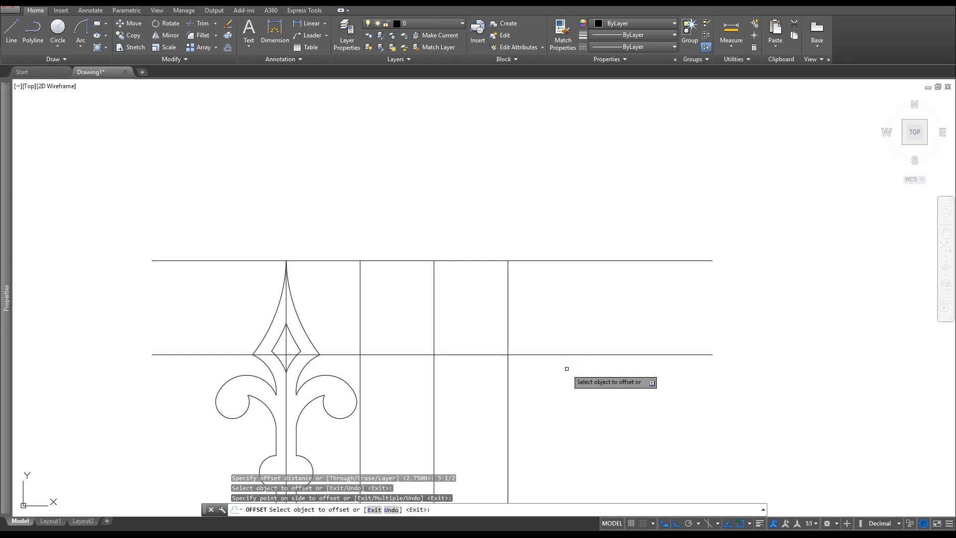
pyautogui.scroll(-2, 566, 369)
pyautogui.press('Escape')
pyautogui.press('Escape')
pyautogui.press('Escape')
pyautogui.scroll(2, 468, 375)
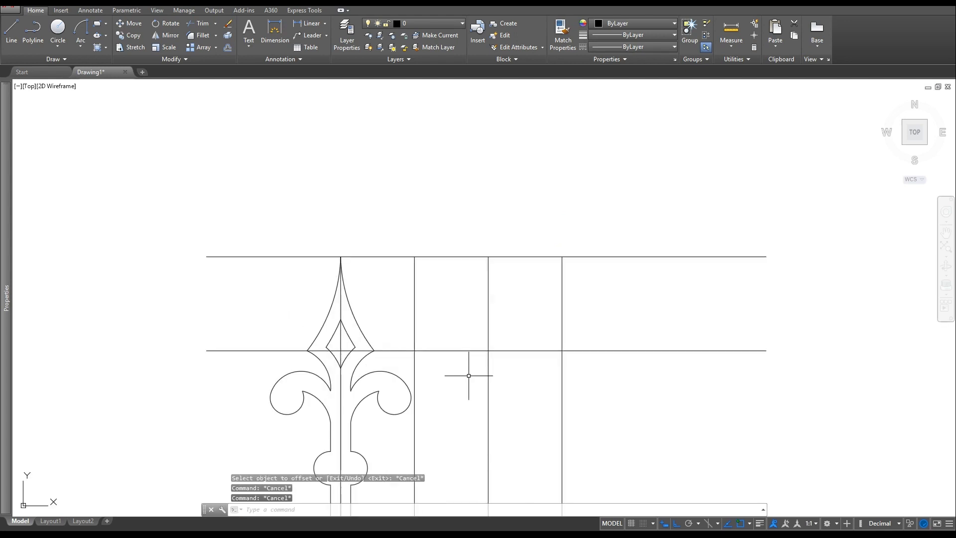
# - Copy the spearhead, scrolls and rounded collar horizontally to the empty area right of the vertical construction lines
pyautogui.moveTo(378, 382); pyautogui.dragTo(383, 306, button='middle')
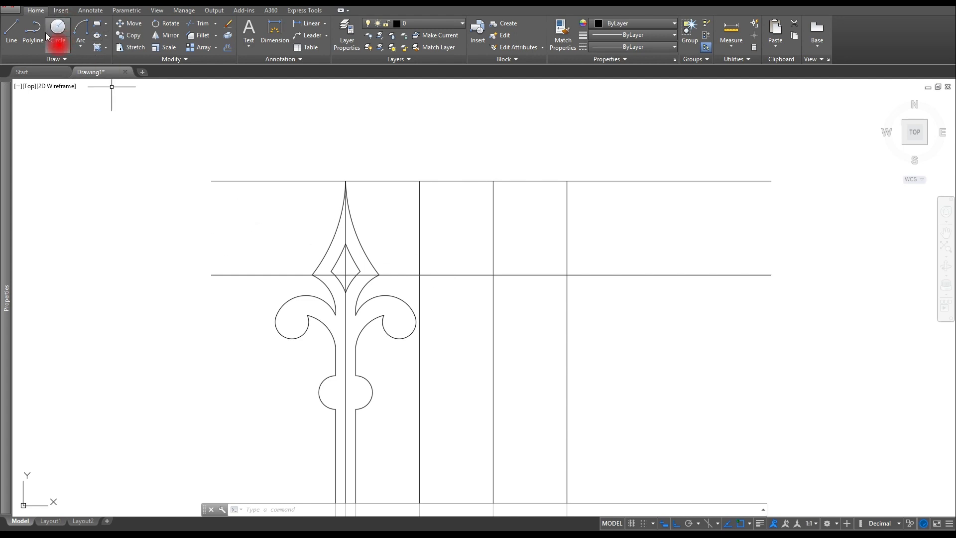
pyautogui.click(130, 34)
pyautogui.click(210, 127)
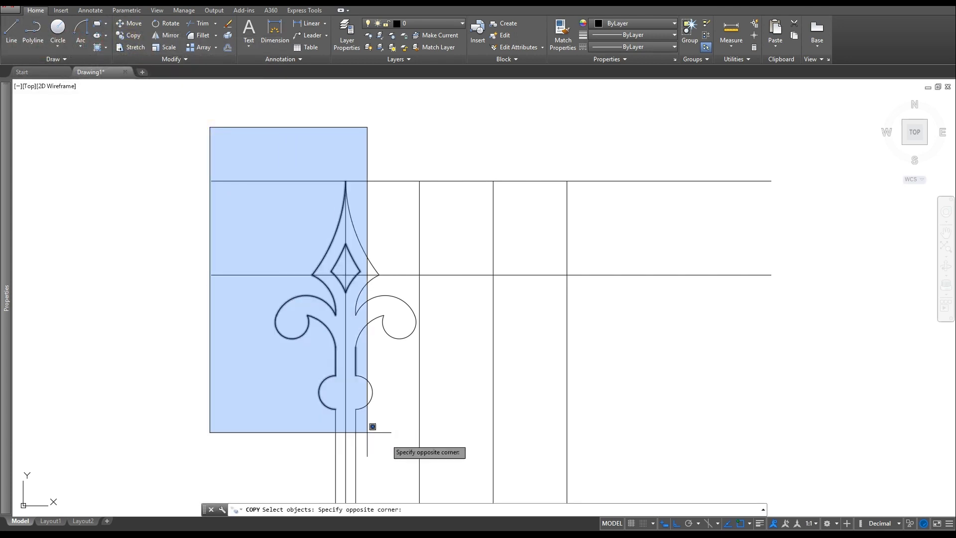
pyautogui.click(471, 436)
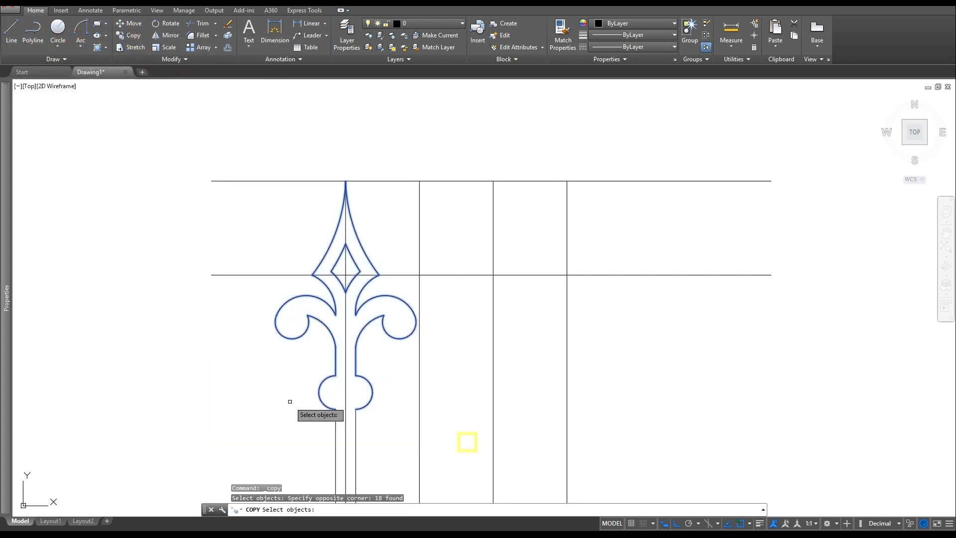
pyautogui.press('Return')
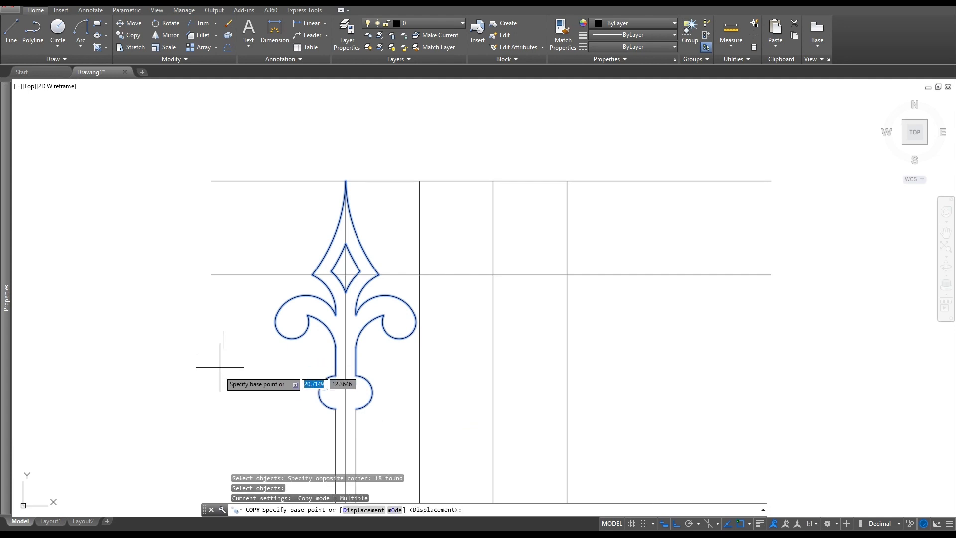
pyautogui.click(224, 393)
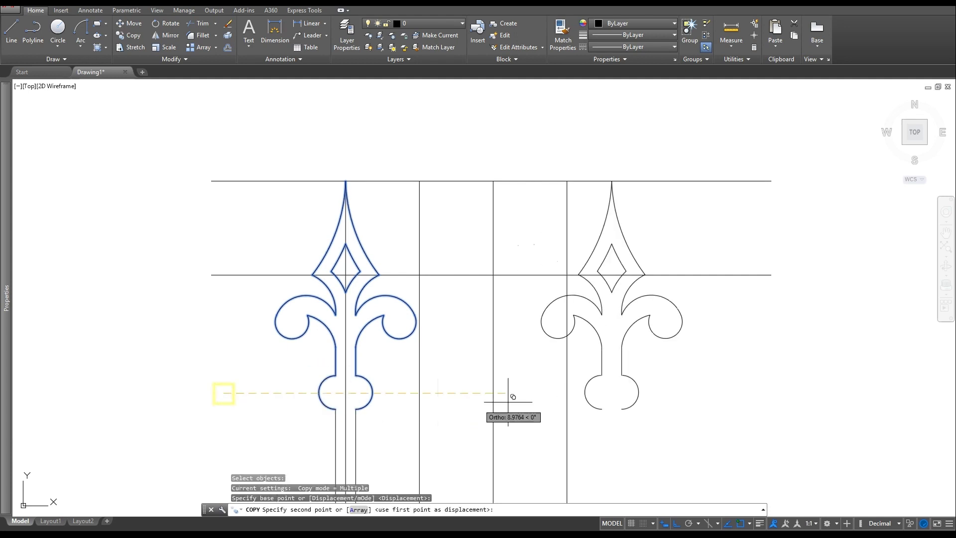
pyautogui.click(694, 401)
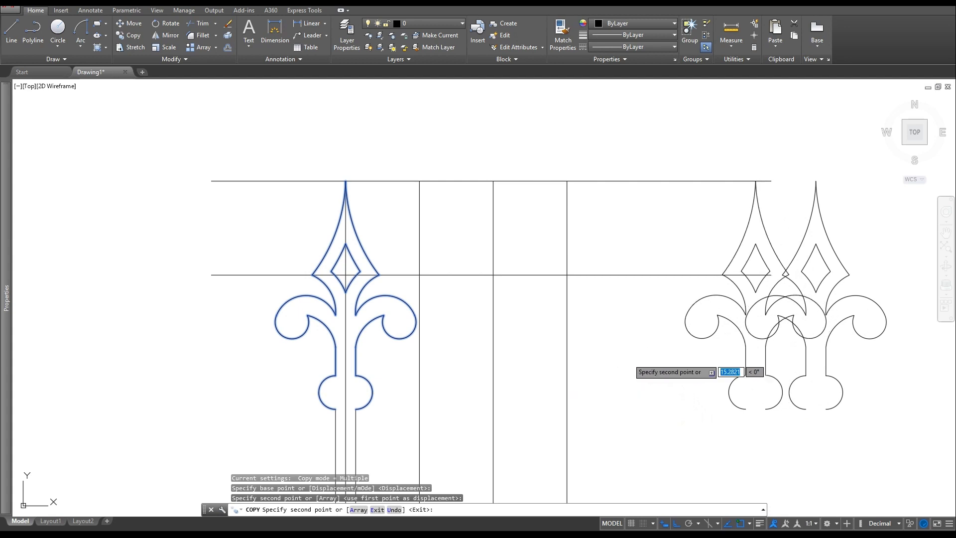
pyautogui.press('Escape')
pyautogui.press('Escape')
pyautogui.press('Escape')
# - Scale the copied crest by a factor of 3/4 about the tip of its spearhead
pyautogui.click(160, 48)
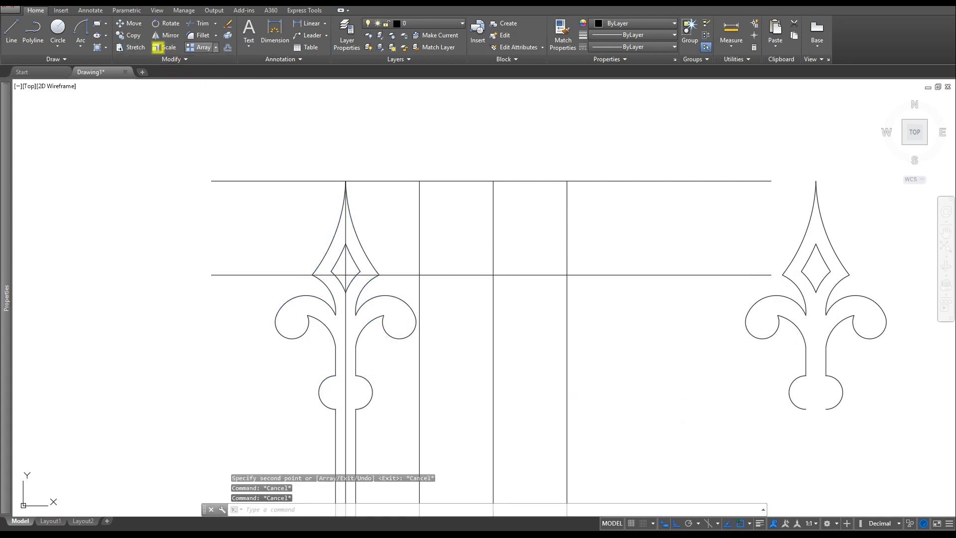
pyautogui.click(720, 146)
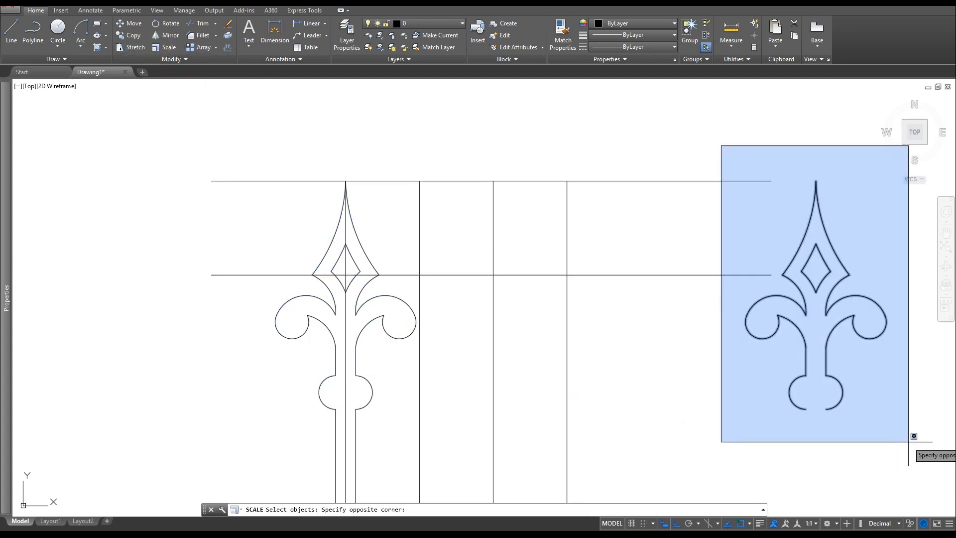
pyautogui.click(916, 449)
pyautogui.press('Return')
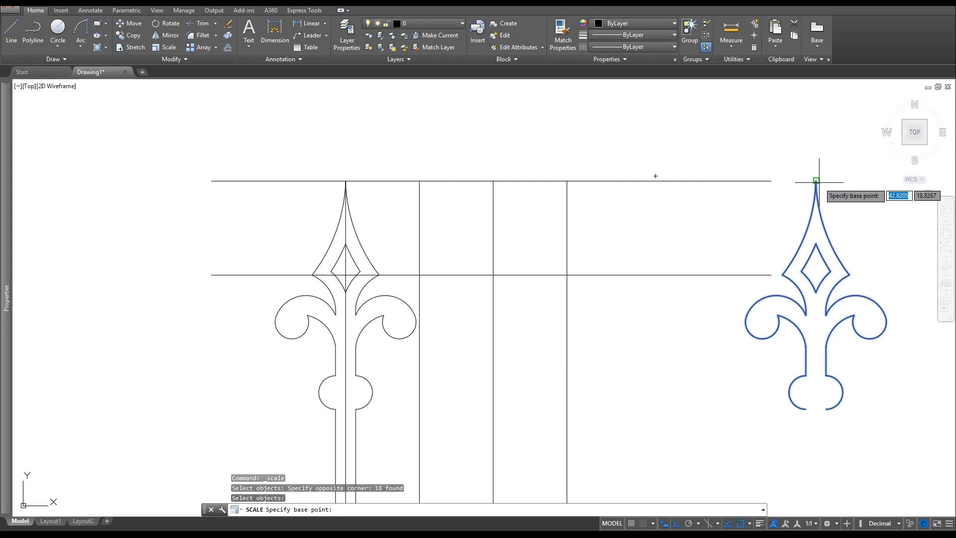
pyautogui.click(816, 182)
pyautogui.write('3/4')
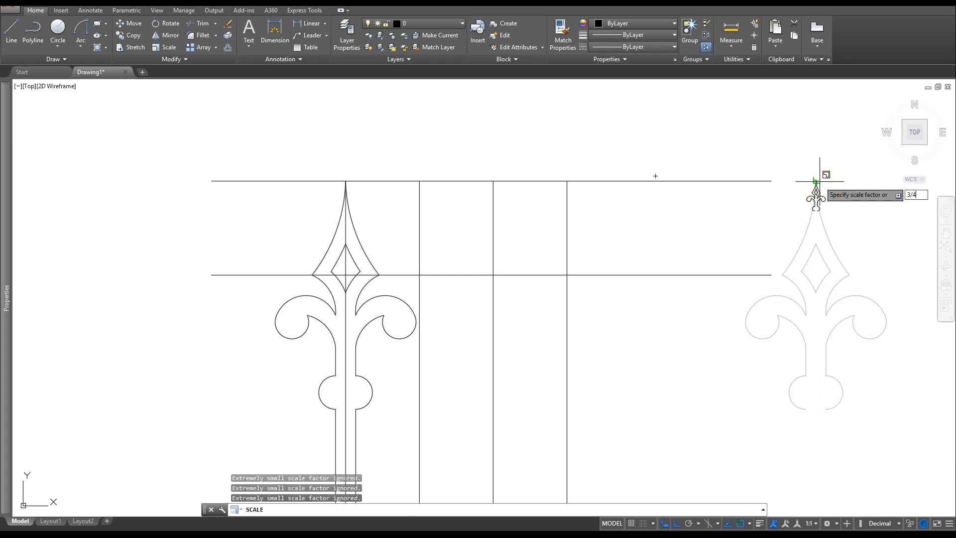
pyautogui.press('Return')
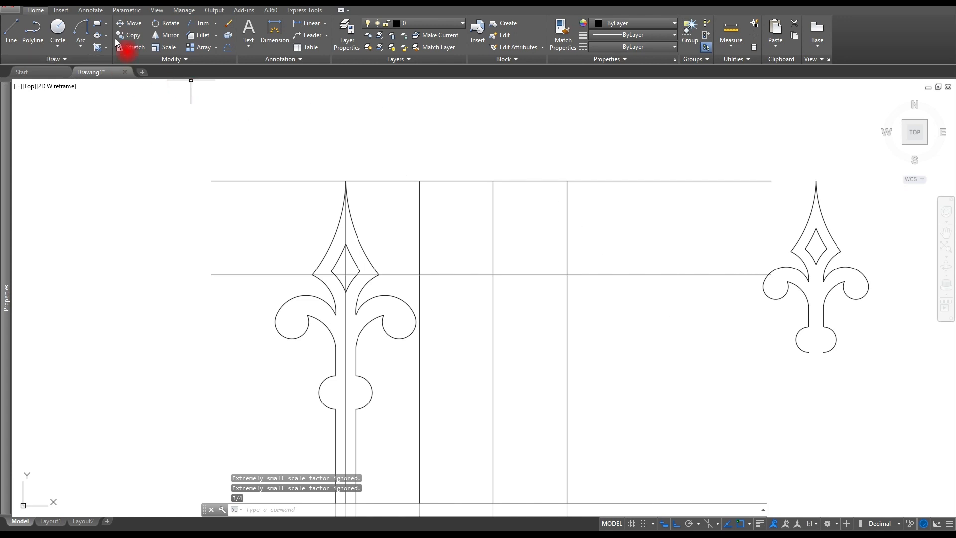
# - Move the scaled crest by its tip to the intersection of the second offset vertical line and the lower horizontal line
pyautogui.click(130, 23)
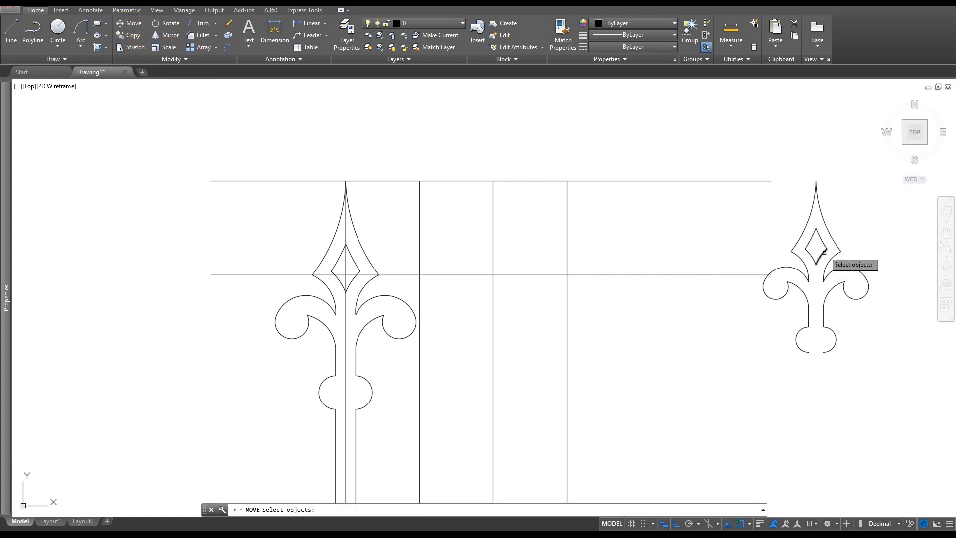
pyautogui.click(721, 148)
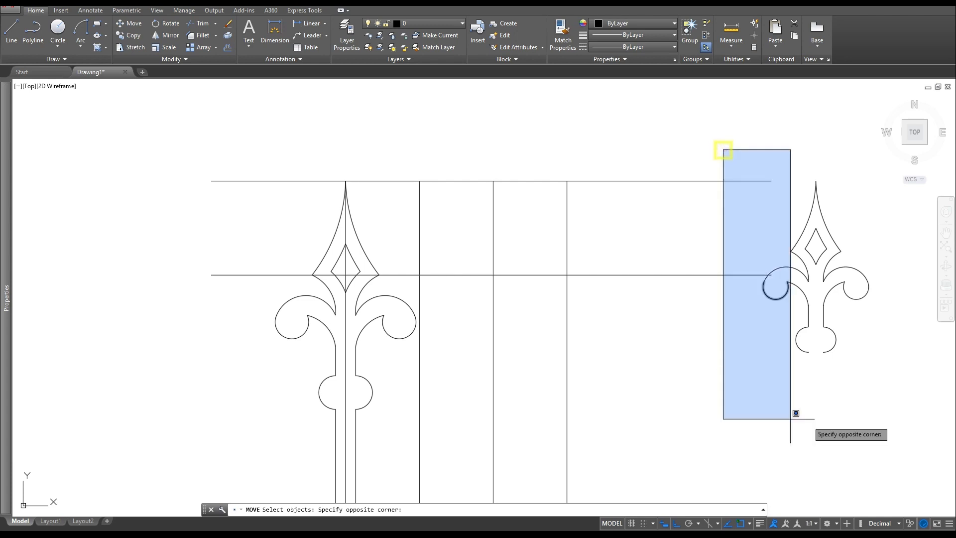
pyautogui.click(887, 393)
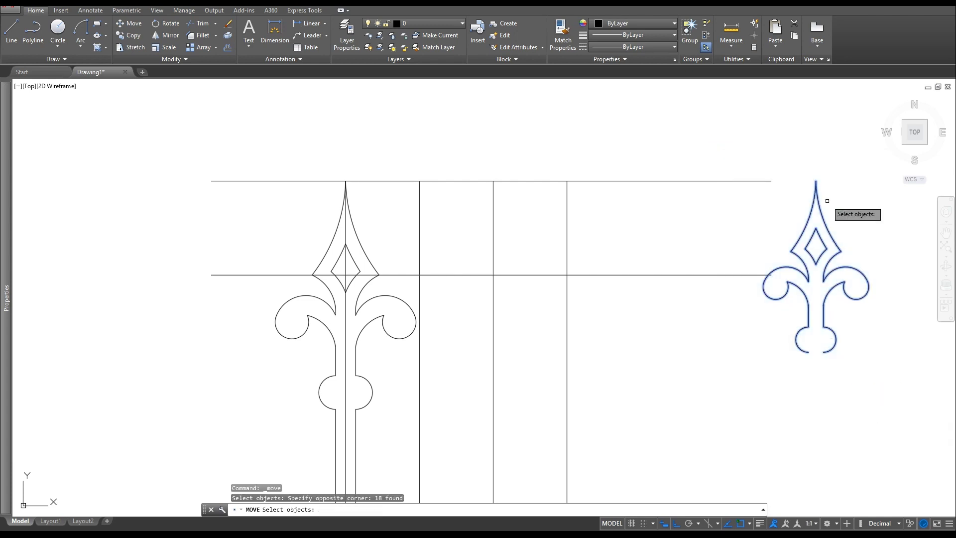
pyautogui.press('Return')
pyautogui.click(815, 184)
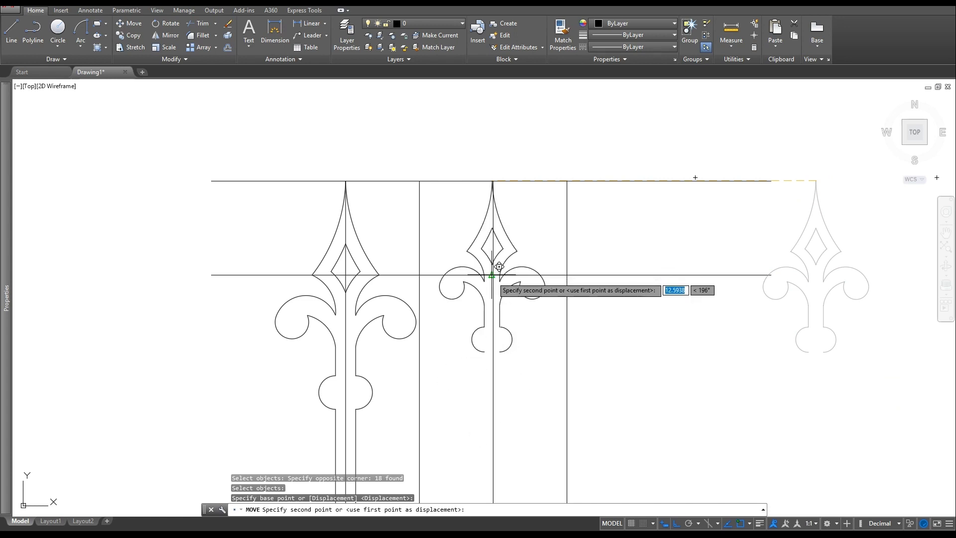
pyautogui.scroll(5, 499, 266)
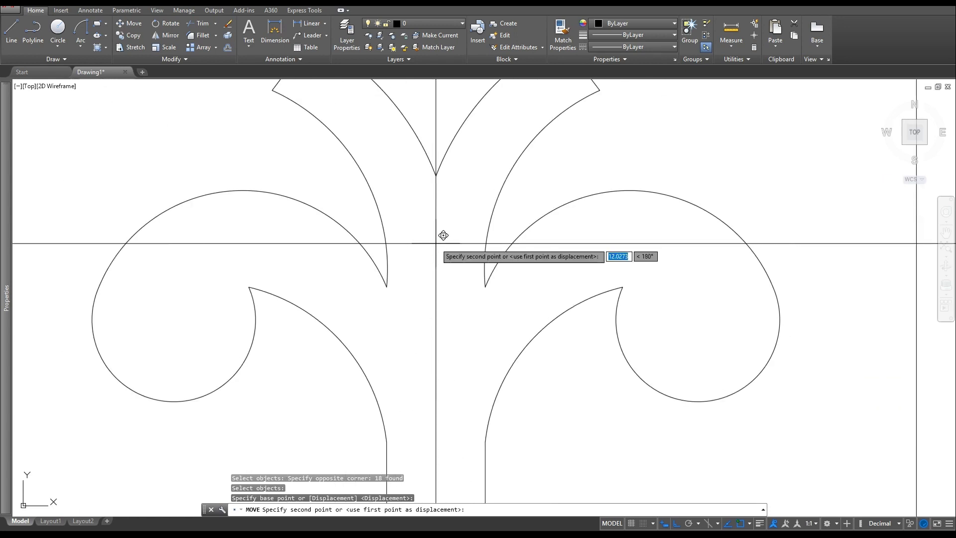
pyautogui.scroll(-3, 443, 235)
pyautogui.click(438, 241)
pyautogui.scroll(-5, 438, 242)
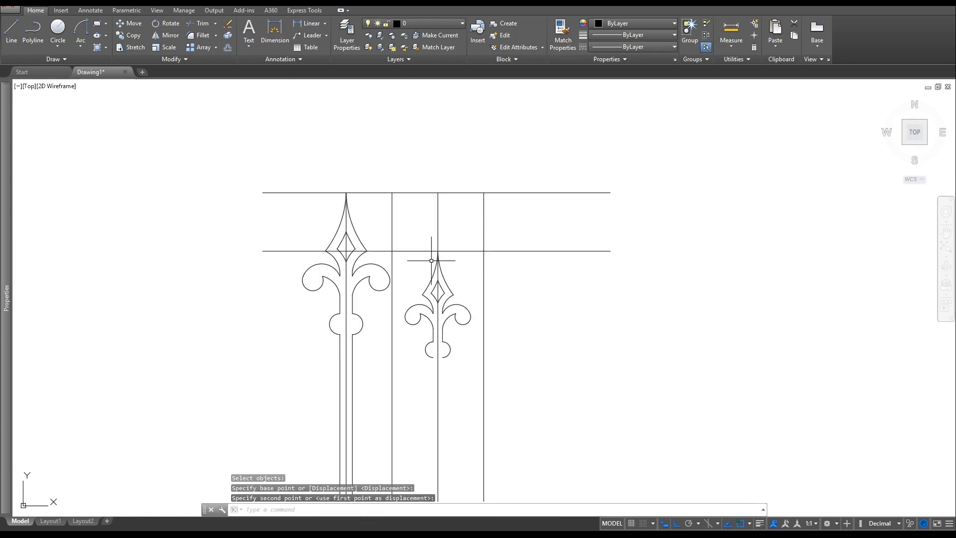
pyautogui.scroll(2, 431, 260)
pyautogui.press('Escape')
pyautogui.press('Escape')
pyautogui.press('Escape')
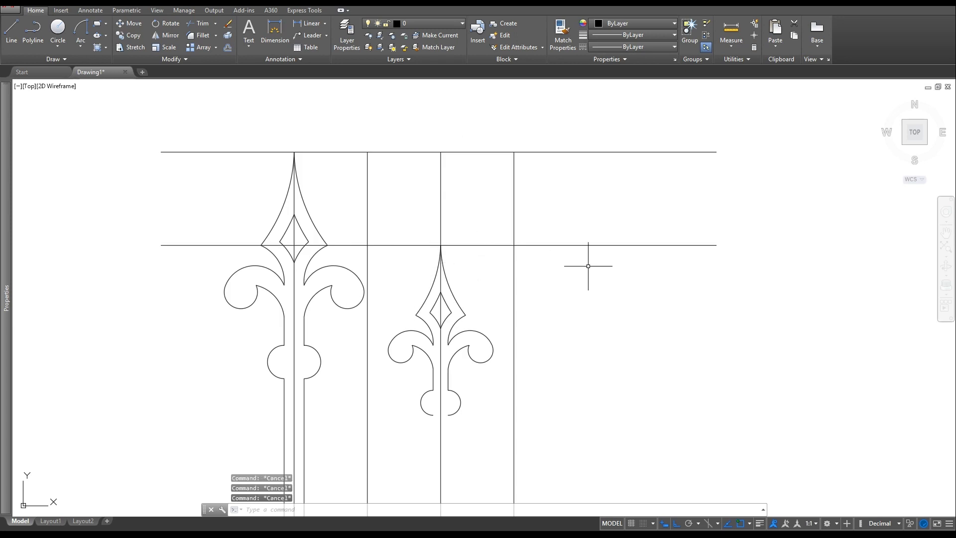
# - Delete the lower horizontal construction line running through the tip of the small crest
pyautogui.moveTo(556, 282)
pyautogui.mouseDown(button='middle')
pyautogui.moveTo(554, 169)
pyautogui.moveTo(536, 220)
pyautogui.mouseUp(button='middle')
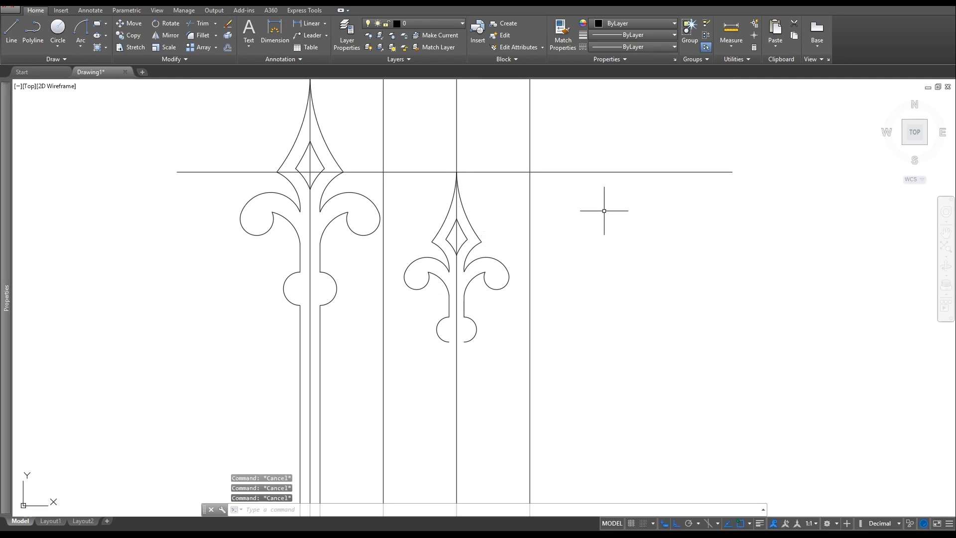
pyautogui.click(614, 172)
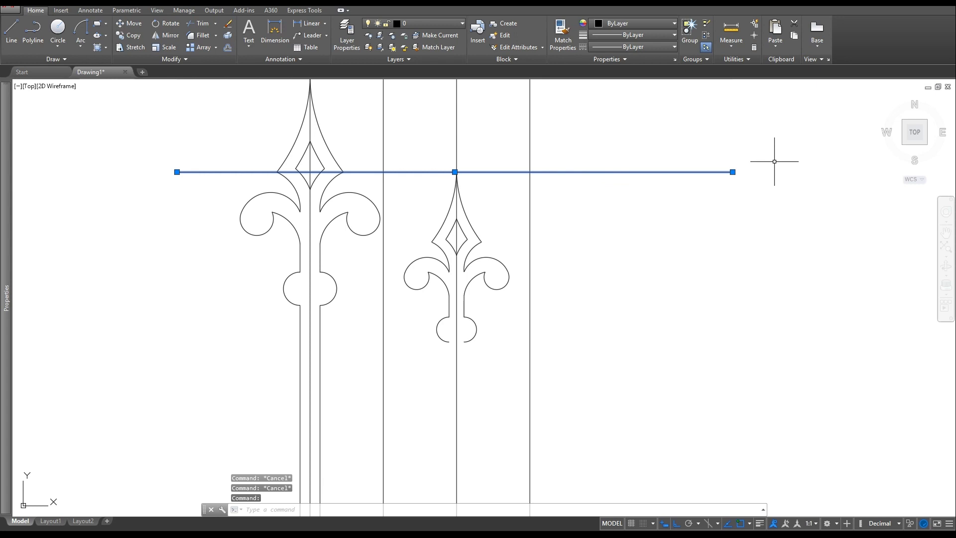
pyautogui.press('Delete')
# - Offset the small picket's vertical centreline 3/8 to both sides
pyautogui.scroll(4, 454, 388)
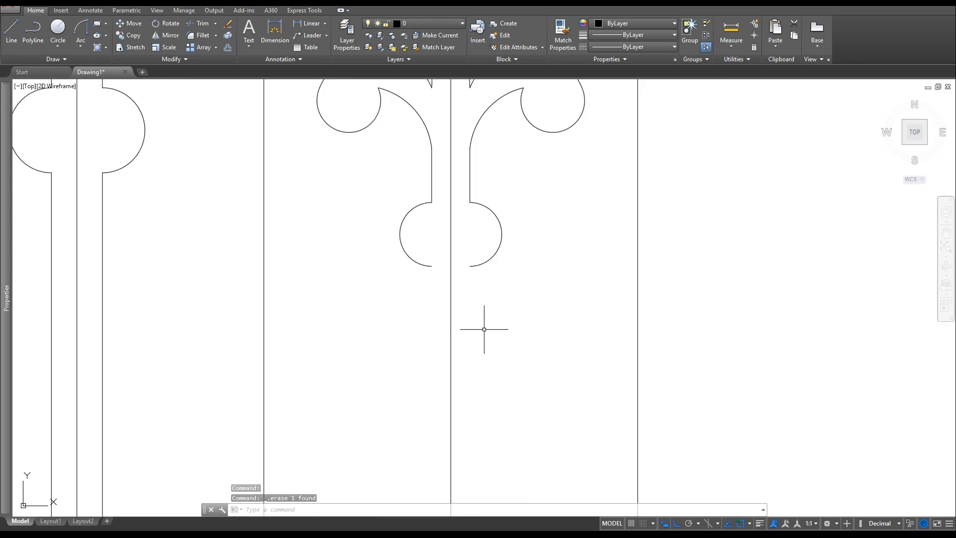
pyautogui.press('Escape')
pyautogui.press('Escape')
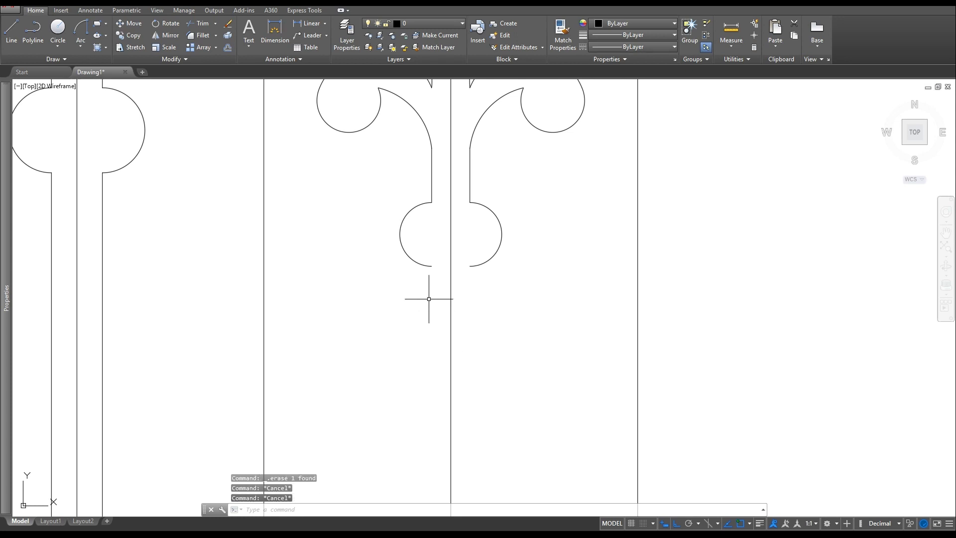
pyautogui.click(228, 47)
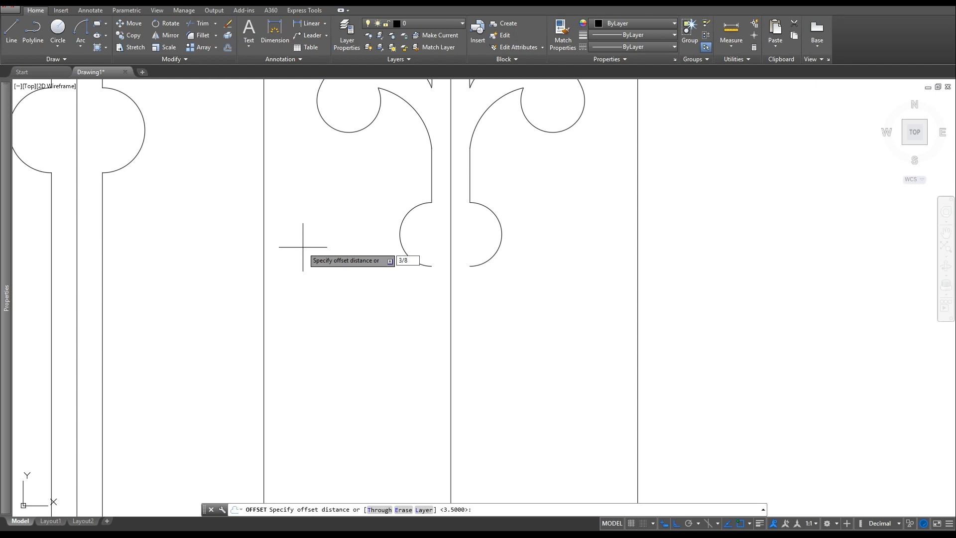
pyautogui.press('Return')
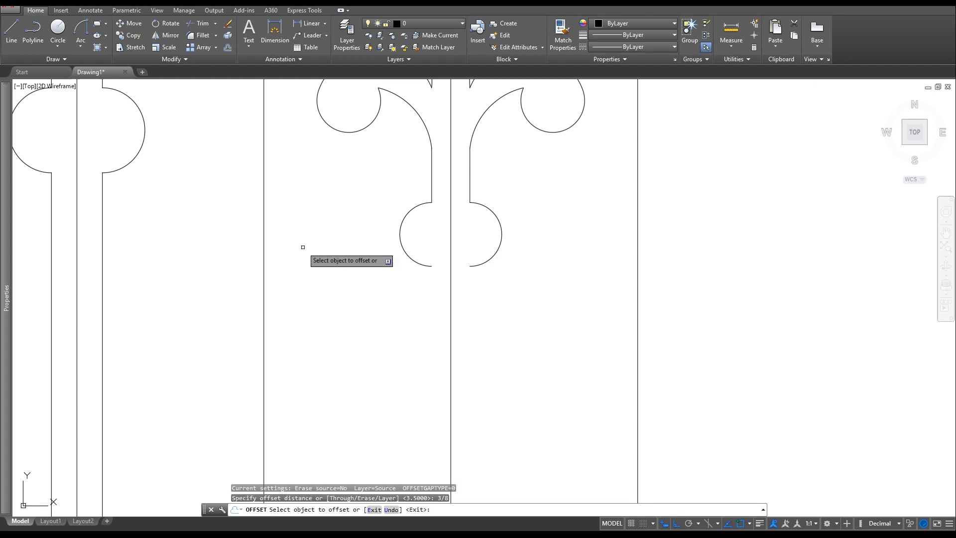
pyautogui.click(452, 314)
pyautogui.click(422, 305)
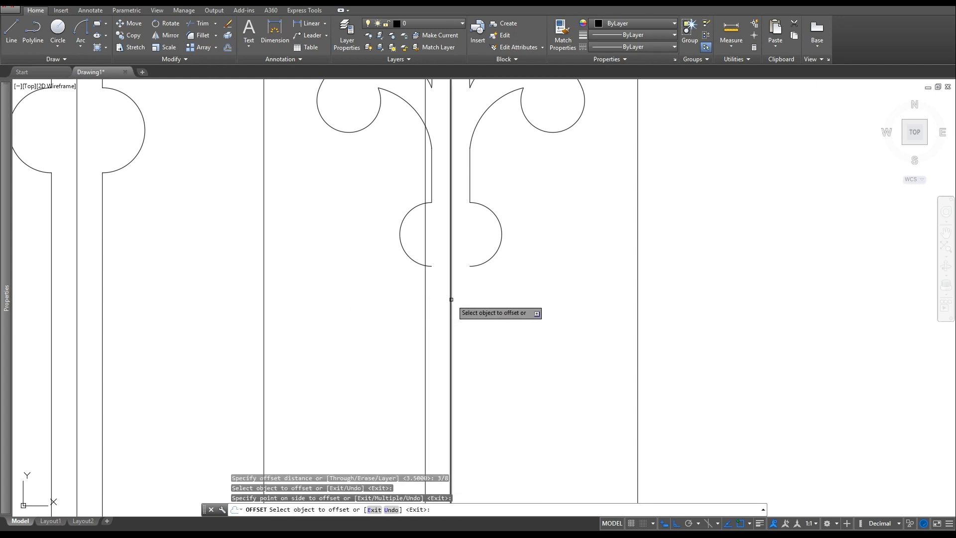
pyautogui.click(451, 300)
pyautogui.click(487, 297)
pyautogui.press('Escape')
pyautogui.press('Escape')
pyautogui.press('Escape')
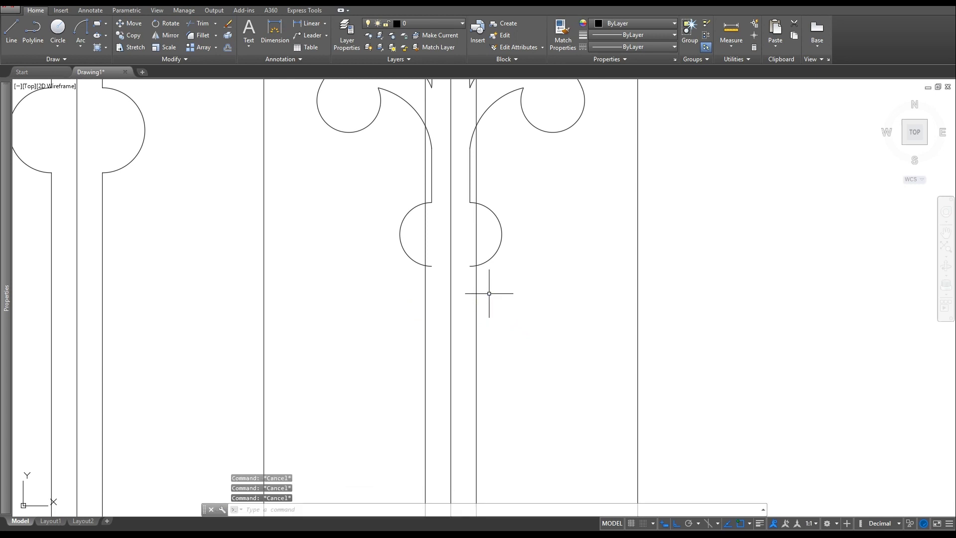
# - Trim the two offset lines inside the small collar using its arcs as cutting edges, and delete their leftover segments above it
pyautogui.write('tr')
pyautogui.press('Return')
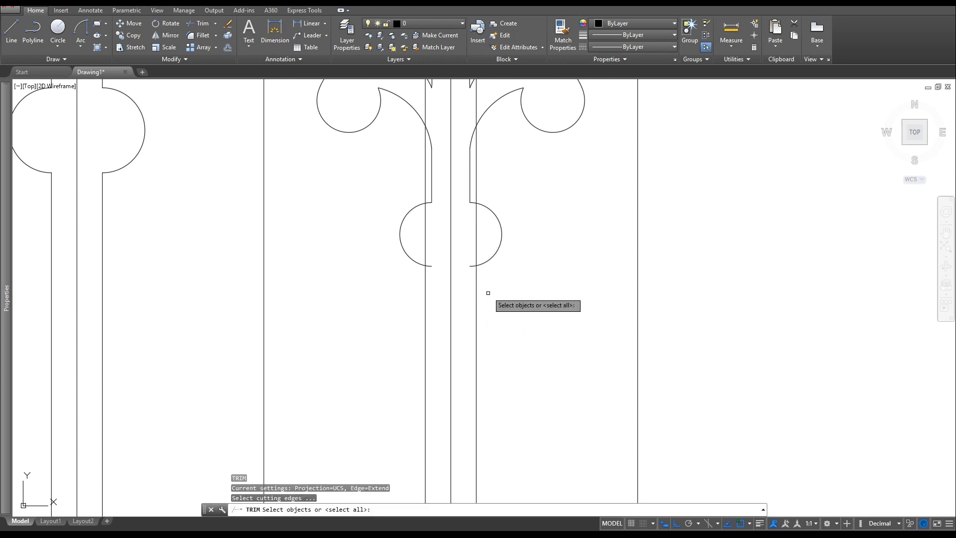
pyautogui.click(492, 256)
pyautogui.click(403, 251)
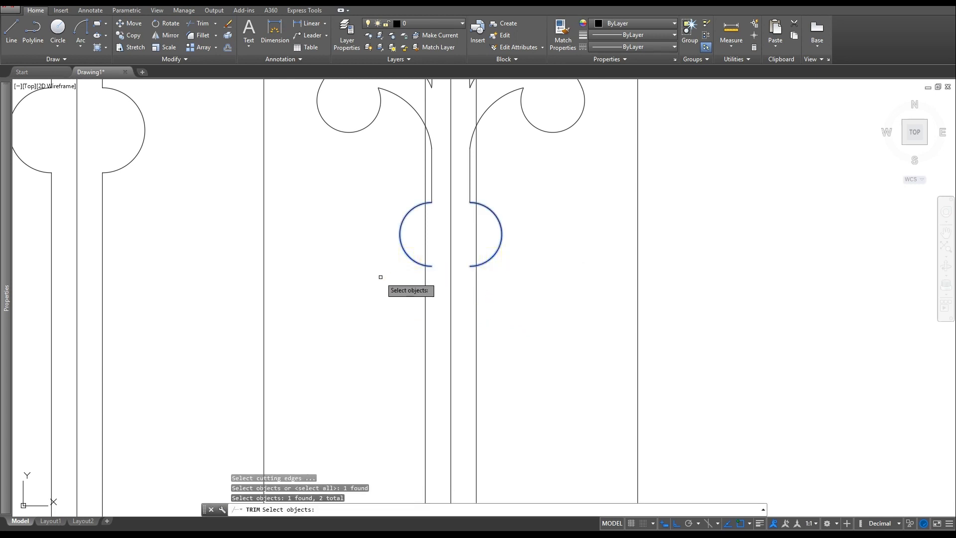
pyautogui.press('Return')
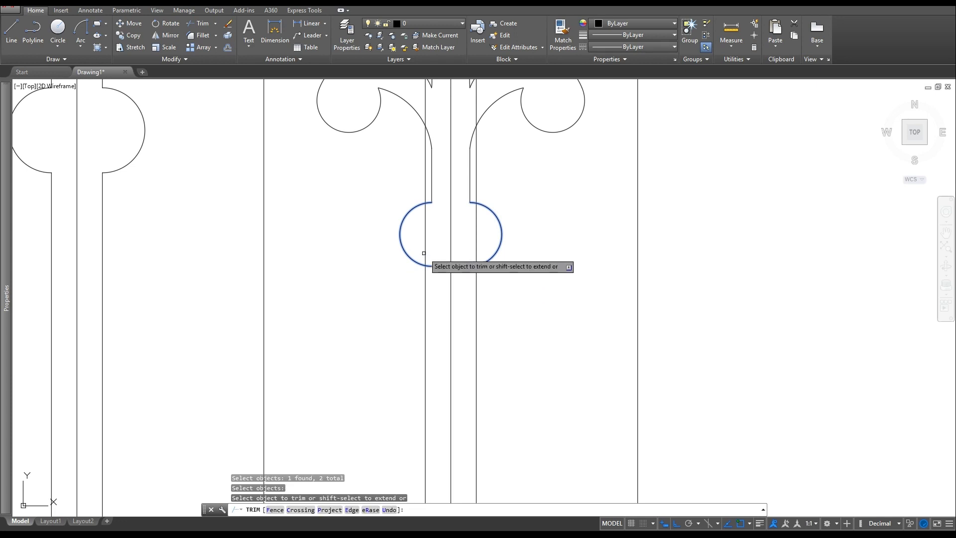
pyautogui.click(427, 253)
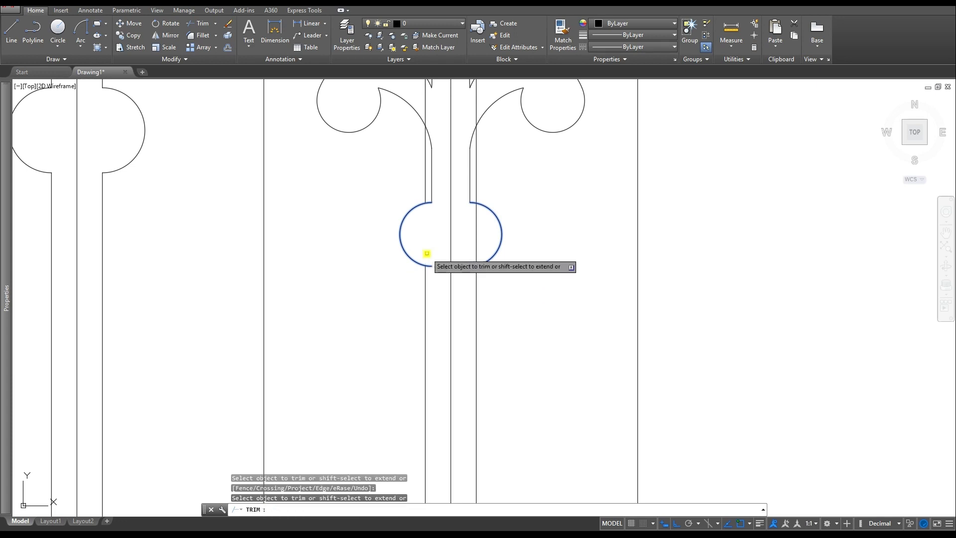
pyautogui.click(476, 247)
pyautogui.press('Escape')
pyautogui.press('Escape')
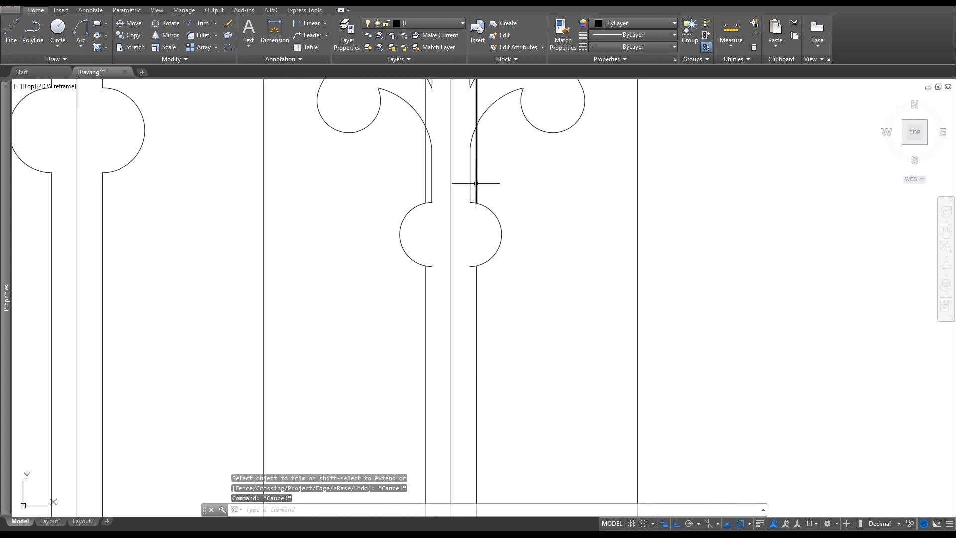
pyautogui.click(426, 186)
pyautogui.press('Delete')
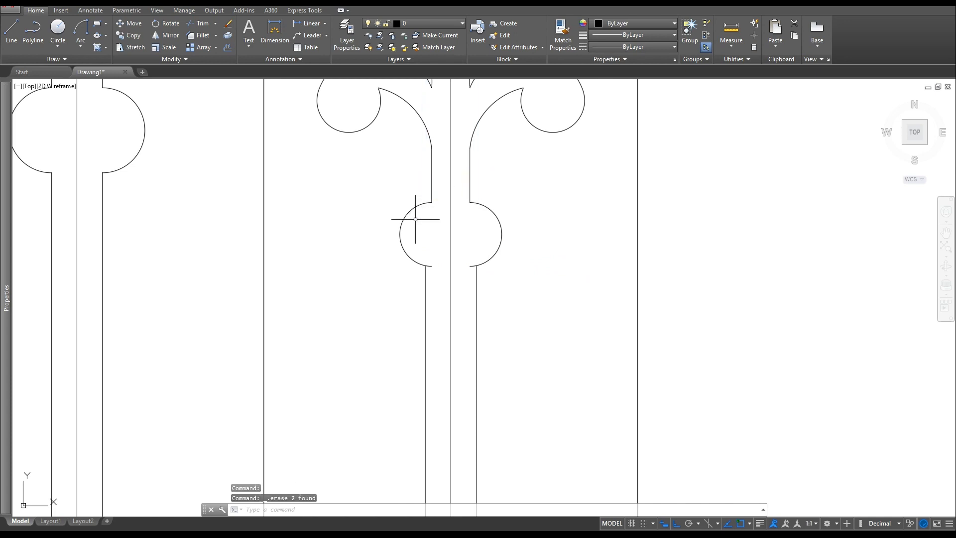
# - Trim the lower ends of the small collar's two arcs that project inside the picket's side lines
pyautogui.scroll(-1, 427, 242)
pyautogui.scroll(5, 422, 251)
pyautogui.press('Escape')
pyautogui.press('Escape')
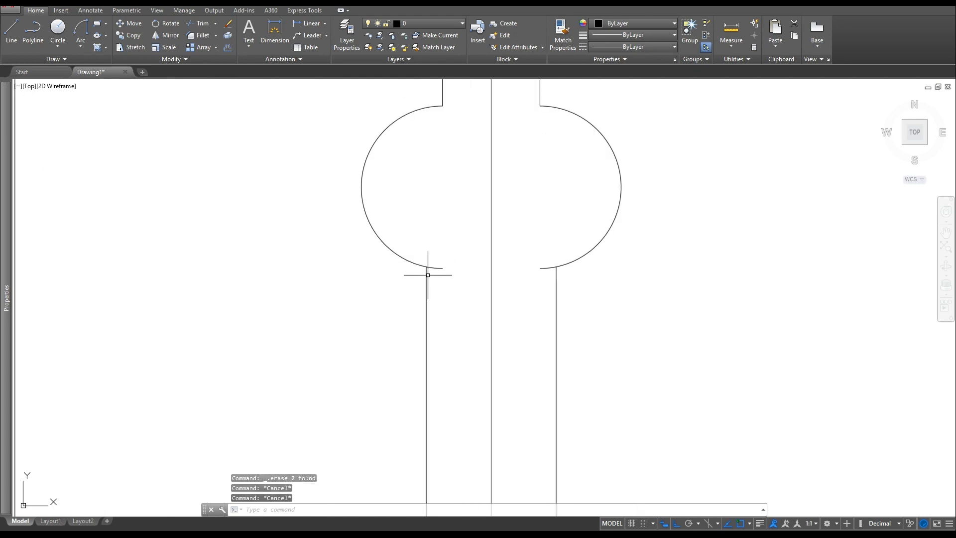
pyautogui.write('tr')
pyautogui.press('Return')
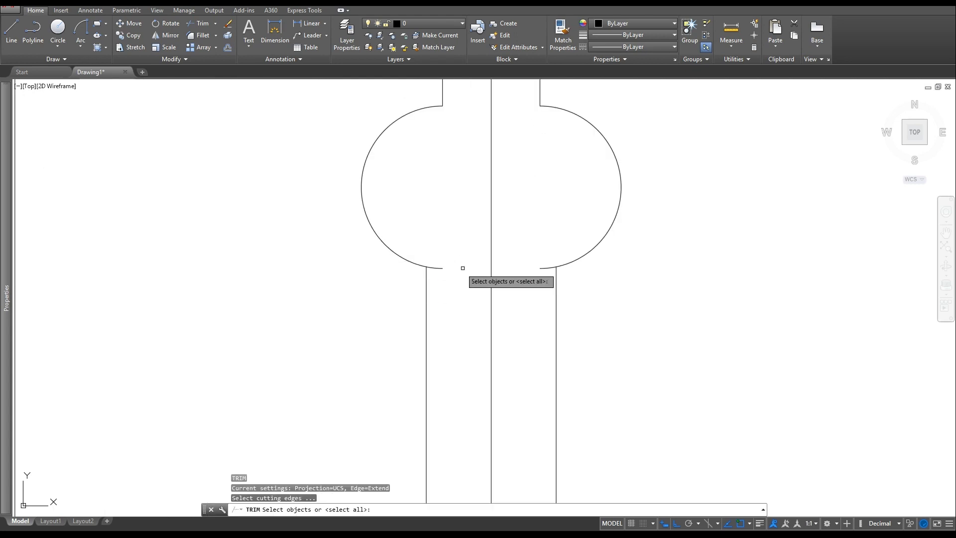
pyautogui.press('Return')
pyautogui.click(436, 268)
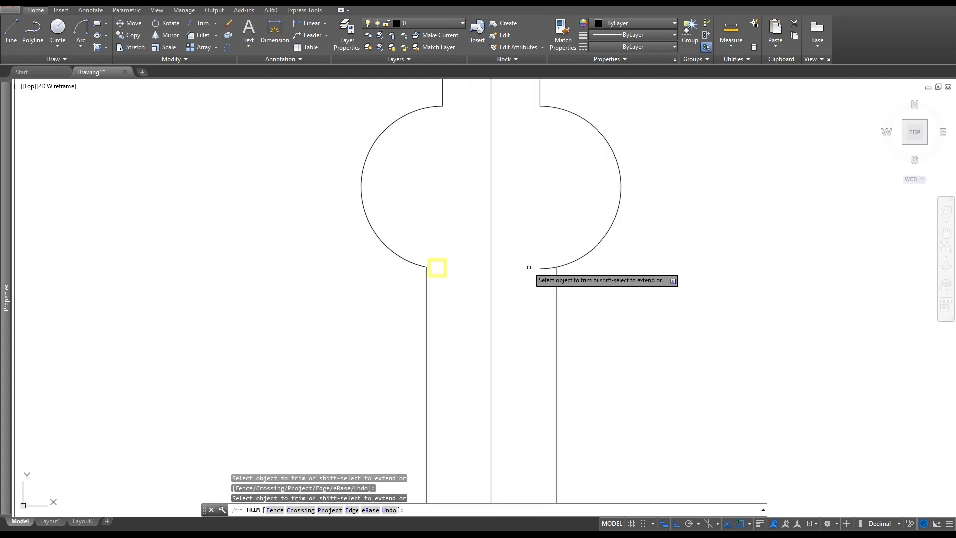
pyautogui.click(542, 269)
pyautogui.scroll(-5, 528, 273)
pyautogui.press('Escape')
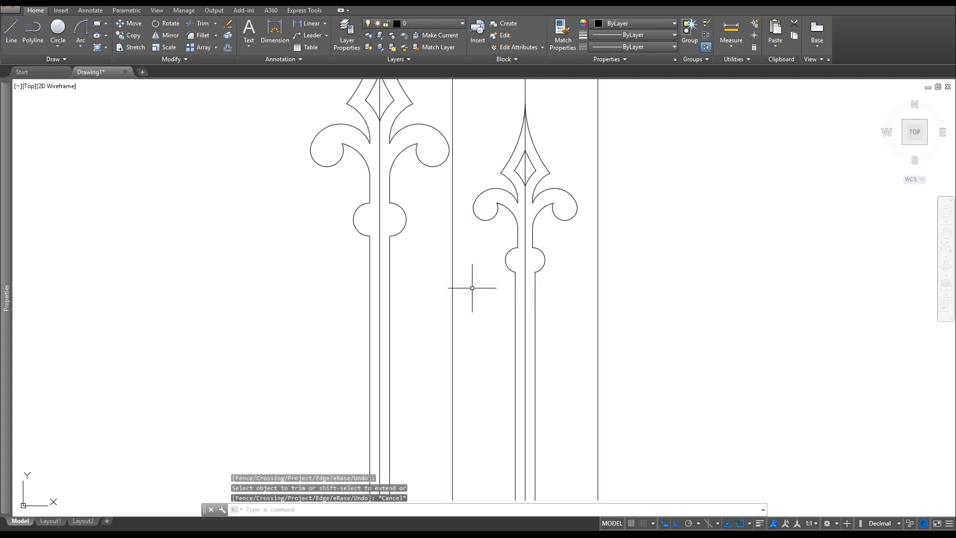
pyautogui.scroll(-4, 413, 268)
pyautogui.scroll(4, 470, 252)
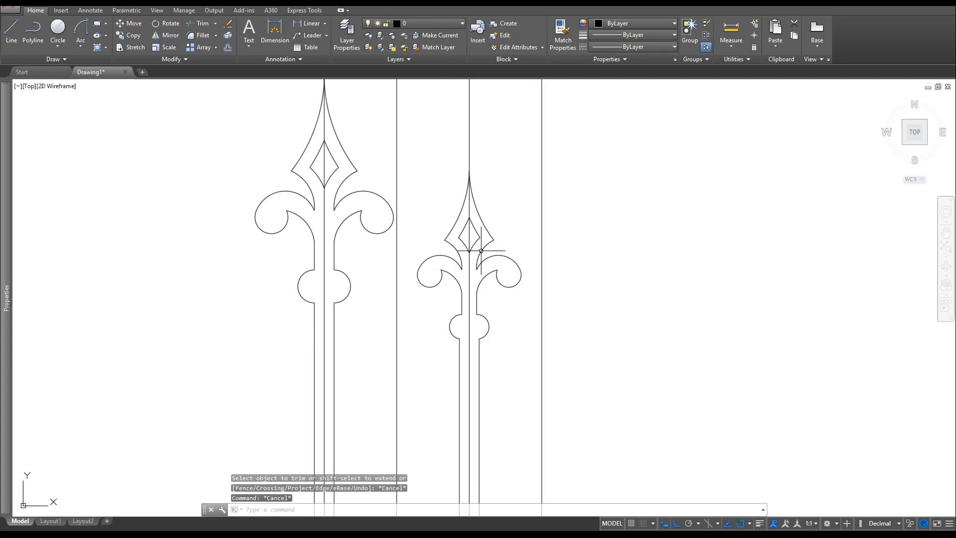
pyautogui.scroll(-2, 454, 273)
pyautogui.scroll(-2, 460, 274)
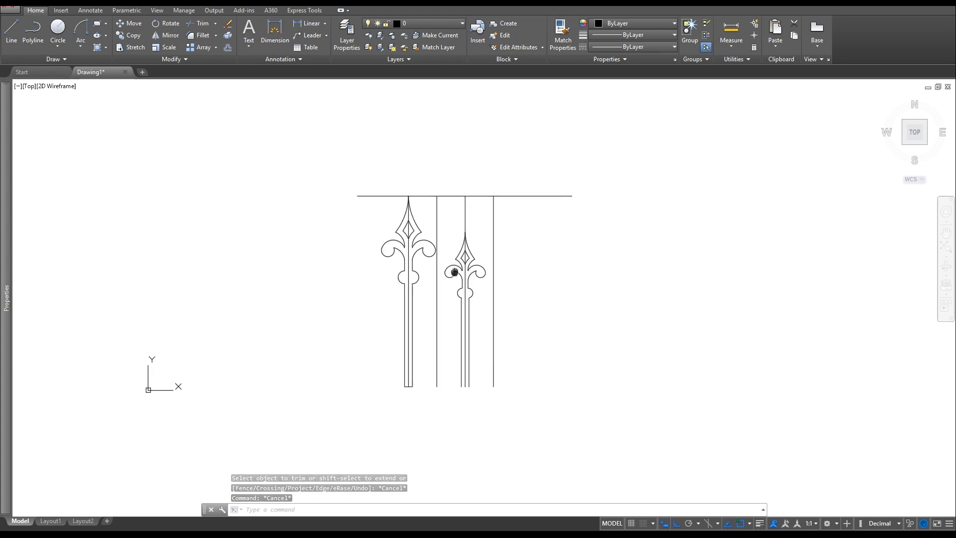
pyautogui.moveTo(455, 271); pyautogui.dragTo(538, 239, button='middle')
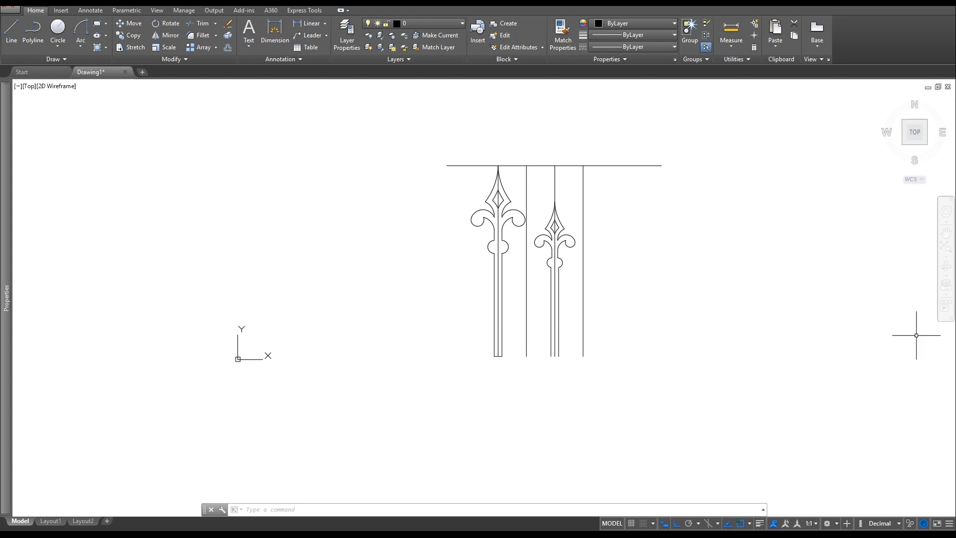
pyautogui.scroll(2, 729, 169)
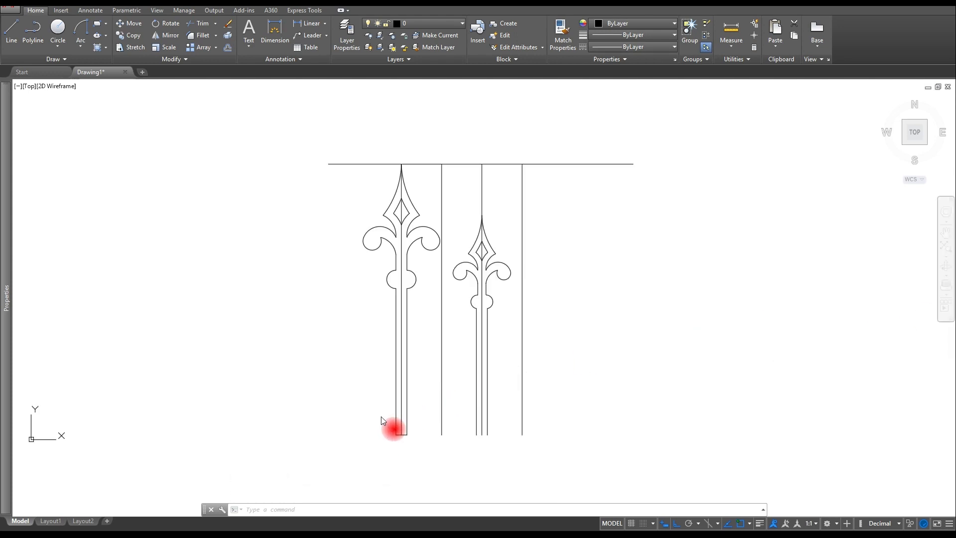
pyautogui.scroll(4, 428, 408)
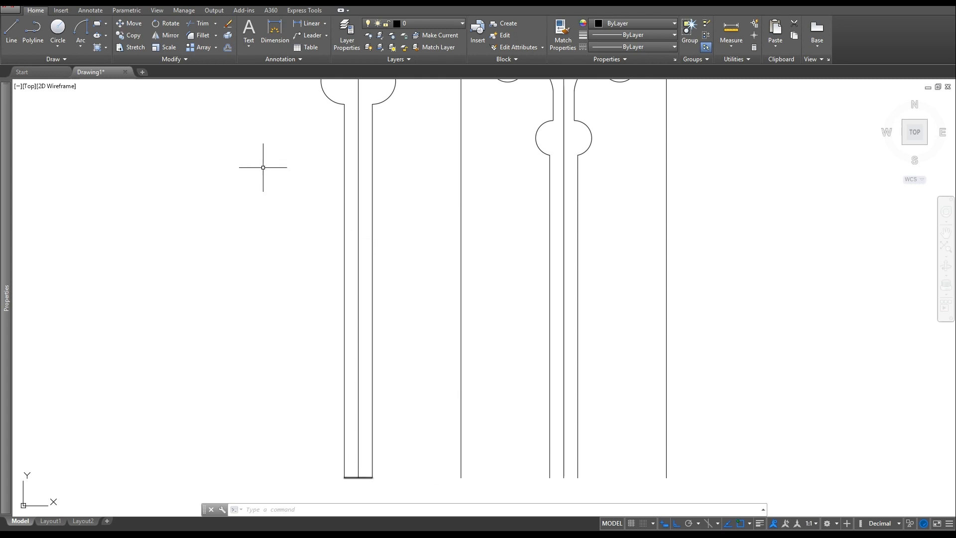
# - Offset the horizontal line at the base of the first picket 2-1/4 upward
pyautogui.click(227, 49)
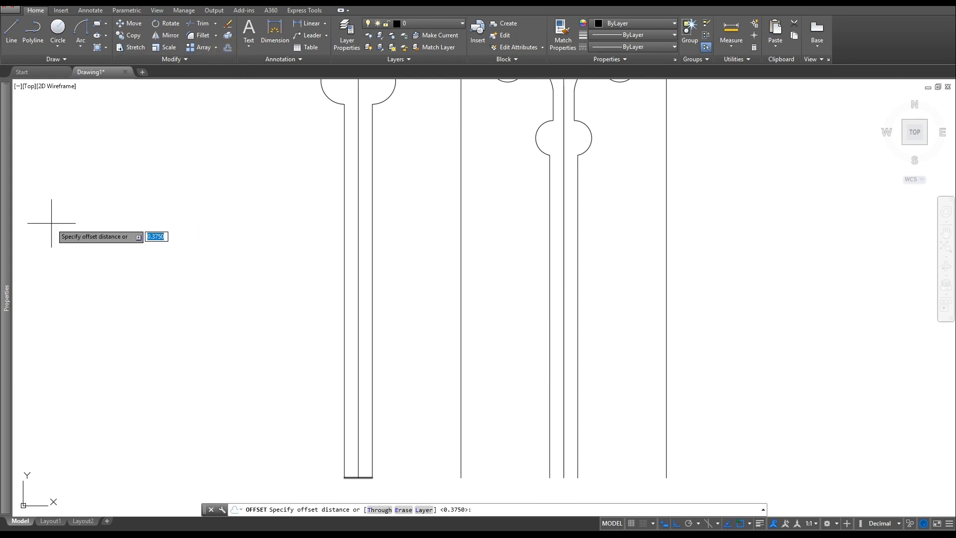
pyautogui.write('2-1/4')
pyautogui.press('Return')
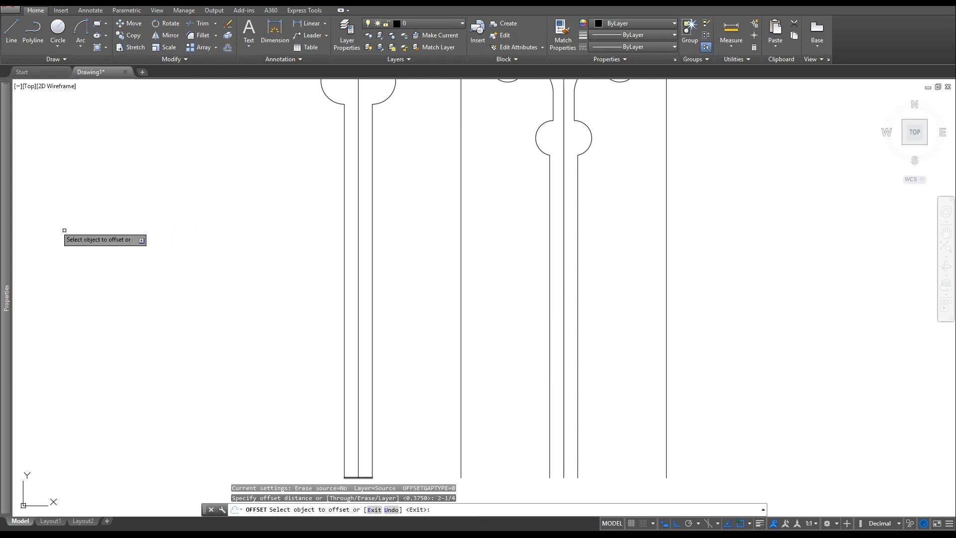
pyautogui.click(364, 477)
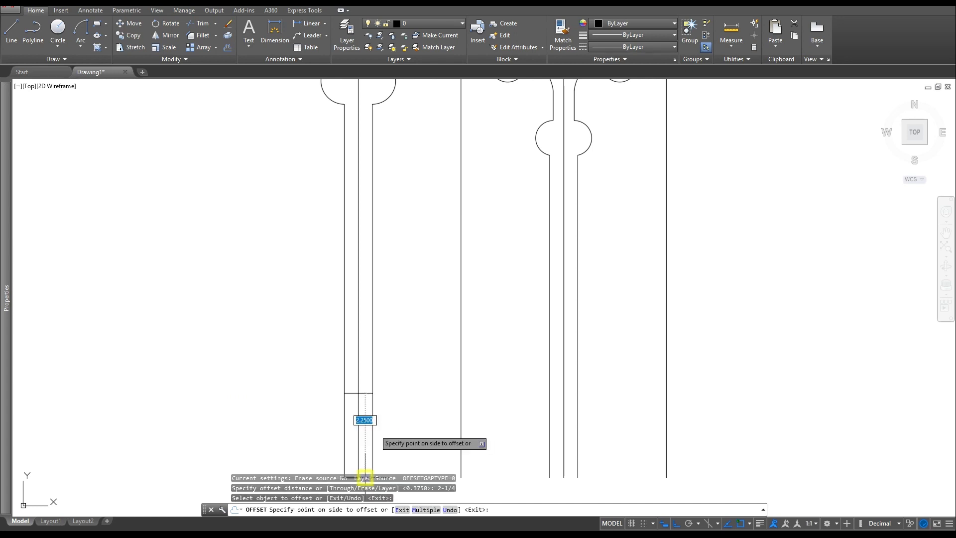
pyautogui.click(404, 329)
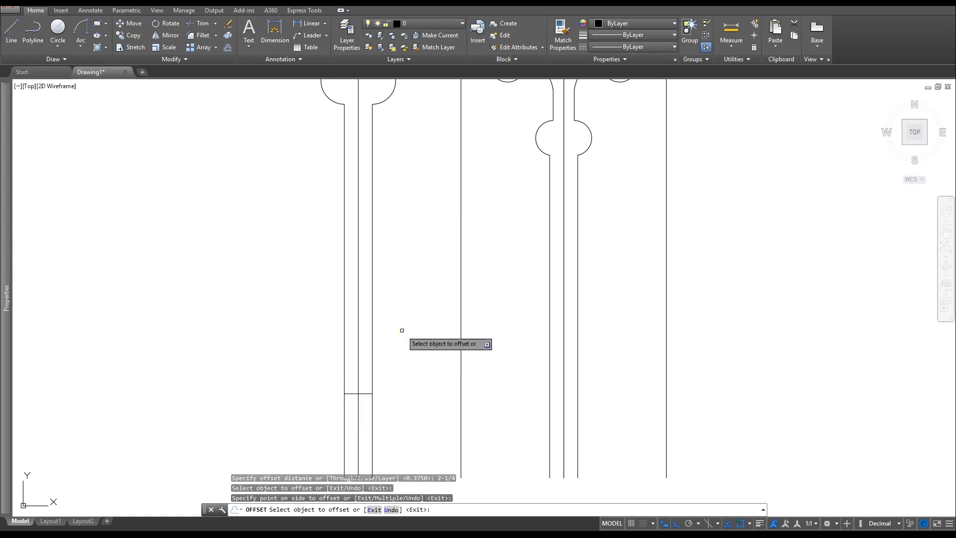
pyautogui.press('Escape')
pyautogui.press('Escape')
pyautogui.press('Escape')
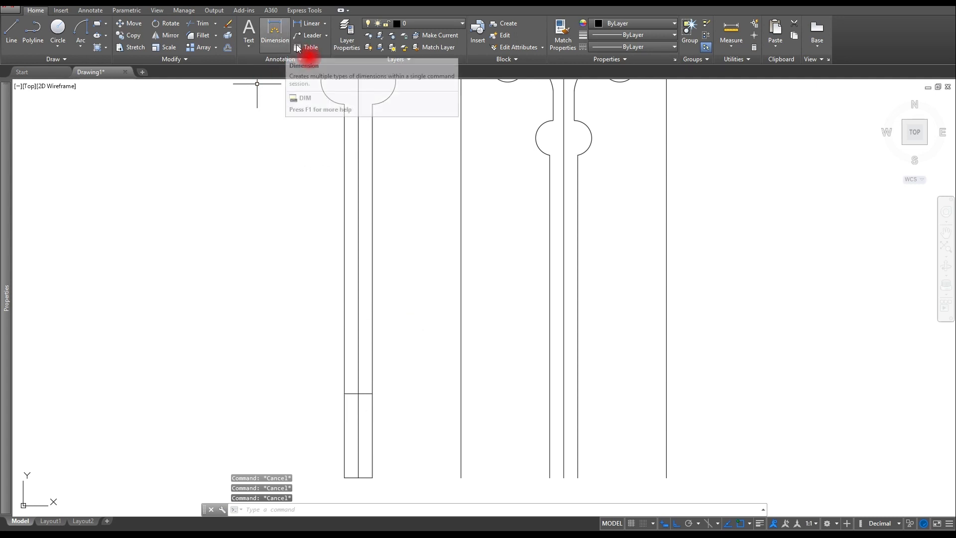
# - Offset the new horizontal line across the first picket 3/4 upward to form the second rail edge
pyautogui.click(227, 48)
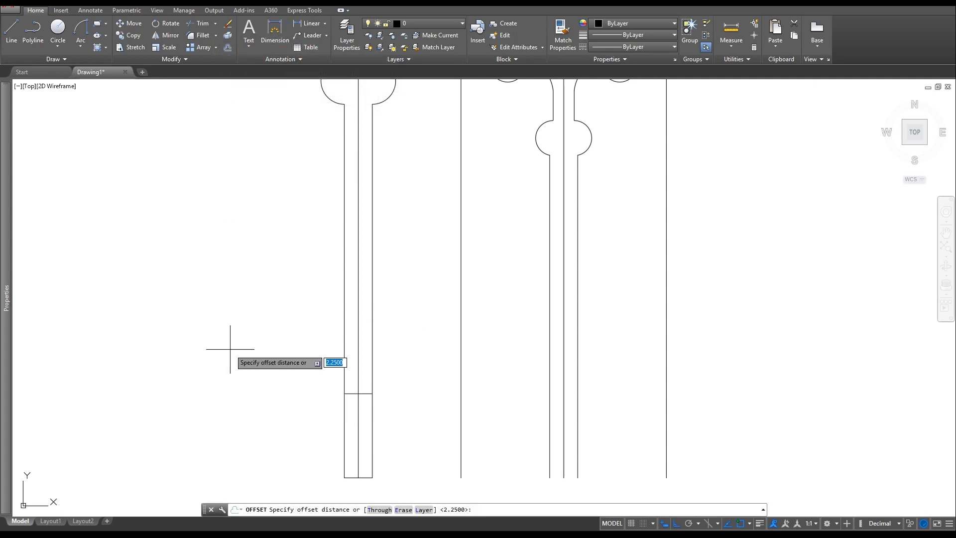
pyautogui.write('3/4')
pyautogui.press('Return')
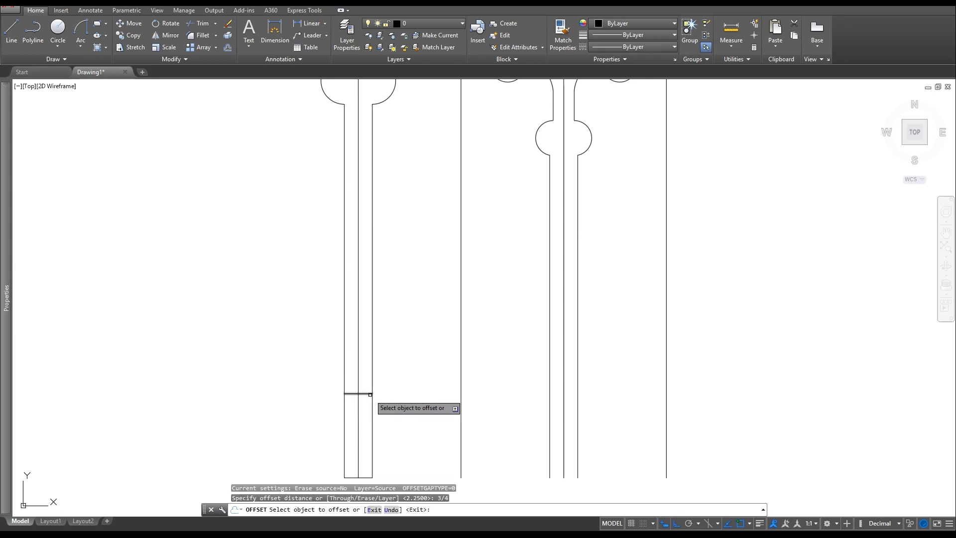
pyautogui.click(370, 394)
pyautogui.click(408, 318)
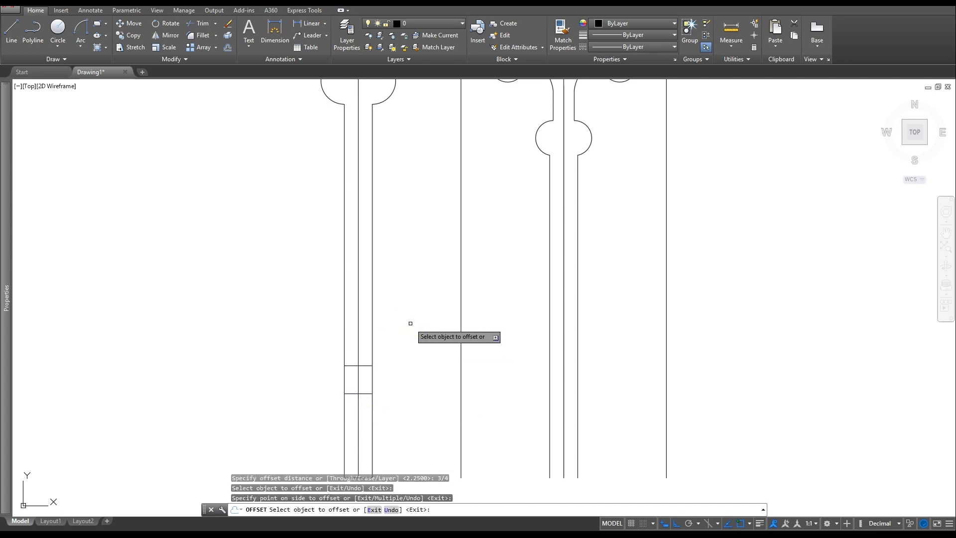
pyautogui.press('Escape')
pyautogui.press('Escape')
pyautogui.press('Escape')
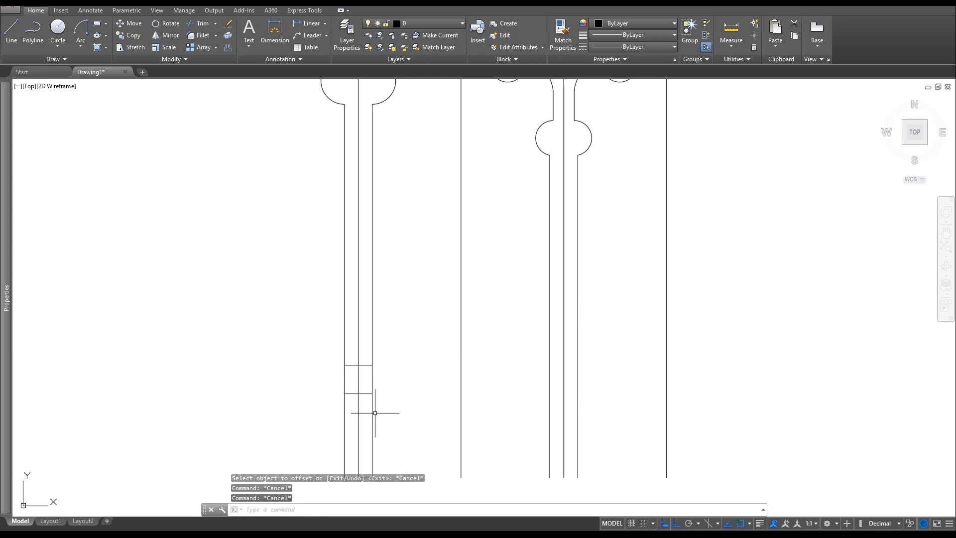
# - Set the small picket's left side line as the boundary edge for the Extend command
pyautogui.click(215, 24)
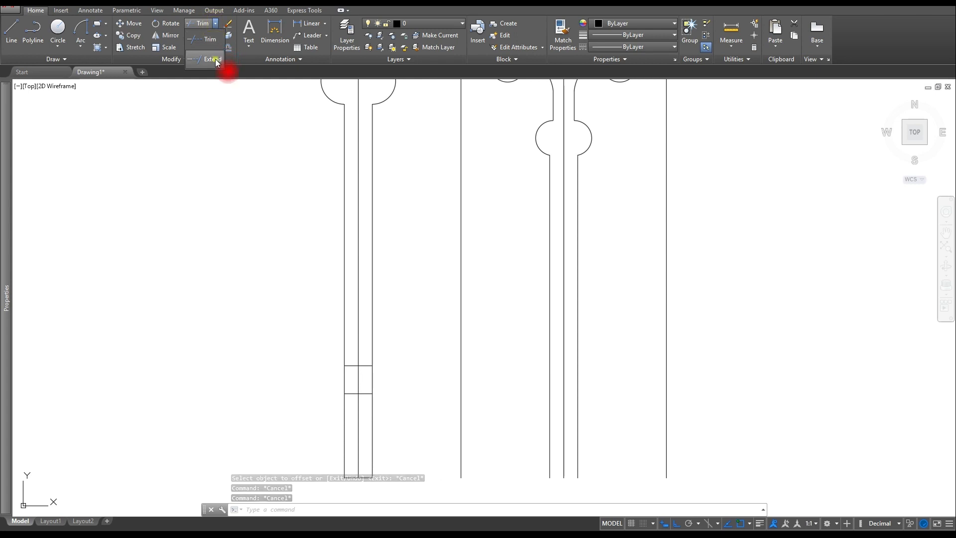
pyautogui.click(217, 59)
pyautogui.click(550, 393)
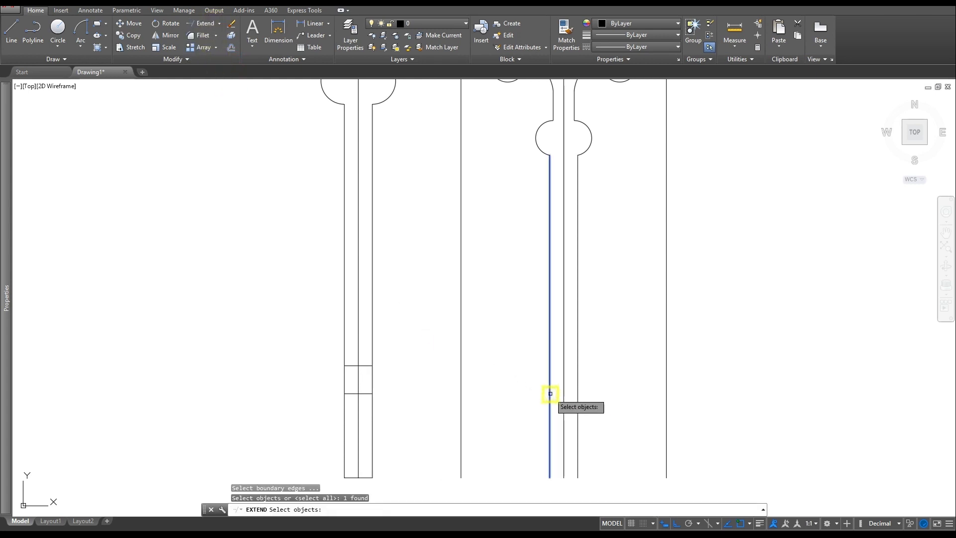
pyautogui.press('Return')
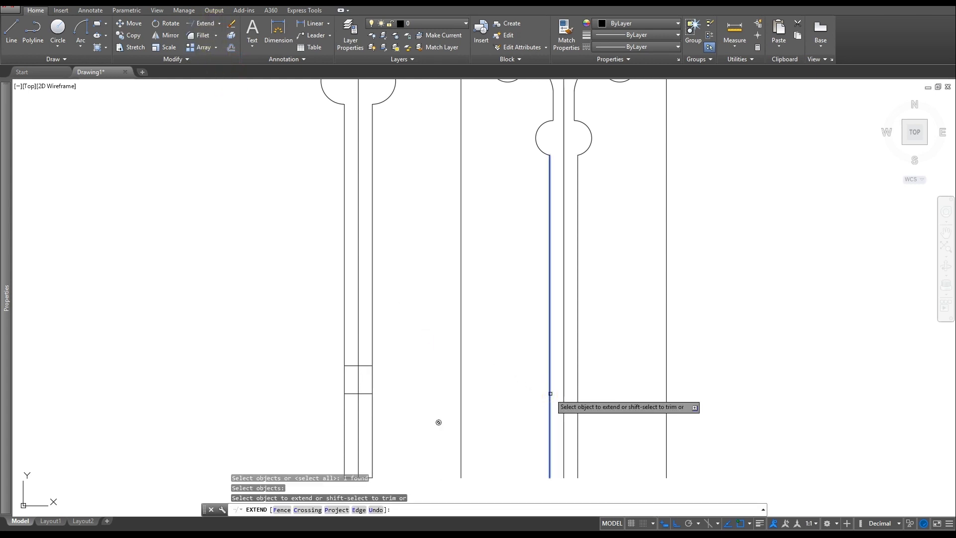
# - Extend the two short horizontal lines on the first post to the near edge of the second post
pyautogui.click(368, 391)
pyautogui.click(367, 393)
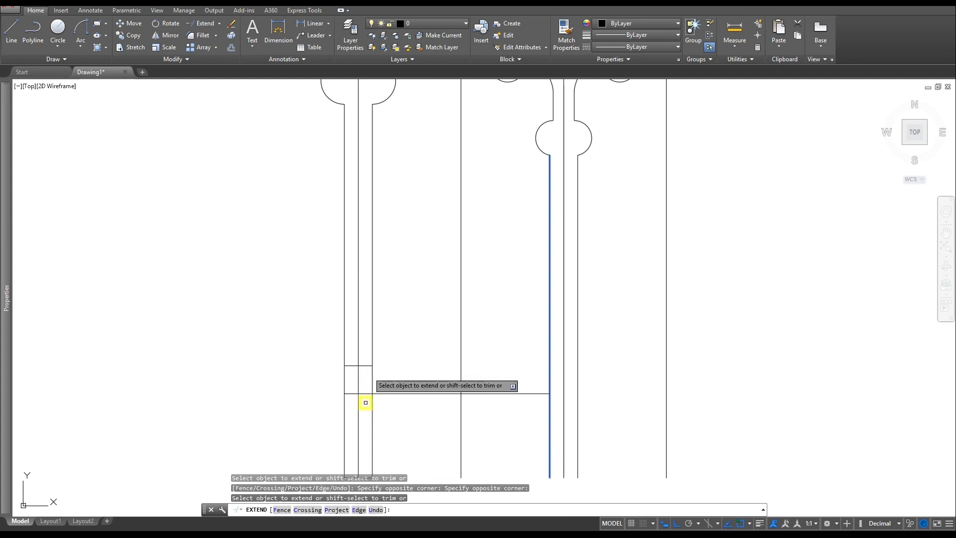
pyautogui.click(367, 367)
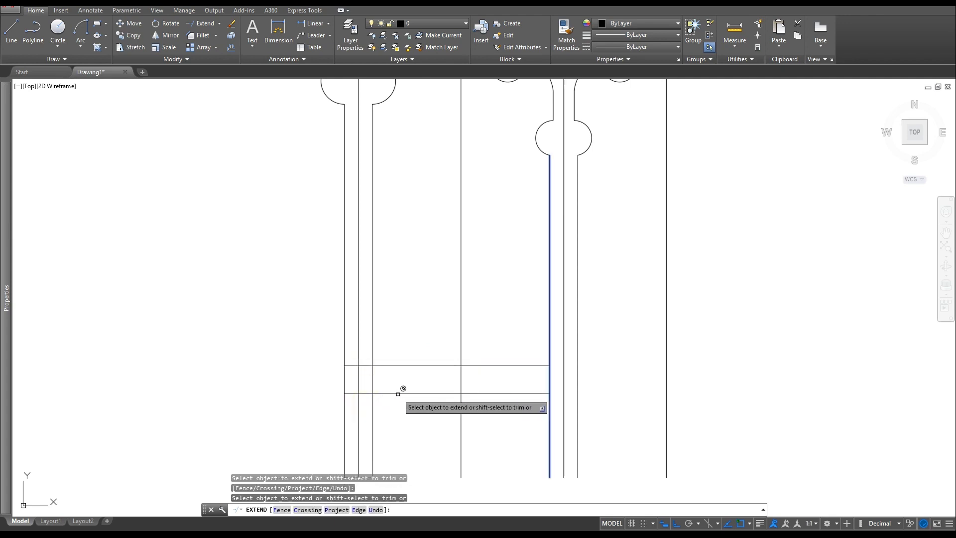
pyautogui.press('Escape')
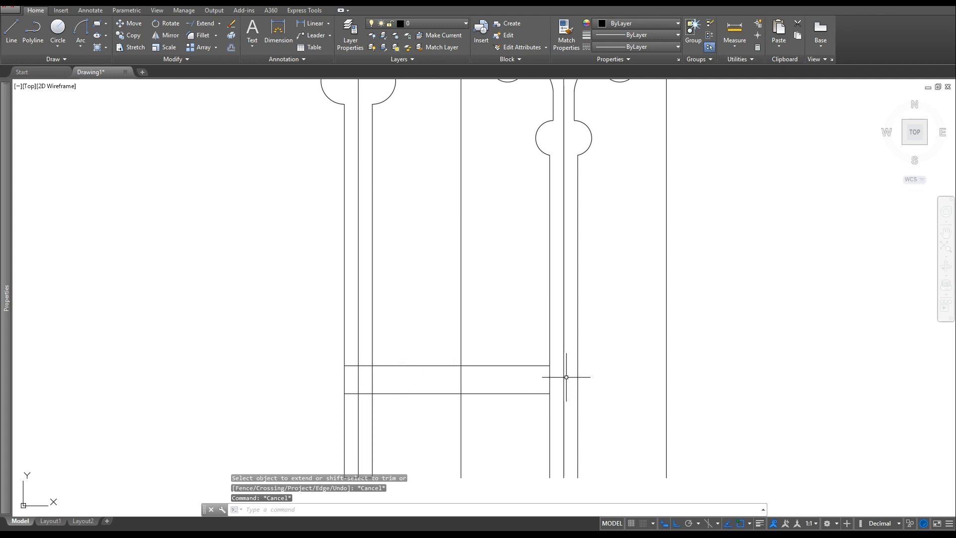
# - Draw a circle of diameter 1 on the vertical centre line, centred midway between the two extended horizontal lines
pyautogui.scroll(4, 473, 384)
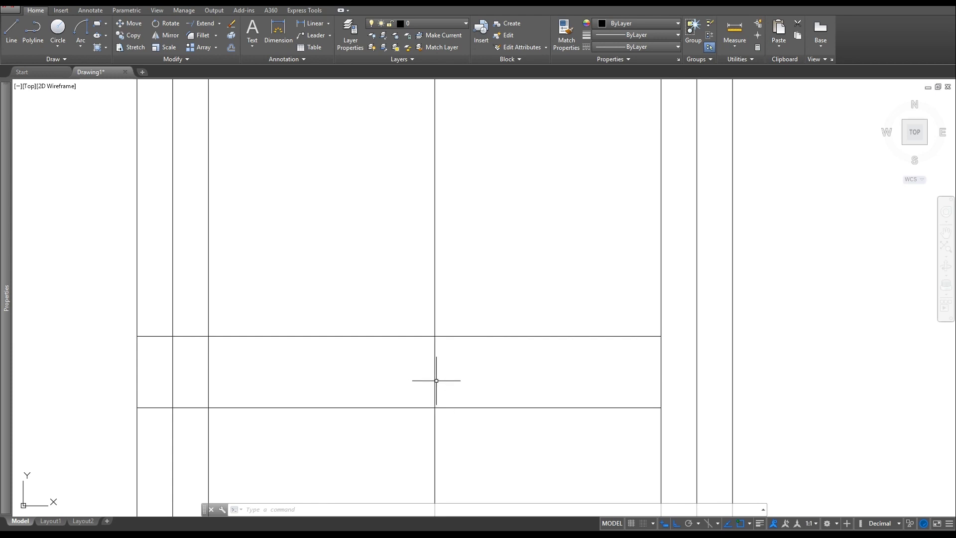
pyautogui.click(58, 46)
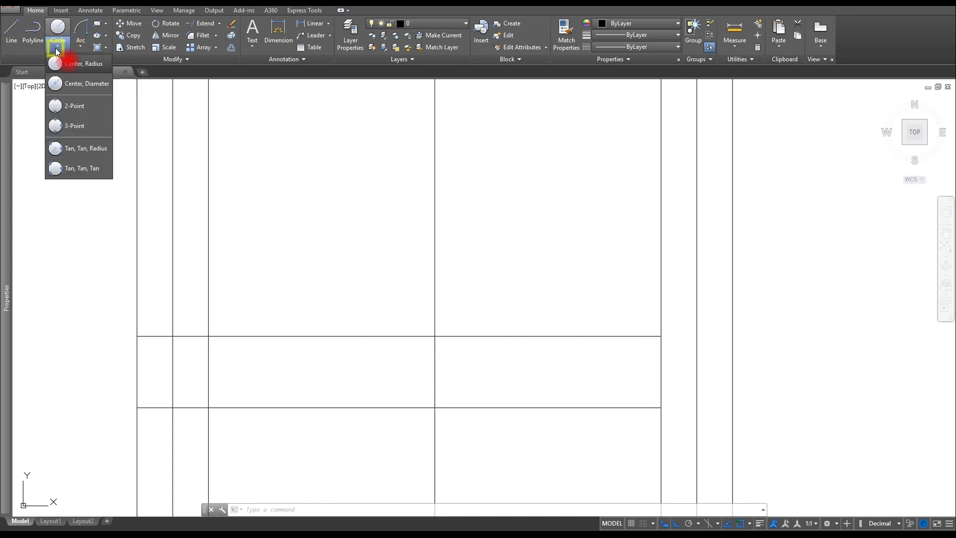
pyautogui.click(75, 85)
pyautogui.keyDown('shift'); pyautogui.rightClick(256, 241); pyautogui.keyUp('shift')
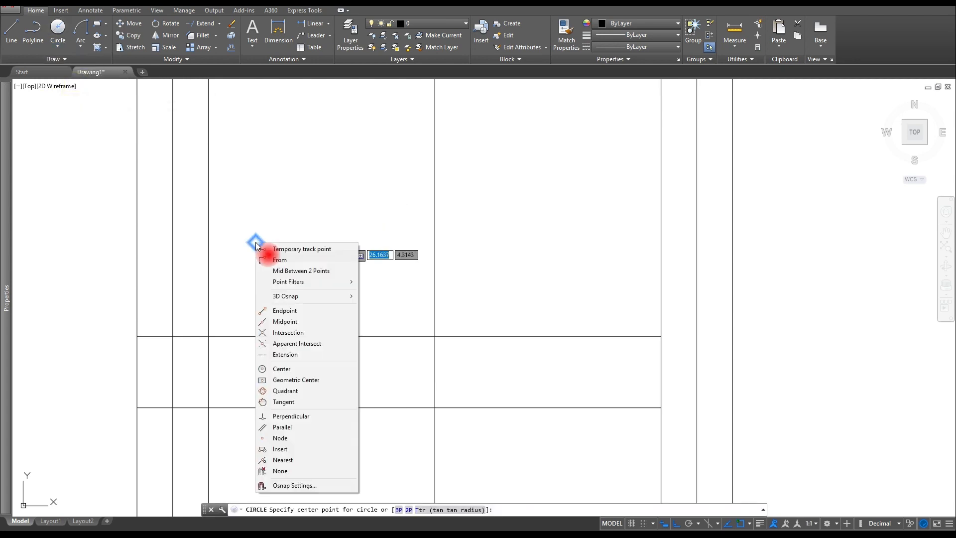
pyautogui.click(280, 272)
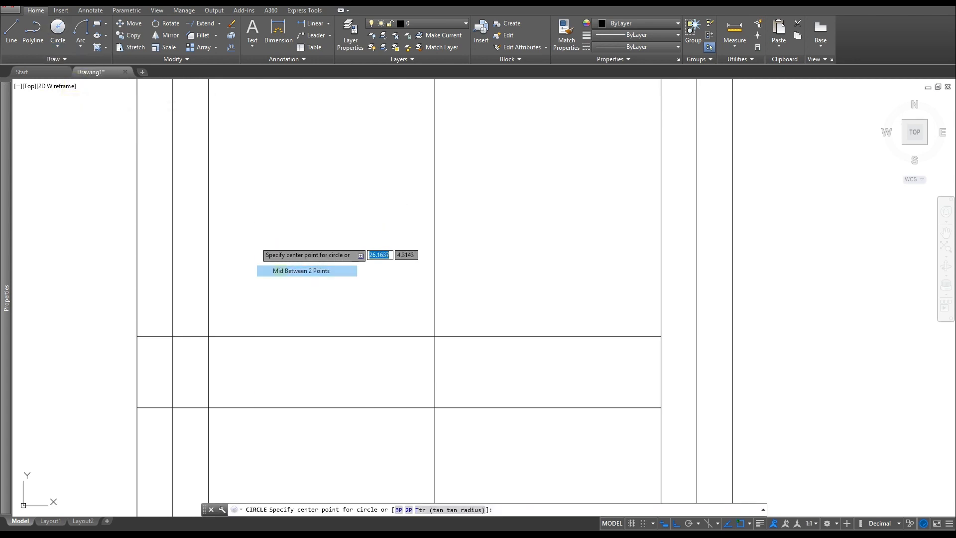
pyautogui.click(437, 336)
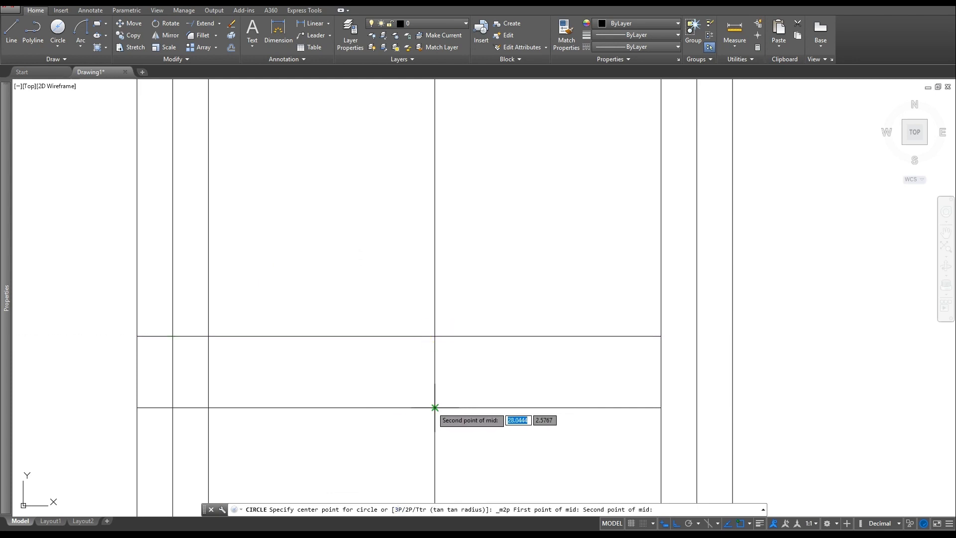
pyautogui.click(434, 407)
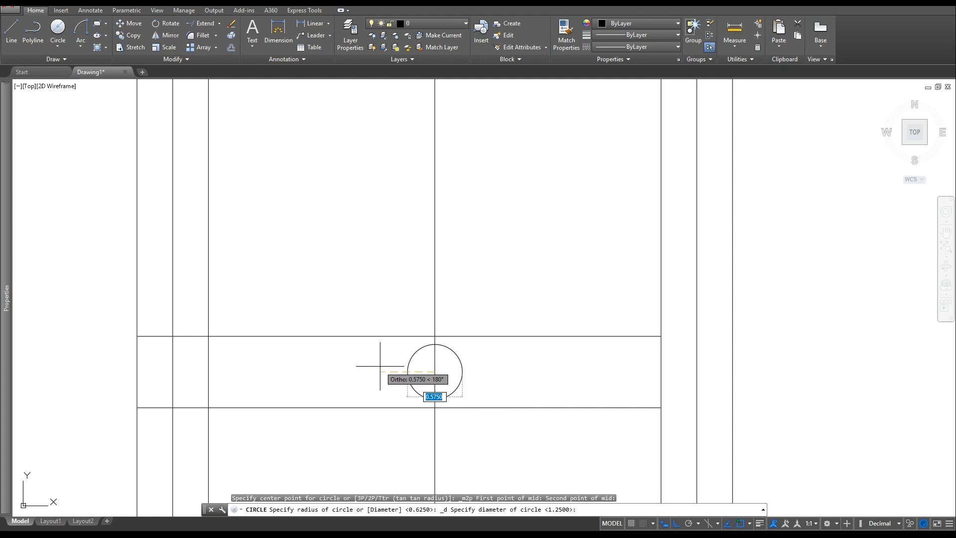
pyautogui.write('1')
pyautogui.press('Return')
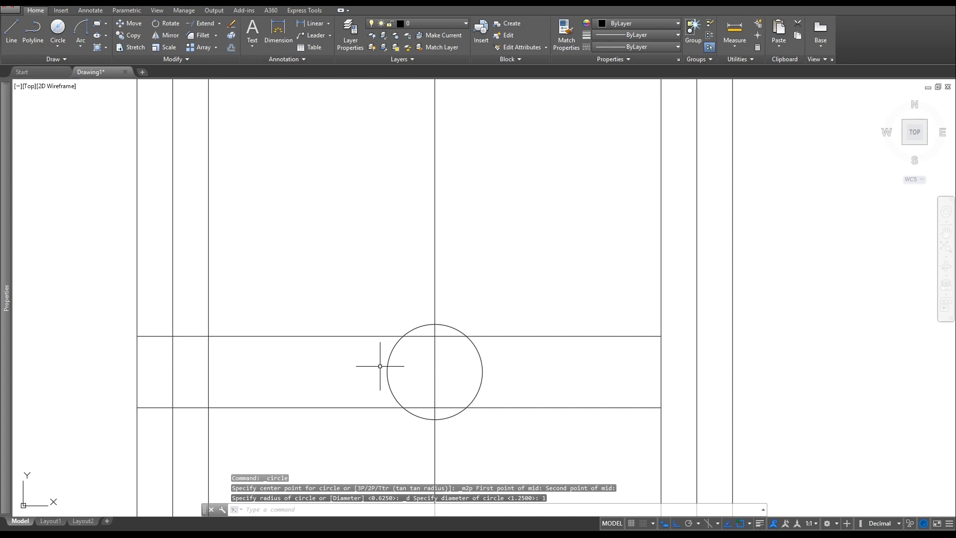
# - Draw a concentric circle with a radius of 1-1/4 around the small circle between the posts
pyautogui.click(58, 46)
pyautogui.click(76, 63)
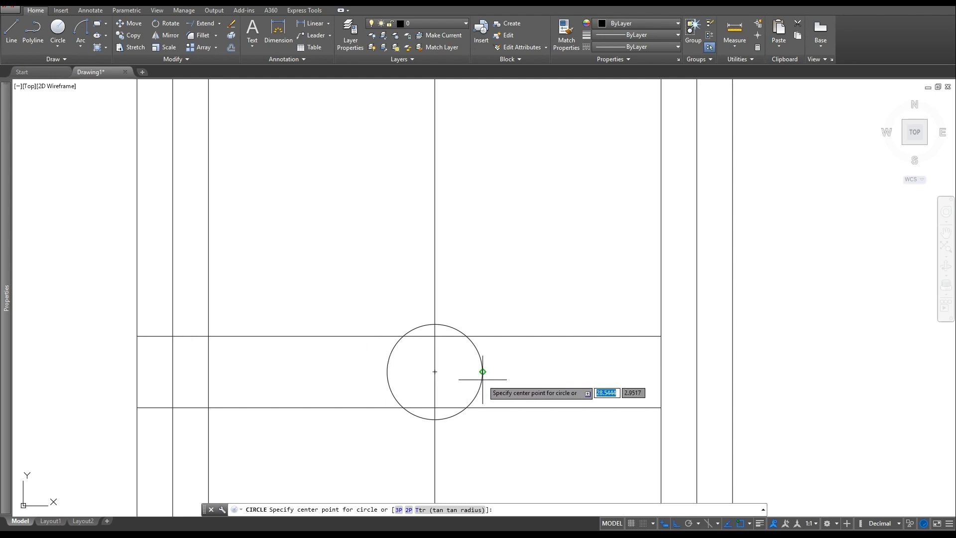
pyautogui.click(435, 372)
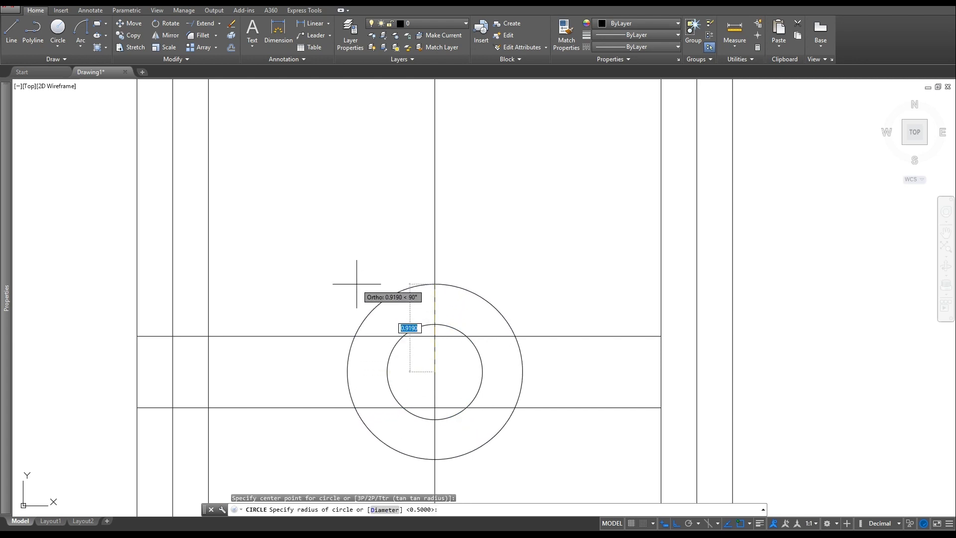
pyautogui.write('1-1/4')
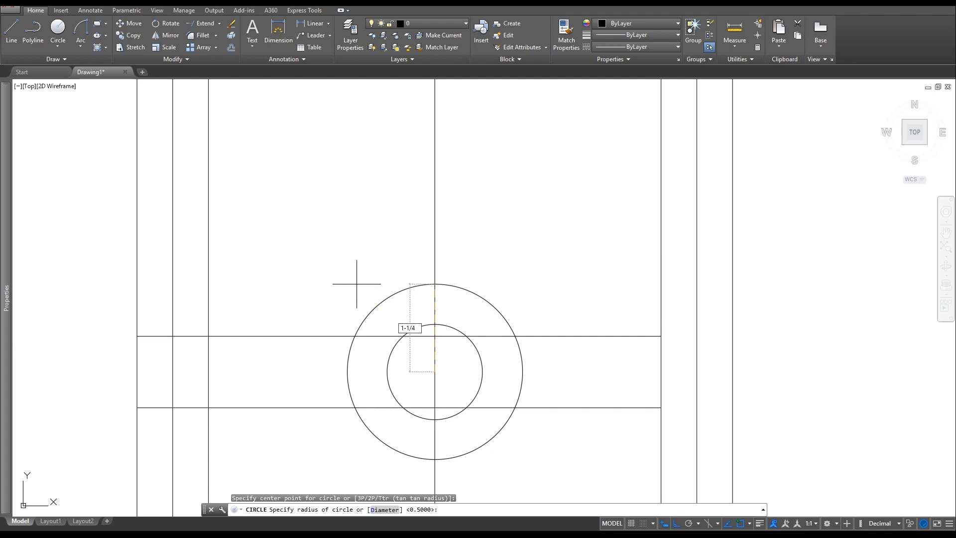
pyautogui.press('Return')
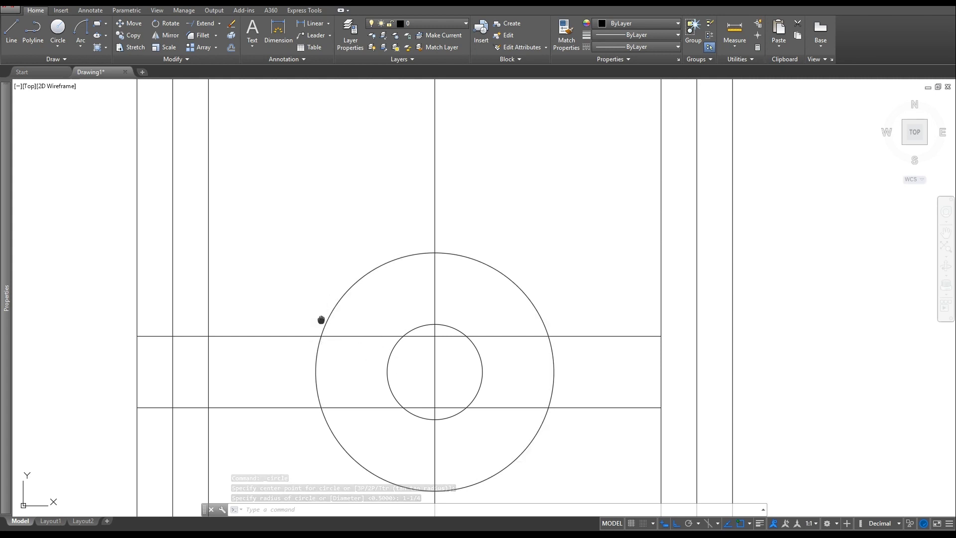
# - Offset the upper of the two horizontal rail lines upward by 3
pyautogui.moveTo(321, 320); pyautogui.dragTo(309, 349, button='middle')
pyautogui.scroll(-2, 306, 341)
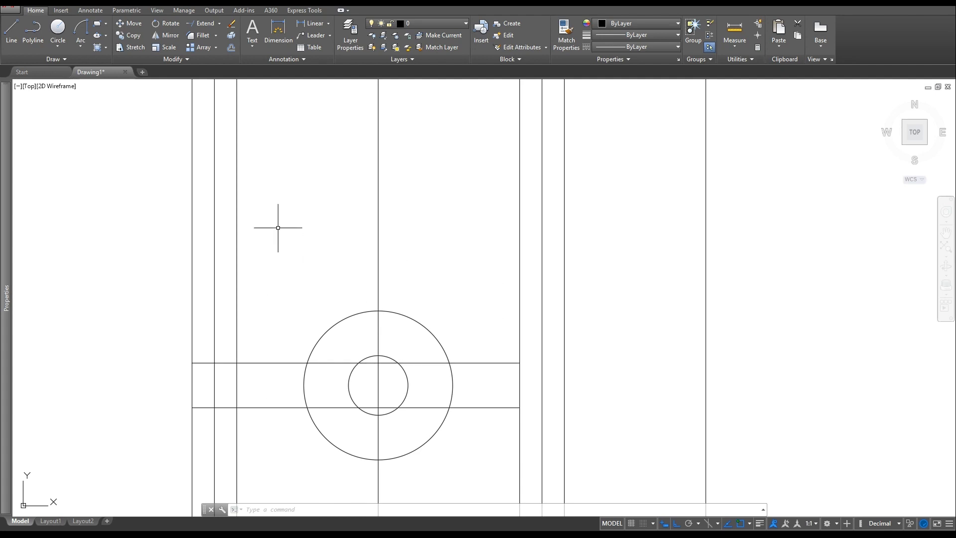
pyautogui.click(231, 47)
pyautogui.write('3')
pyautogui.press('Return')
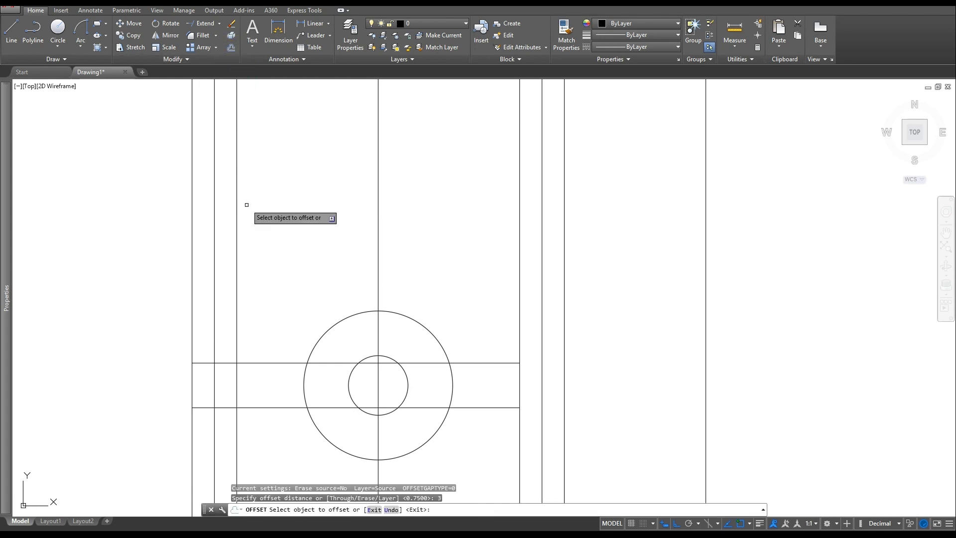
pyautogui.click(260, 363)
pyautogui.click(284, 278)
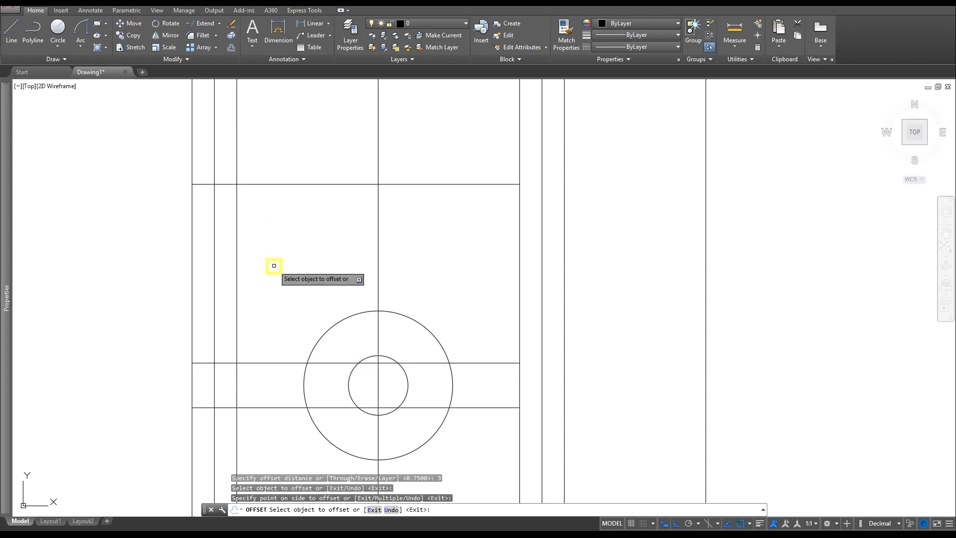
# - Offset the topmost horizontal line between the posts upward by 1-1/4
pyautogui.moveTo(294, 214); pyautogui.dragTo(283, 335, button='middle')
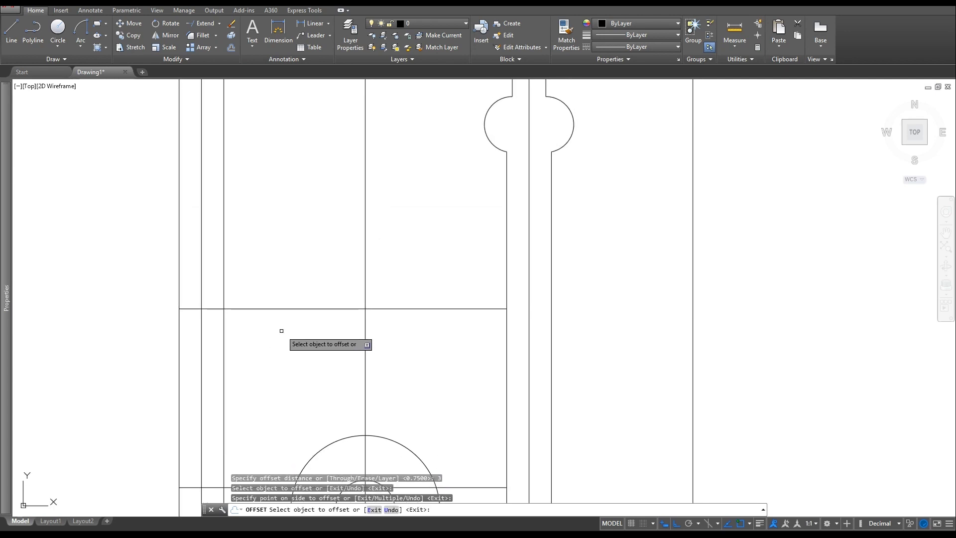
pyautogui.click(216, 49)
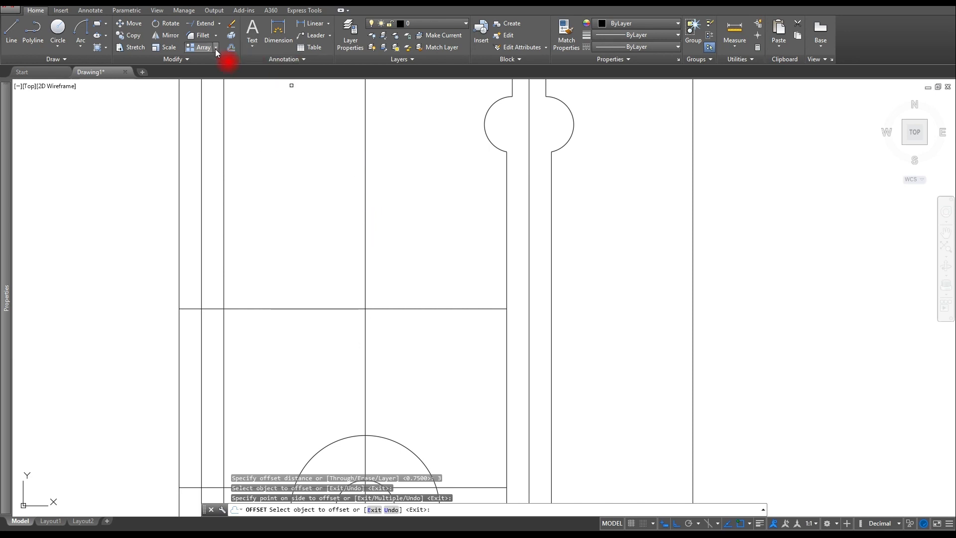
pyautogui.click(232, 46)
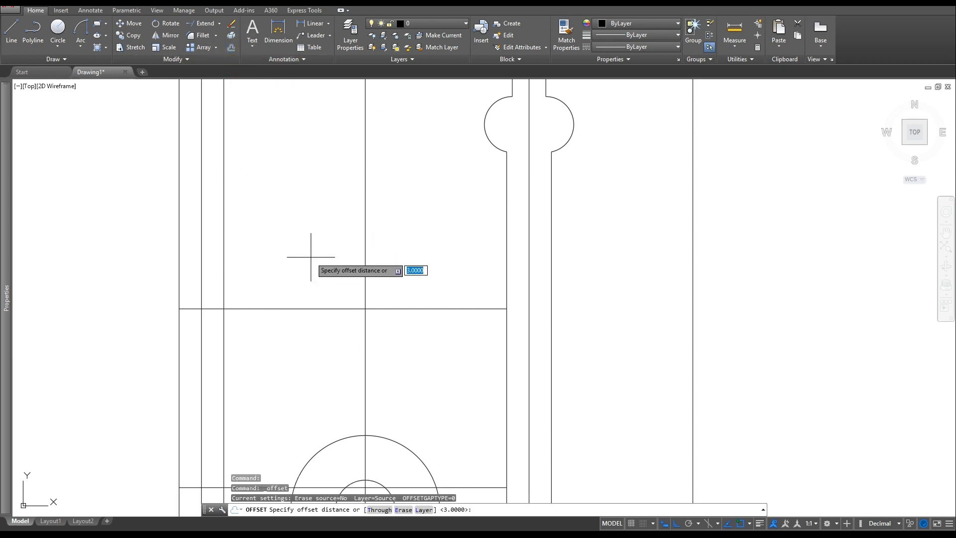
pyautogui.write('1-1/4')
pyautogui.press('Return')
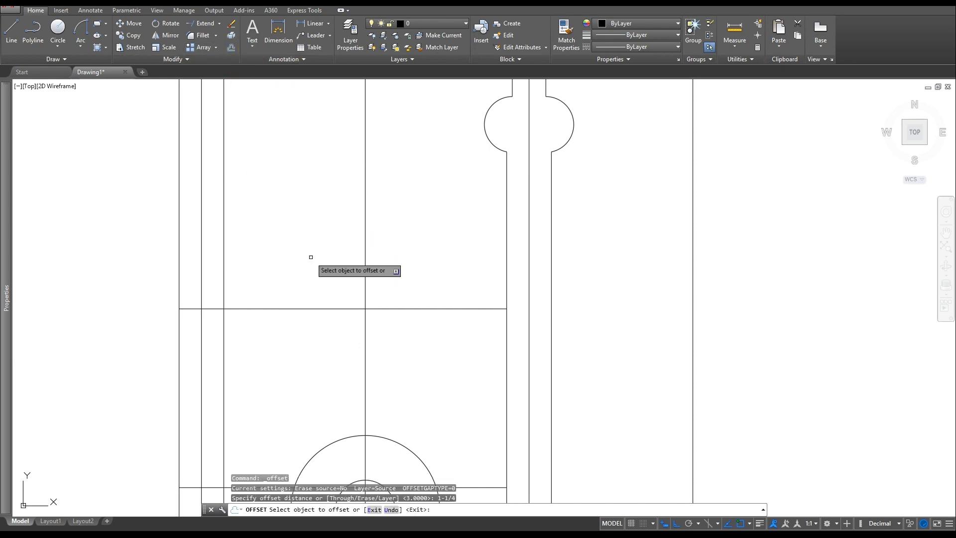
pyautogui.click(318, 309)
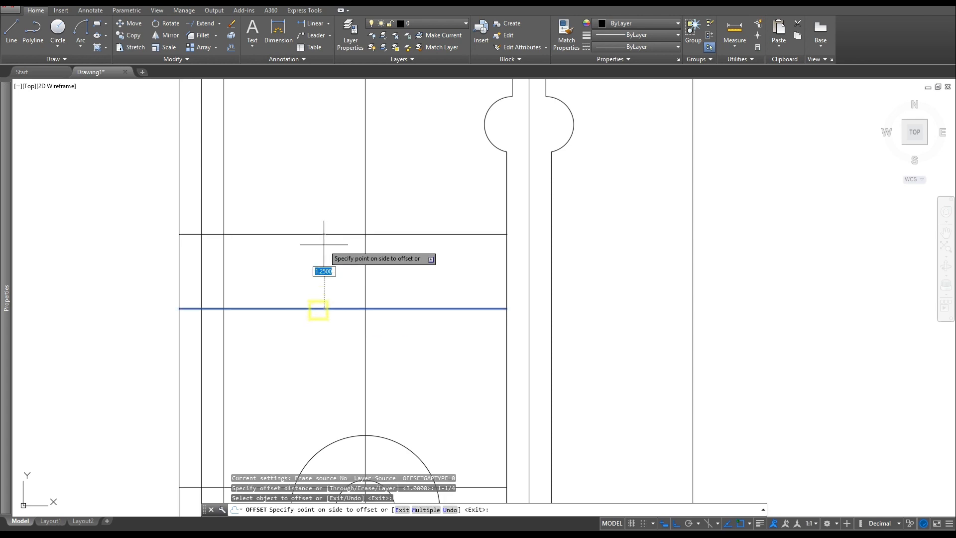
pyautogui.click(320, 249)
pyautogui.press('Escape')
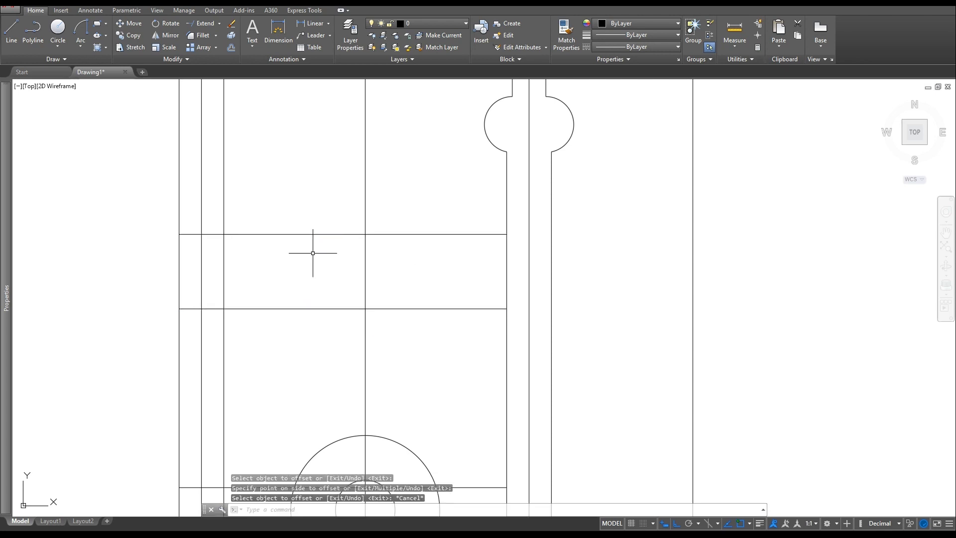
pyautogui.press('Escape')
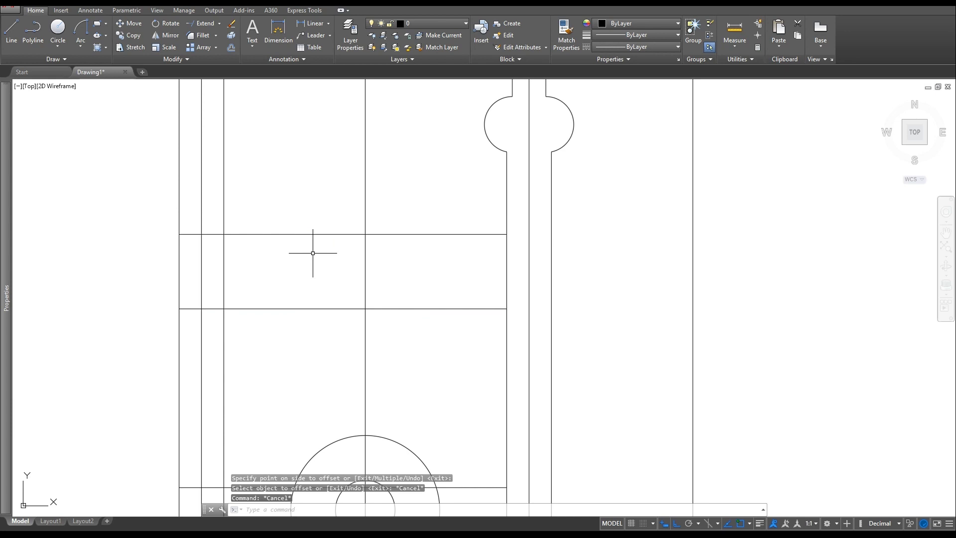
# - Offset the newest horizontal line above the circles upward by 1
pyautogui.click(231, 48)
pyautogui.write('1')
pyautogui.press('Return')
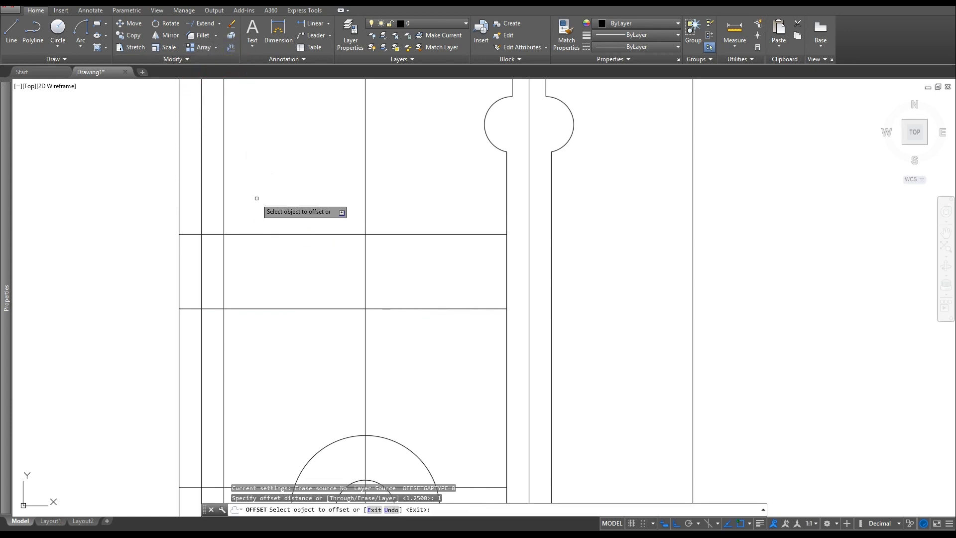
pyautogui.click(282, 234)
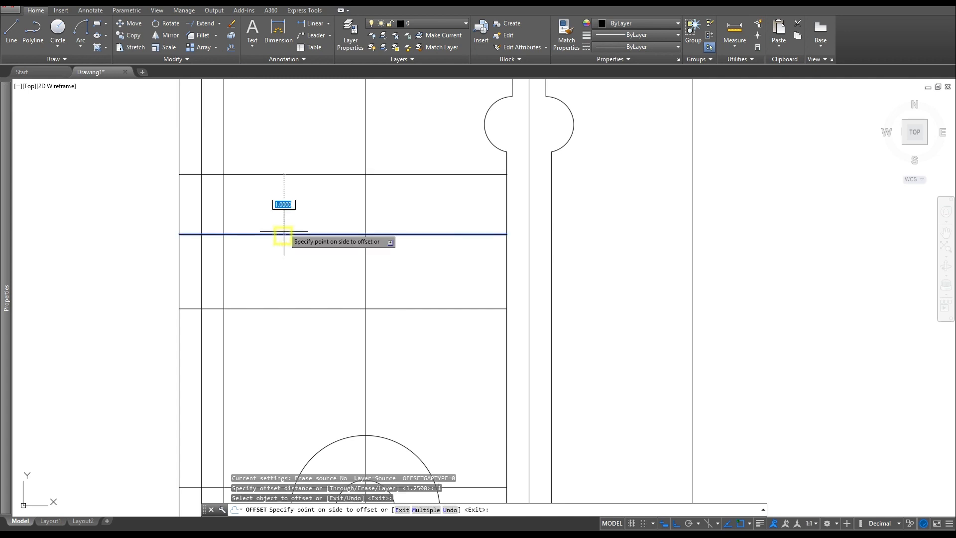
pyautogui.click(284, 188)
pyautogui.press('Escape')
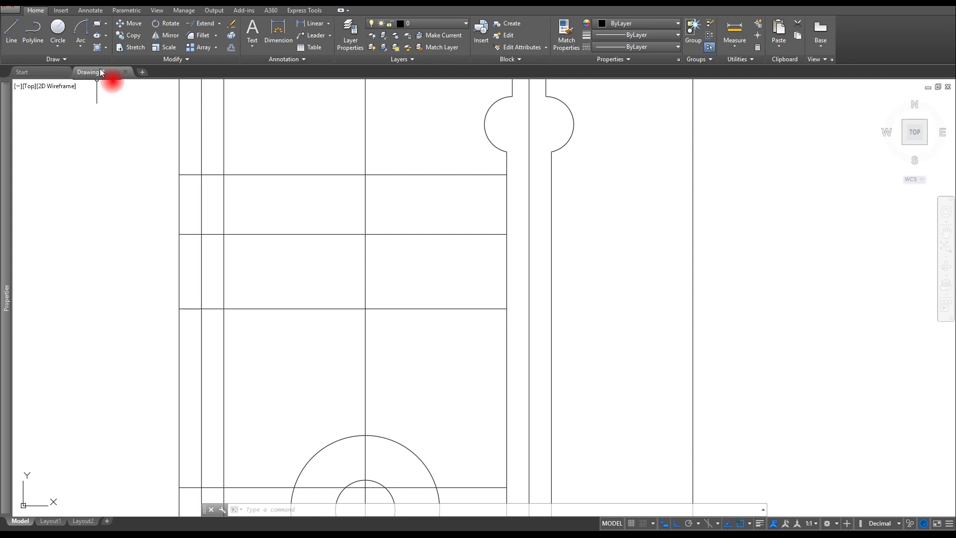
# - Offset the vertical centre line between the posts by 3/4 to both sides
pyautogui.click(230, 48)
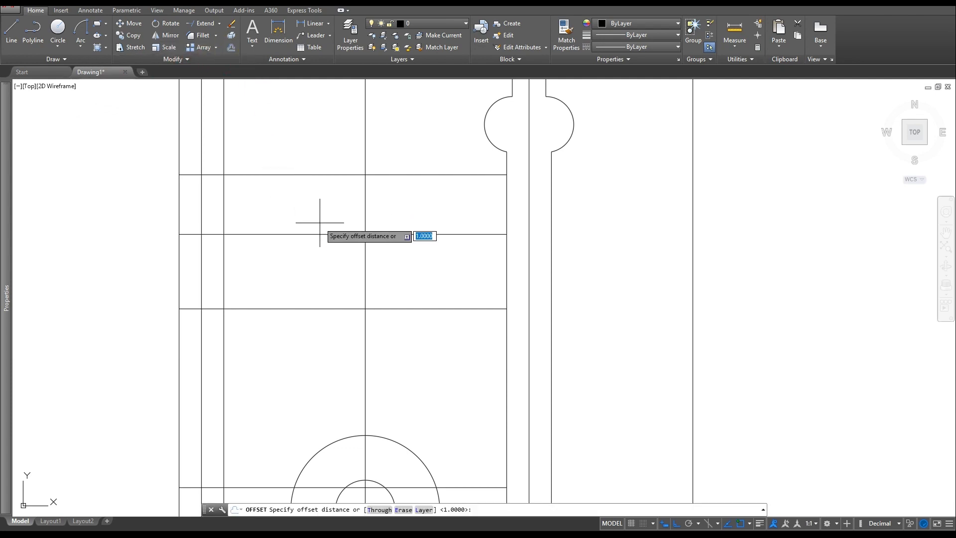
pyautogui.write('3/4')
pyautogui.press('Return')
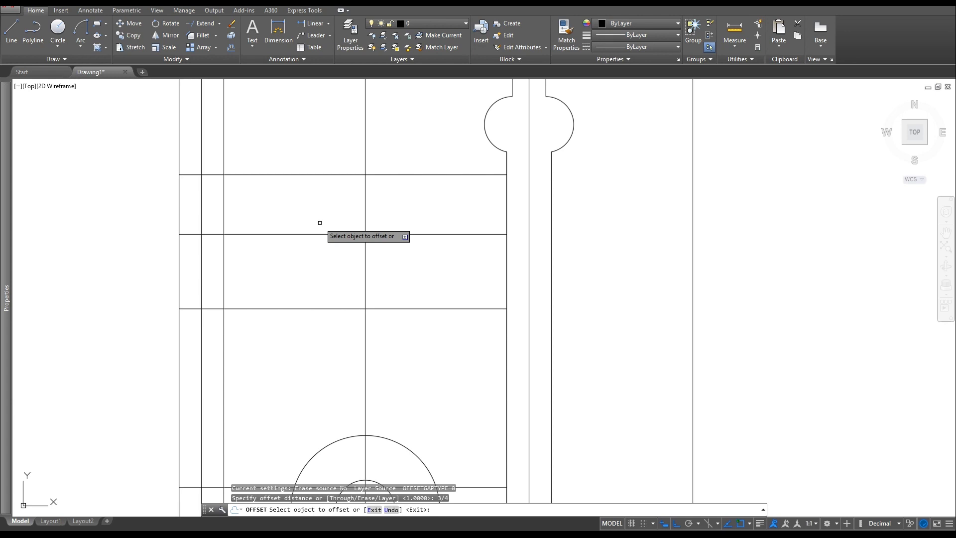
pyautogui.click(365, 209)
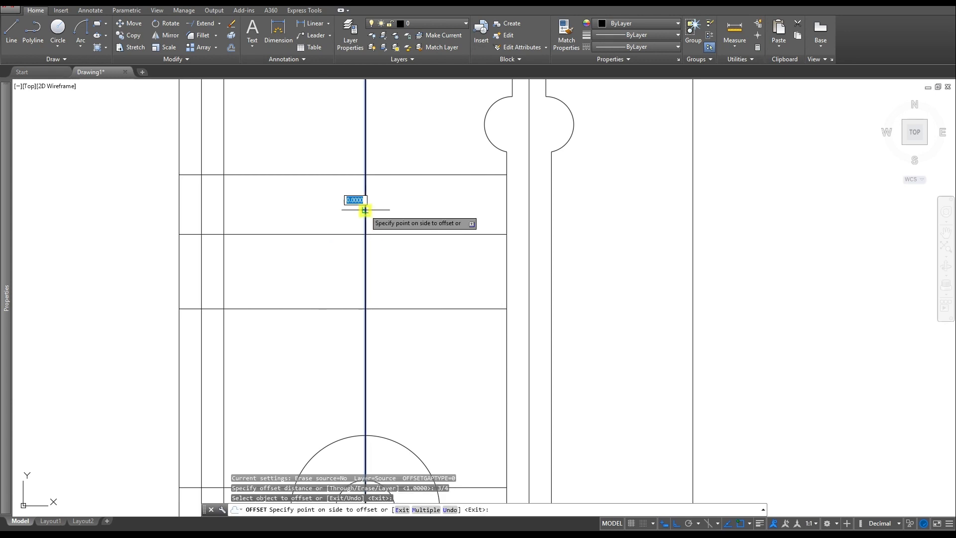
pyautogui.click(293, 206)
pyautogui.click(365, 200)
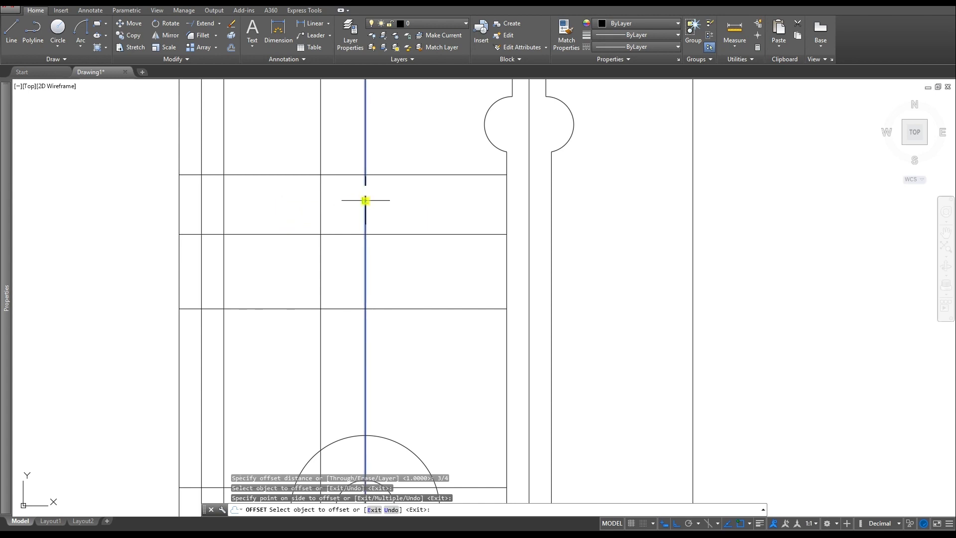
pyautogui.click(440, 201)
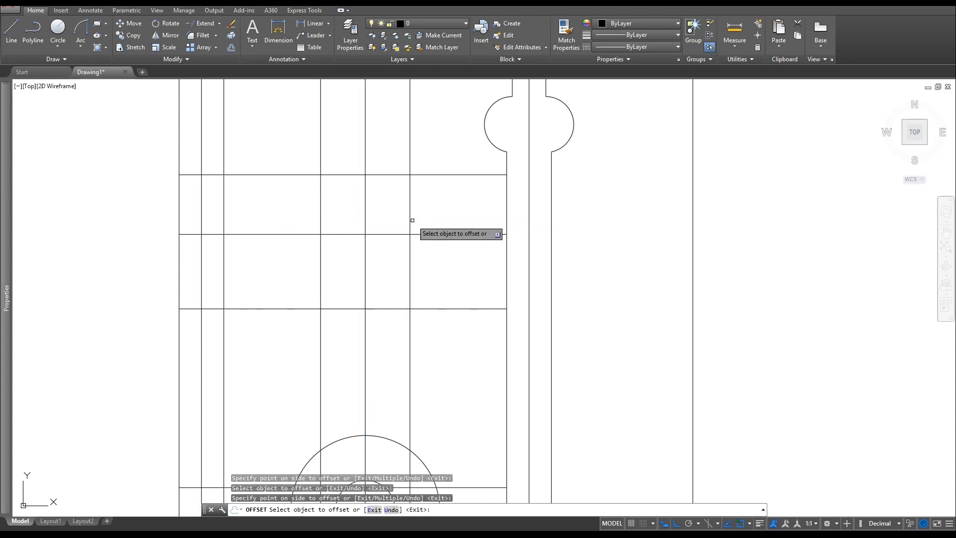
pyautogui.press('Escape')
pyautogui.press('Escape')
pyautogui.press('Escape')
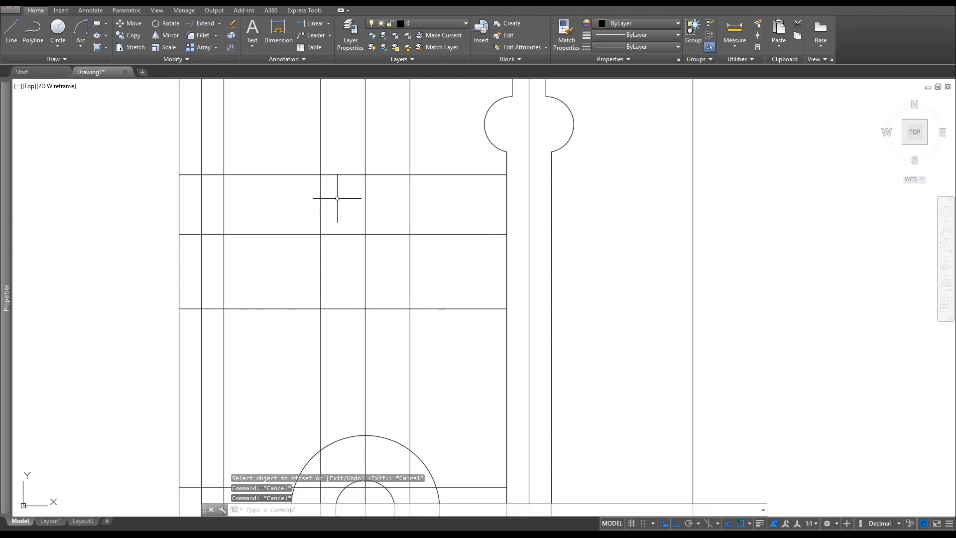
# - Draw a start-end-radius arc, radius 1-1/2, from the first offset vertical and middle horizontal intersection up to the centre line on the top horizontal
pyautogui.moveTo(337, 198); pyautogui.dragTo(328, 263, button='middle')
pyautogui.scroll(2, 328, 262)
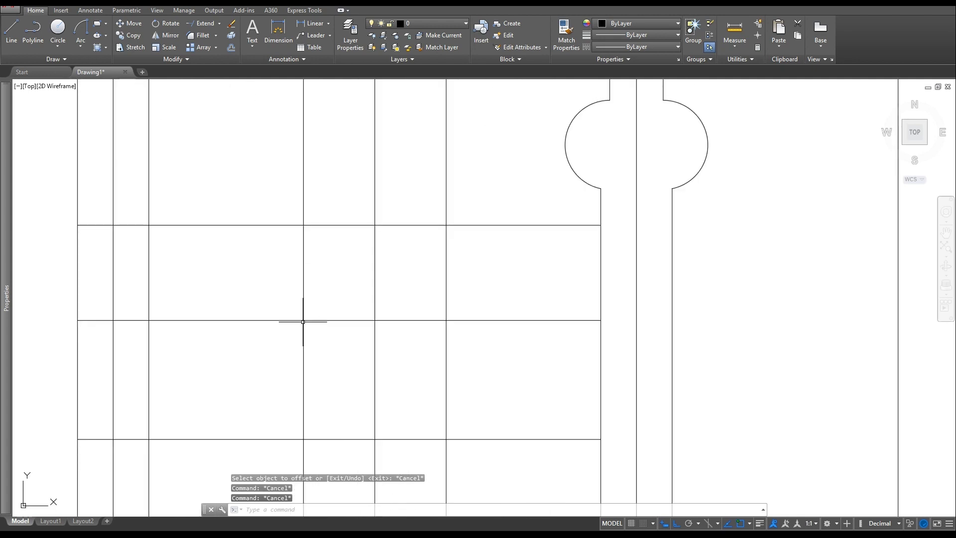
pyautogui.click(79, 49)
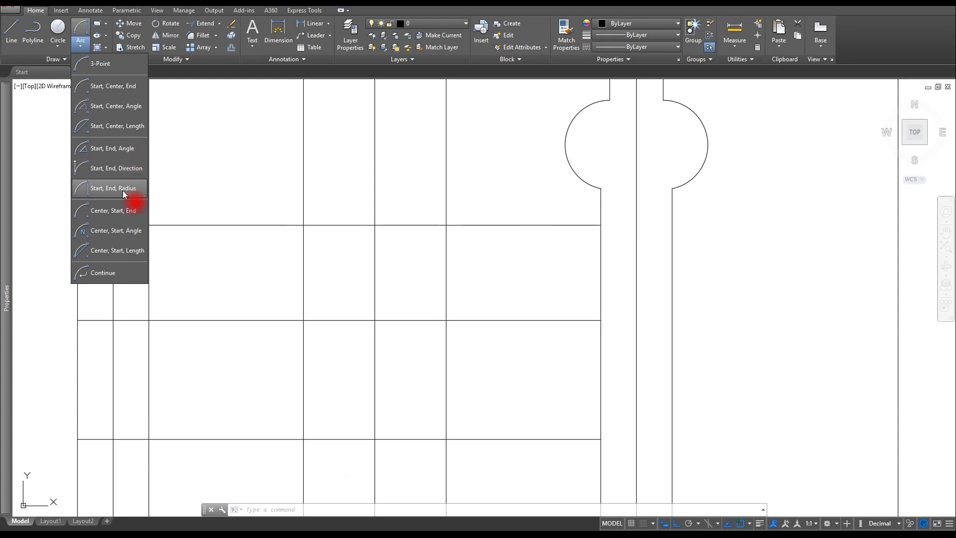
pyautogui.click(124, 192)
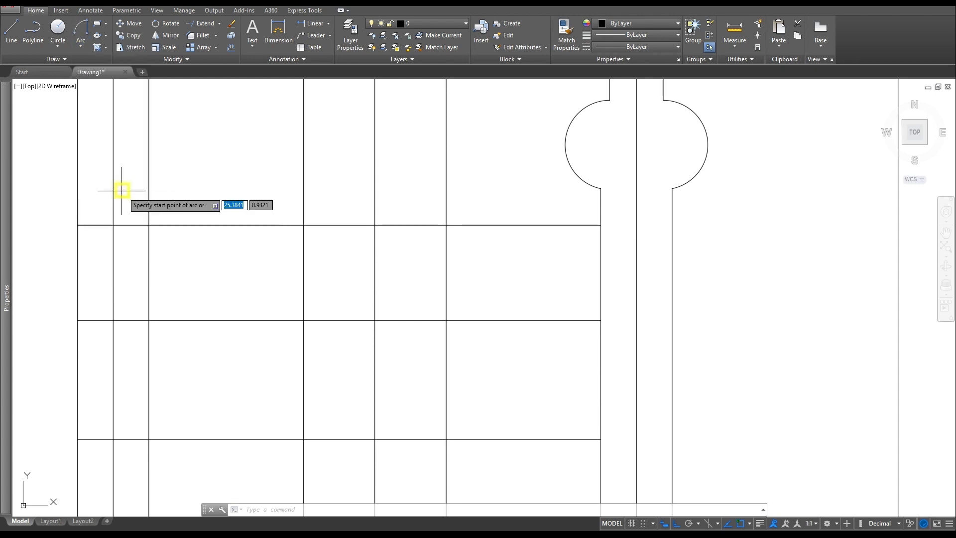
pyautogui.click(303, 319)
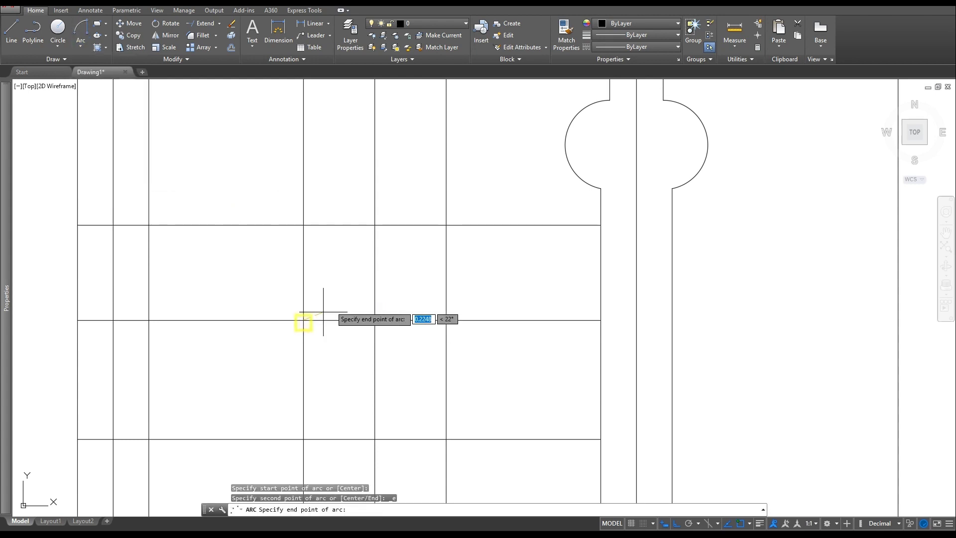
pyautogui.click(376, 225)
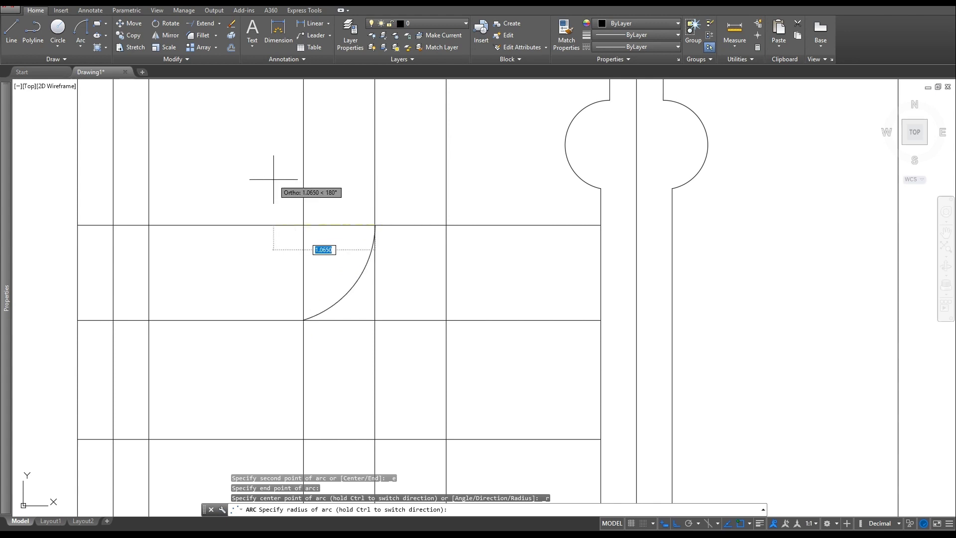
pyautogui.write('1.')
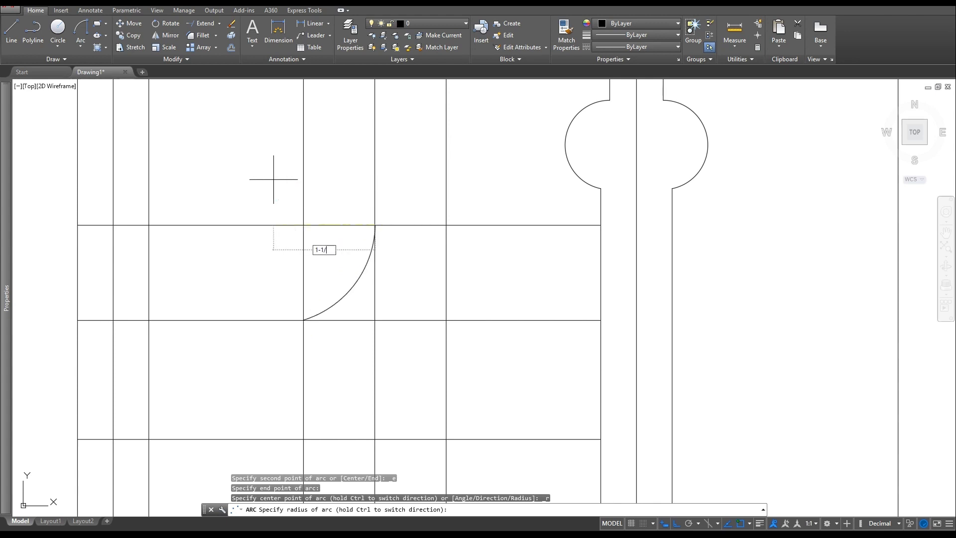
pyautogui.write('1/2')
pyautogui.press('Return')
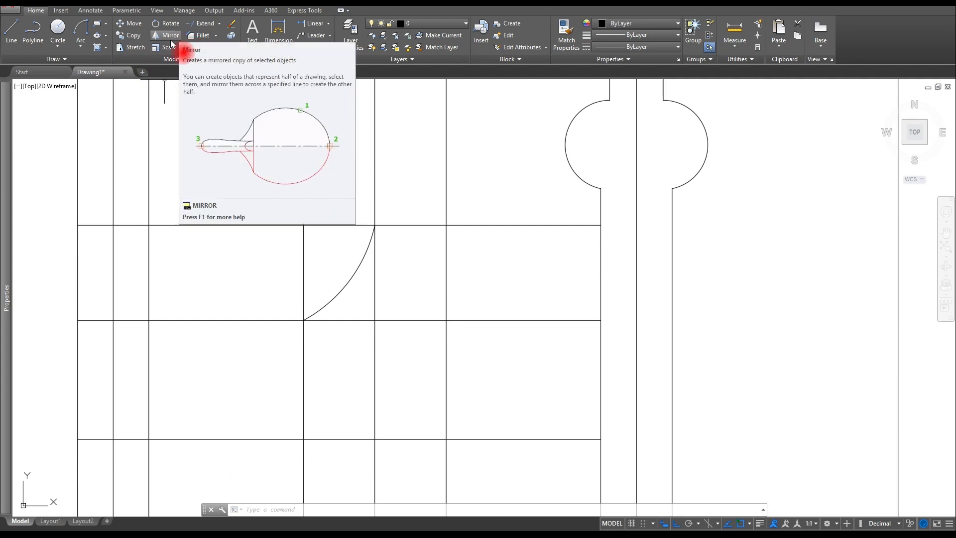
# - Draw a circle of radius 2-5/8 centred on the two existing concentric circles between the posts
pyautogui.moveTo(247, 352); pyautogui.dragTo(247, 326, button='middle')
pyautogui.scroll(-4, 241, 292)
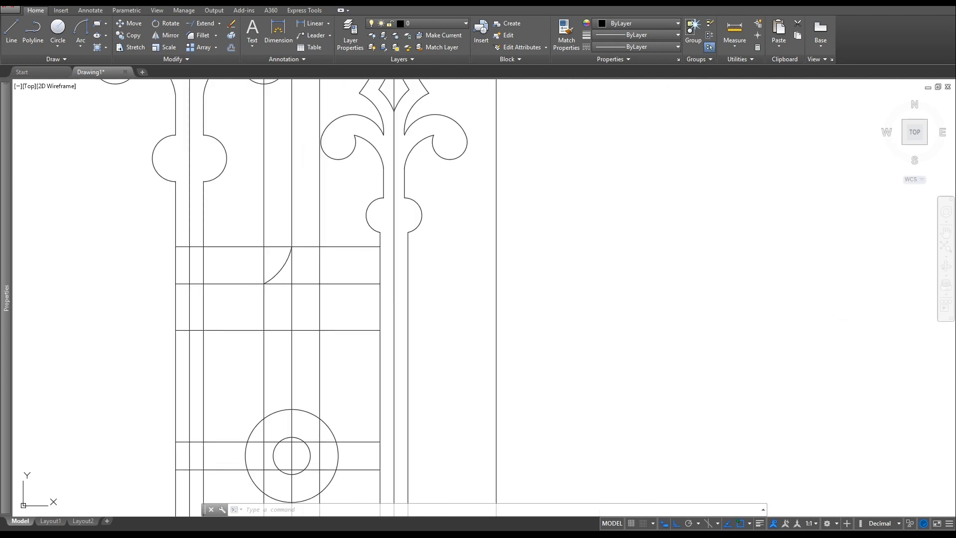
pyautogui.click(802, 324)
pyautogui.moveTo(427, 363); pyautogui.dragTo(542, 301, button='middle')
pyautogui.scroll(2, 397, 352)
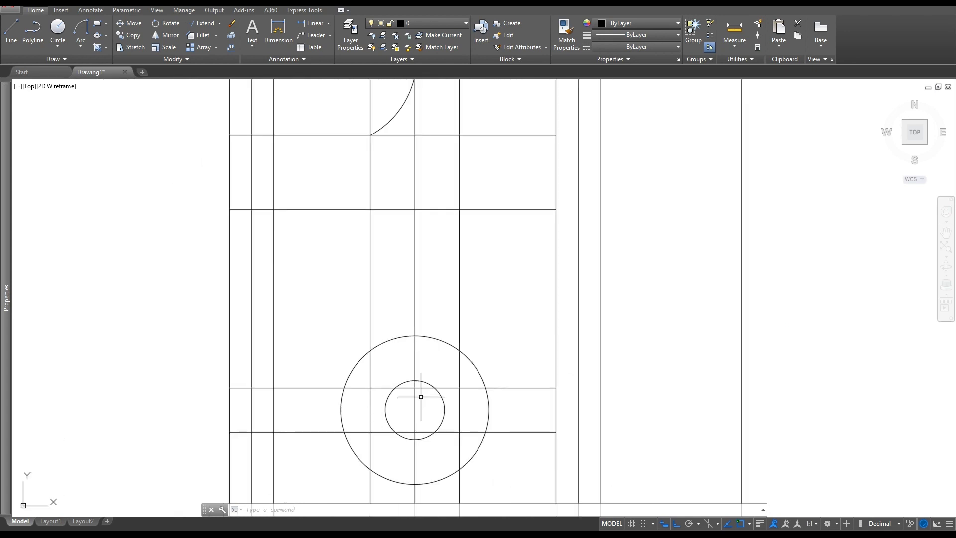
pyautogui.click(61, 45)
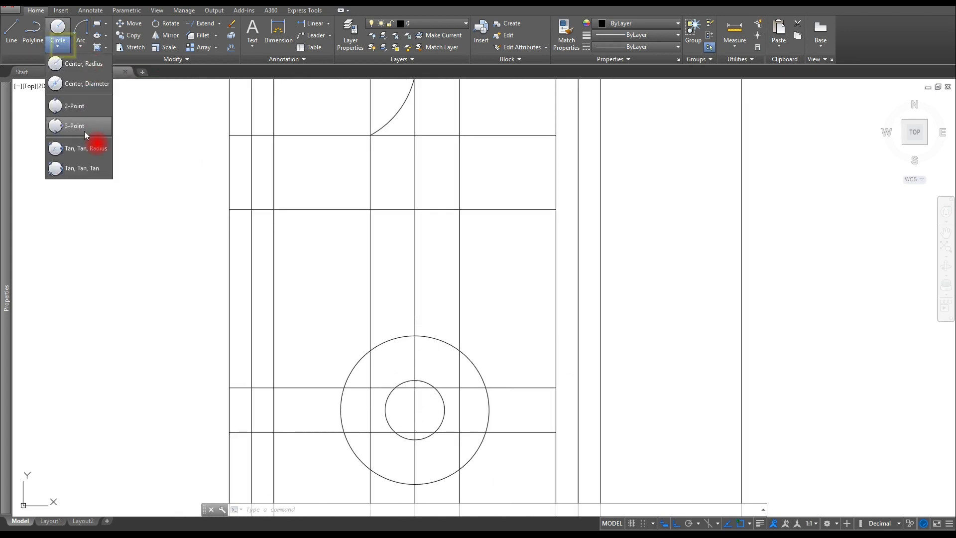
pyautogui.click(83, 65)
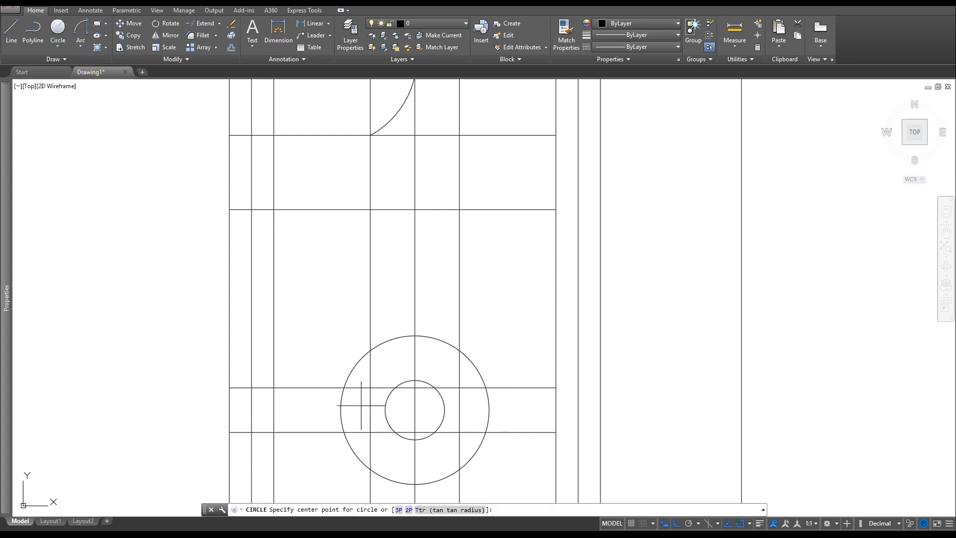
pyautogui.click(415, 409)
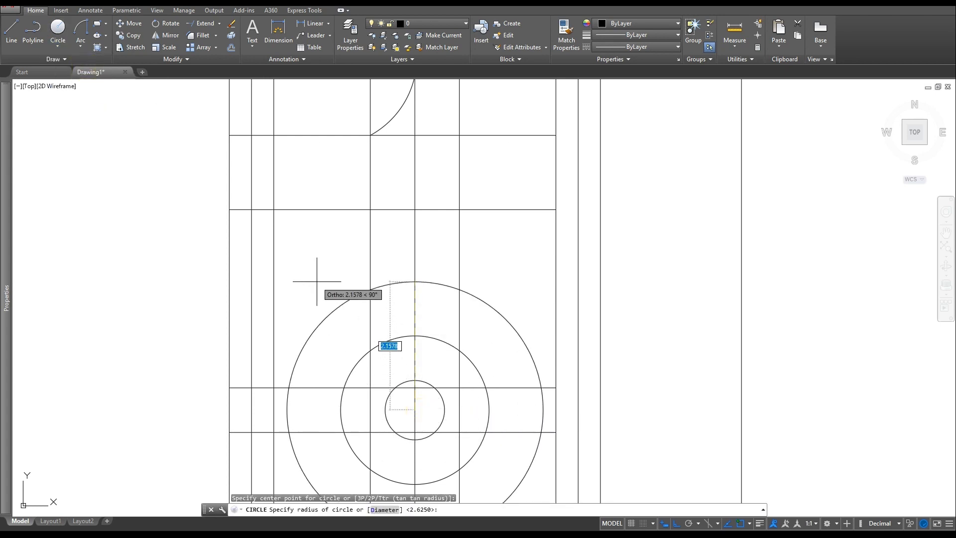
pyautogui.write('2-')
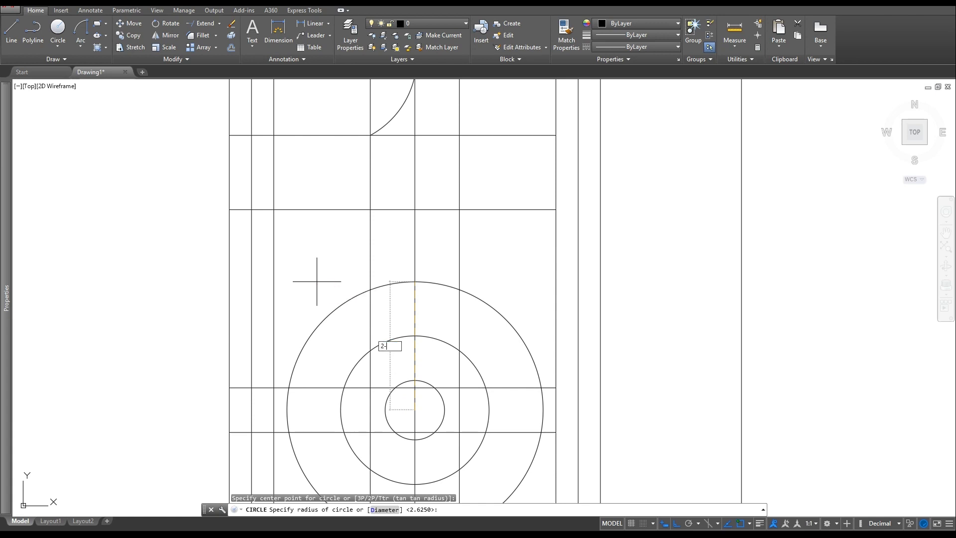
pyautogui.write('5/8')
pyautogui.press('Return')
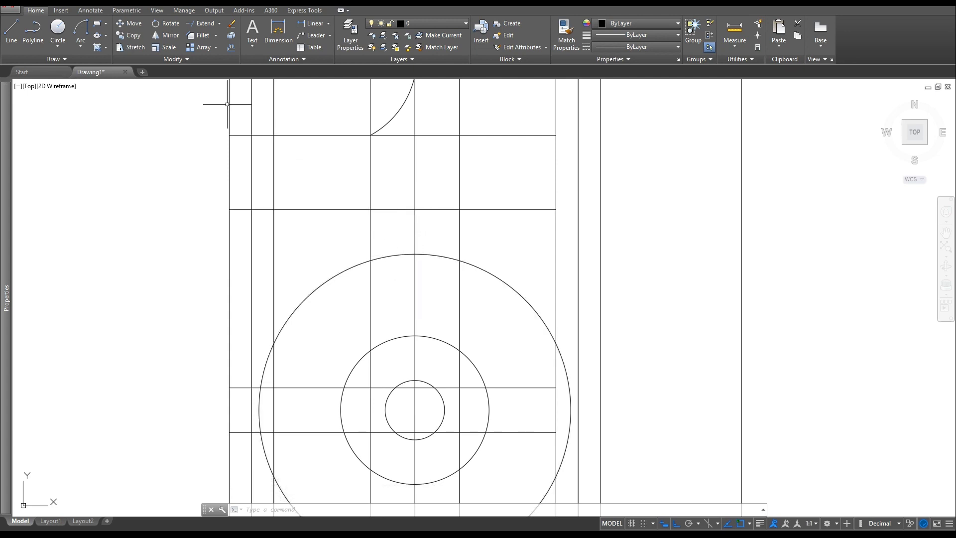
# - Offset the largest circle outward by the distance from its top to the horizontal line directly above it
pyautogui.click(231, 47)
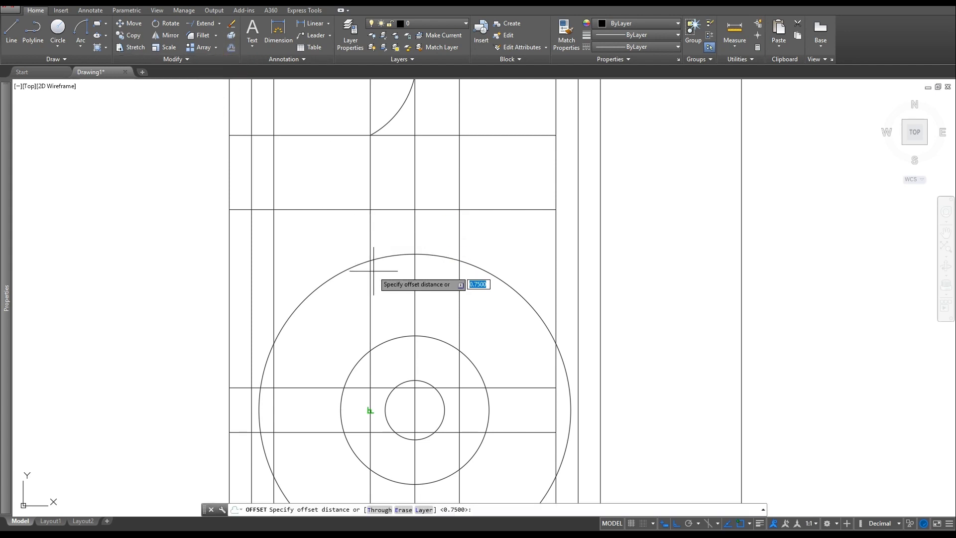
pyautogui.click(414, 255)
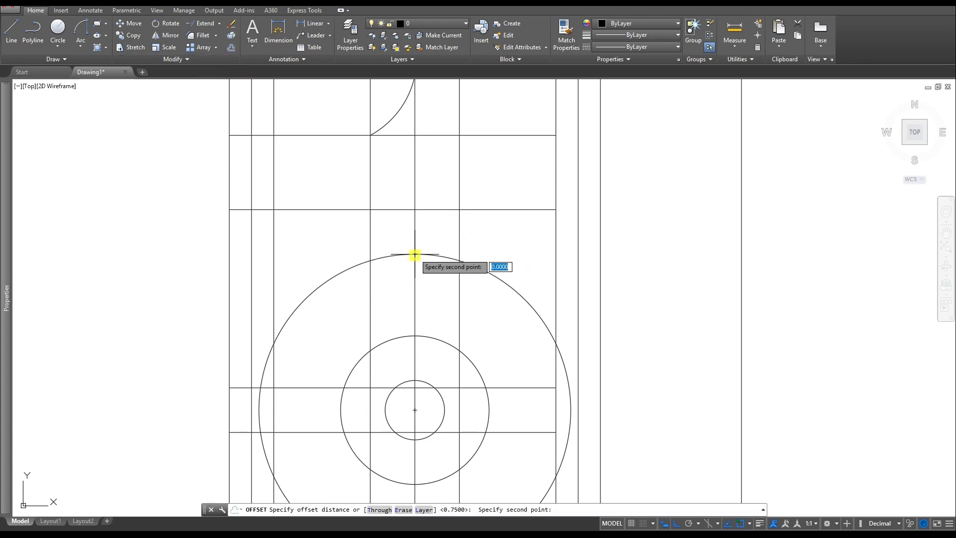
pyautogui.click(414, 210)
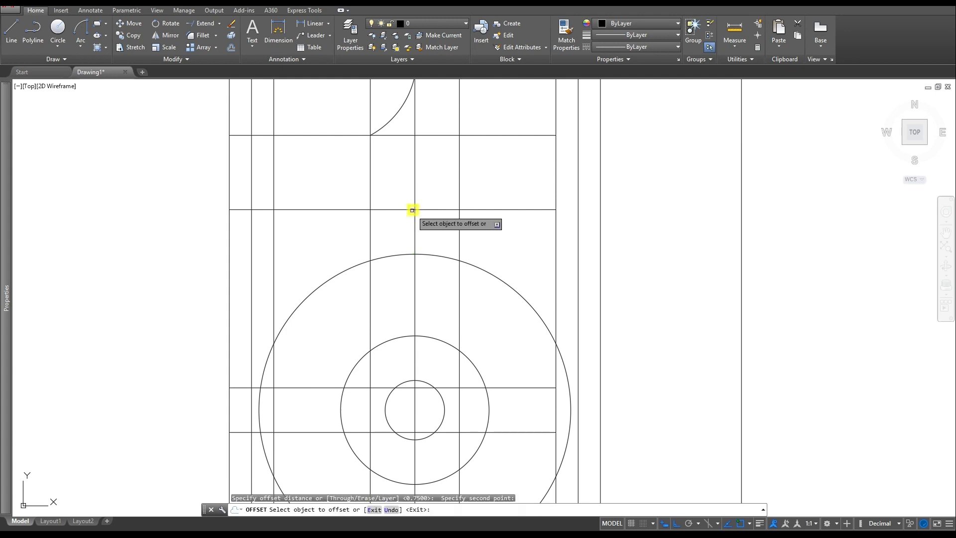
pyautogui.click(395, 256)
pyautogui.click(391, 219)
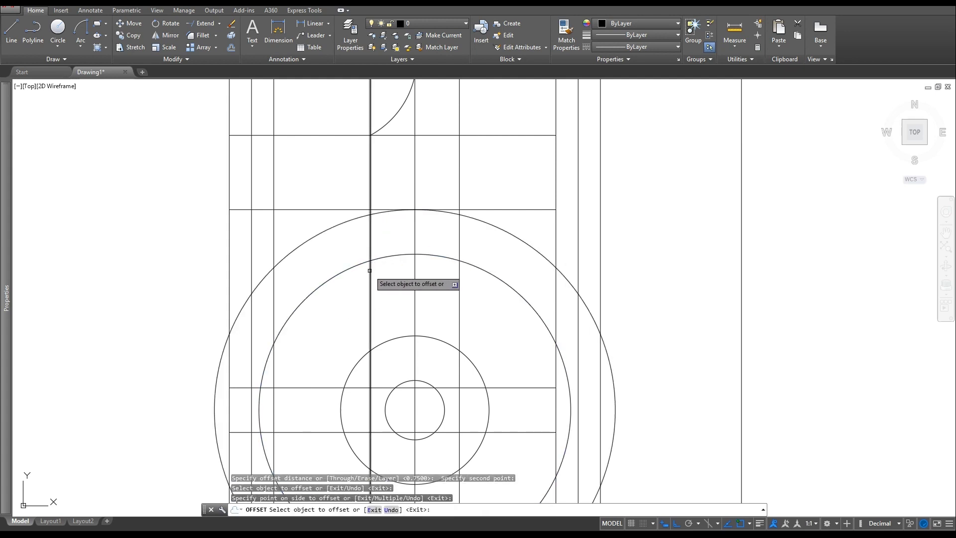
pyautogui.scroll(-3, 368, 268)
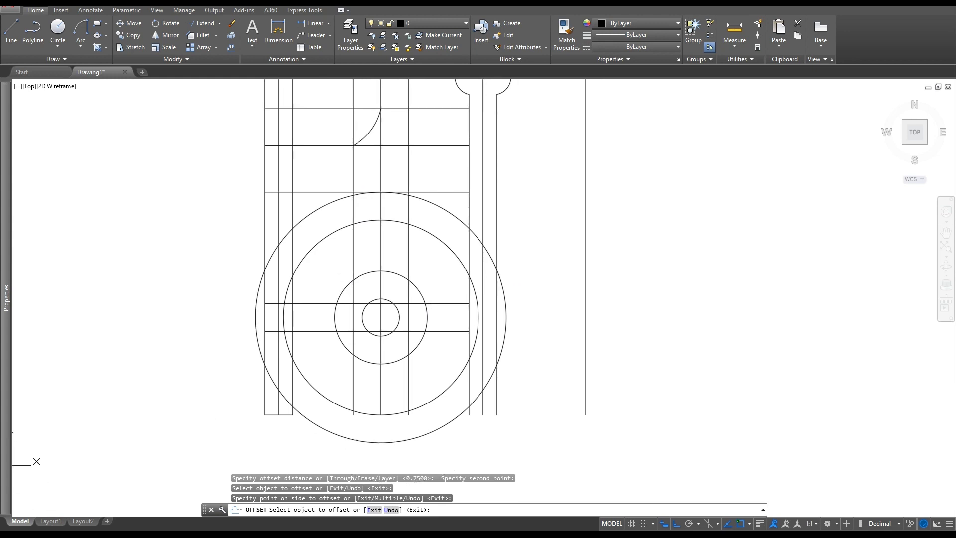
pyautogui.press('Escape')
pyautogui.press('Escape')
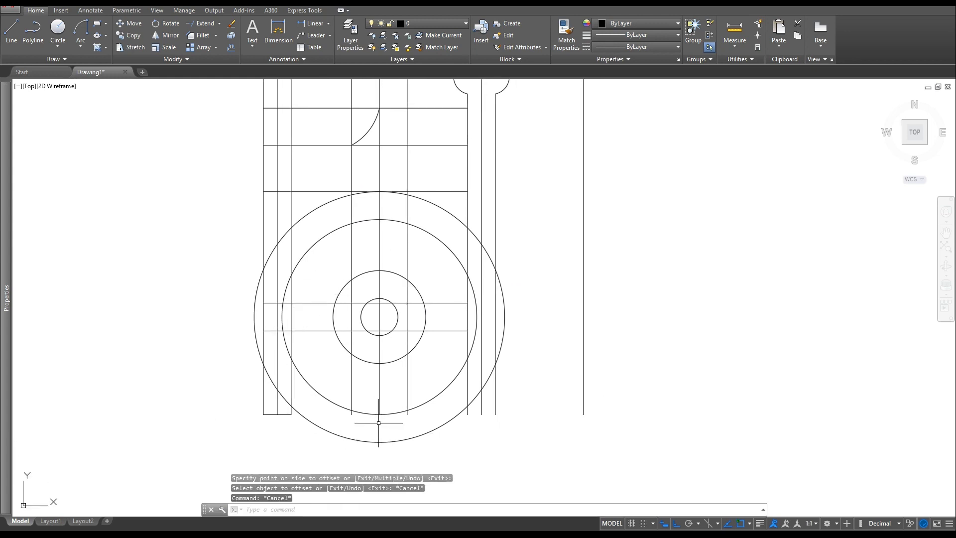
pyautogui.press('Escape')
pyautogui.press('Escape')
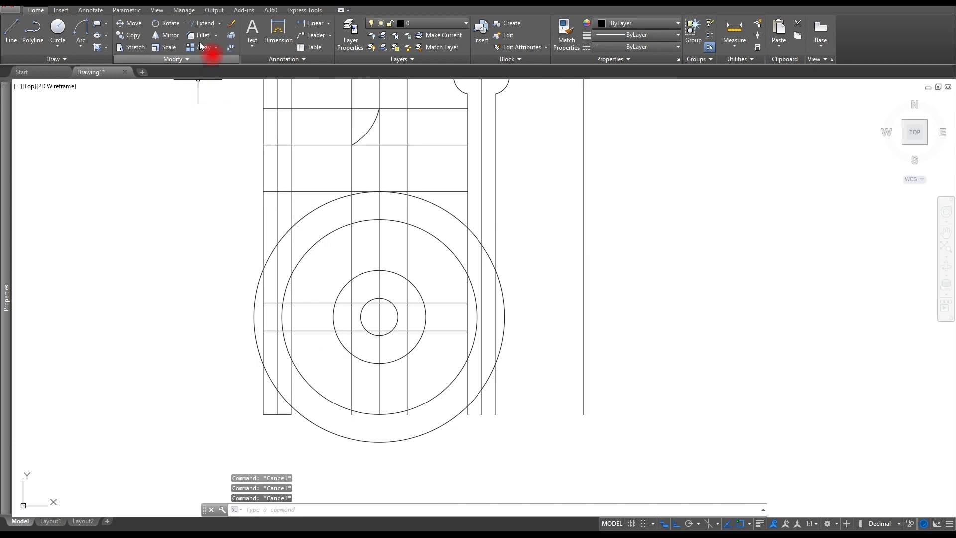
# - Trim away the lower portions of the two largest circles between the posts, using the facing post edges as cutting edges
pyautogui.click(220, 25)
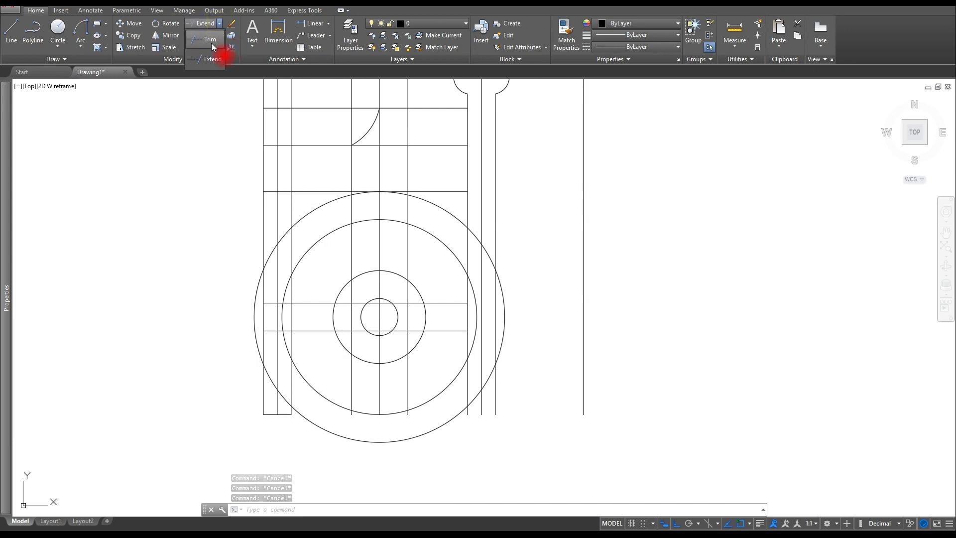
pyautogui.click(210, 44)
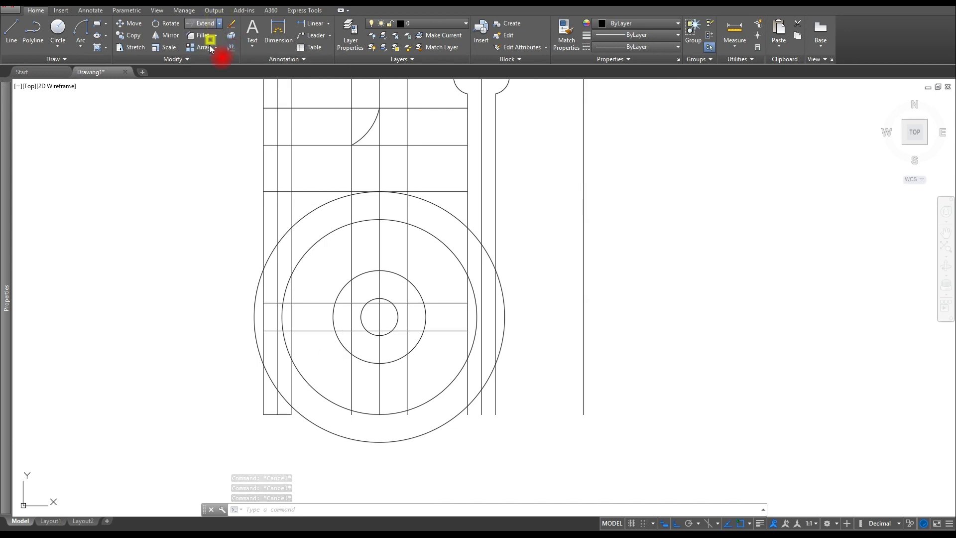
pyautogui.click(291, 215)
pyautogui.click(467, 249)
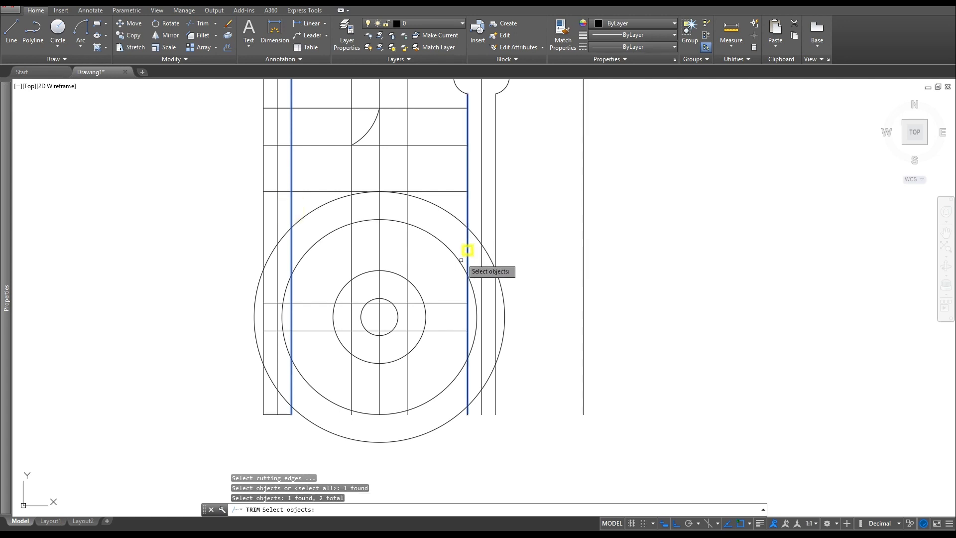
pyautogui.press('Return')
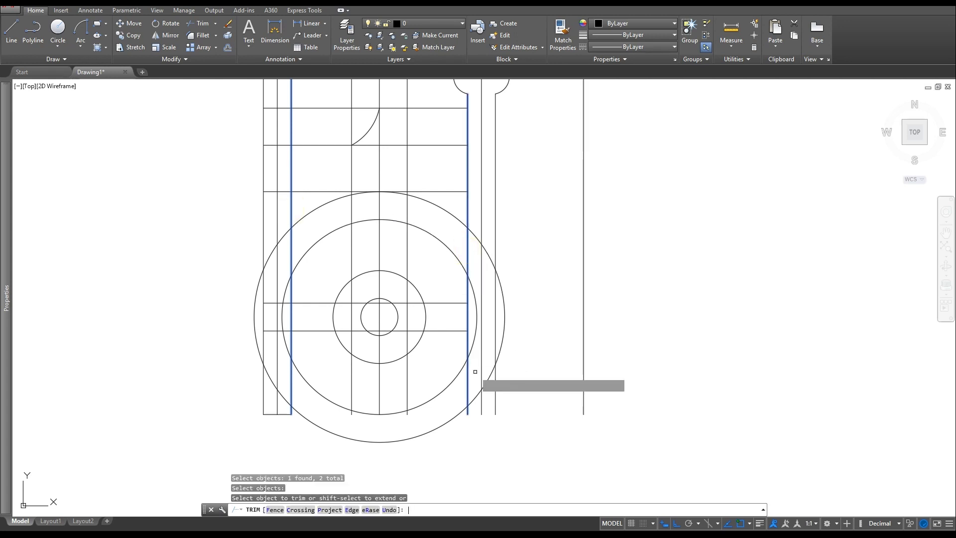
pyautogui.click(451, 440)
pyautogui.click(433, 378)
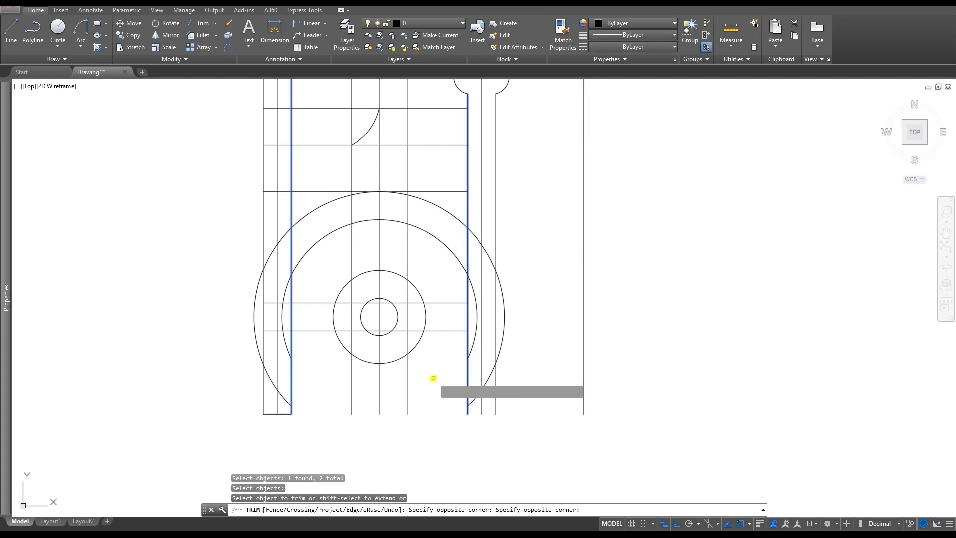
# - Trim the portions of the two largest circles lying outside the facing post edges, keeping only the upper arcs between the posts
pyautogui.click(470, 351)
pyautogui.click(476, 398)
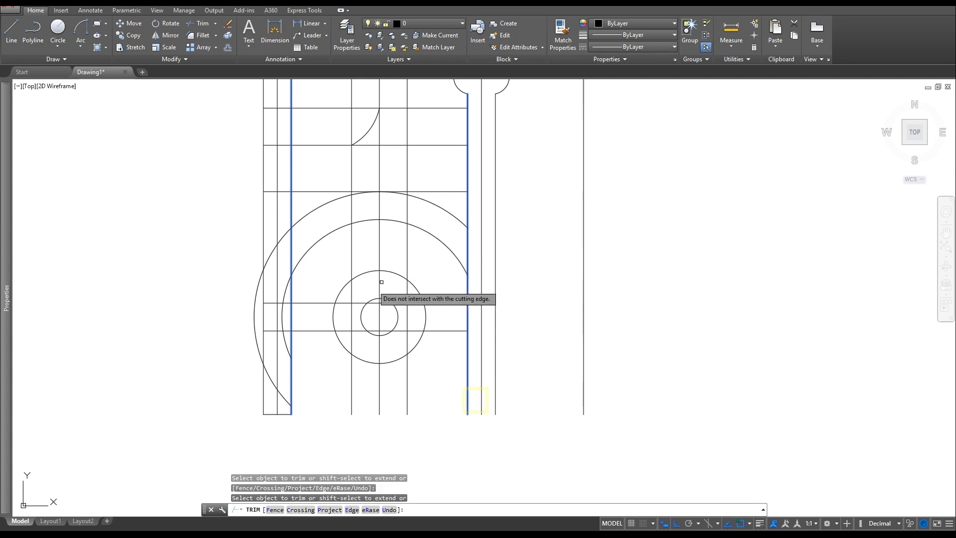
pyautogui.click(283, 398)
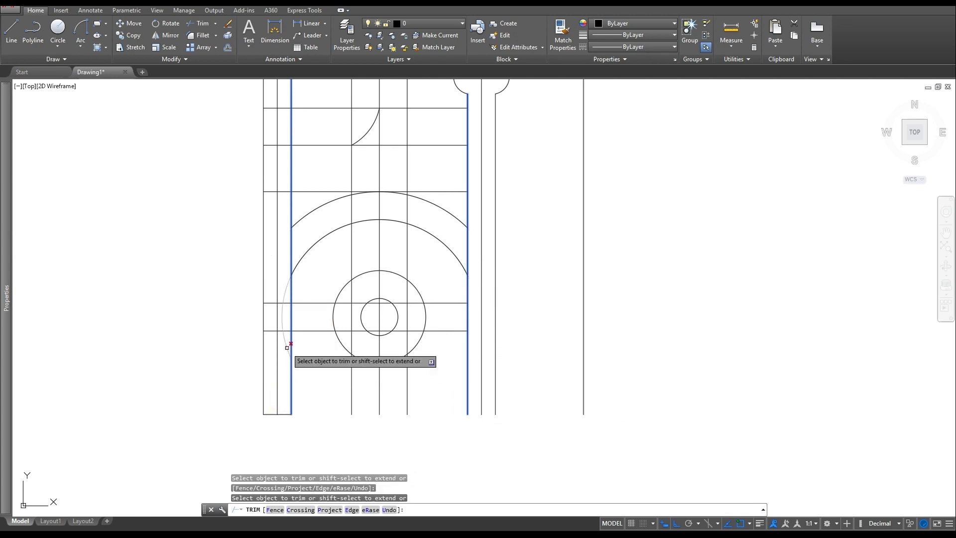
pyautogui.click(286, 347)
pyautogui.moveTo(298, 246); pyautogui.dragTo(281, 356, button='middle')
pyautogui.scroll(3, 326, 283)
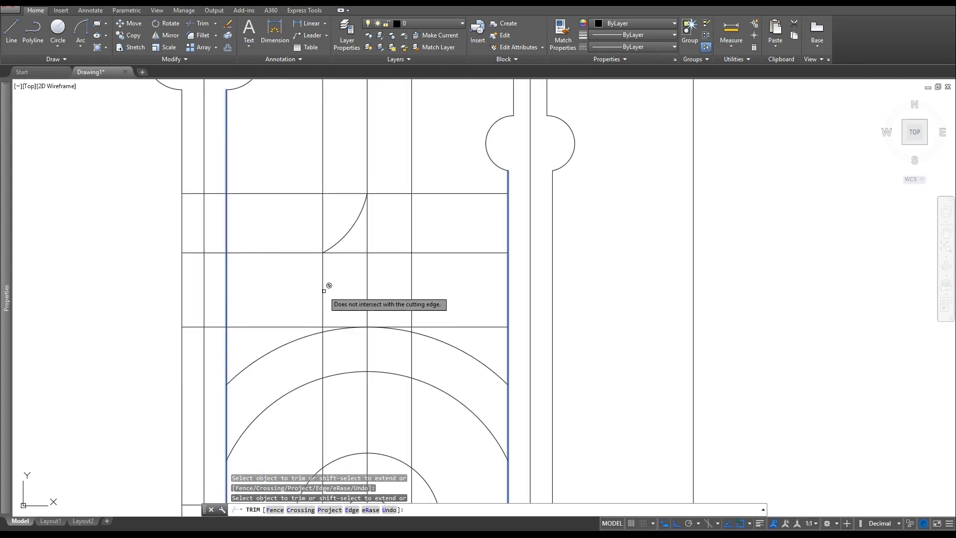
pyautogui.press('Escape')
pyautogui.press('Escape')
pyautogui.press('Escape')
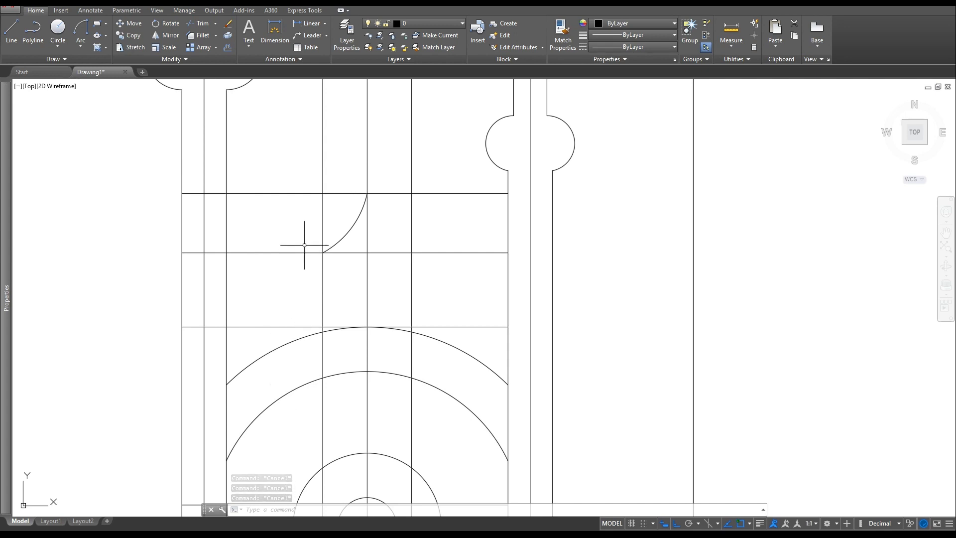
# - Mirror the two large arcs between the posts upward across the horizontal line tangent to the outer arc, keeping the originals
pyautogui.click(166, 35)
pyautogui.click(257, 366)
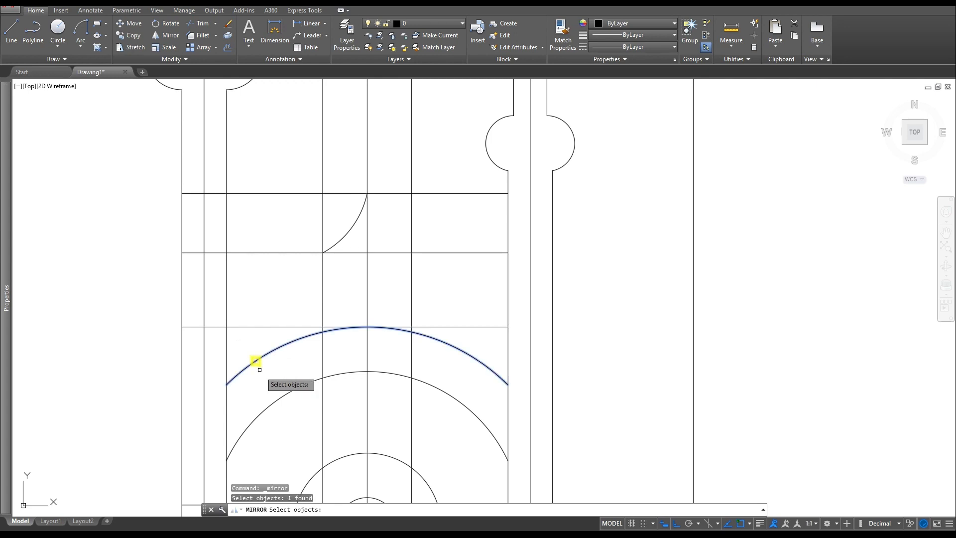
pyautogui.click(284, 396)
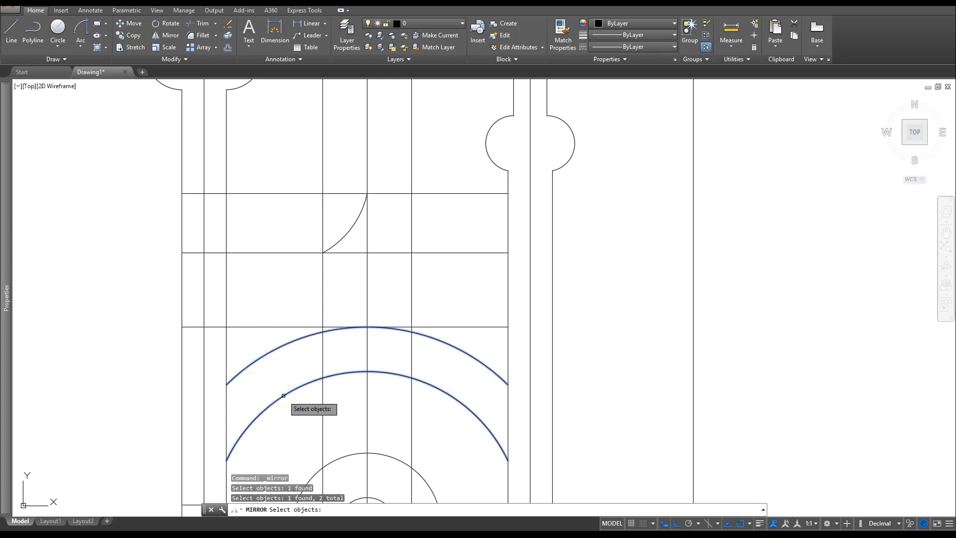
pyautogui.press('Return')
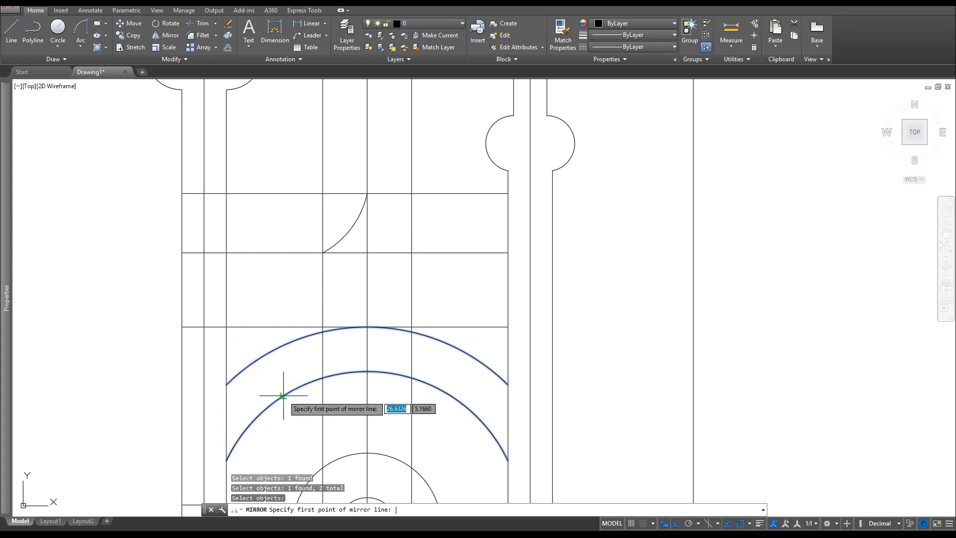
pyautogui.click(227, 326)
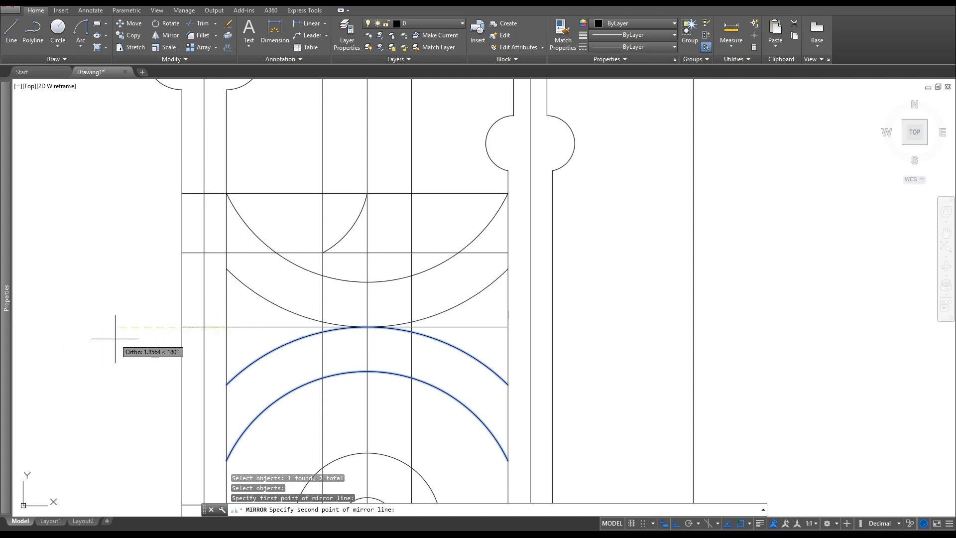
pyautogui.click(93, 336)
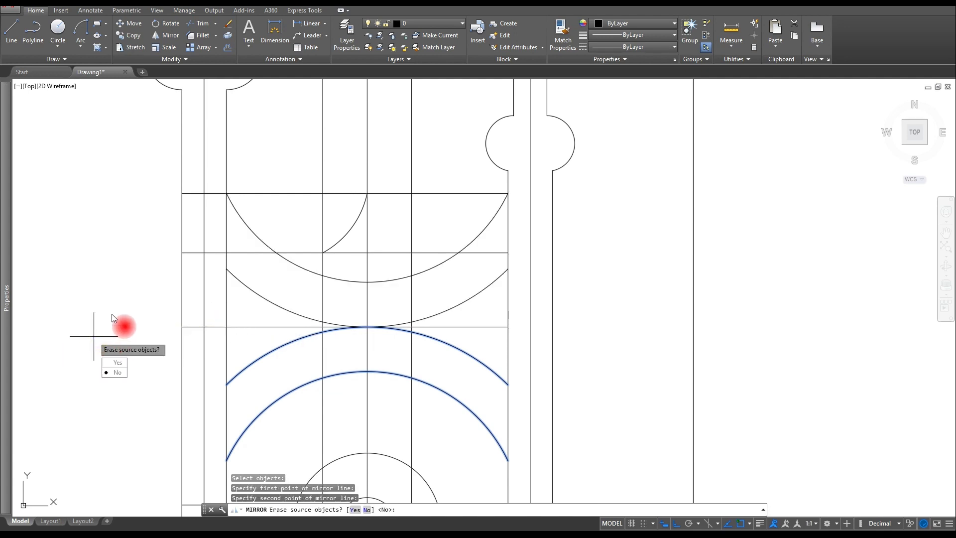
pyautogui.rightClick(111, 313)
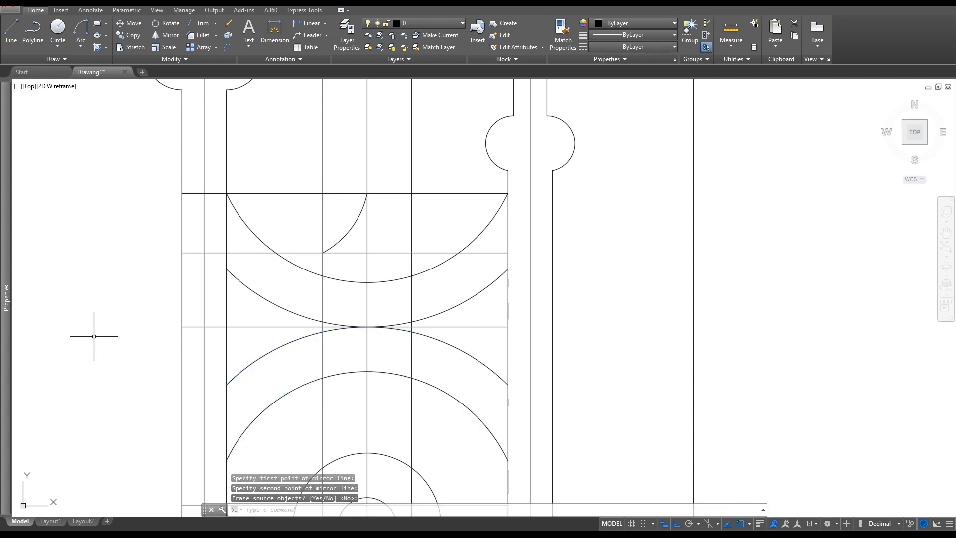
# - Mirror the small arc downward across the horizontal guide line through its lower end, keeping the original
pyautogui.scroll(4, 355, 243)
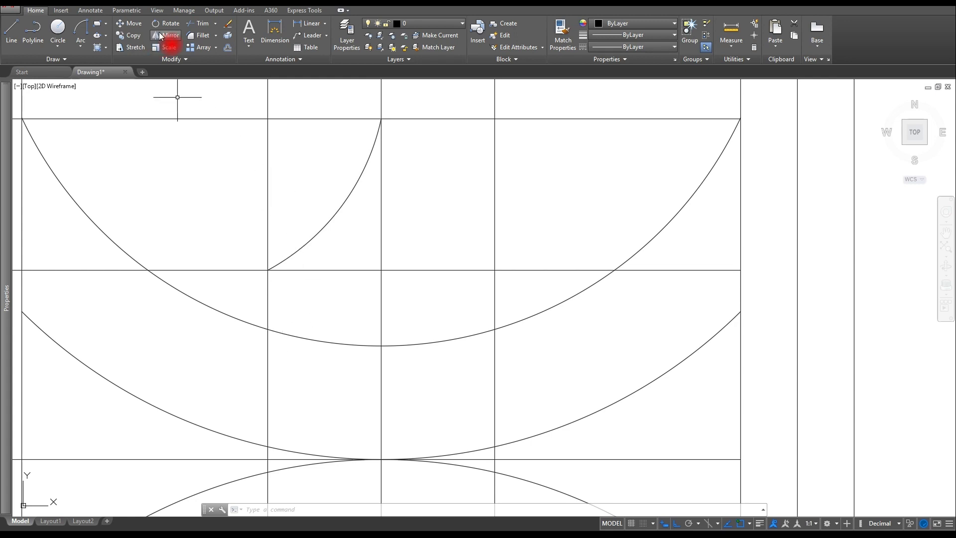
pyautogui.click(309, 239)
pyautogui.press('Return')
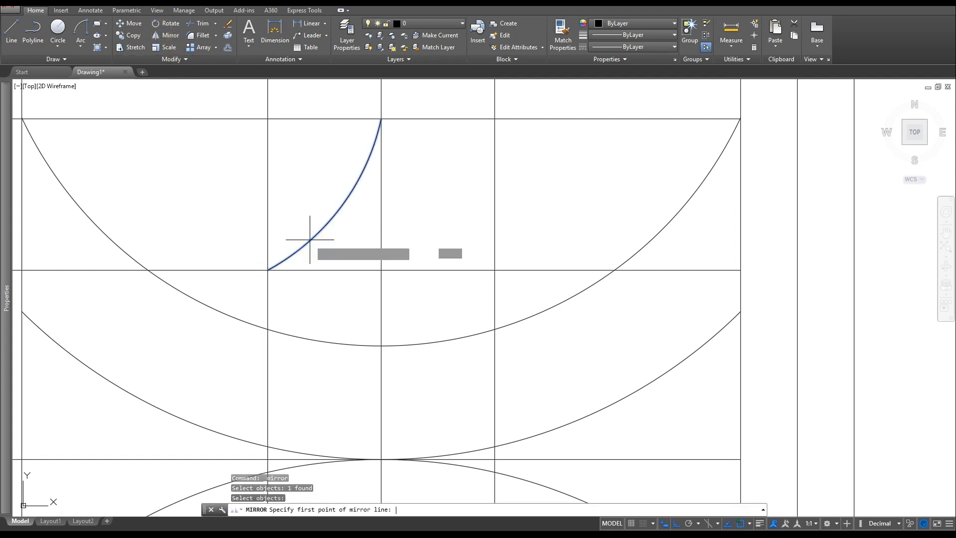
pyautogui.click(268, 270)
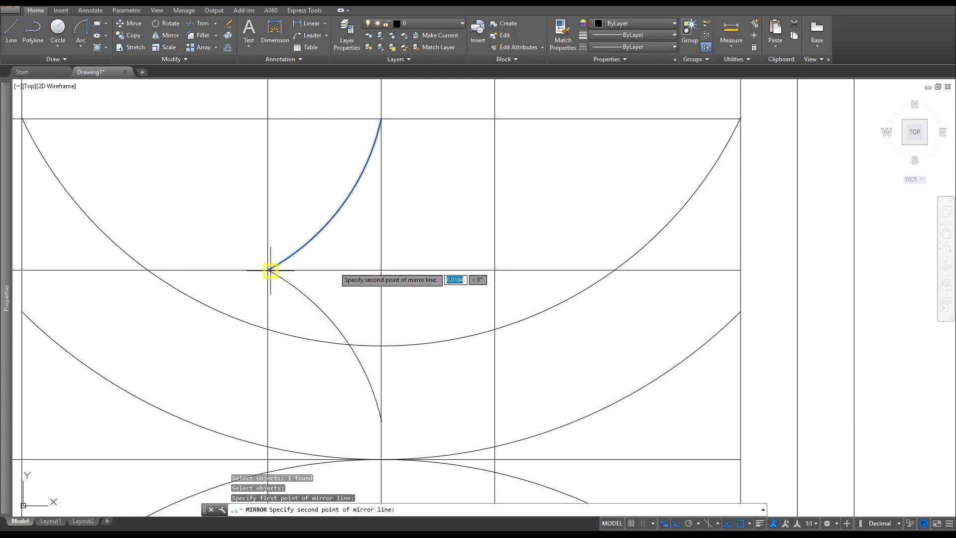
pyautogui.click(435, 240)
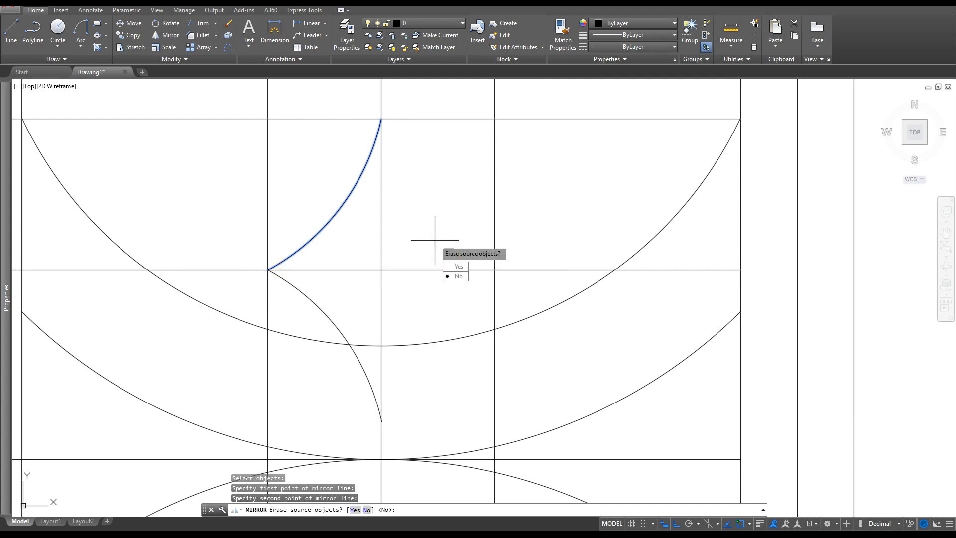
pyautogui.press('Return')
pyautogui.press('Escape')
pyautogui.press('Escape')
# - Mirror the two small arcs across the vertical centre line between the posts to form a four-pointed star, keeping the originals
pyautogui.scroll(-4, 352, 277)
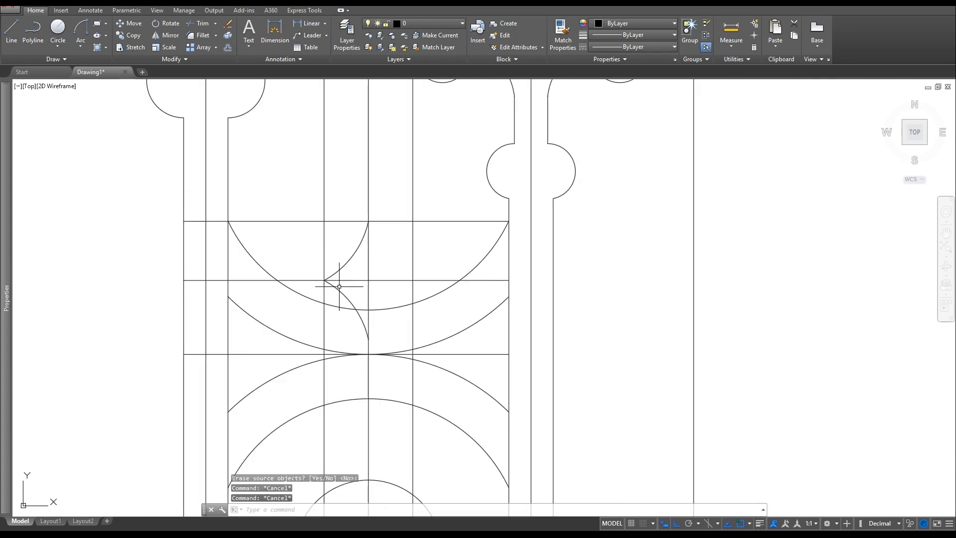
pyautogui.scroll(2, 339, 286)
pyautogui.press('Escape')
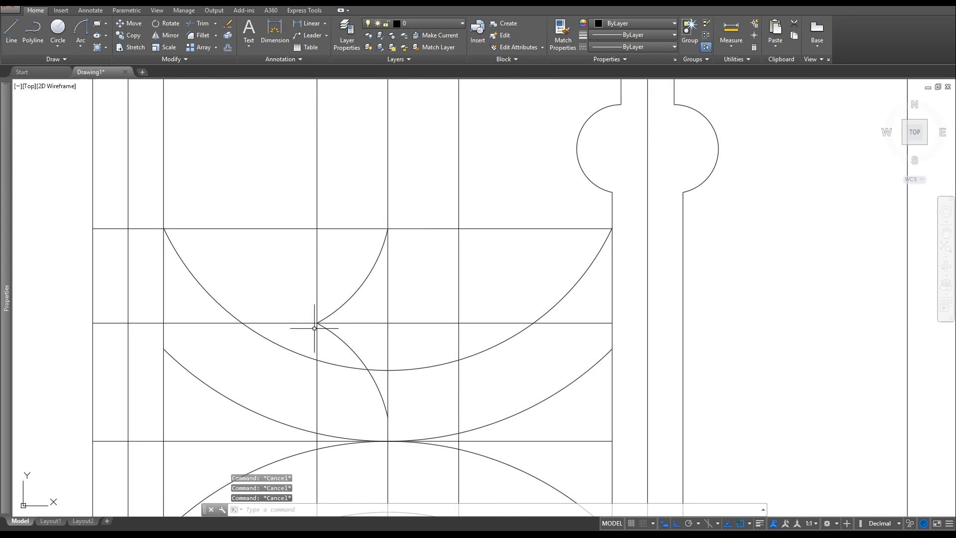
pyautogui.write('MI')
pyautogui.press('Return')
pyautogui.click(338, 338)
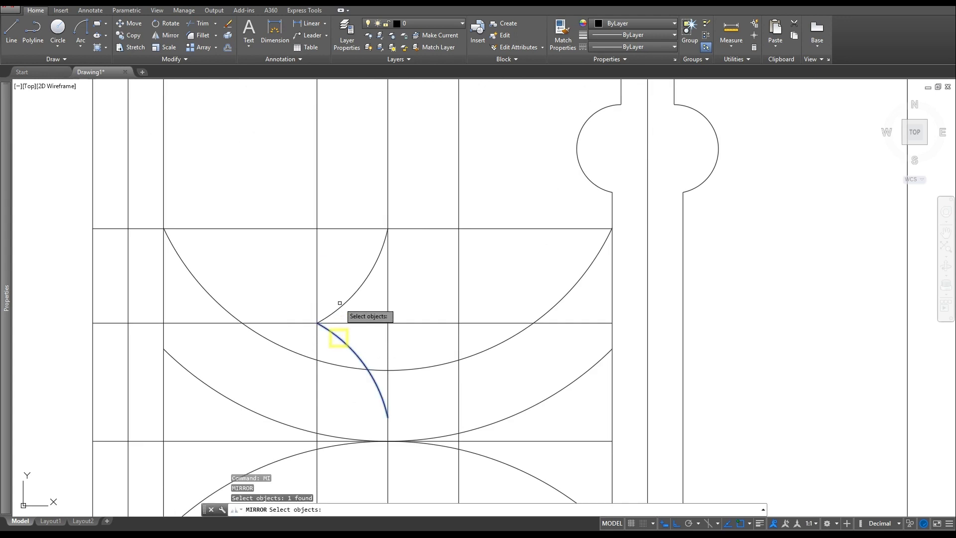
pyautogui.click(340, 303)
pyautogui.click(332, 282)
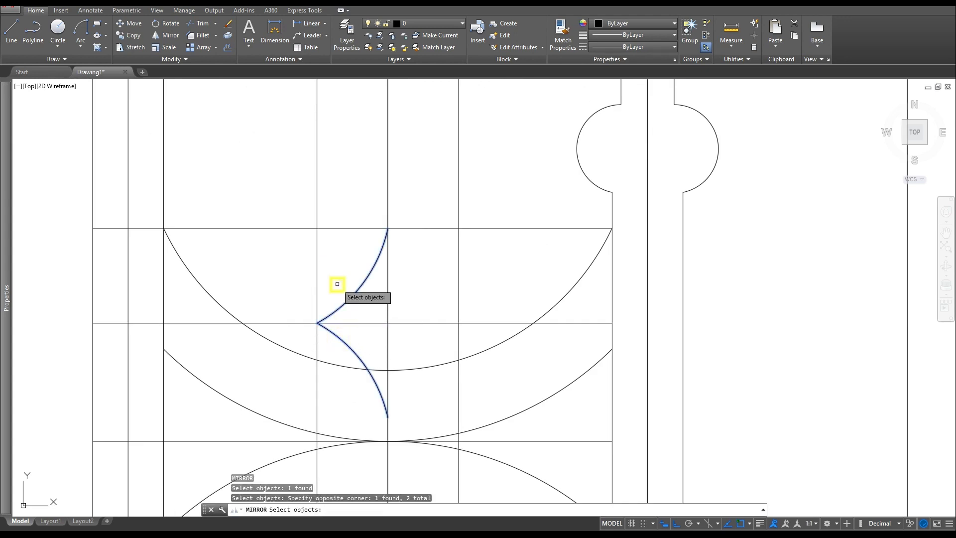
pyautogui.press('Return')
pyautogui.click(387, 229)
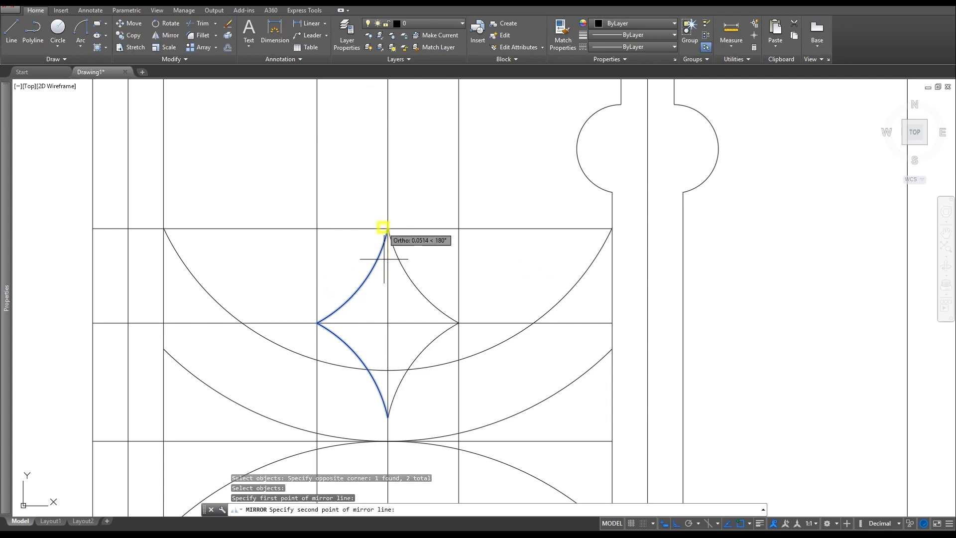
pyautogui.click(401, 317)
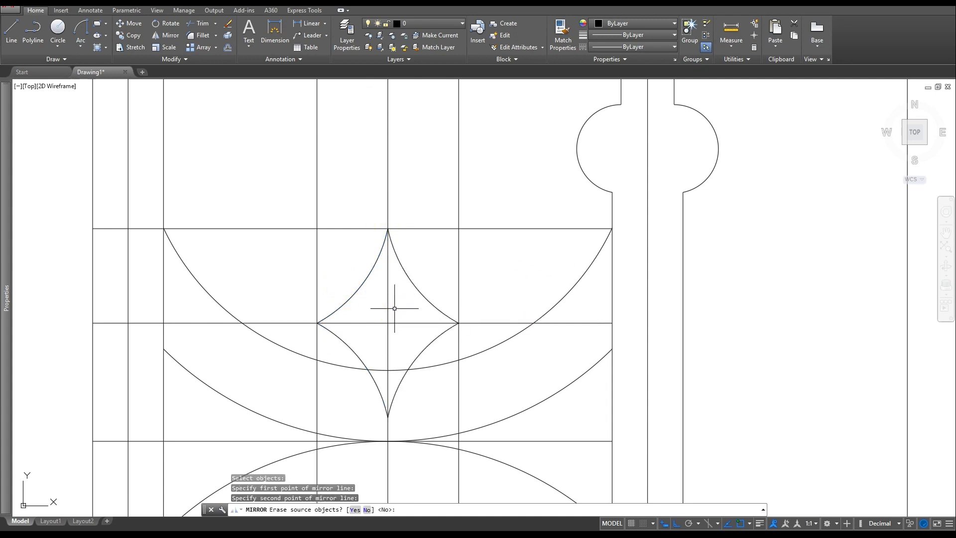
pyautogui.press('Return')
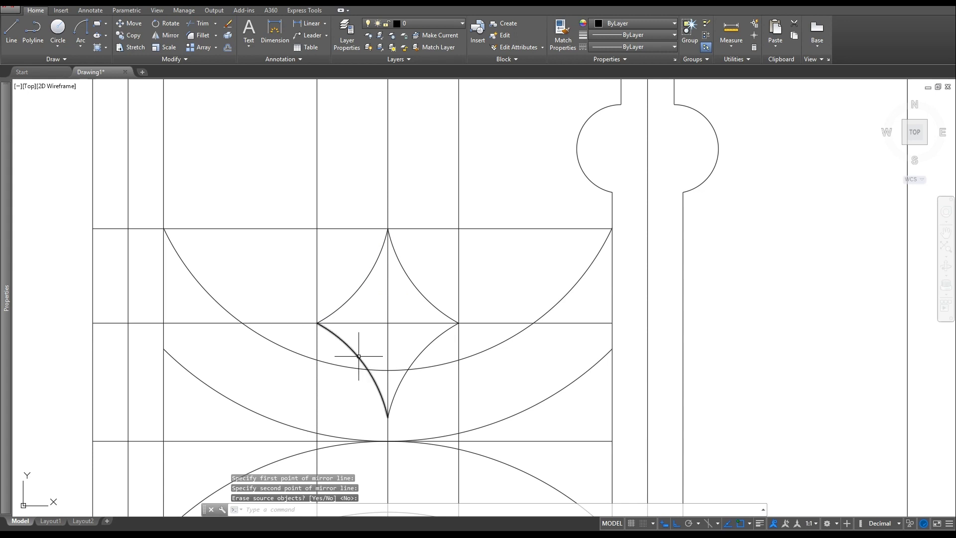
pyautogui.press('Escape')
pyautogui.press('Escape')
pyautogui.press('Escape')
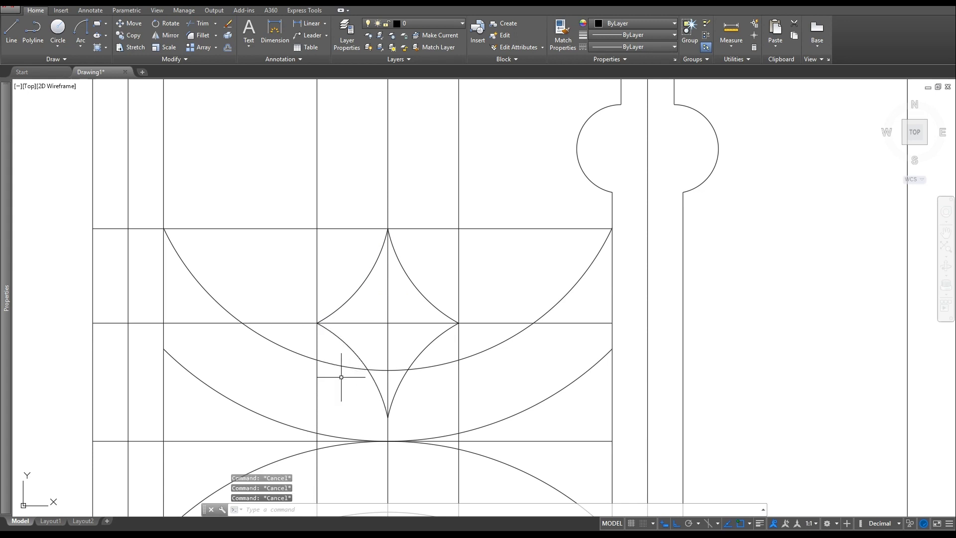
# - Trim away the star's lower tip below the upper mirrored large arc and the piece of that arc inside the star
pyautogui.write('tr')
pyautogui.press('Return')
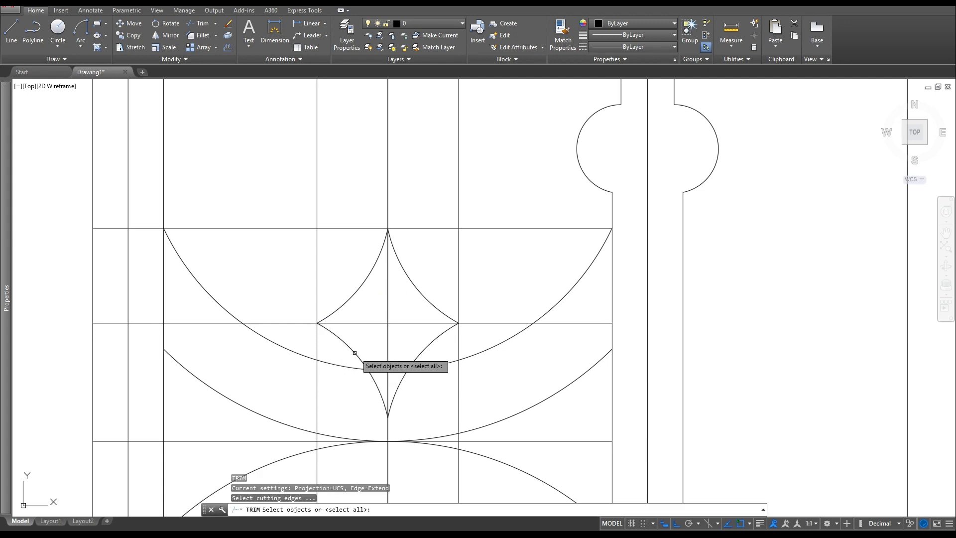
pyautogui.click(370, 355)
pyautogui.click(336, 379)
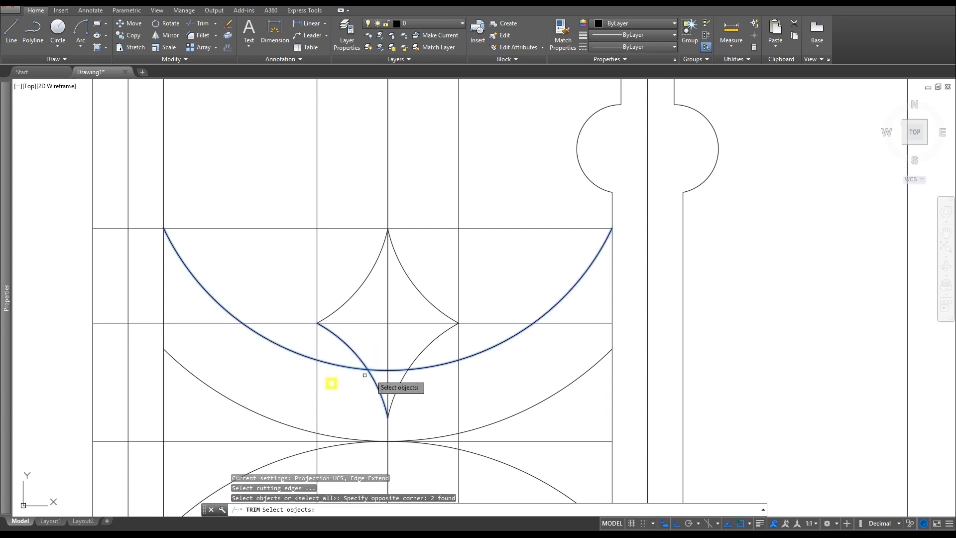
pyautogui.click(424, 377)
pyautogui.click(397, 335)
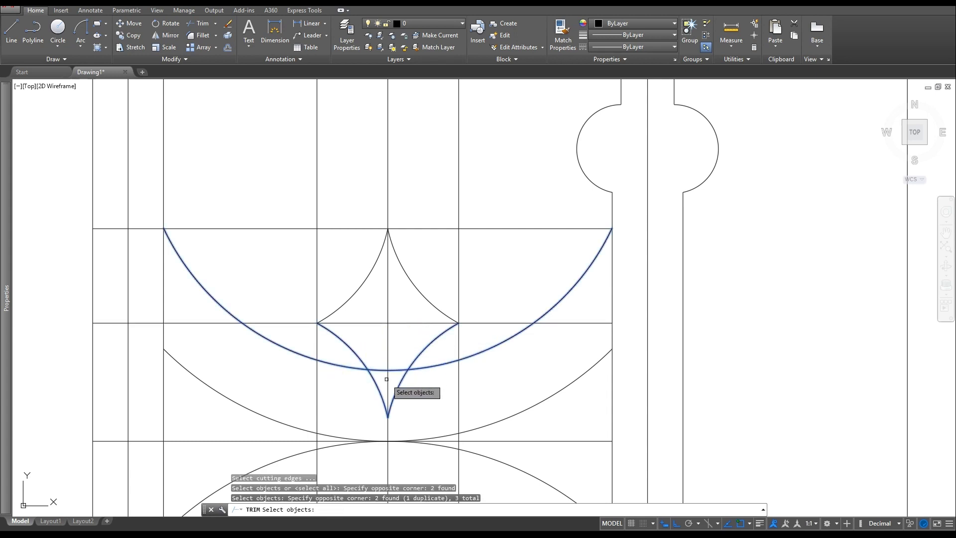
pyautogui.press('Return')
pyautogui.click(379, 397)
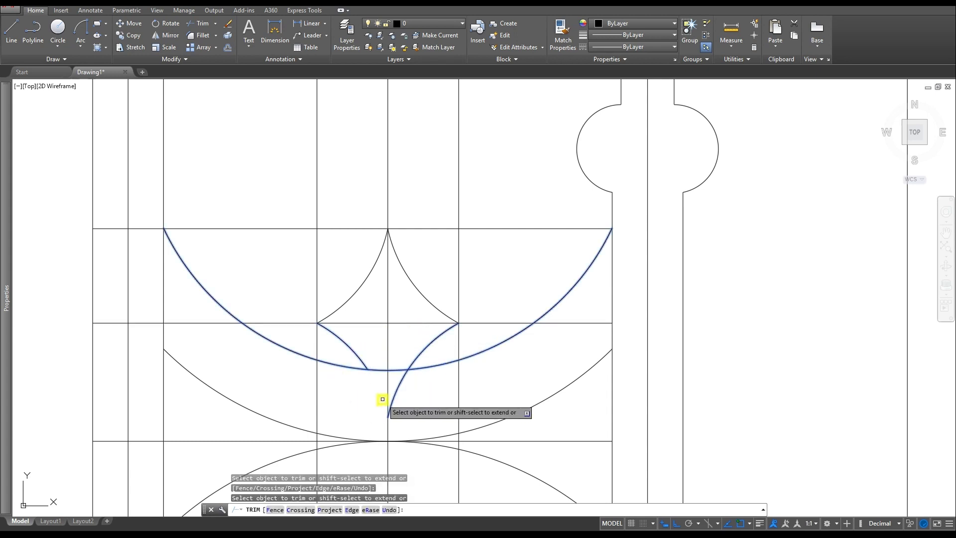
pyautogui.click(394, 398)
pyautogui.click(397, 369)
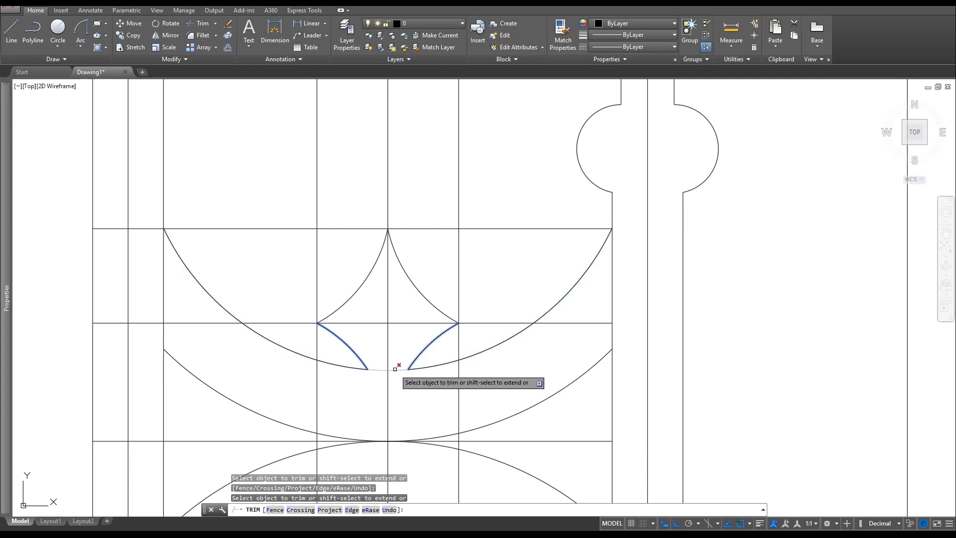
pyautogui.press('Escape')
pyautogui.press('Escape')
pyautogui.press('Escape')
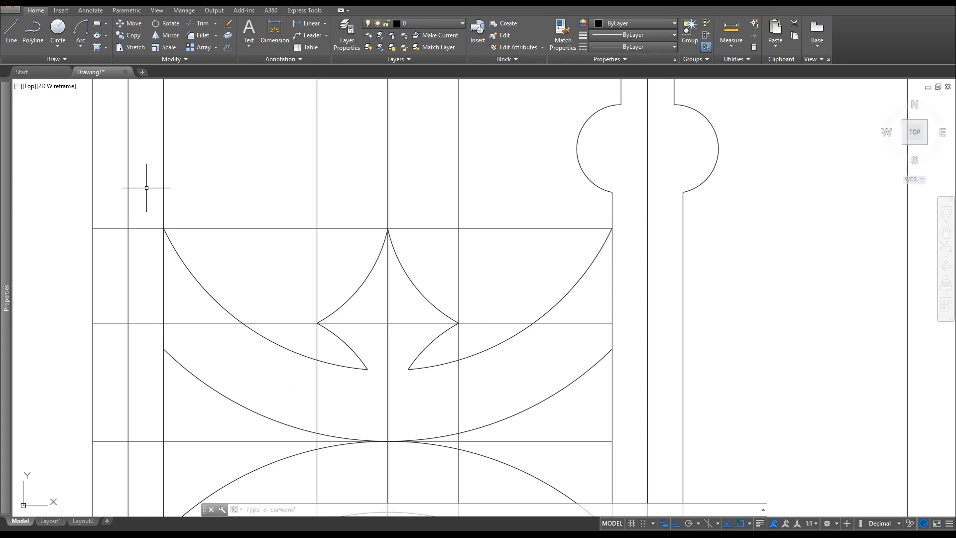
# - Fillet both sharp corners where the star's lower arcs meet the two halves of the trimmed large arc, using a 1/8 radius
pyautogui.click(201, 36)
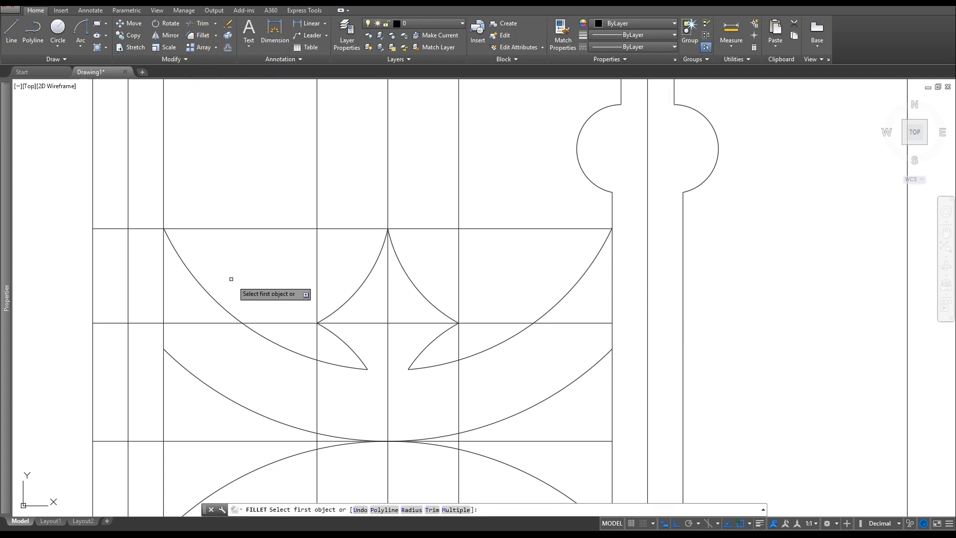
pyautogui.click(411, 509)
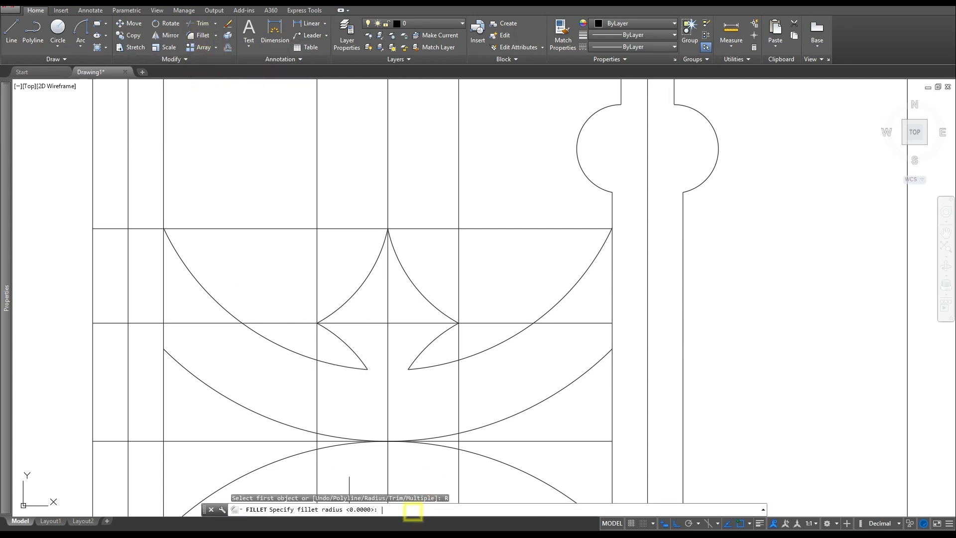
pyautogui.write('1/8')
pyautogui.press('Return')
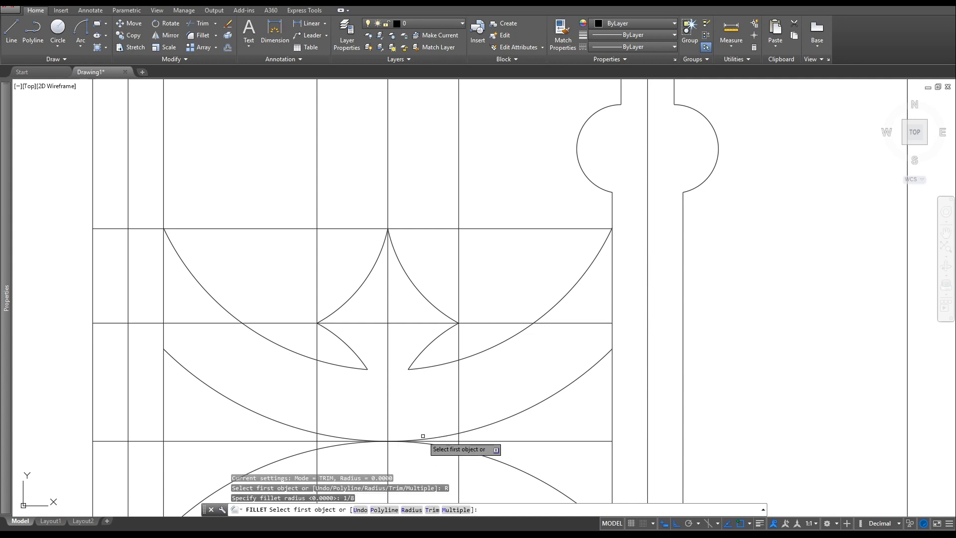
pyautogui.click(358, 356)
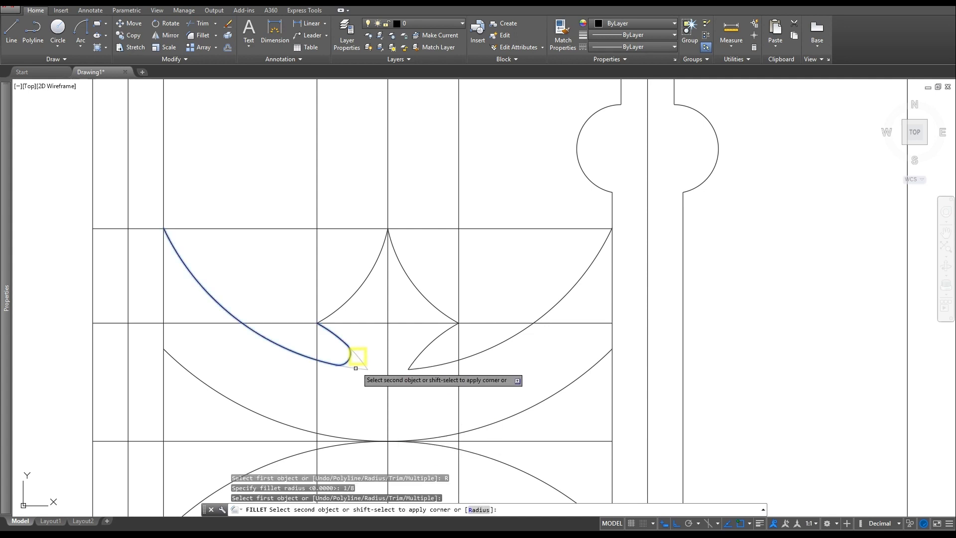
pyautogui.click(350, 366)
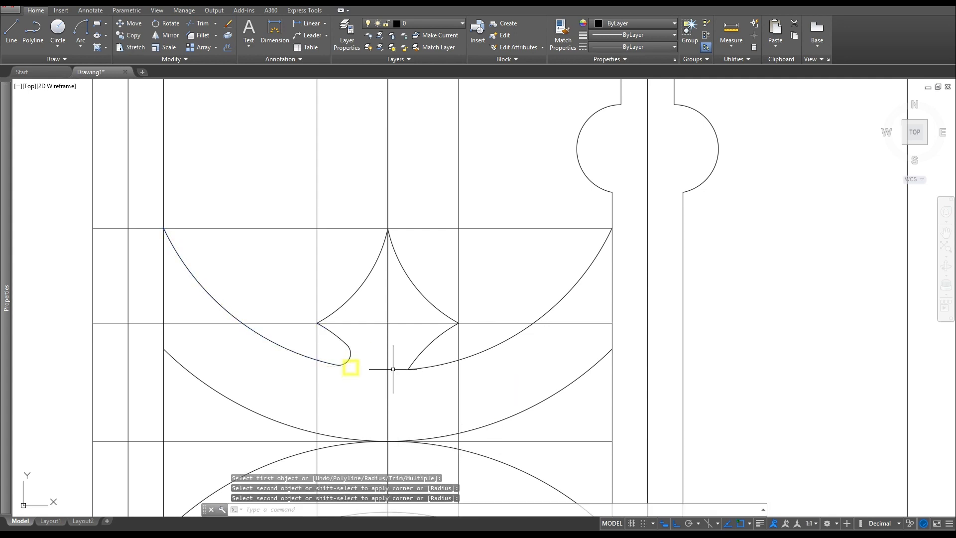
pyautogui.press('Return')
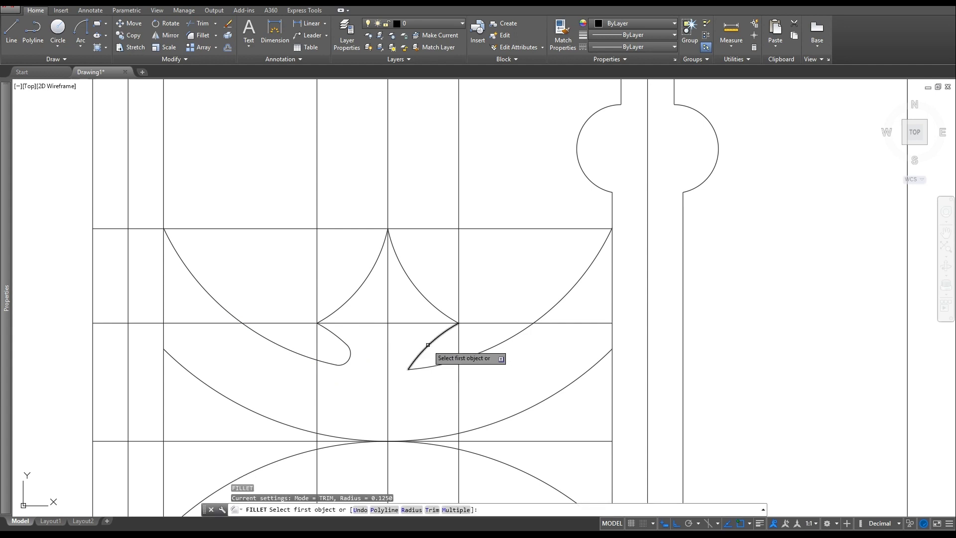
pyautogui.click(434, 360)
pyautogui.click(427, 368)
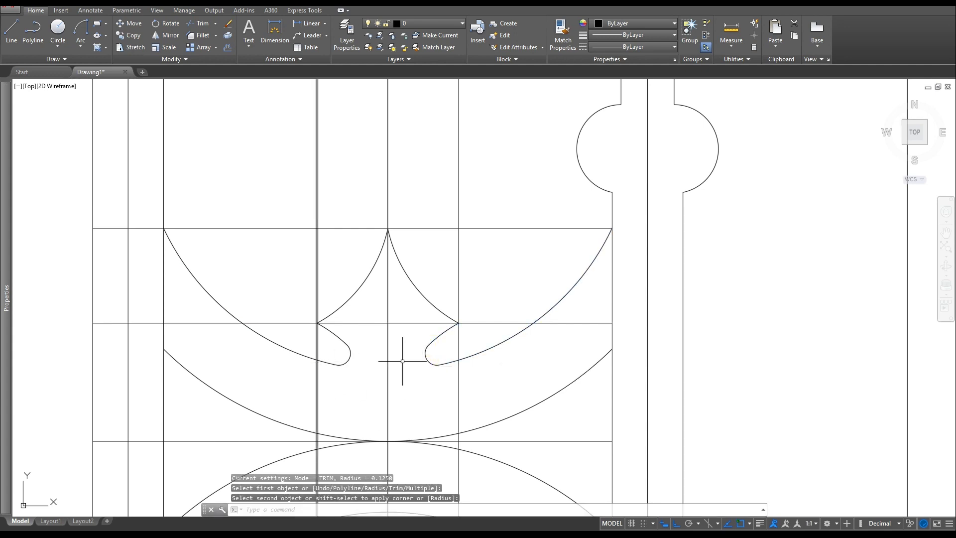
pyautogui.scroll(-2, 354, 362)
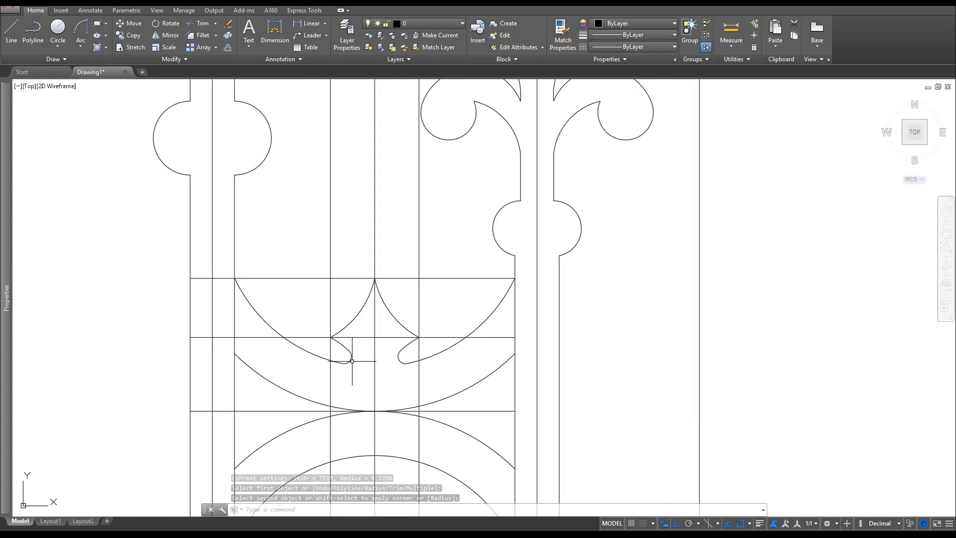
pyautogui.moveTo(354, 436)
pyautogui.mouseDown(button='middle')
pyautogui.moveTo(351, 387)
pyautogui.moveTo(377, 390)
pyautogui.mouseUp(button='middle')
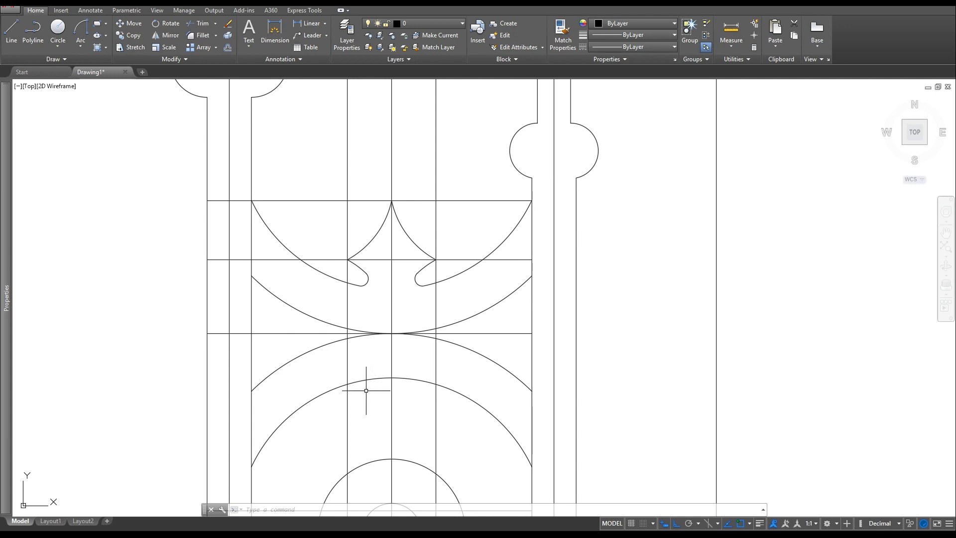
pyautogui.press('Escape')
pyautogui.press('Escape')
pyautogui.press('Escape')
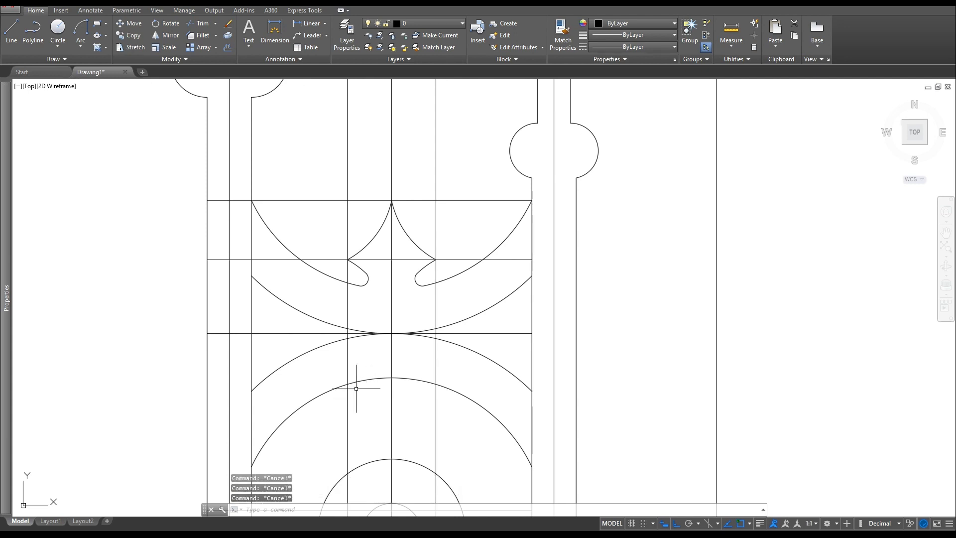
pyautogui.moveTo(356, 394); pyautogui.dragTo(350, 392, button='middle')
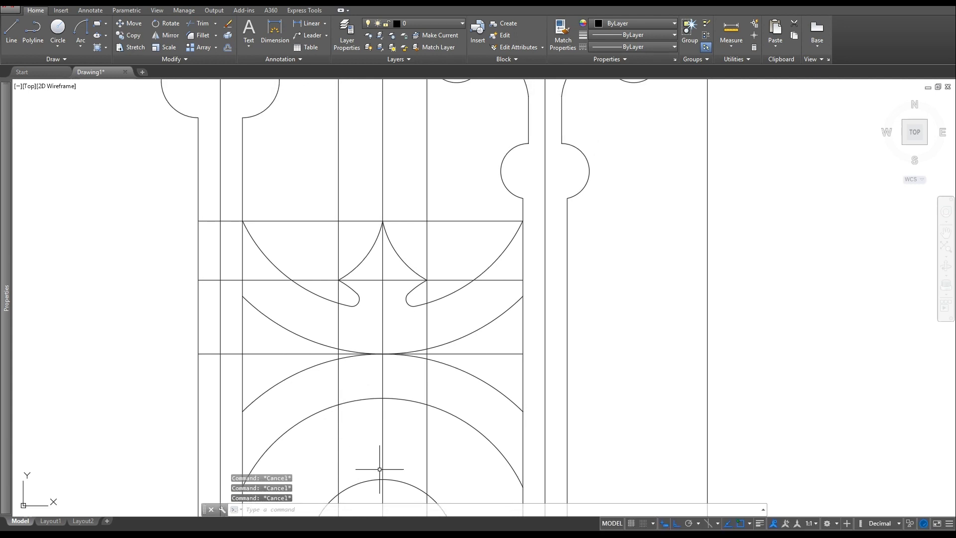
# - Delete the inner of the two large upward-bulging arcs directly above the concentric circles
pyautogui.scroll(2, 344, 244)
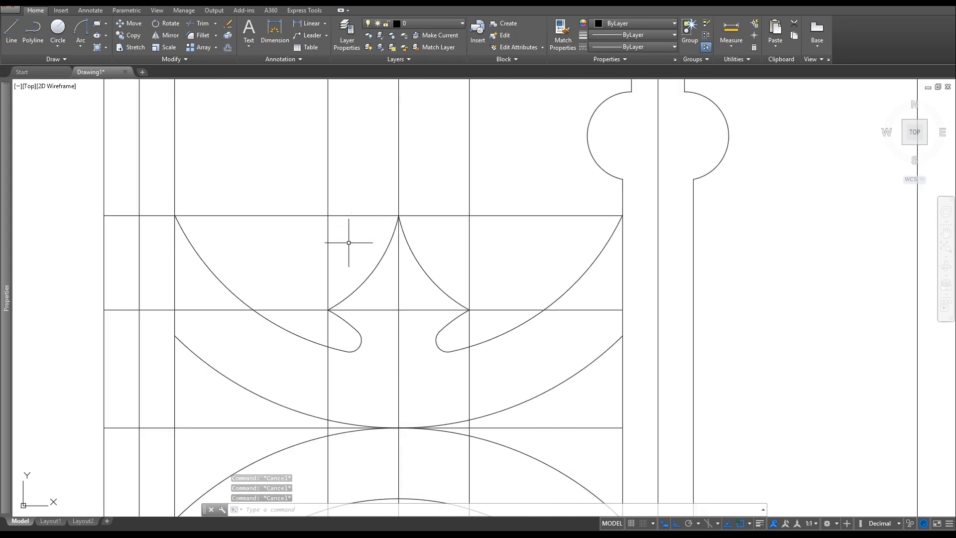
pyautogui.scroll(-4, 322, 300)
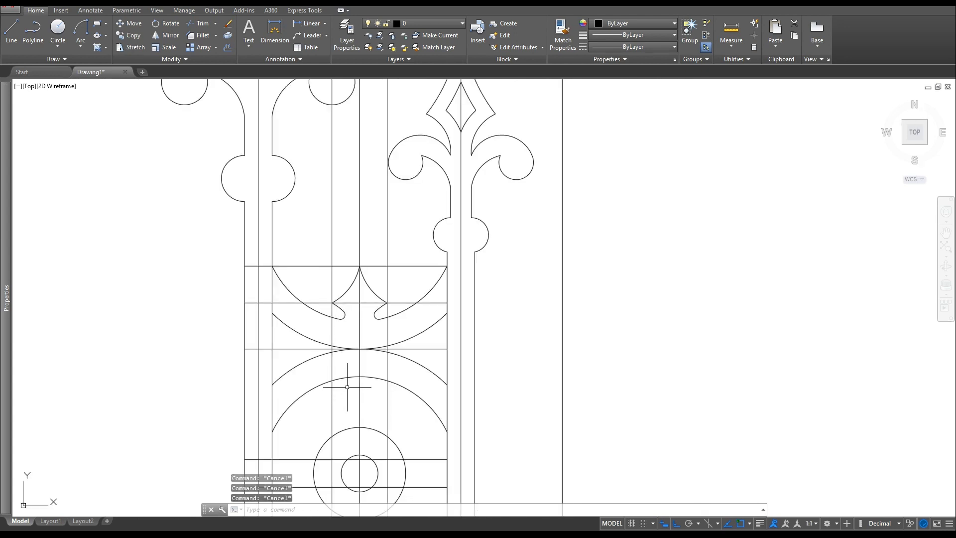
pyautogui.click(343, 377)
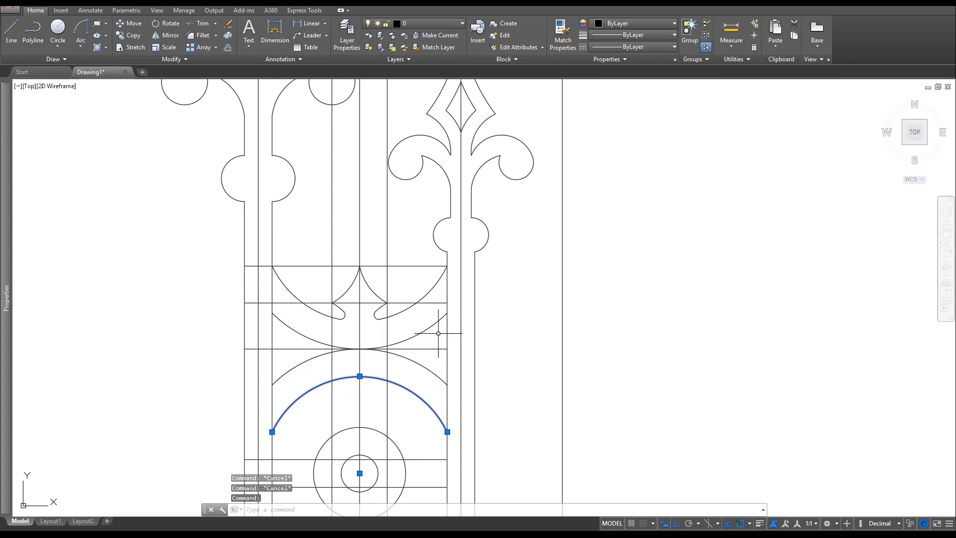
pyautogui.press('Delete')
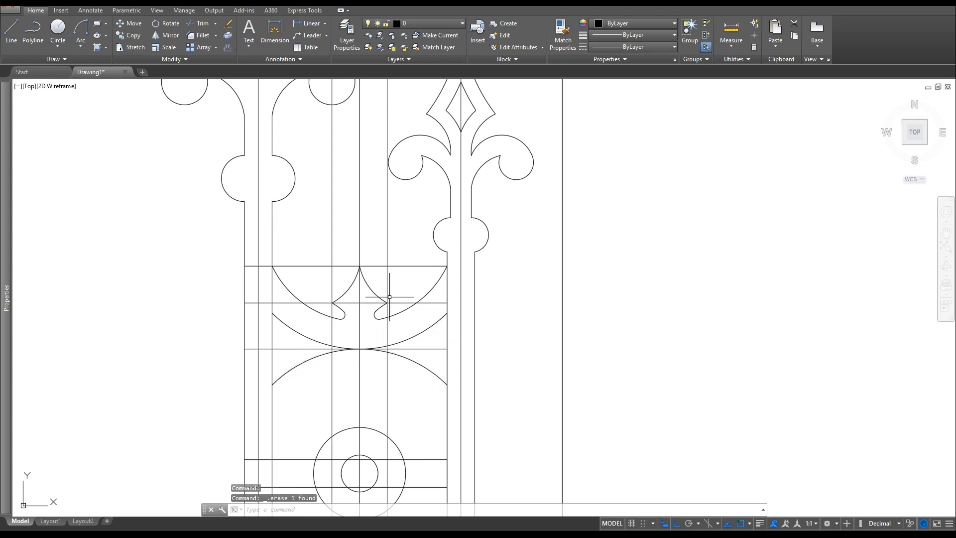
# - Erase the three vertical guide lines between the posts and the two upper horizontal guide lines crossing the star's tip and side points
pyautogui.click(399, 247)
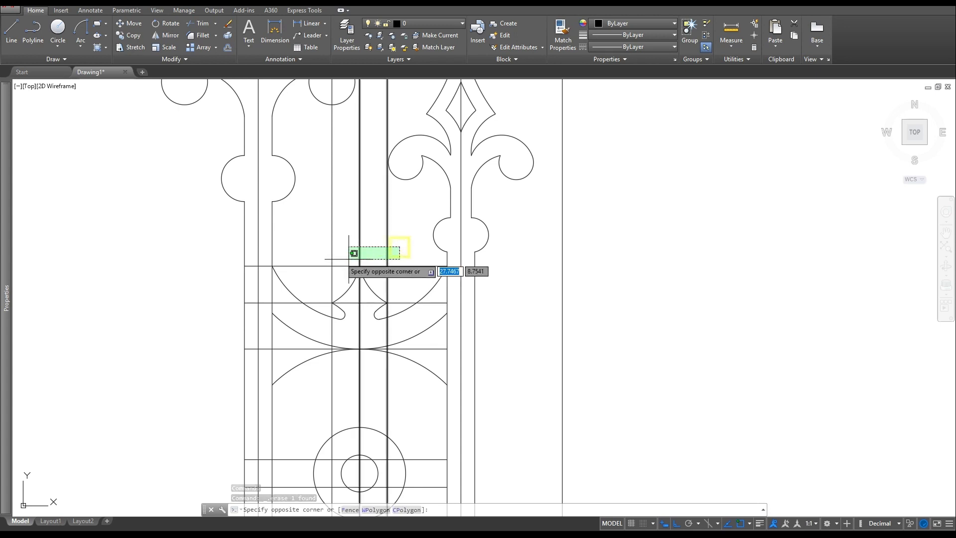
pyautogui.click(324, 250)
pyautogui.press('Delete')
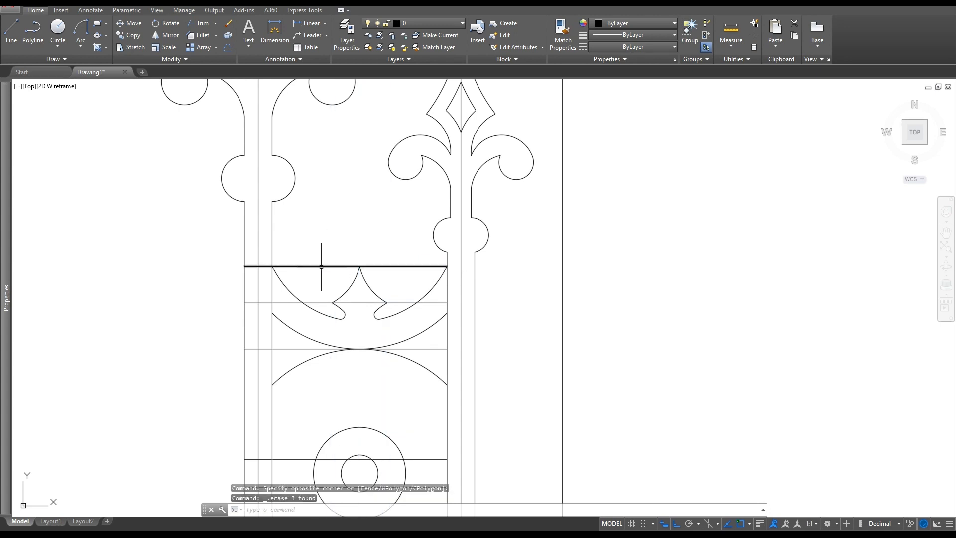
pyautogui.press('Delete')
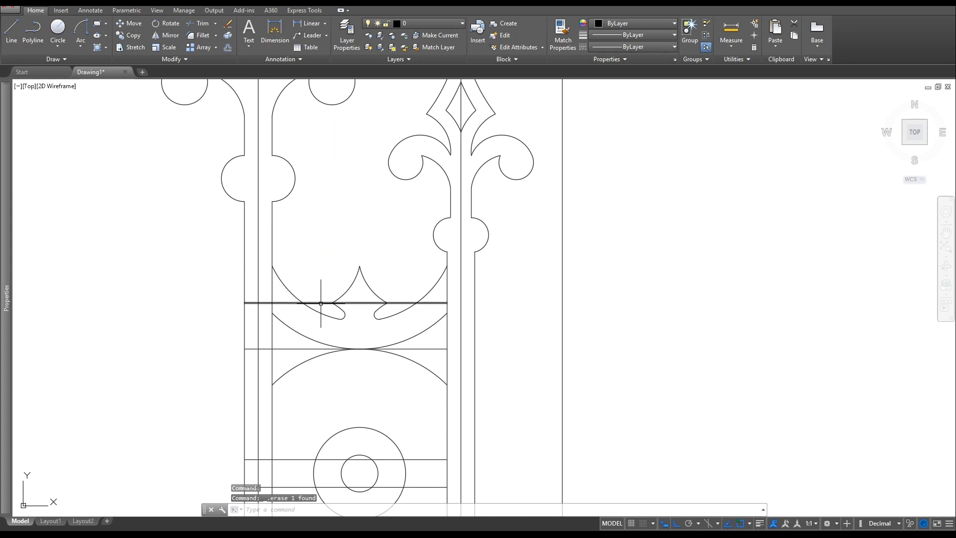
pyautogui.press('Delete')
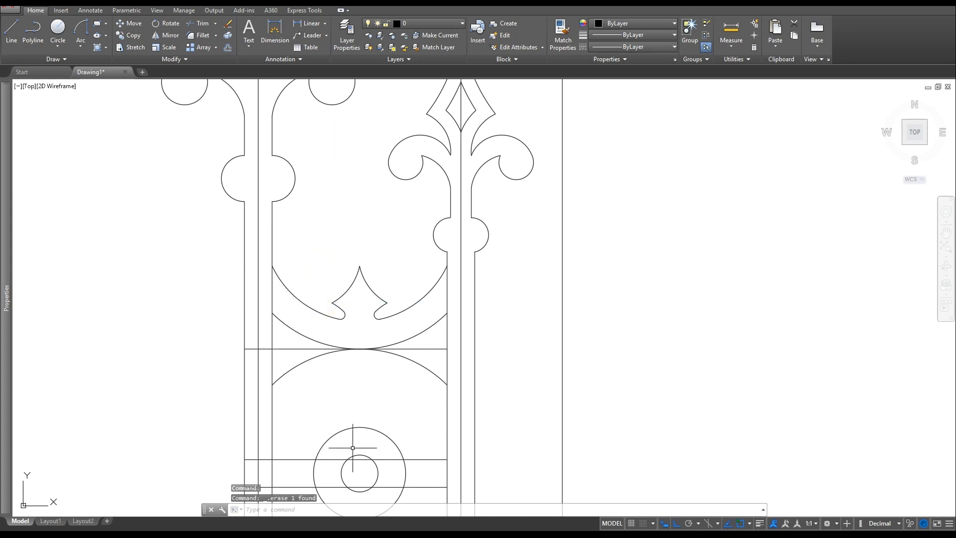
# - Mirror the pointed star outline with its filleted side arcs downward across the remaining upper horizontal guide line, keeping the originals
pyautogui.moveTo(425, 414); pyautogui.dragTo(453, 360, button='middle')
pyautogui.scroll(2, 368, 248)
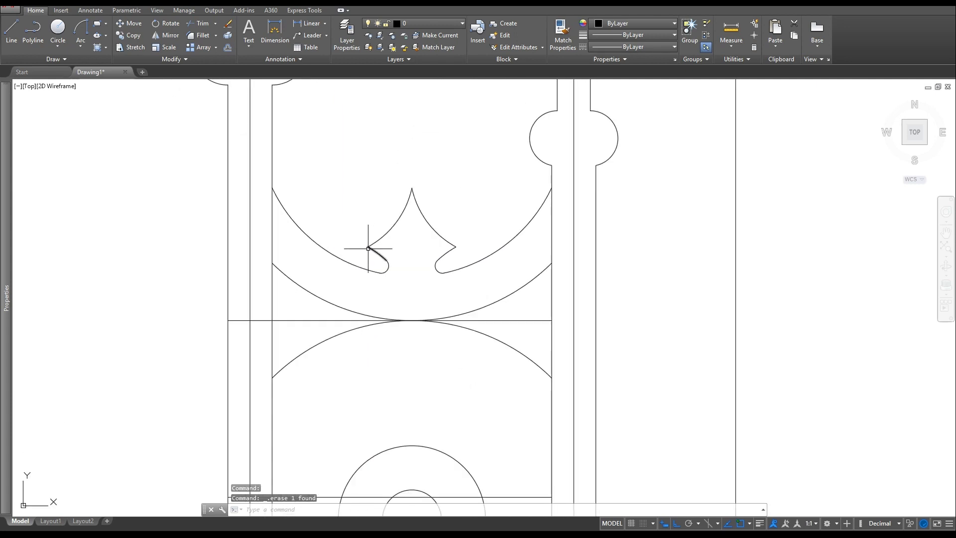
pyautogui.press('Escape')
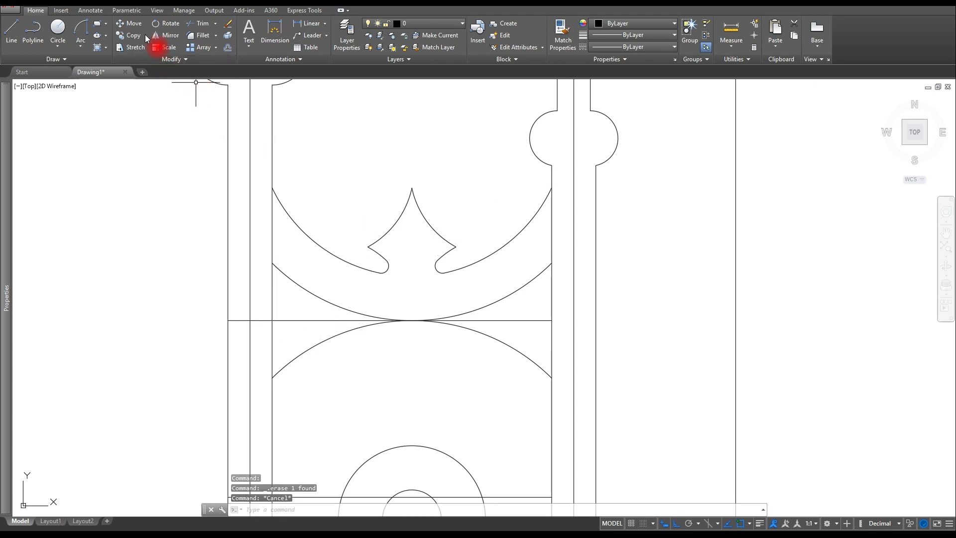
pyautogui.click(170, 35)
pyautogui.click(450, 165)
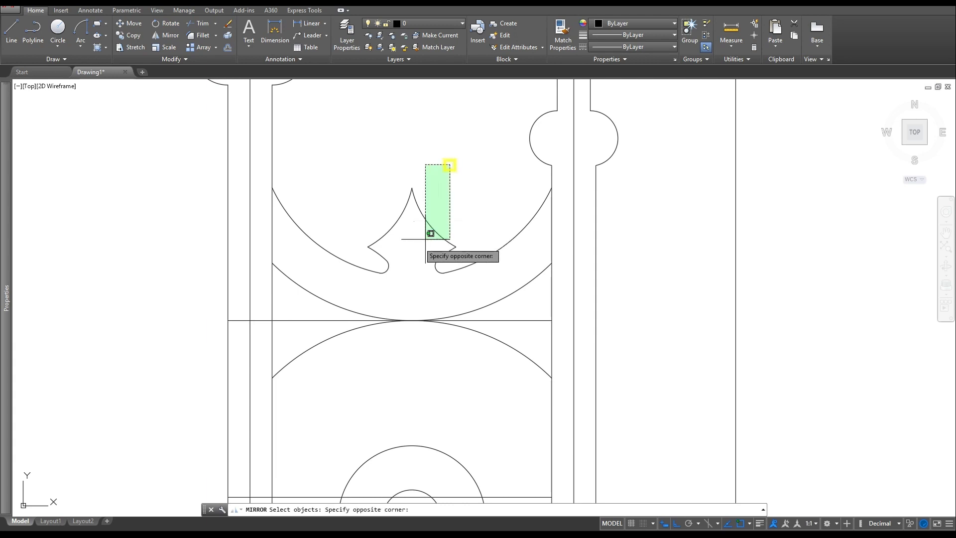
pyautogui.click(336, 279)
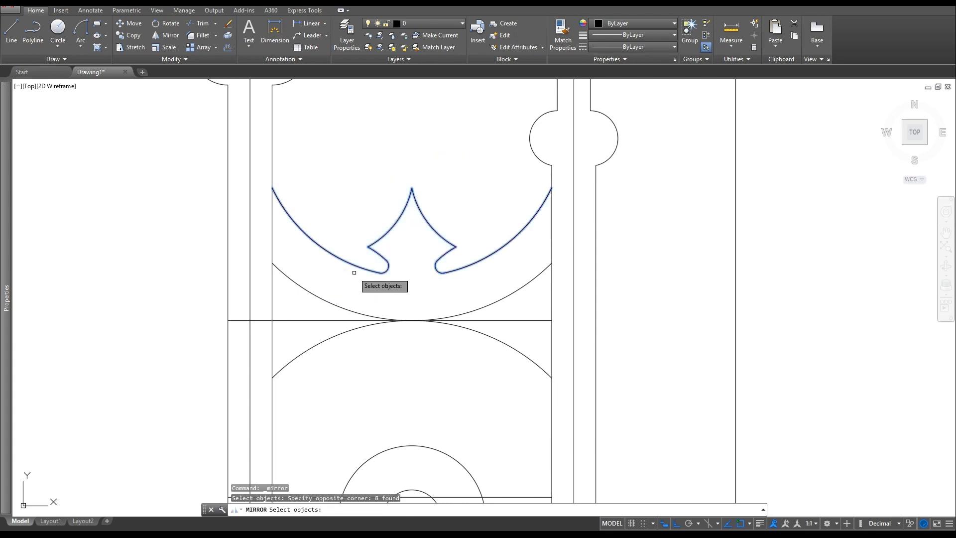
pyautogui.press('Return')
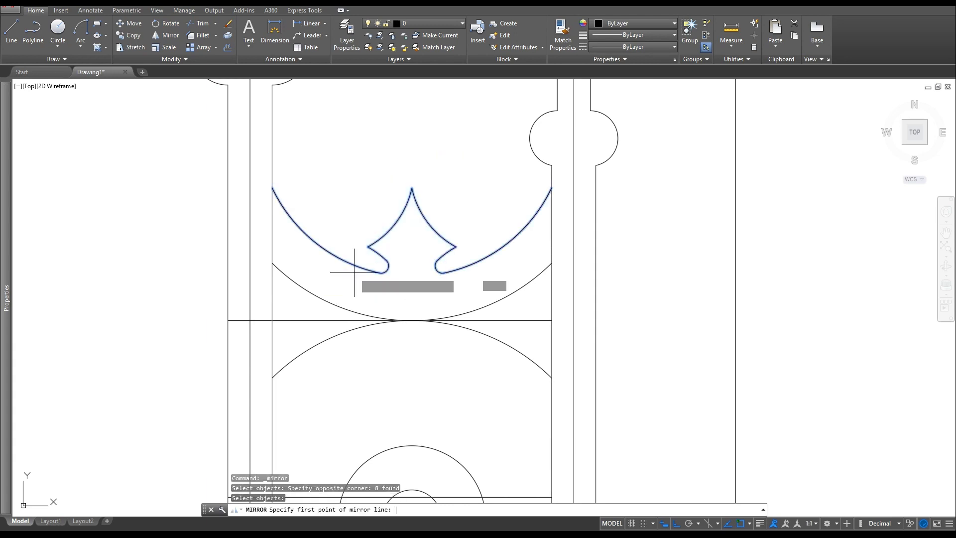
pyautogui.click(227, 320)
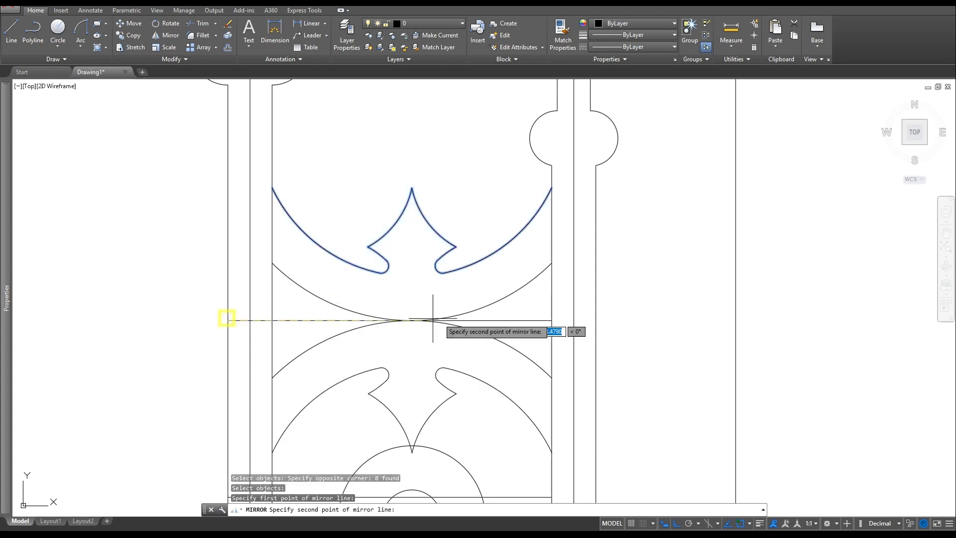
pyautogui.click(551, 320)
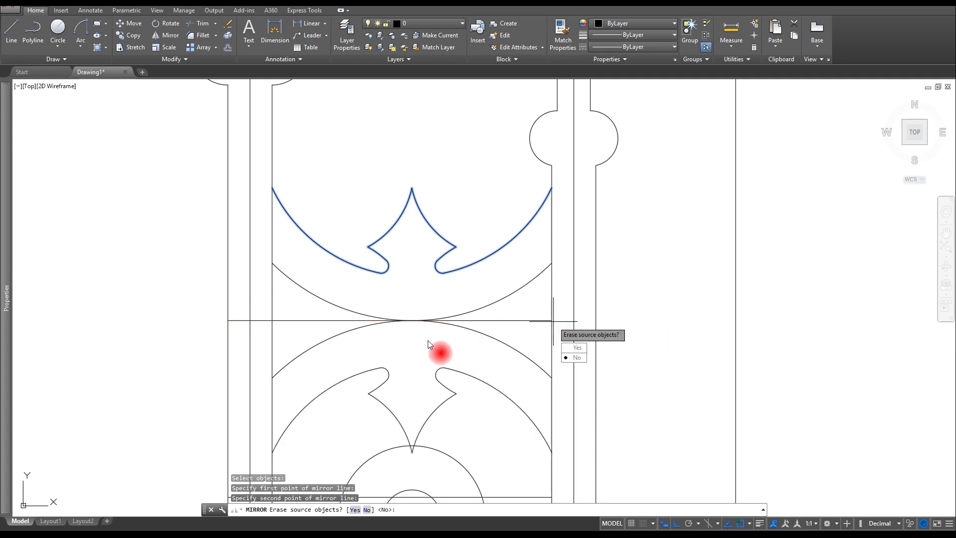
pyautogui.rightClick(428, 340)
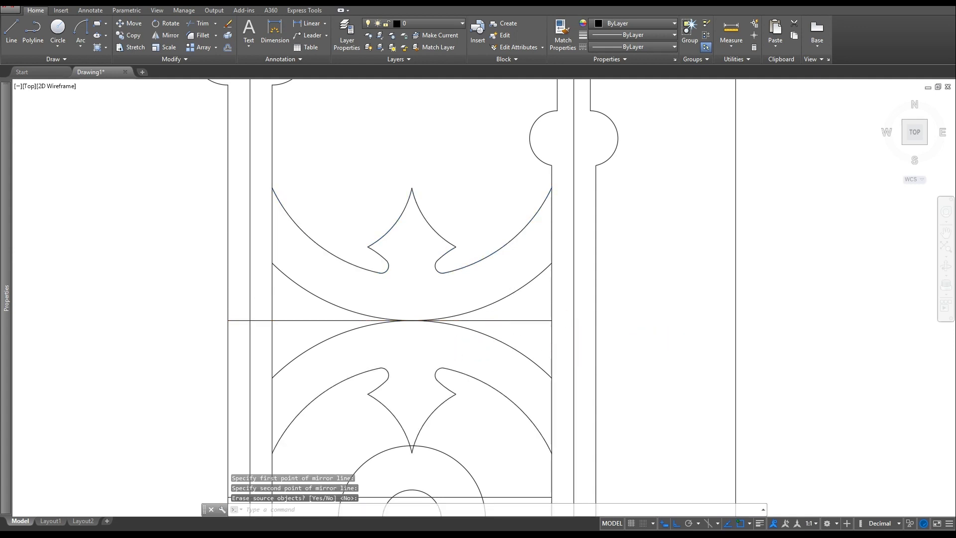
# - Delete the horizontal guide line running through the point where the two outer large arcs touch
pyautogui.scroll(-2, 413, 324)
pyautogui.scroll(2, 472, 324)
pyautogui.press('Escape')
pyautogui.press('Escape')
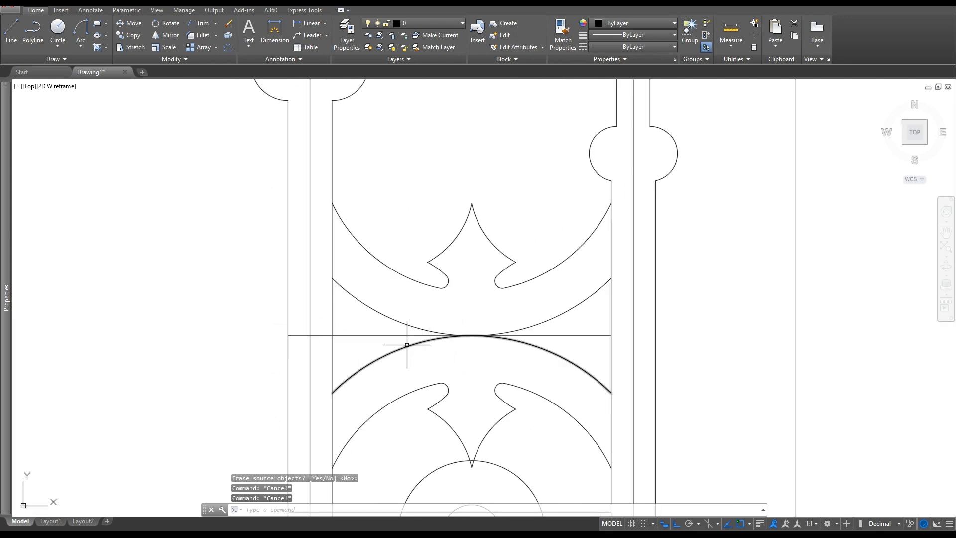
pyautogui.press('Escape')
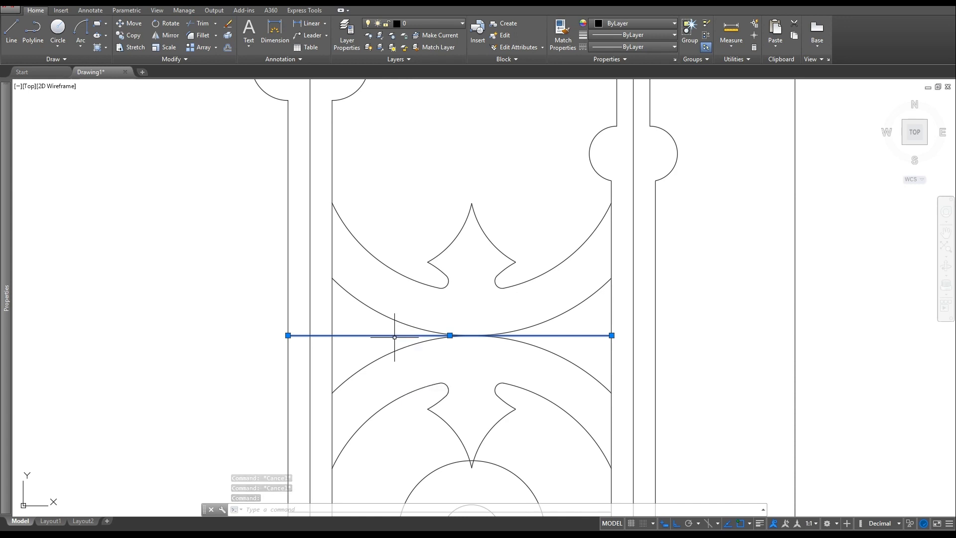
pyautogui.press('Delete')
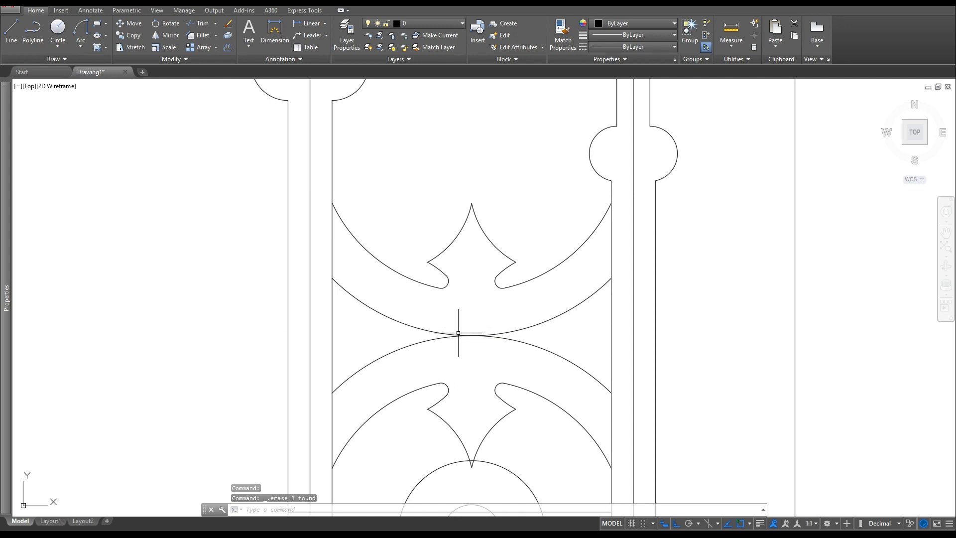
# - Break both outer large arcs around their touching point, removing the middle piece of each to leave an open gap
pyautogui.scroll(3, 470, 331)
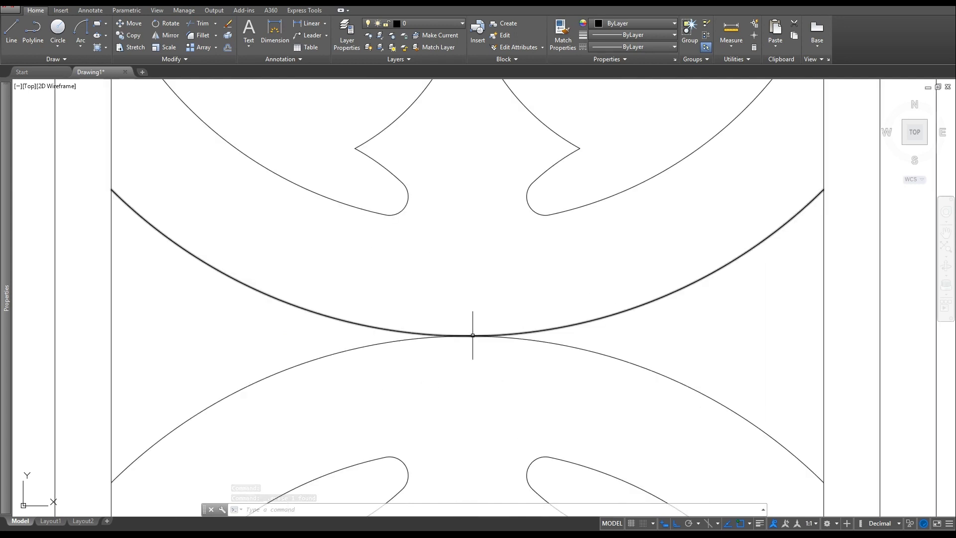
pyautogui.press('Escape')
pyautogui.press('Escape')
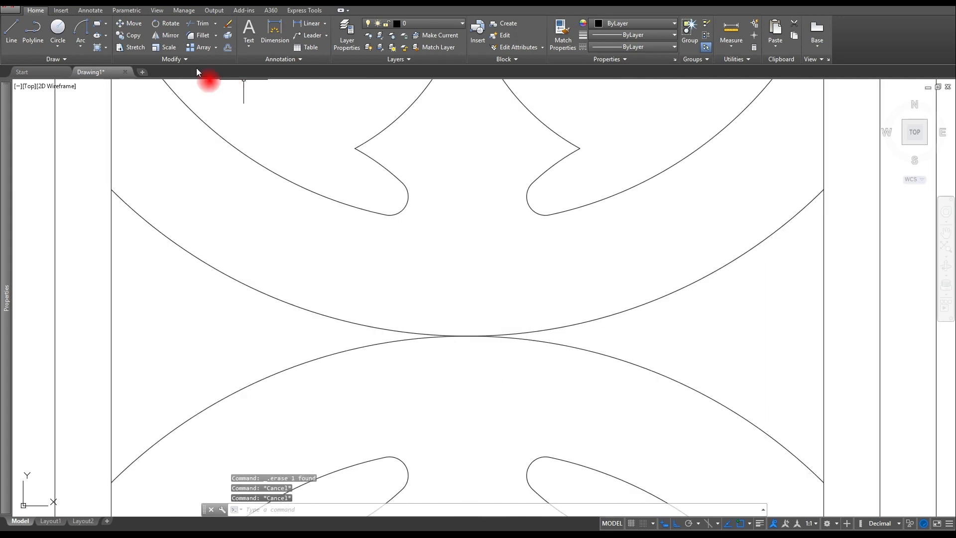
pyautogui.click(172, 59)
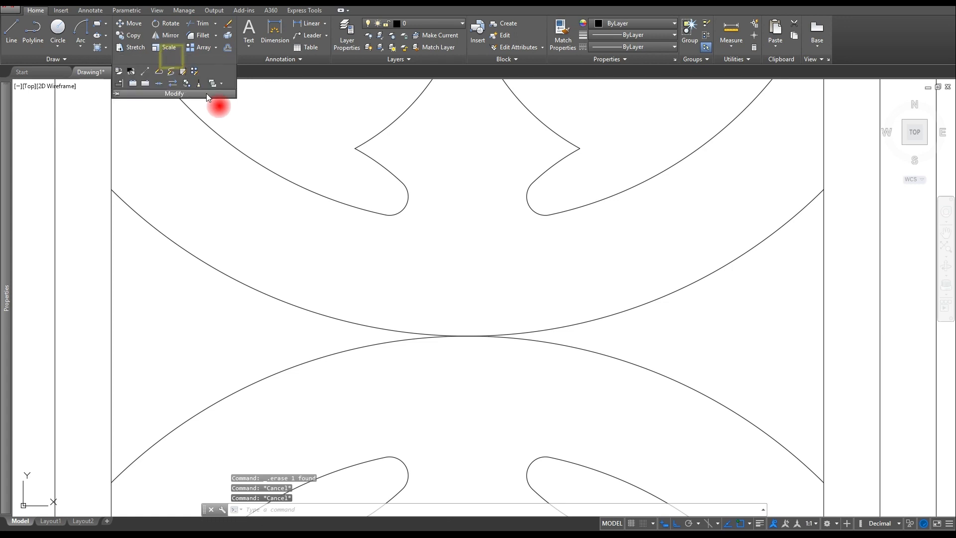
pyautogui.click(139, 85)
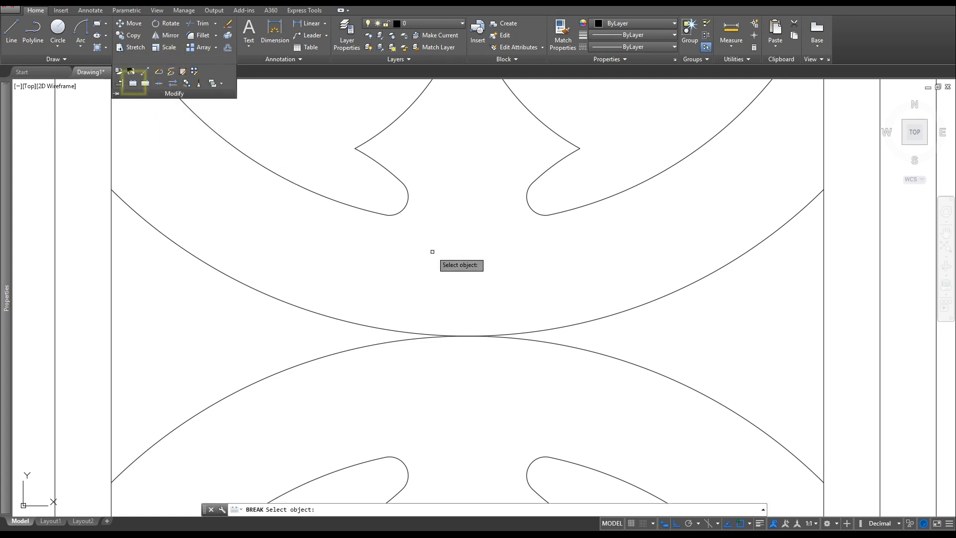
pyautogui.click(542, 329)
pyautogui.click(375, 298)
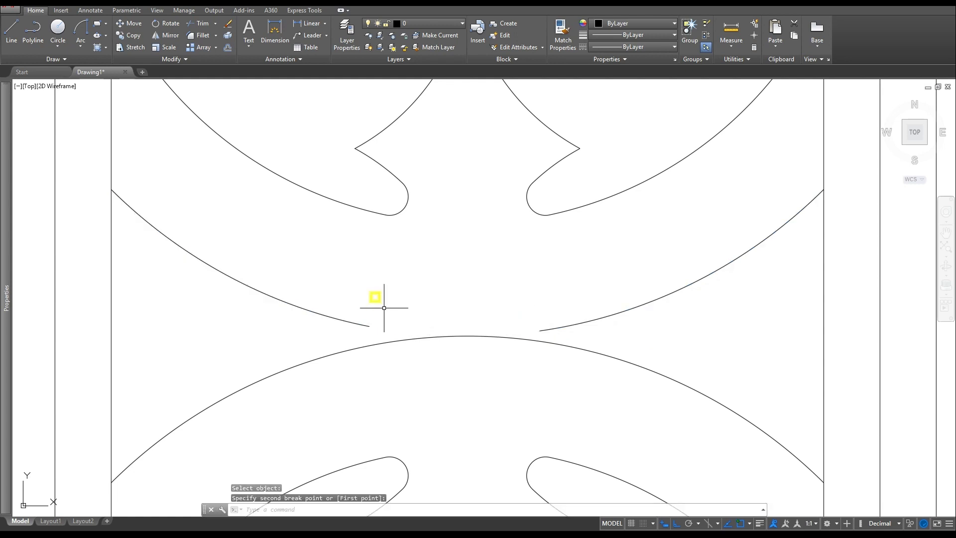
pyautogui.press('space')
pyautogui.click(540, 341)
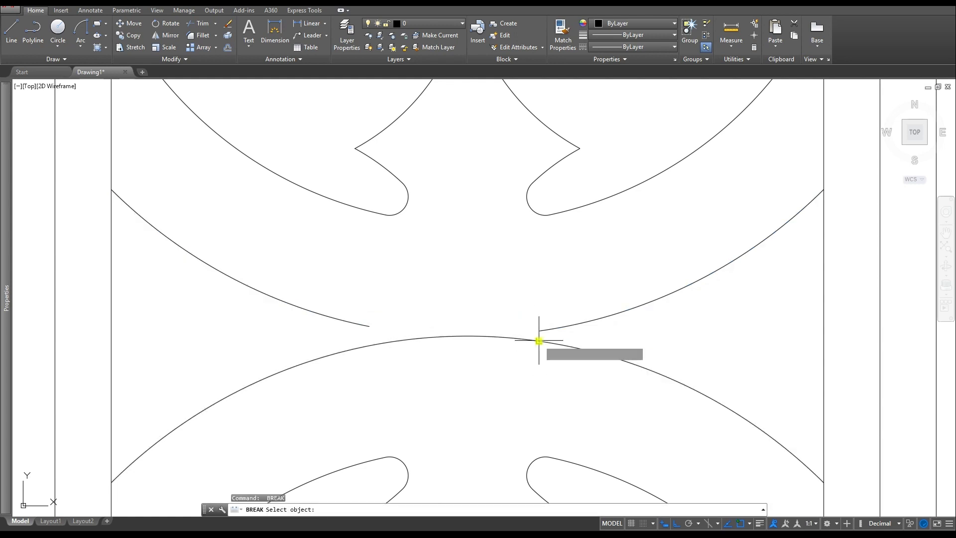
pyautogui.click(384, 358)
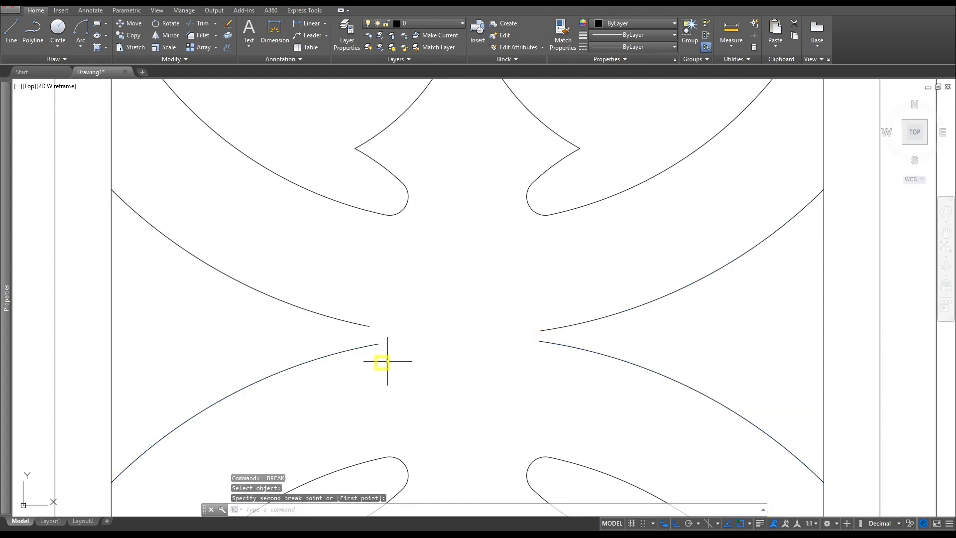
pyautogui.press('Escape')
# - Fillet the broken upper and lower arcs together on both sides of the gap, using a 1/16 radius and the Multiple option
pyautogui.scroll(-2, 421, 344)
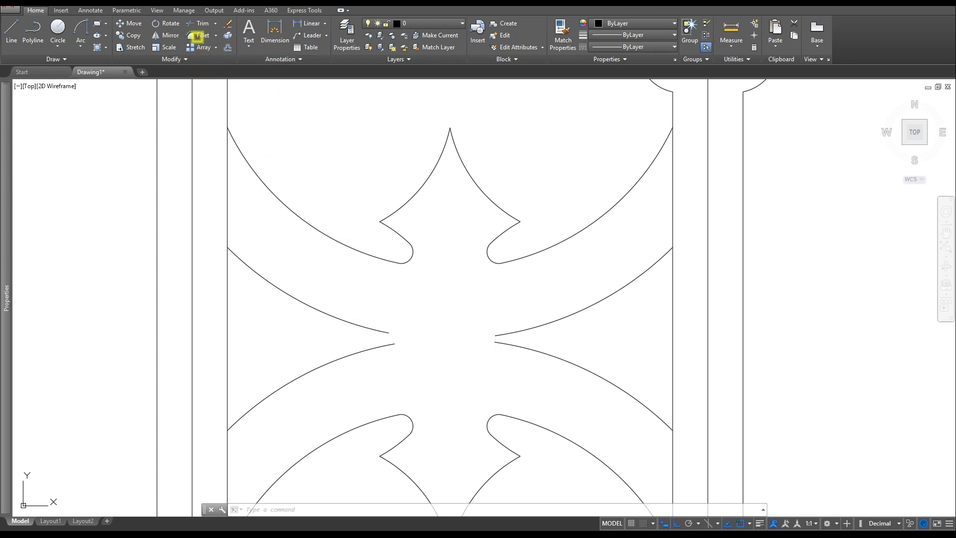
pyautogui.click(198, 36)
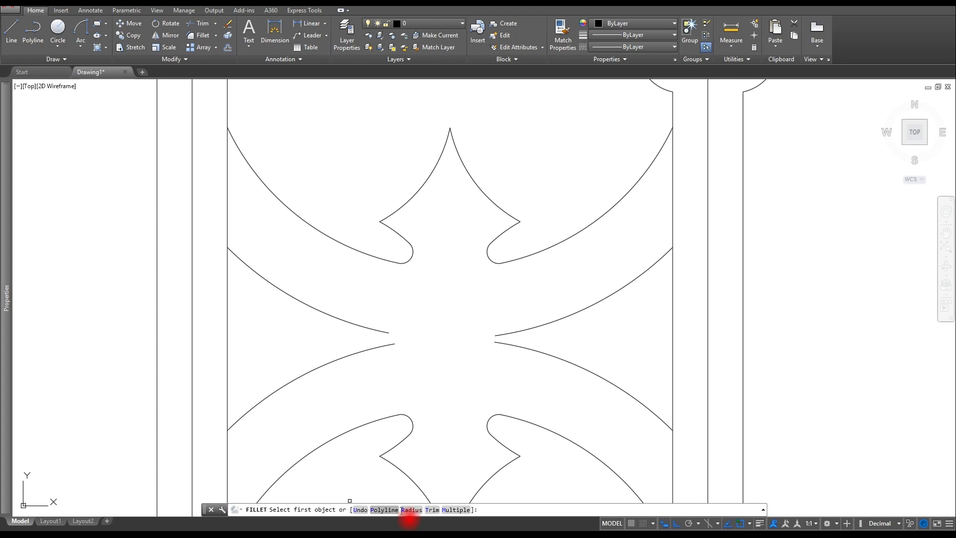
pyautogui.click(407, 509)
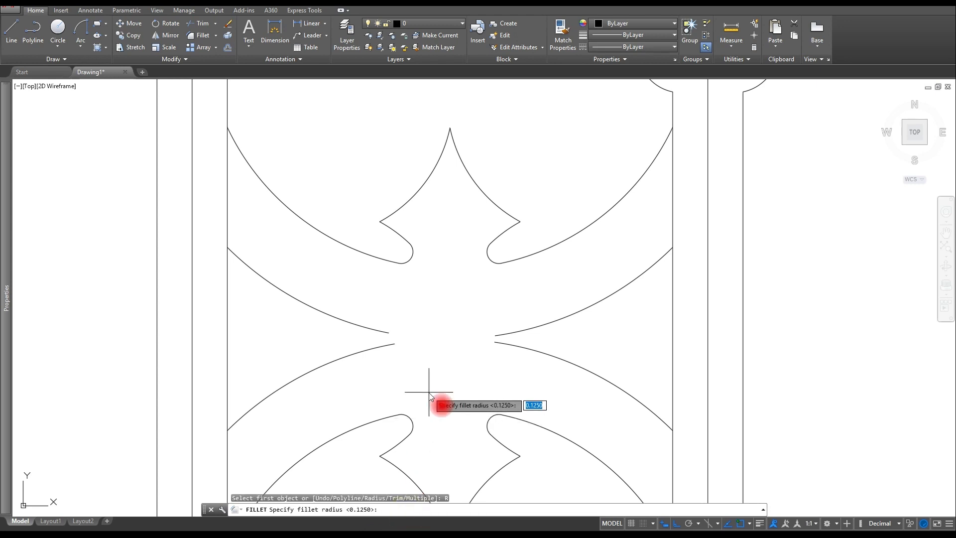
pyautogui.write('1/16')
pyautogui.press('Return')
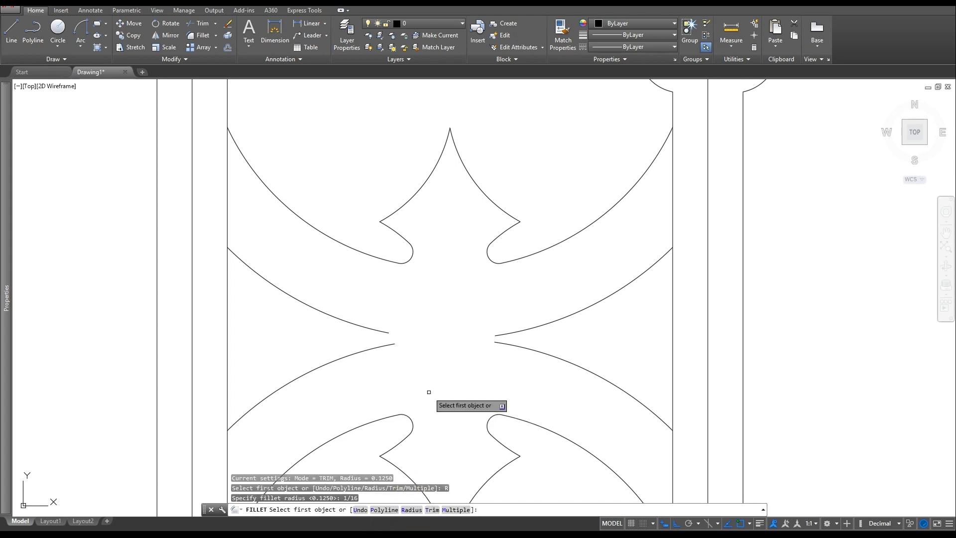
pyautogui.click(462, 511)
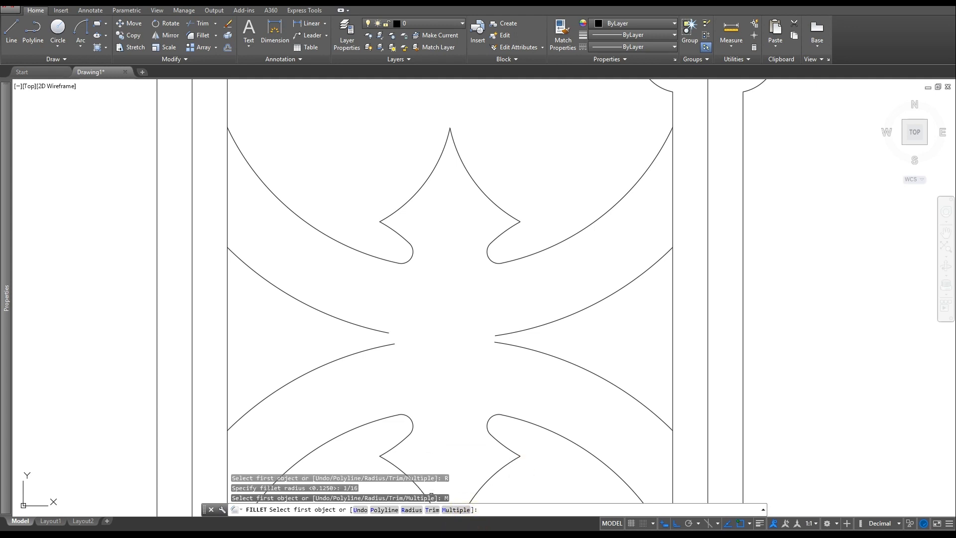
pyautogui.click(538, 352)
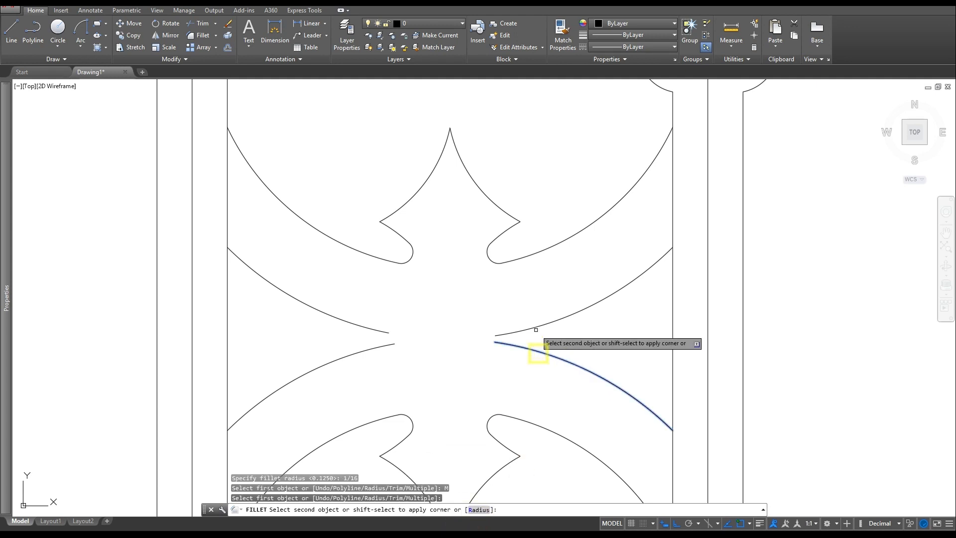
pyautogui.click(533, 327)
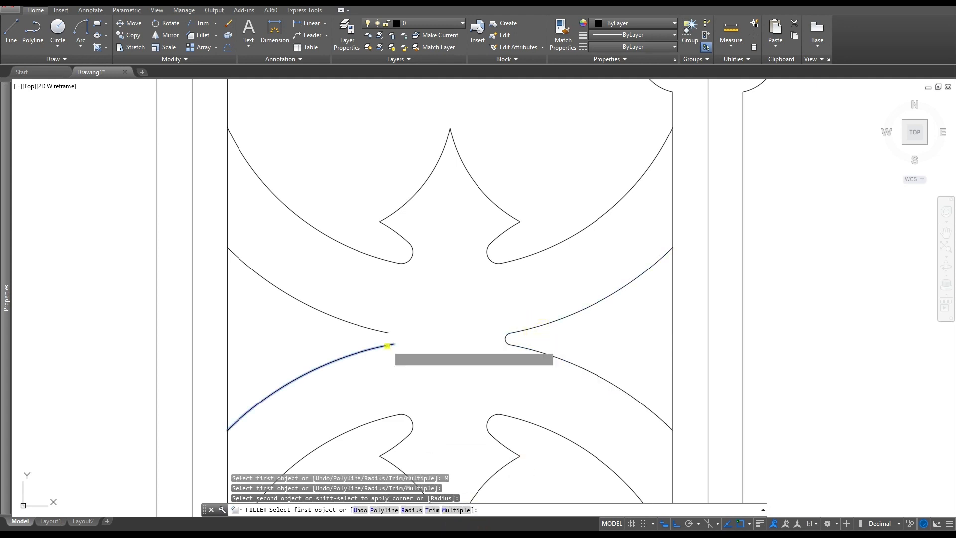
pyautogui.click(387, 345)
pyautogui.click(384, 331)
pyautogui.scroll(-2, 383, 376)
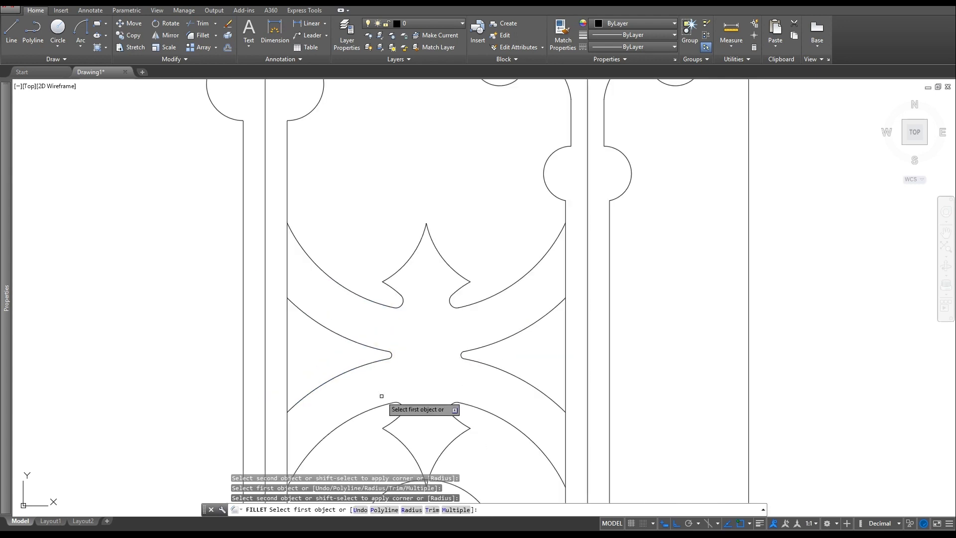
pyautogui.moveTo(408, 432)
pyautogui.mouseDown(button='middle')
pyautogui.moveTo(412, 335)
pyautogui.moveTo(405, 352)
pyautogui.mouseUp(button='middle')
pyautogui.press('Escape')
pyautogui.press('Escape')
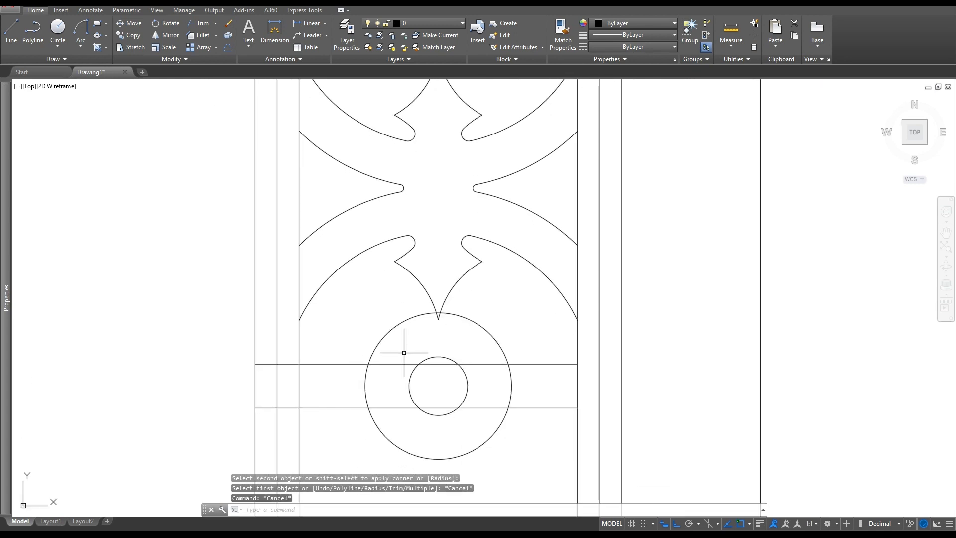
# - Trim the lower star tip inside the outer circle and the short circle segment between the tip's two arcs
pyautogui.press('Escape')
pyautogui.press('Escape')
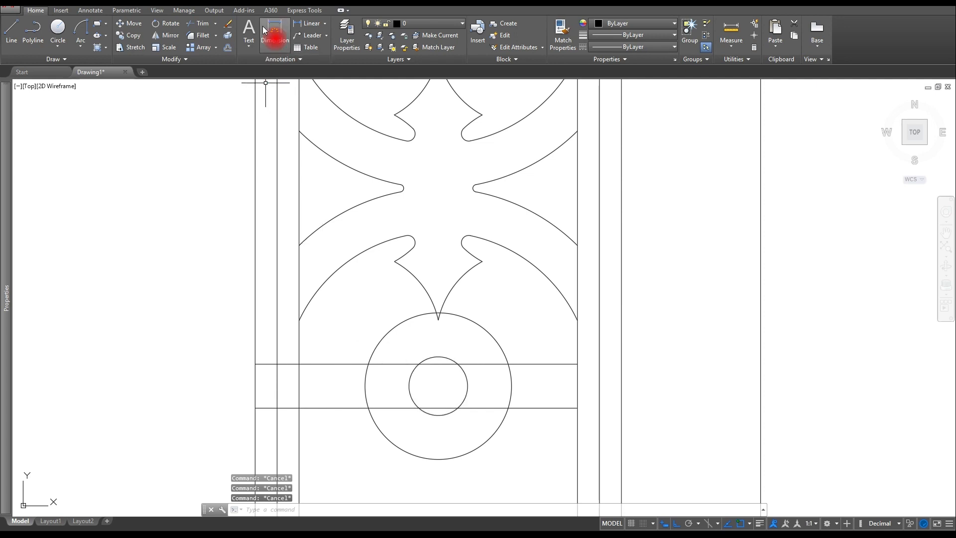
pyautogui.click(198, 25)
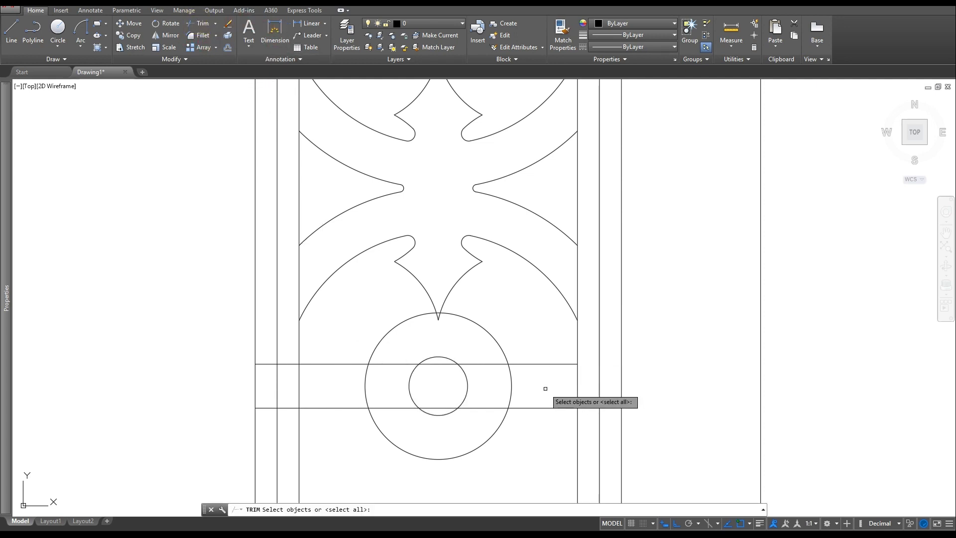
pyautogui.press('Return')
pyautogui.scroll(6, 513, 369)
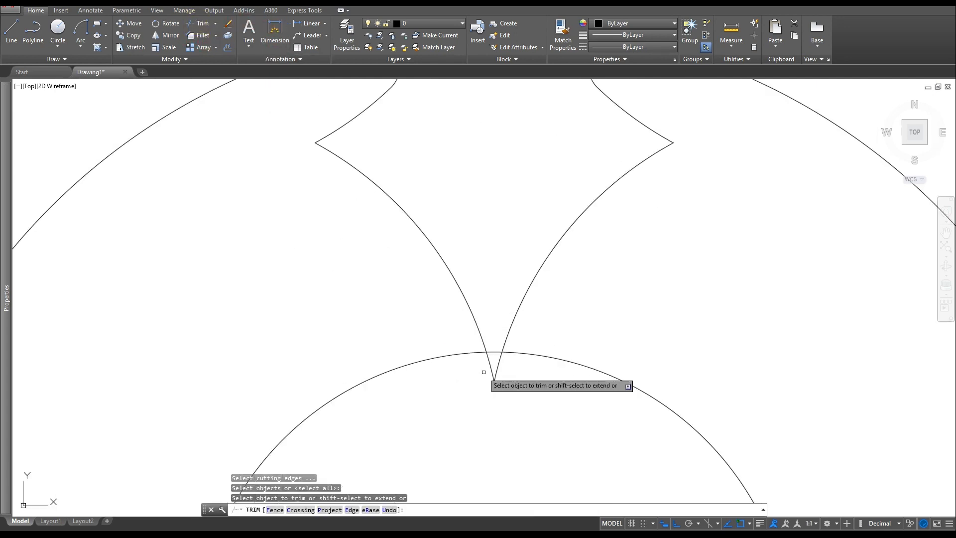
pyautogui.click(514, 368)
pyautogui.click(448, 397)
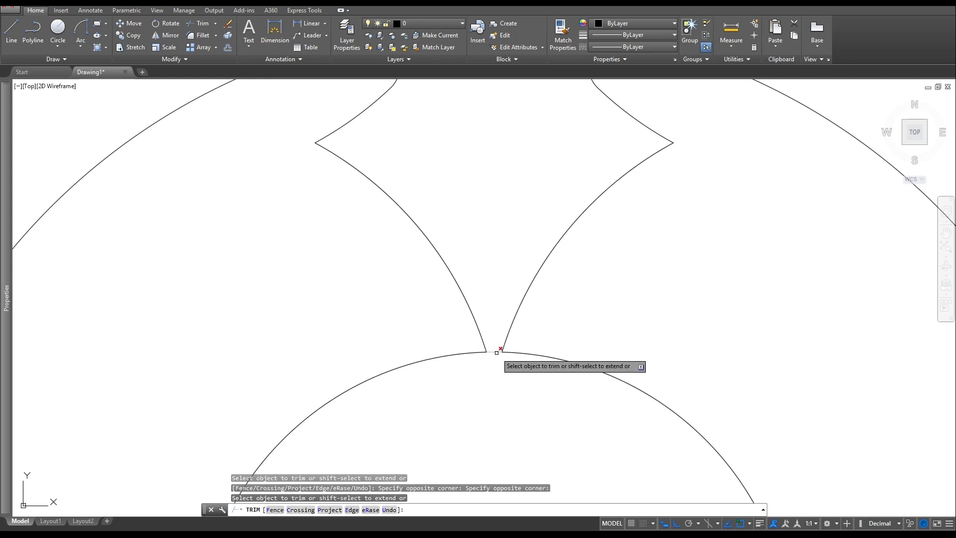
pyautogui.click(498, 350)
pyautogui.scroll(-5, 498, 350)
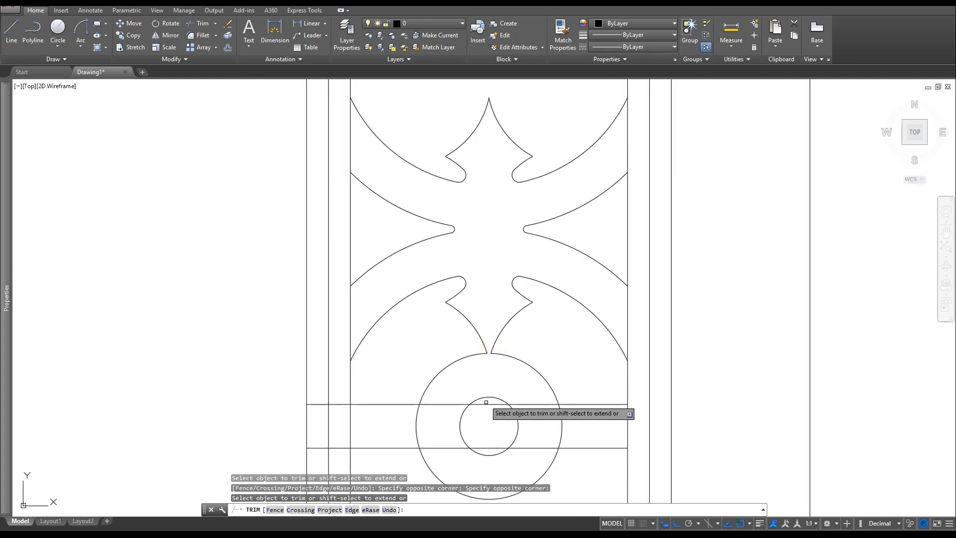
# - Trim both horizontal rail lines inside the outer circle, and remove the circle's side arcs between the rails
pyautogui.moveTo(478, 353); pyautogui.dragTo(471, 327, button='middle')
pyautogui.scroll(2, 471, 327)
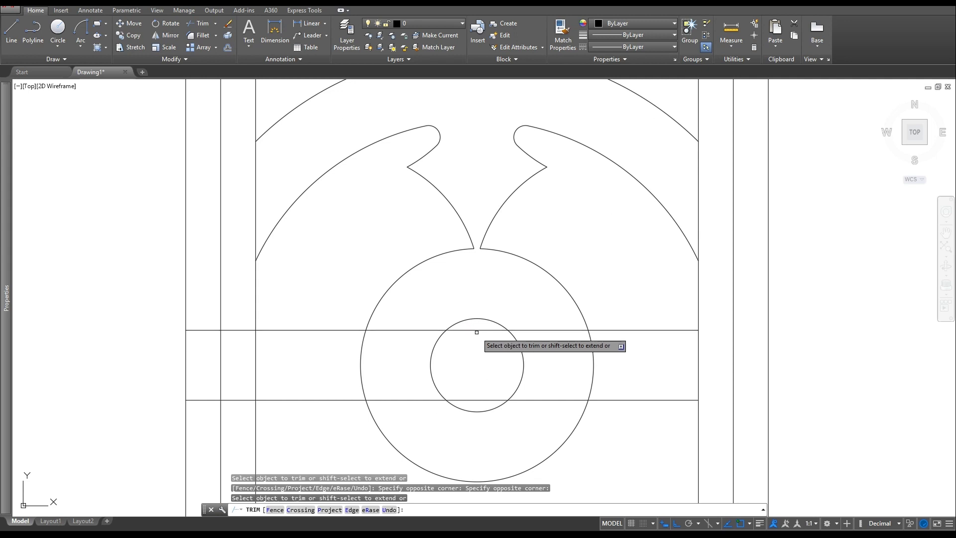
pyautogui.click(479, 329)
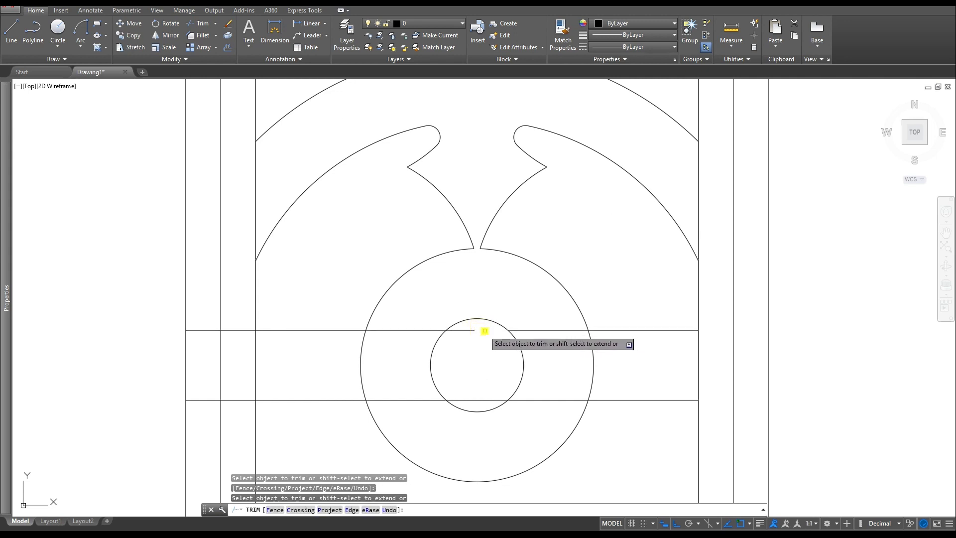
pyautogui.click(437, 330)
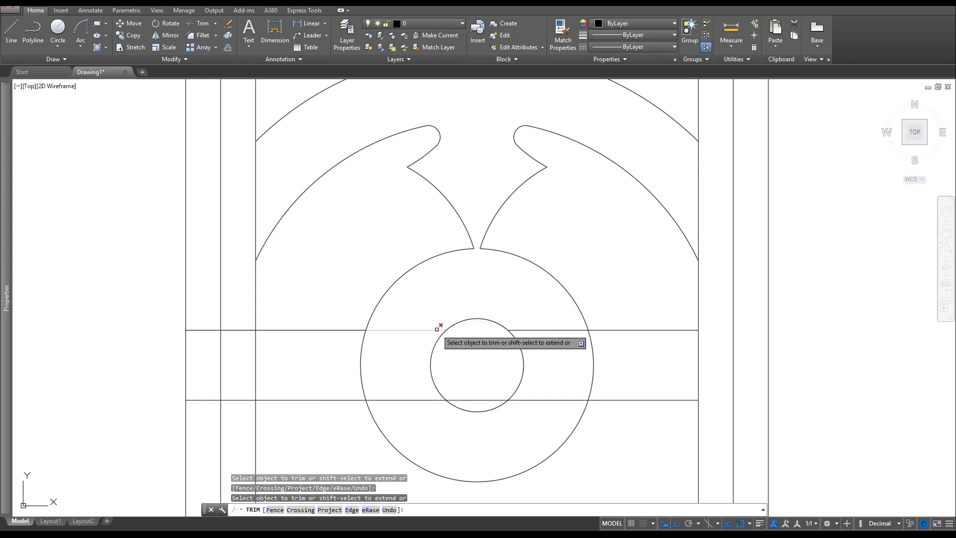
pyautogui.click(517, 331)
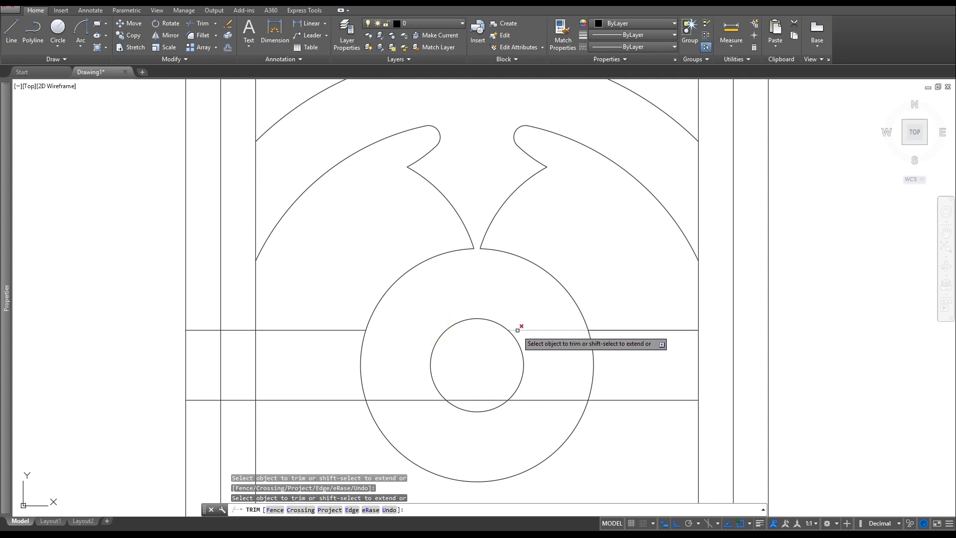
pyautogui.click(429, 400)
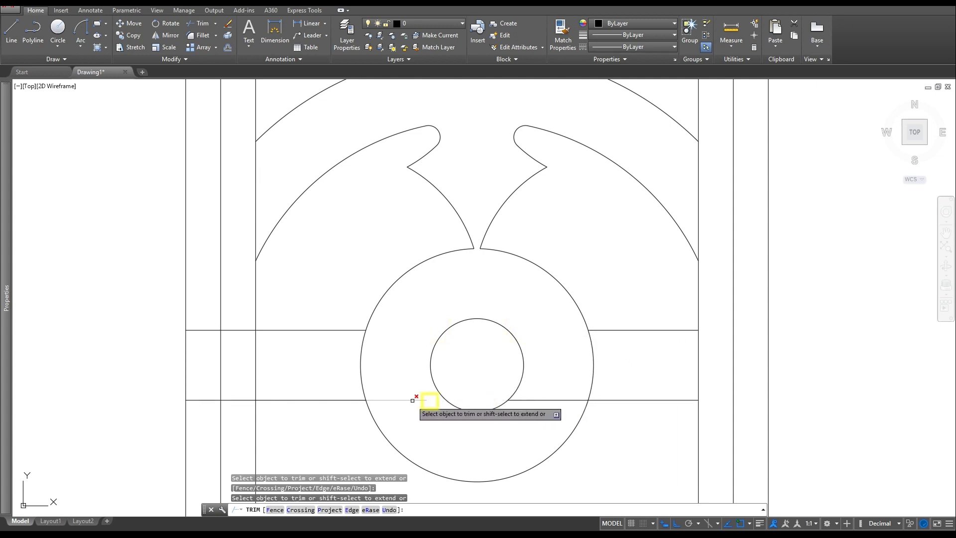
pyautogui.click(538, 400)
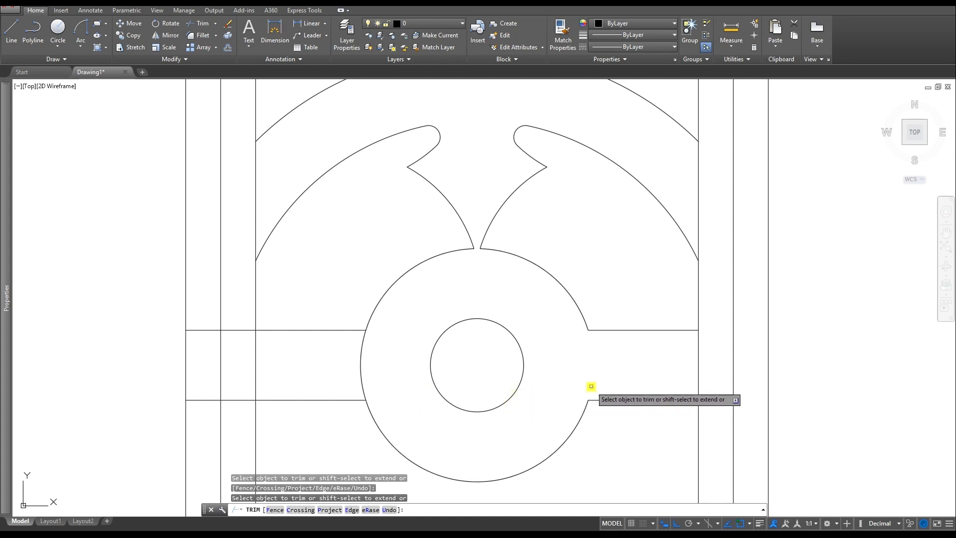
pyautogui.click(361, 371)
pyautogui.scroll(-2, 214, 366)
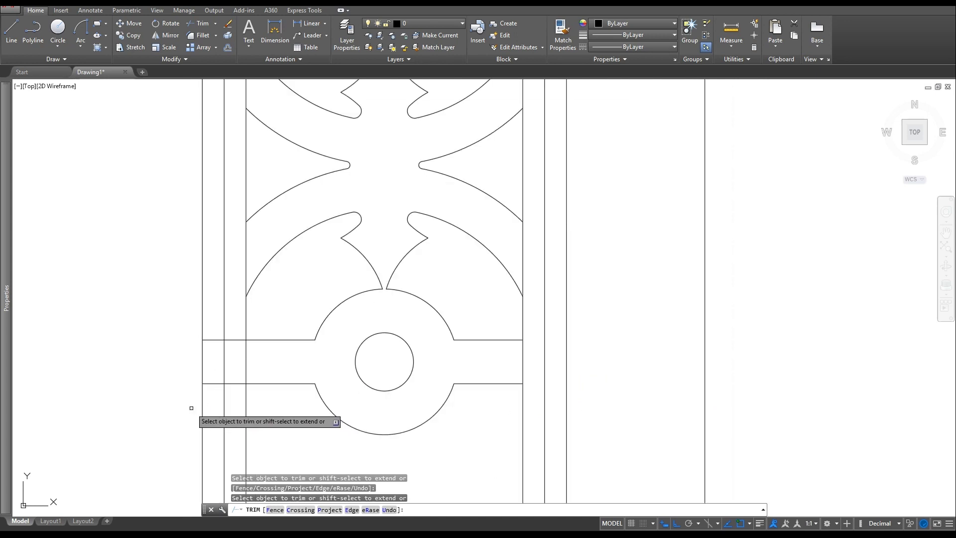
# - Trim the shorter post's inner edge between the two rails, and cut the rail ends that cross the taller post
pyautogui.click(523, 368)
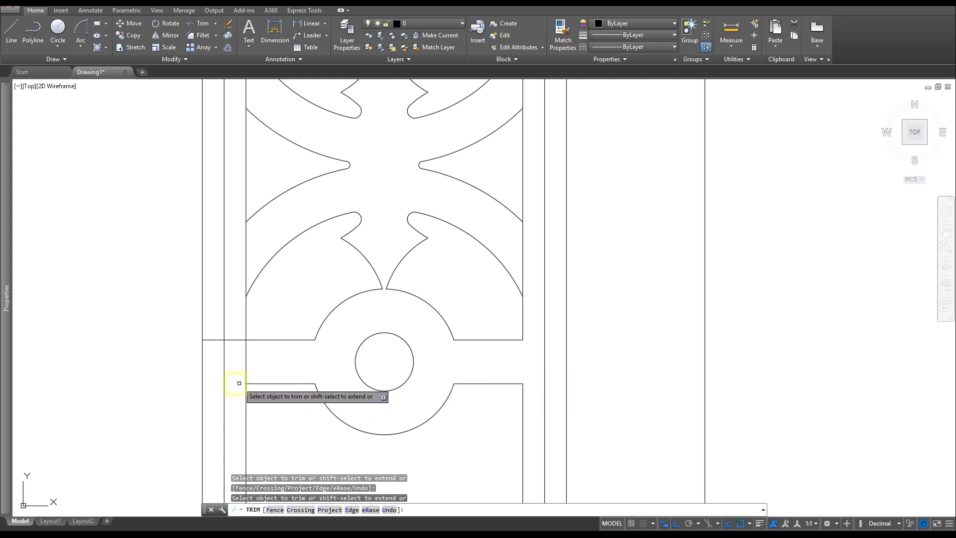
pyautogui.scroll(5, 239, 383)
pyautogui.scroll(-4, 231, 386)
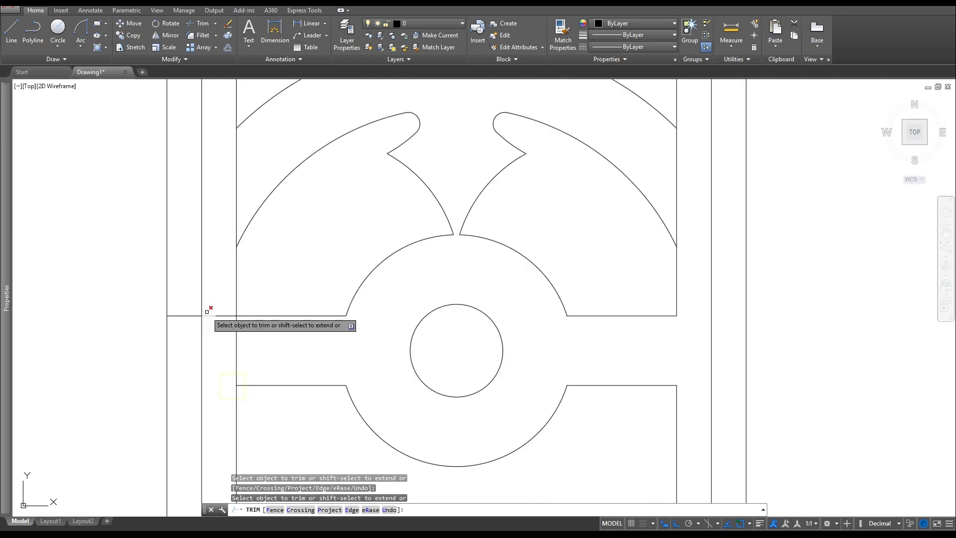
pyautogui.keyDown('shift'); pyautogui.click(176, 316); pyautogui.keyUp('shift')
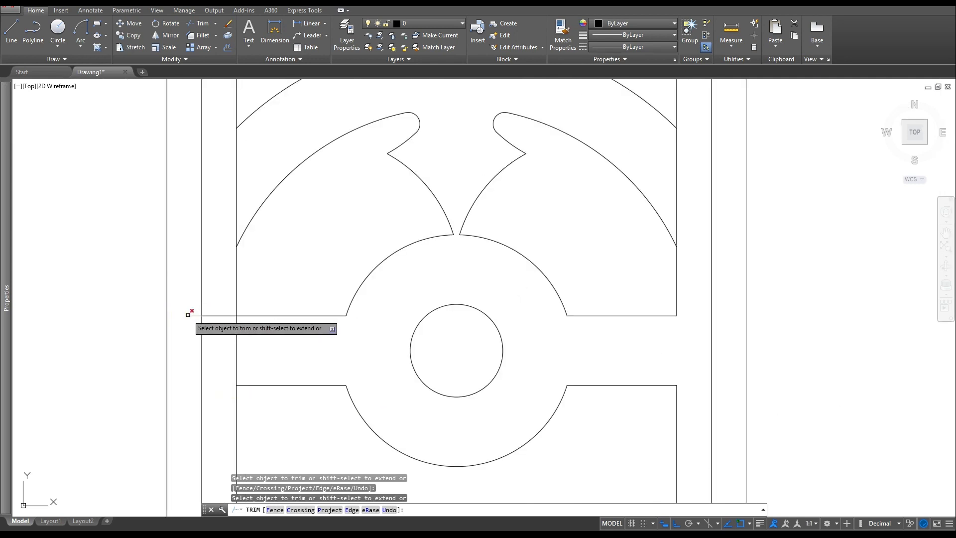
pyautogui.click(189, 315)
pyautogui.click(219, 316)
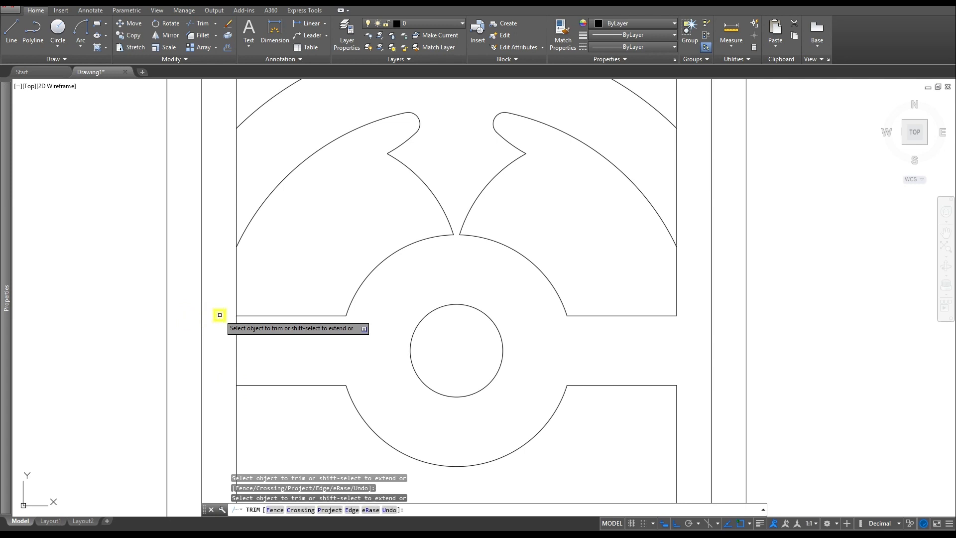
# - Try to trim the shorter post's inner edge between the lower two arcs meeting it, and undo the trim
pyautogui.scroll(4, 220, 346)
pyautogui.scroll(-4, 221, 347)
pyautogui.scroll(-5, 221, 347)
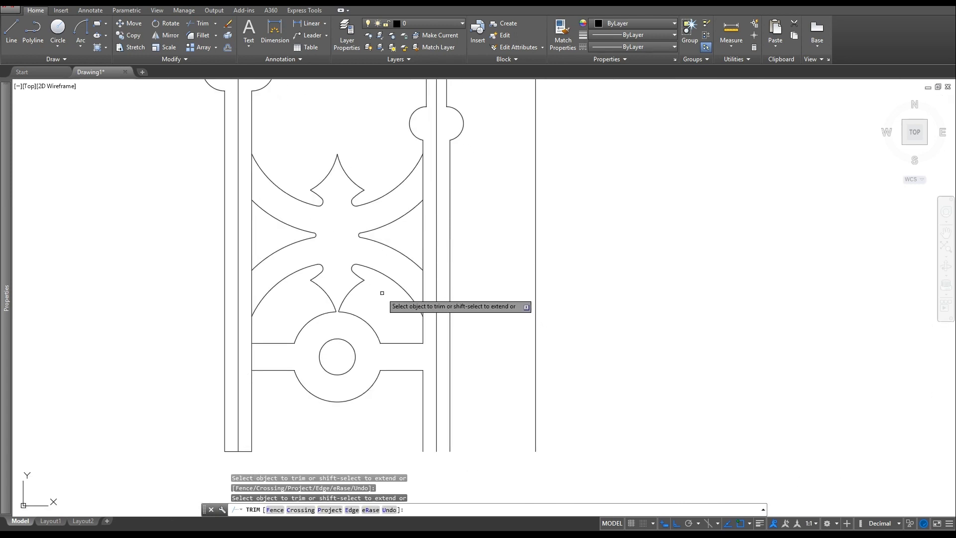
pyautogui.moveTo(380, 294); pyautogui.dragTo(439, 333, button='middle')
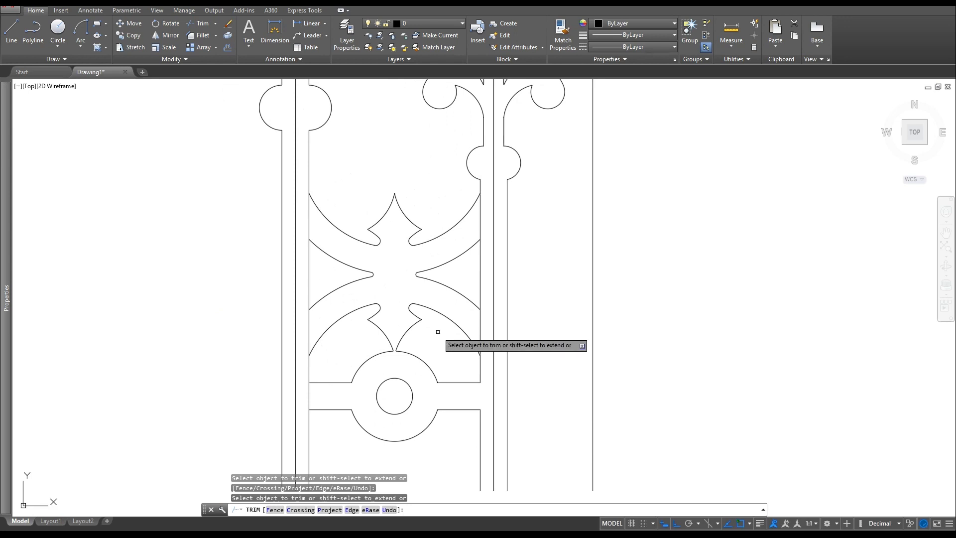
pyautogui.click(480, 323)
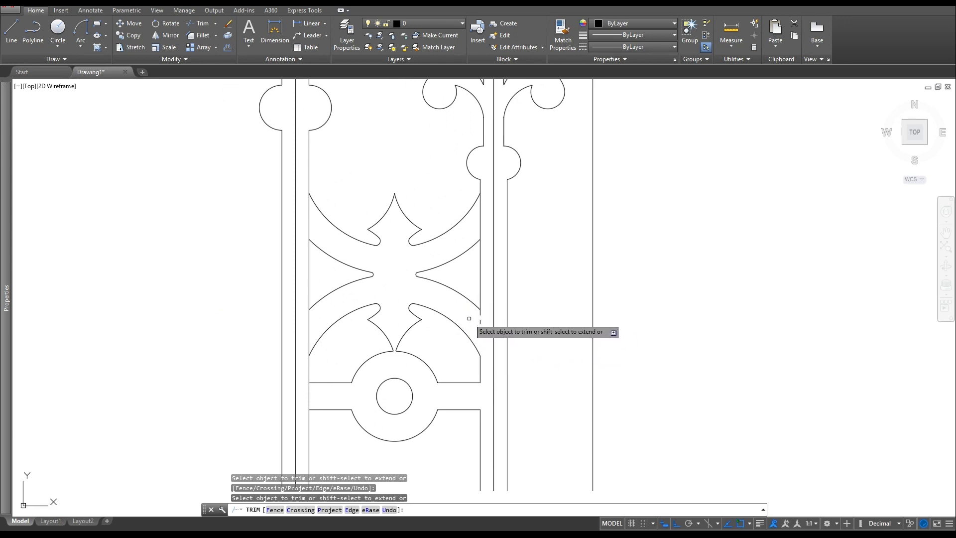
pyautogui.scroll(2, 473, 354)
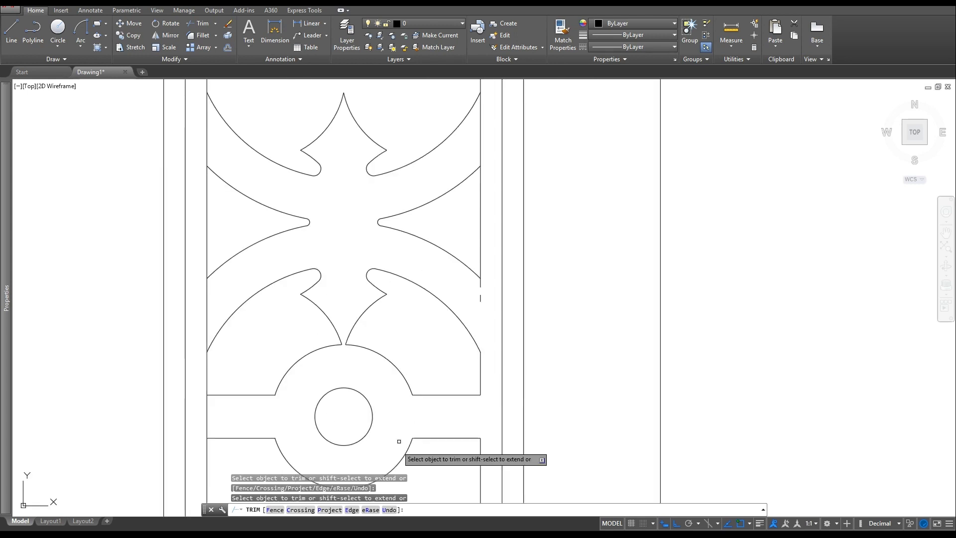
pyautogui.click(390, 509)
pyautogui.scroll(-2, 448, 292)
pyautogui.scroll(-3, 495, 331)
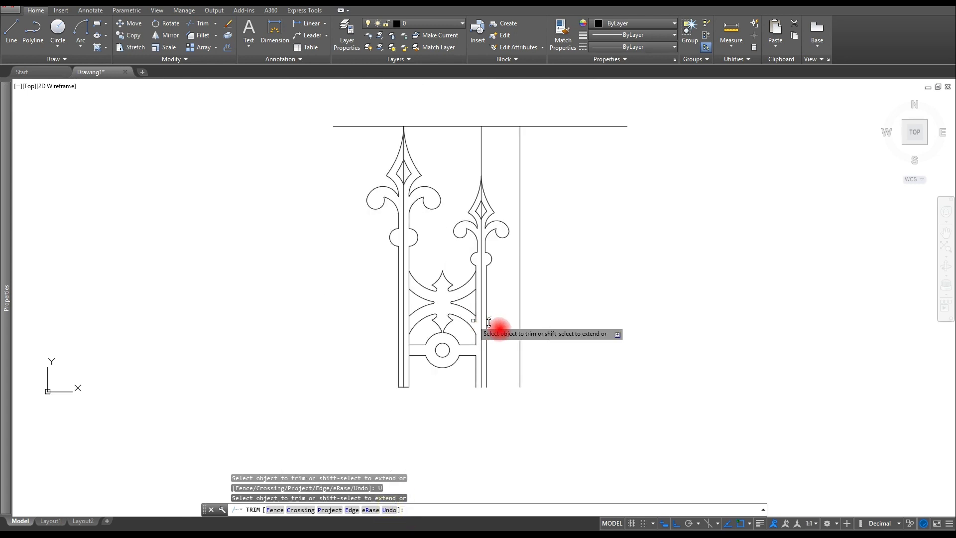
# - Trim the shorter post's inner edge where the upper and lower curved bands meet it, leaving the middle piece
pyautogui.scroll(7, 482, 322)
pyautogui.click(430, 315)
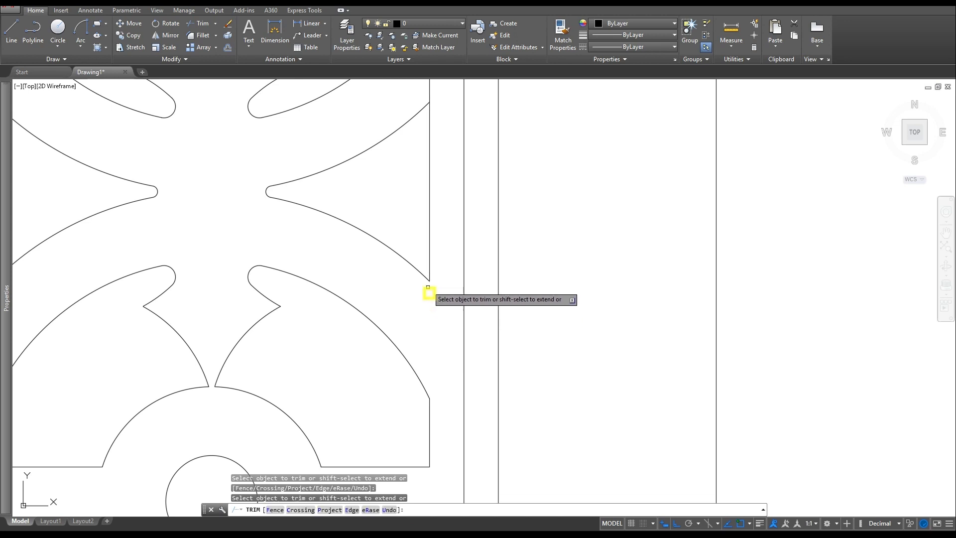
pyautogui.moveTo(427, 296); pyautogui.dragTo(436, 401, button='middle')
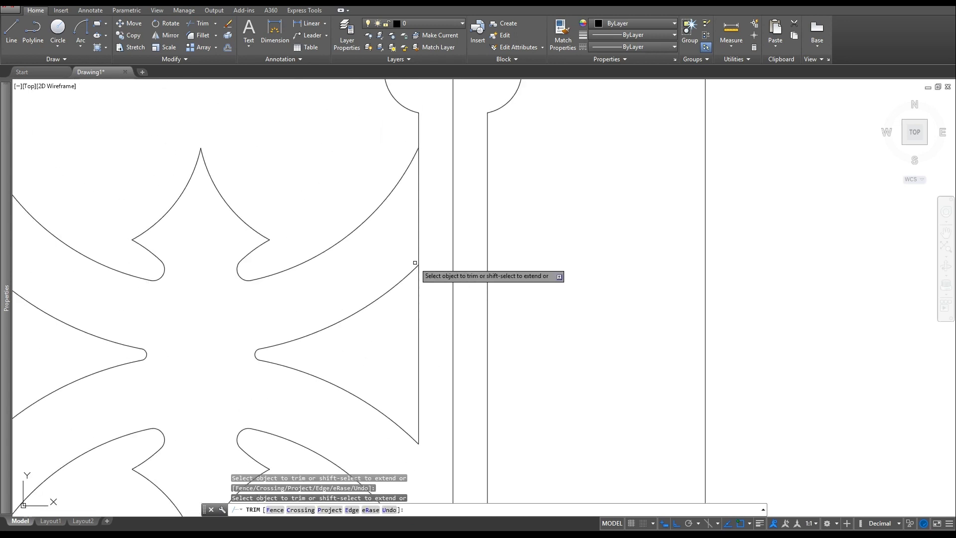
pyautogui.click(418, 261)
pyautogui.click(420, 249)
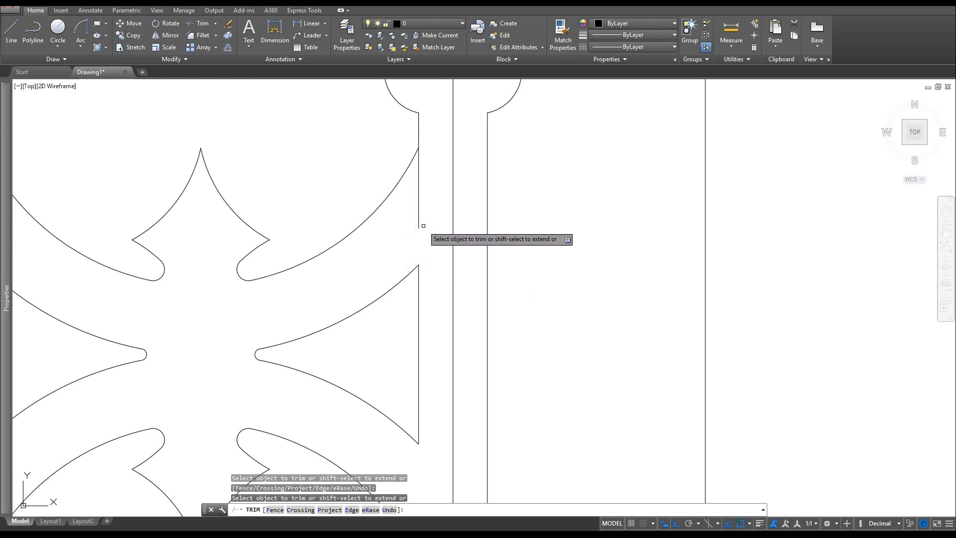
pyautogui.scroll(-4, 416, 214)
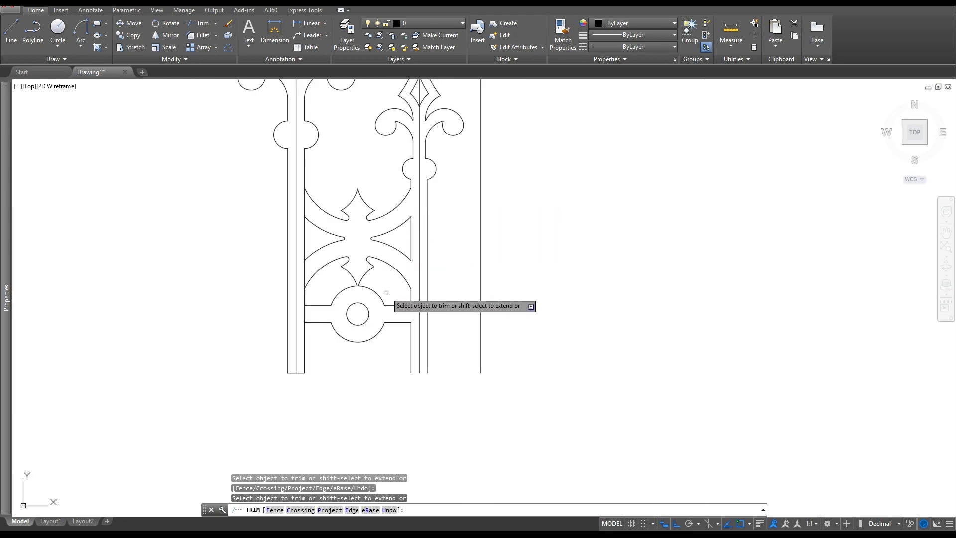
pyautogui.moveTo(386, 297); pyautogui.dragTo(404, 312, button='middle')
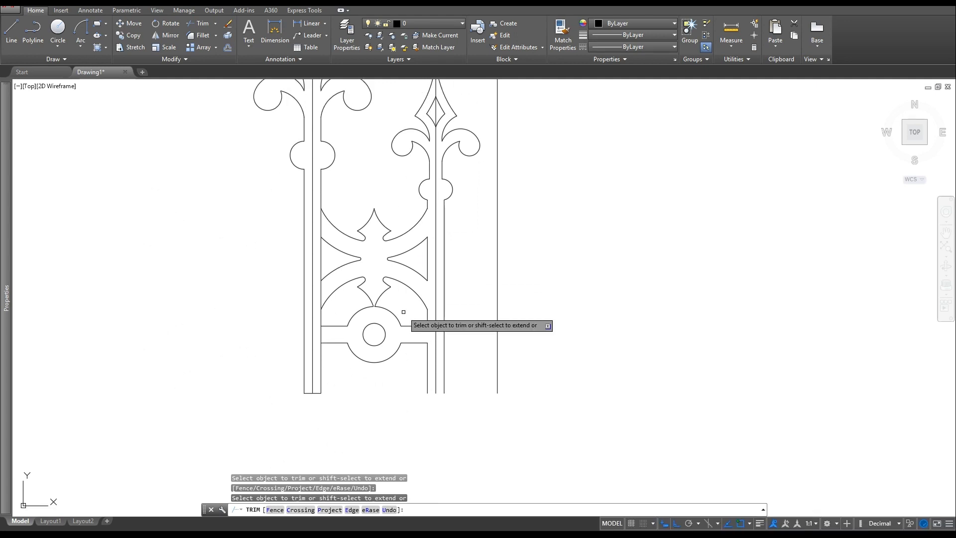
pyautogui.press('Escape')
pyautogui.press('Escape')
pyautogui.press('Escape')
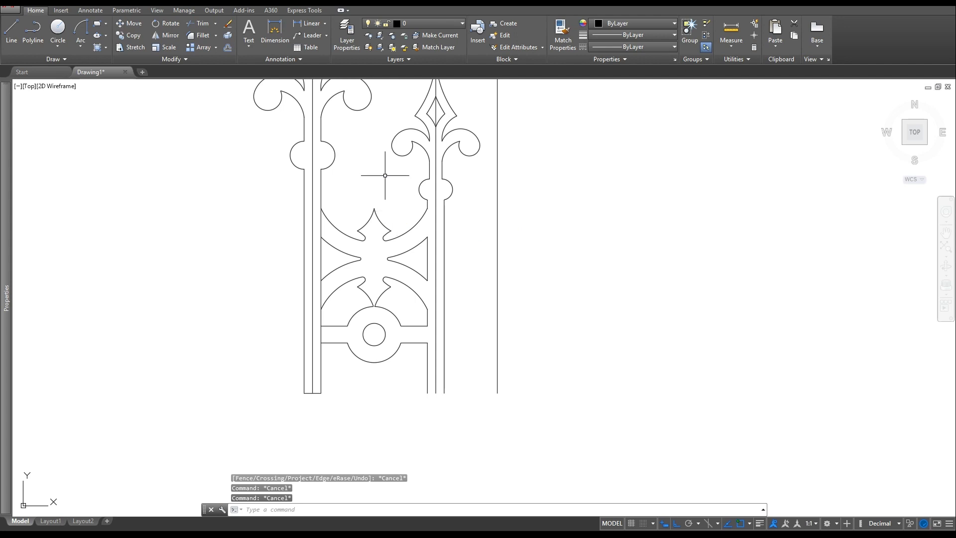
pyautogui.press('Escape')
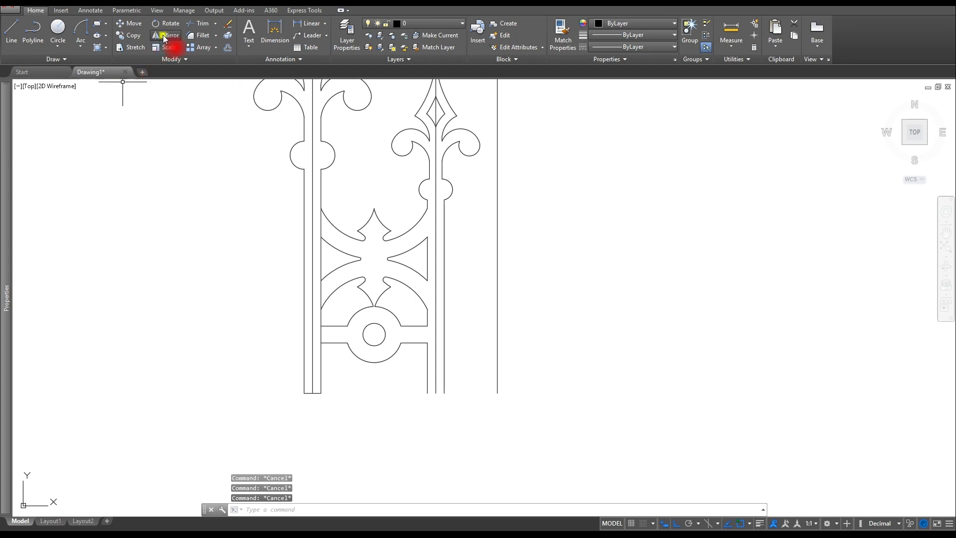
# - Mirror the whole infill between the two posts across the shorter post's vertical centre line, keeping the originals
pyautogui.click(433, 214)
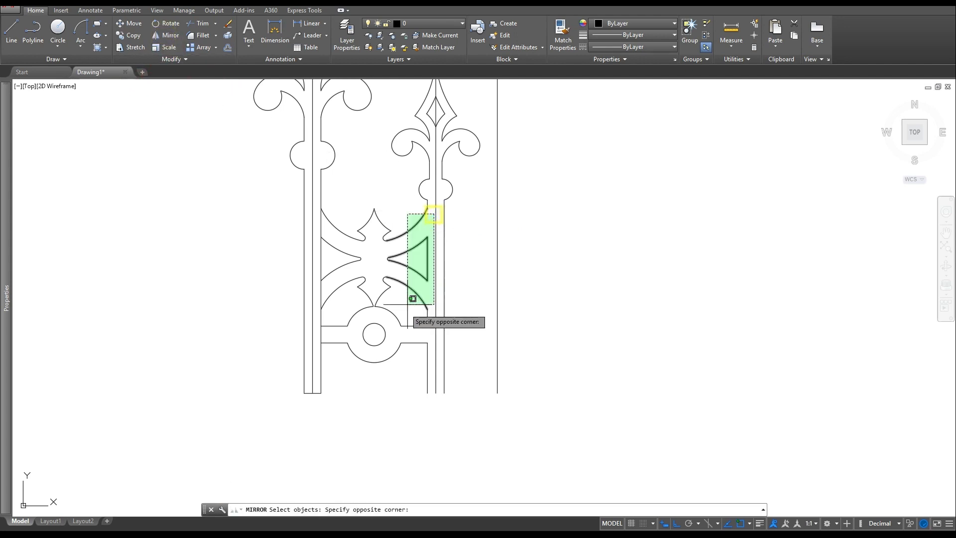
pyautogui.click(324, 378)
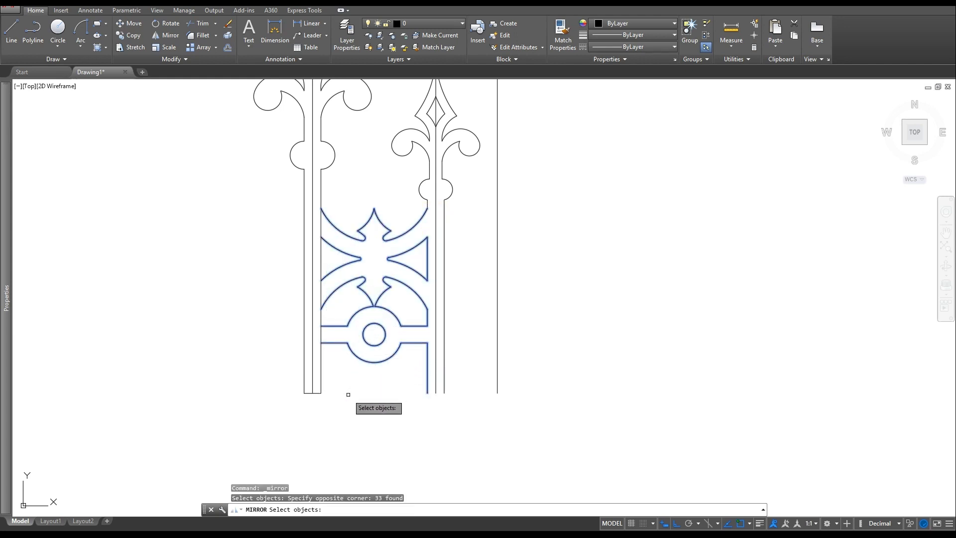
pyautogui.press('Return')
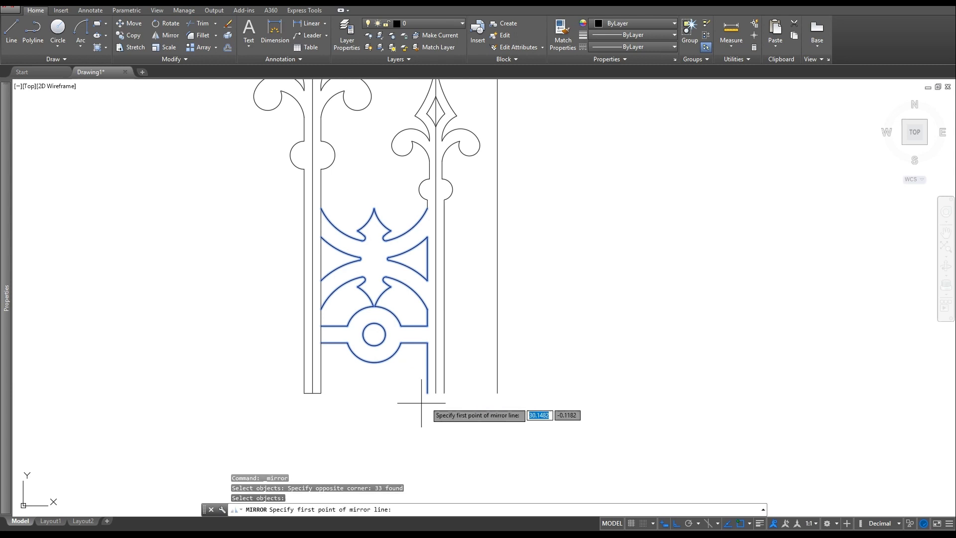
pyautogui.click(436, 392)
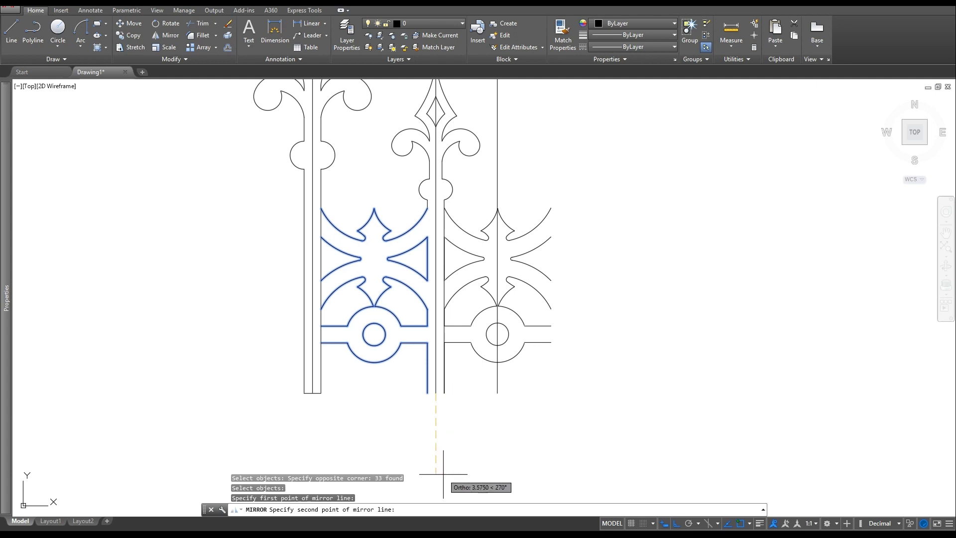
pyautogui.click(438, 438)
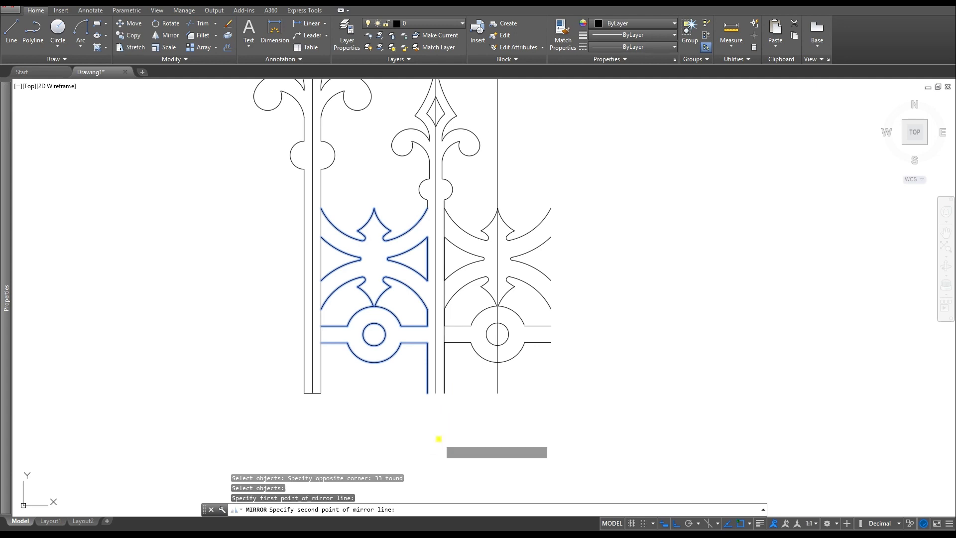
pyautogui.press('Return')
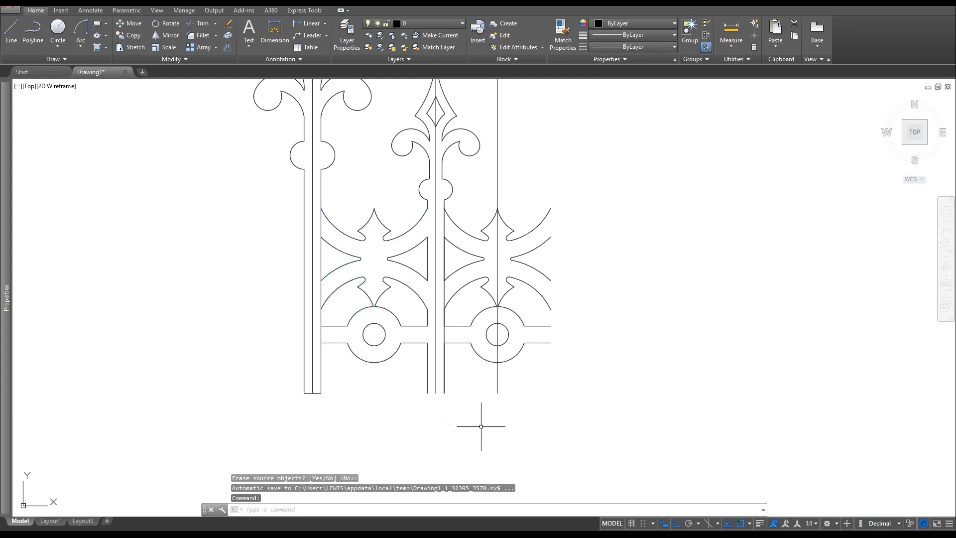
# - Delete the vertical guide line running through the centre of the mirrored infill
pyautogui.press('Escape')
pyautogui.press('Escape')
pyautogui.click(498, 387)
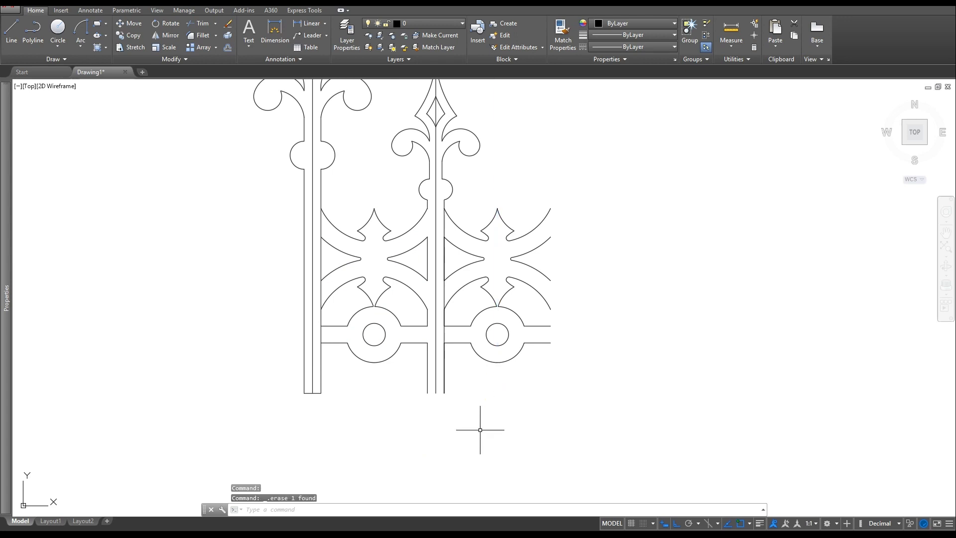
# - Fillet both corners where the original infill's central ornament meets the ring below it, using a radius of 1/8
pyautogui.scroll(6, 374, 307)
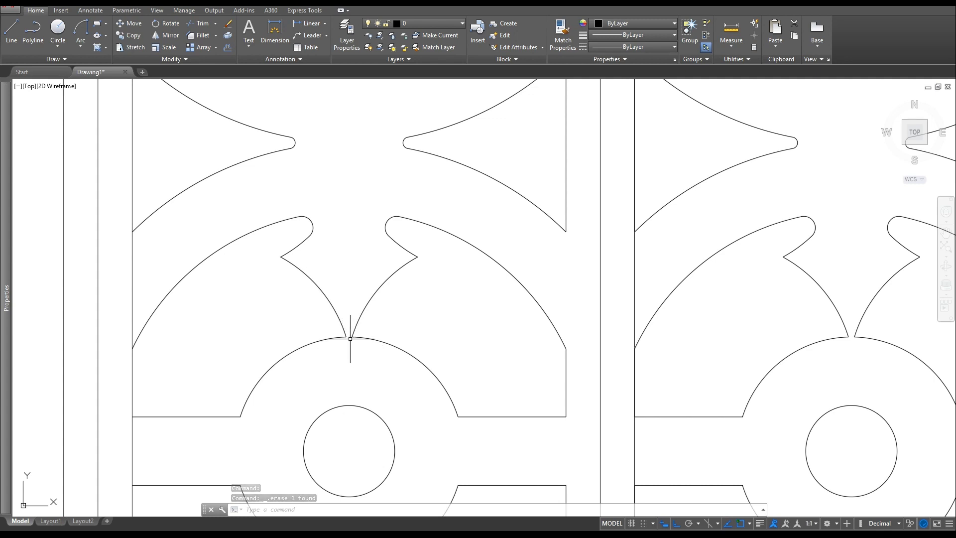
pyautogui.press('Escape')
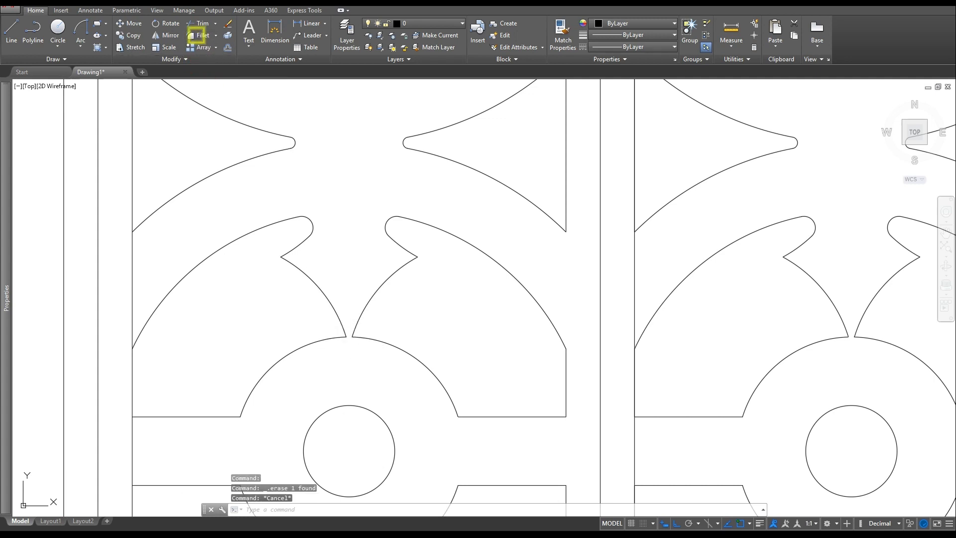
pyautogui.click(197, 35)
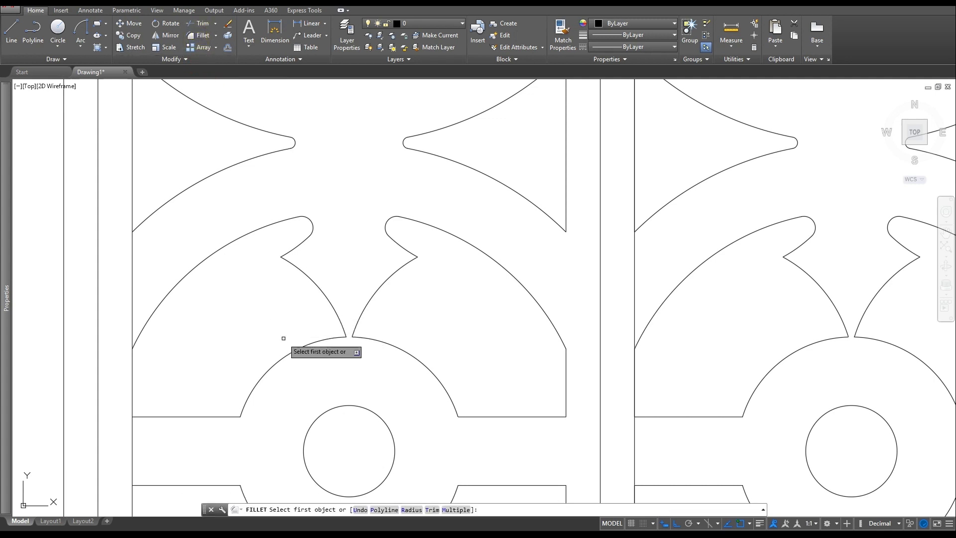
pyautogui.click(413, 510)
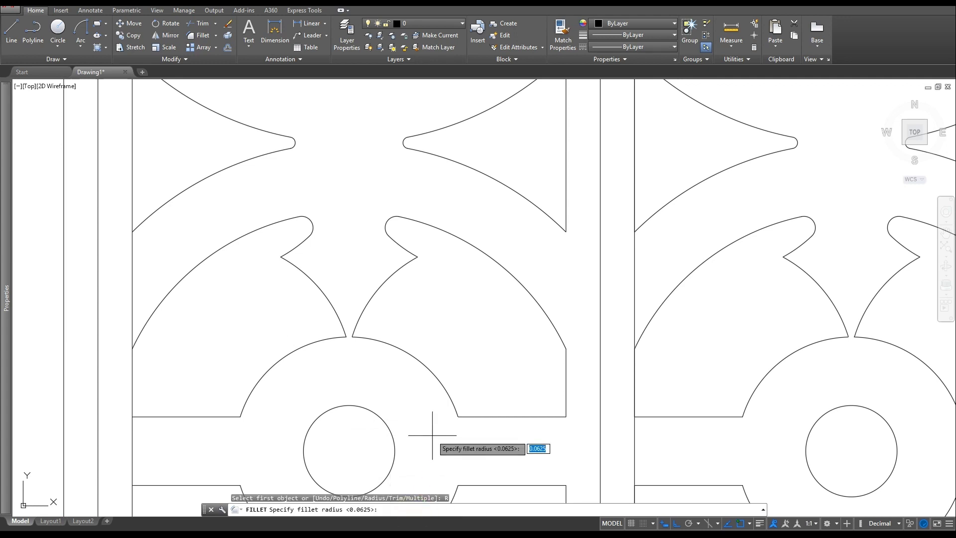
pyautogui.press('Return')
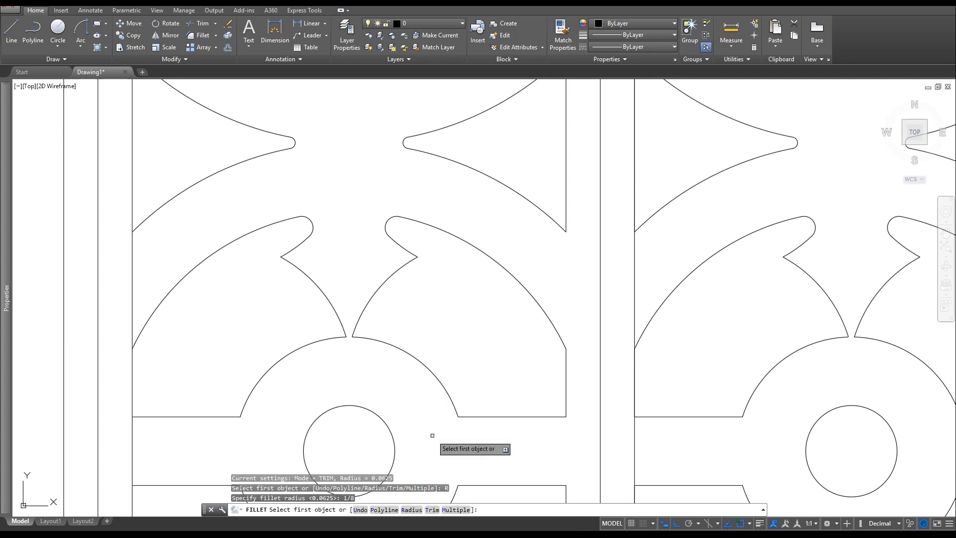
pyautogui.click(450, 510)
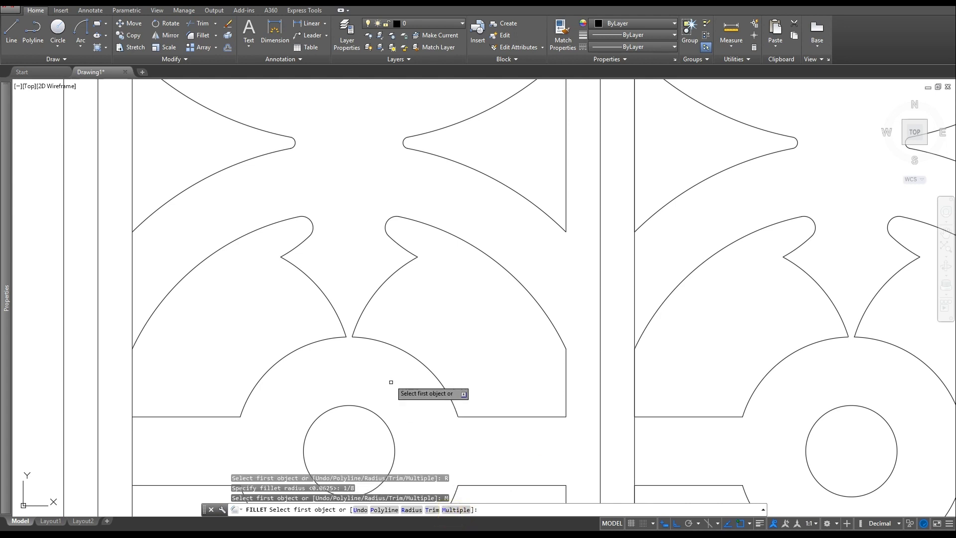
pyautogui.click(363, 339)
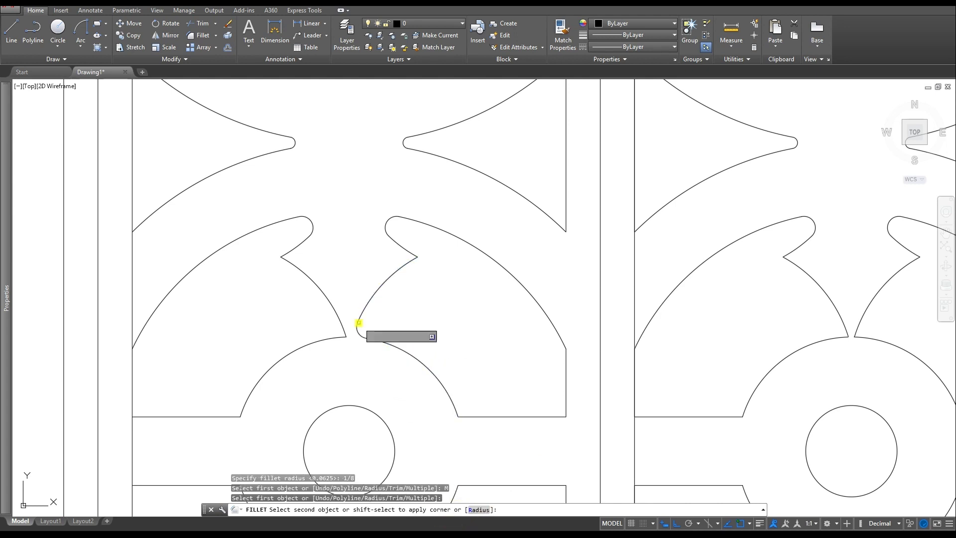
pyautogui.click(358, 325)
pyautogui.click(345, 334)
pyautogui.click(336, 338)
pyautogui.click(331, 338)
pyautogui.click(330, 339)
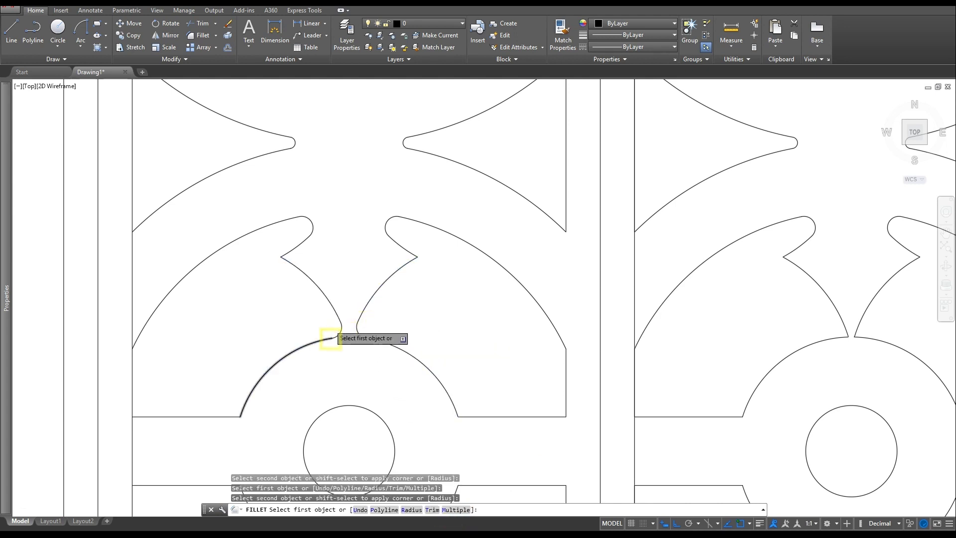
# - Fillet the two matching corners above the ring in the mirrored infill with the same 1/8 radius
pyautogui.scroll(-3, 553, 359)
pyautogui.scroll(2, 444, 323)
pyautogui.click(477, 323)
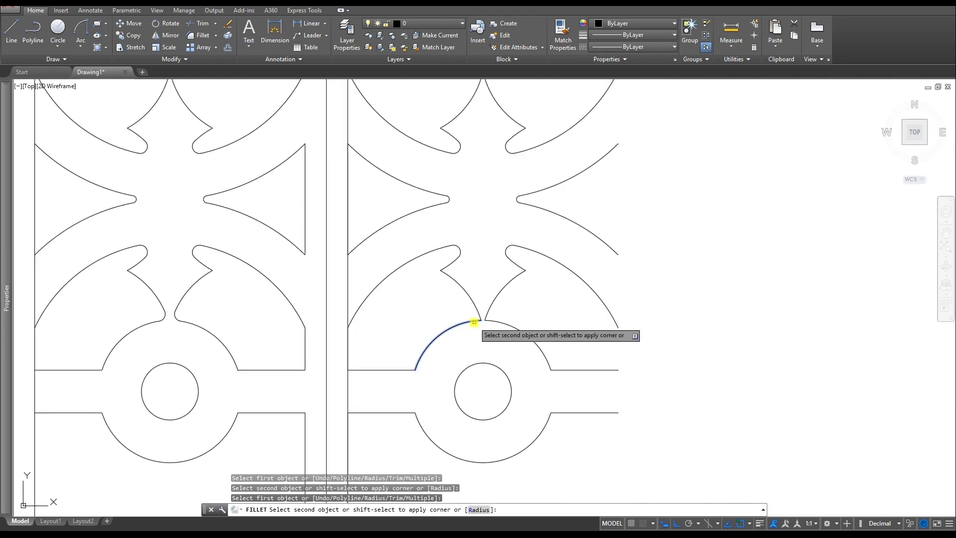
pyautogui.click(477, 310)
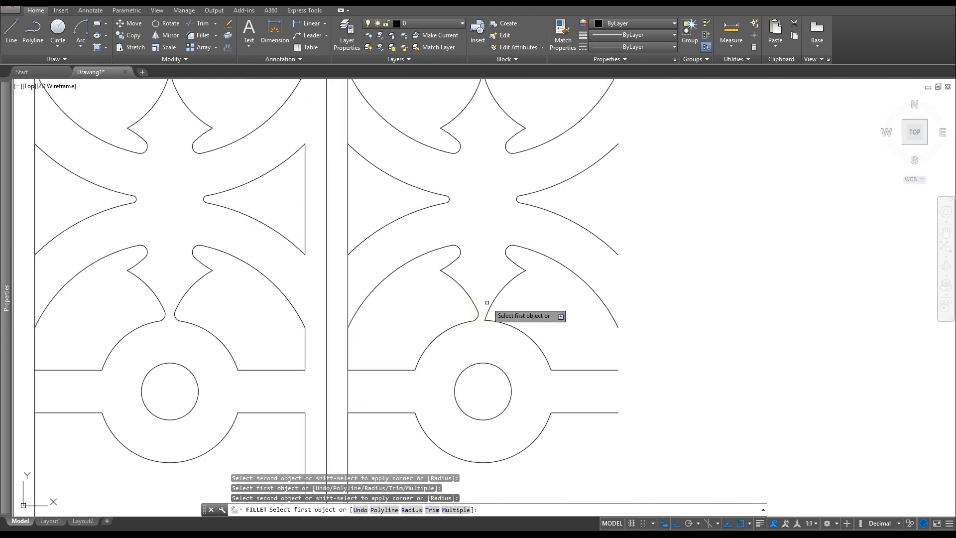
pyautogui.click(494, 315)
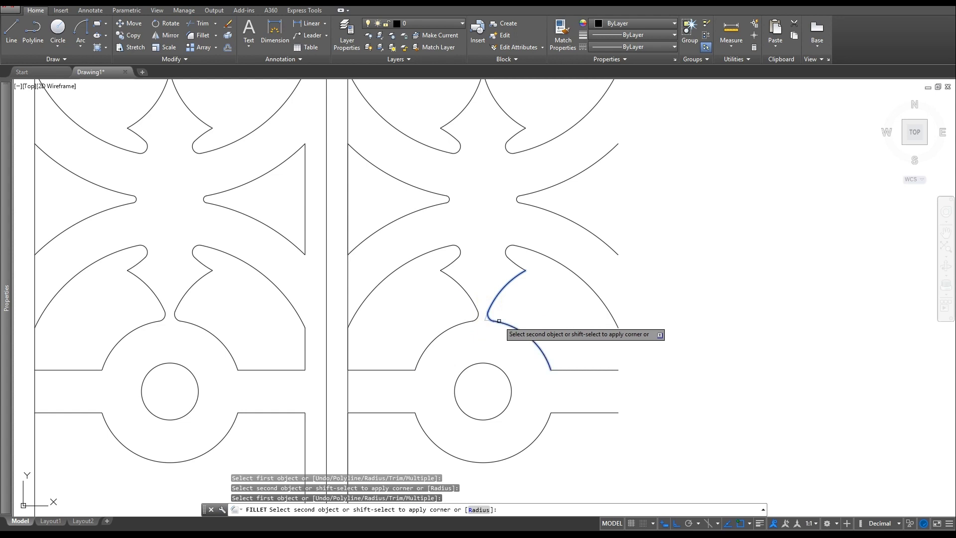
pyautogui.click(498, 317)
pyautogui.scroll(-2, 486, 319)
pyautogui.press('Escape')
pyautogui.press('Escape')
pyautogui.press('Escape')
pyautogui.scroll(-3, 440, 311)
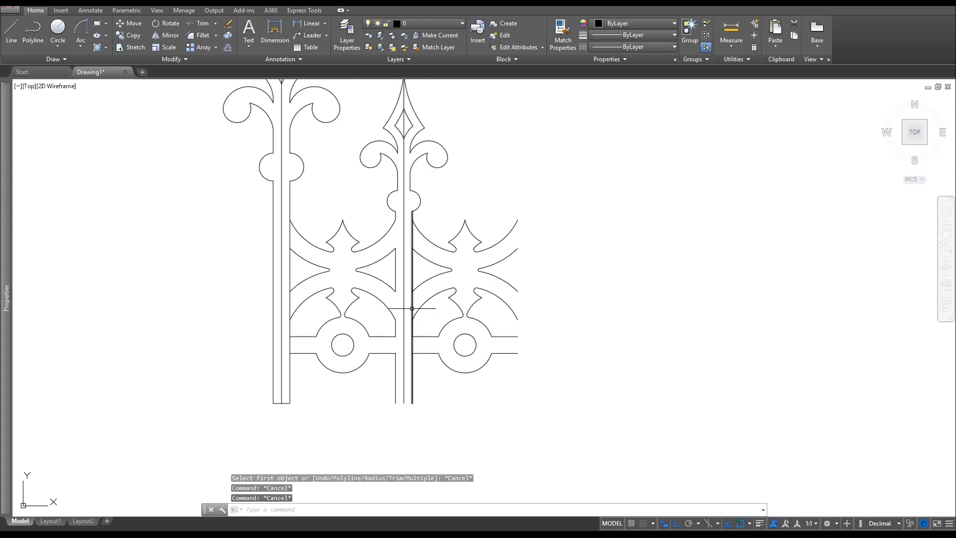
# - Trim the shorter post's edge facing the mirrored infill where the horizontal rail and the lower curved band meet it
pyautogui.scroll(3, 406, 309)
pyautogui.press('Escape')
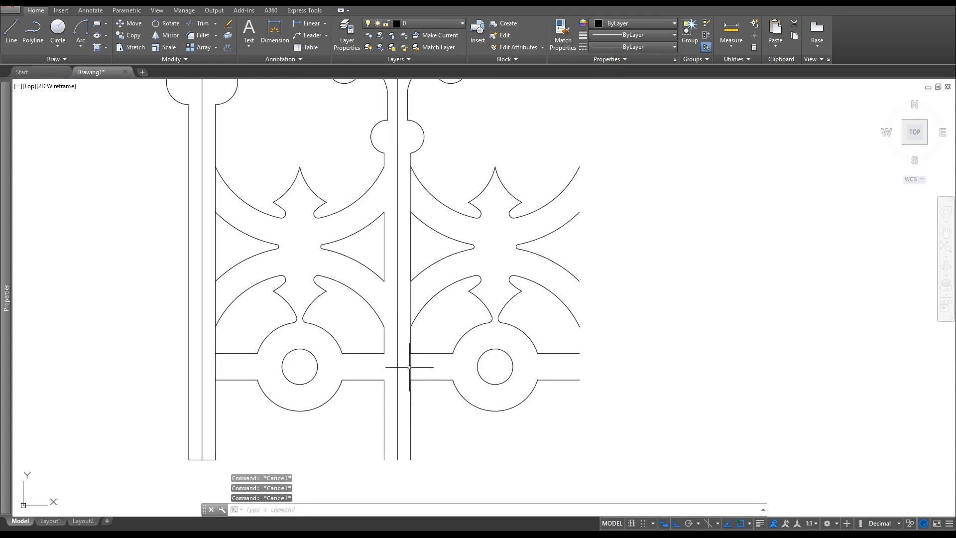
pyautogui.click(200, 25)
pyautogui.press('Return')
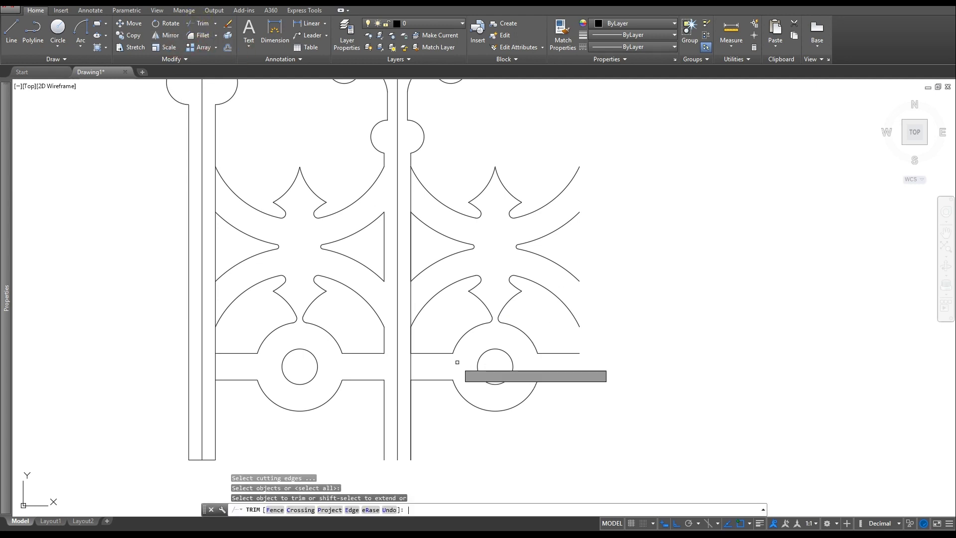
pyautogui.scroll(5, 393, 379)
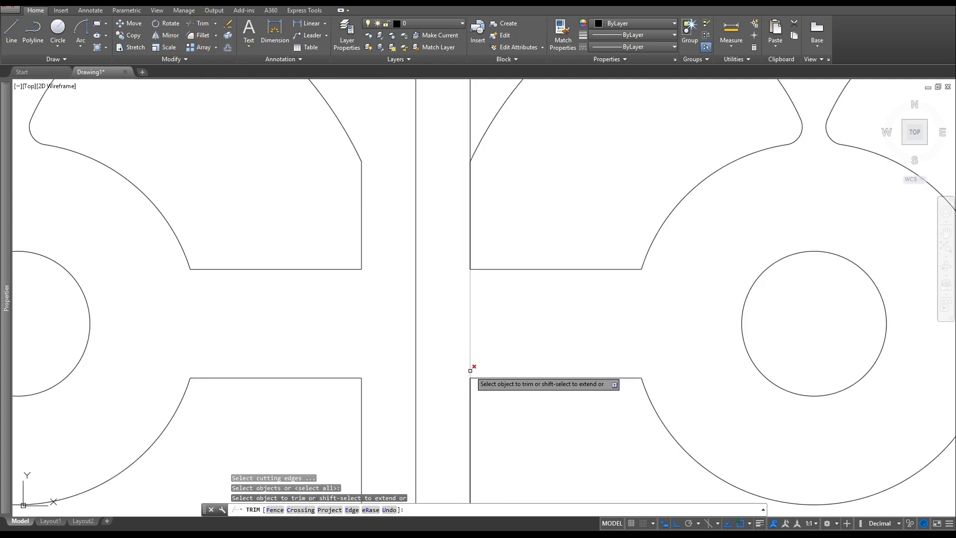
pyautogui.scroll(-4, 463, 363)
pyautogui.scroll(6, 453, 331)
pyautogui.moveTo(463, 270); pyautogui.dragTo(431, 438, button='middle')
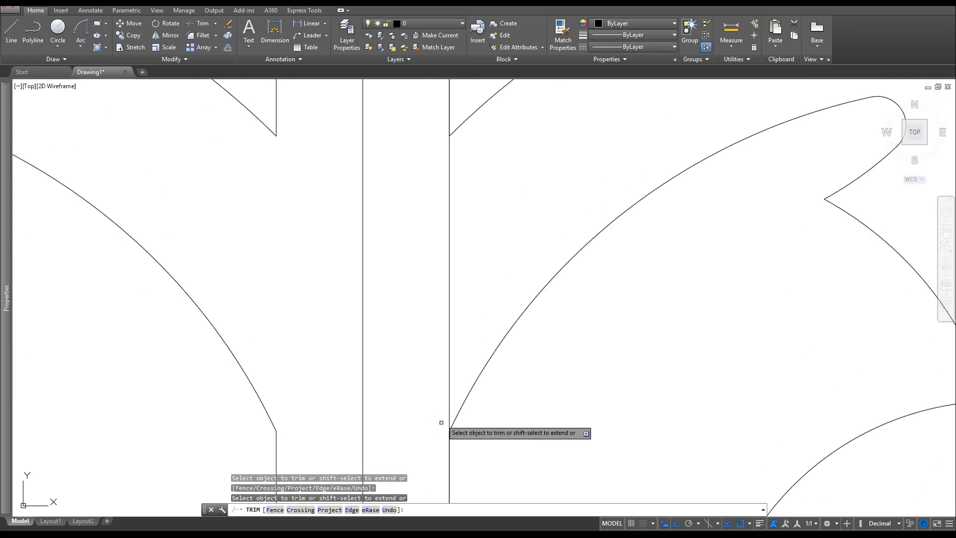
pyautogui.click(449, 385)
pyautogui.click(449, 216)
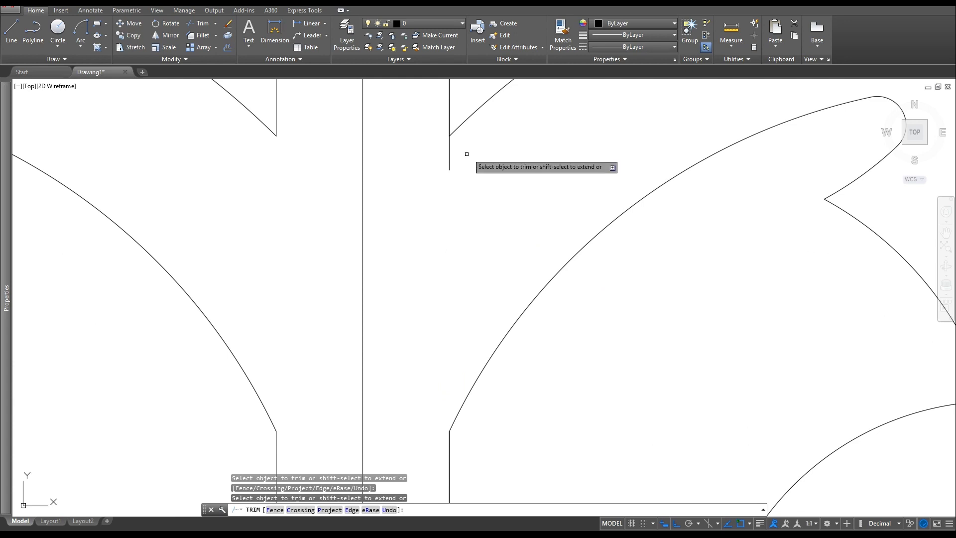
pyautogui.click(449, 164)
pyautogui.scroll(-5, 452, 177)
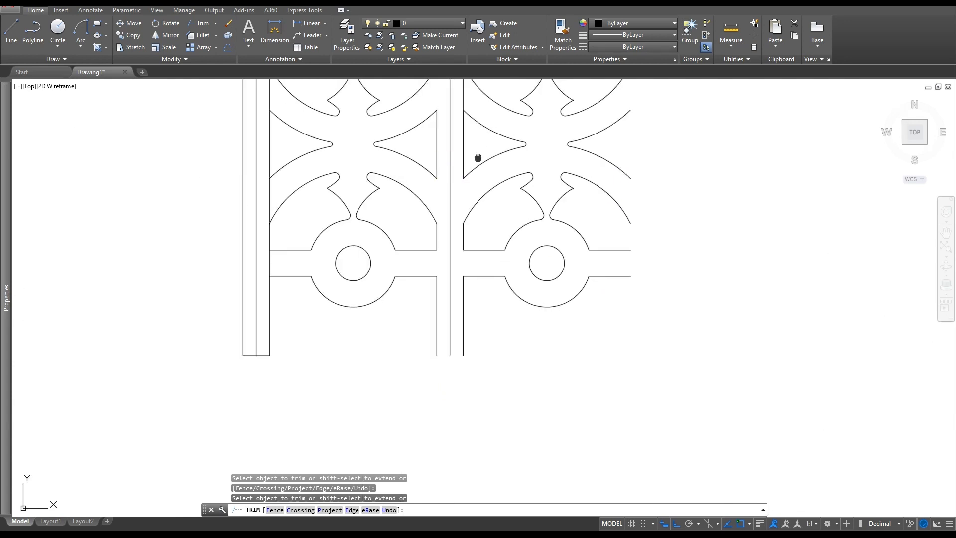
# - Trim the shorter post's edge facing the mirrored infill across the opening of the upper curved band
pyautogui.scroll(6, 443, 269)
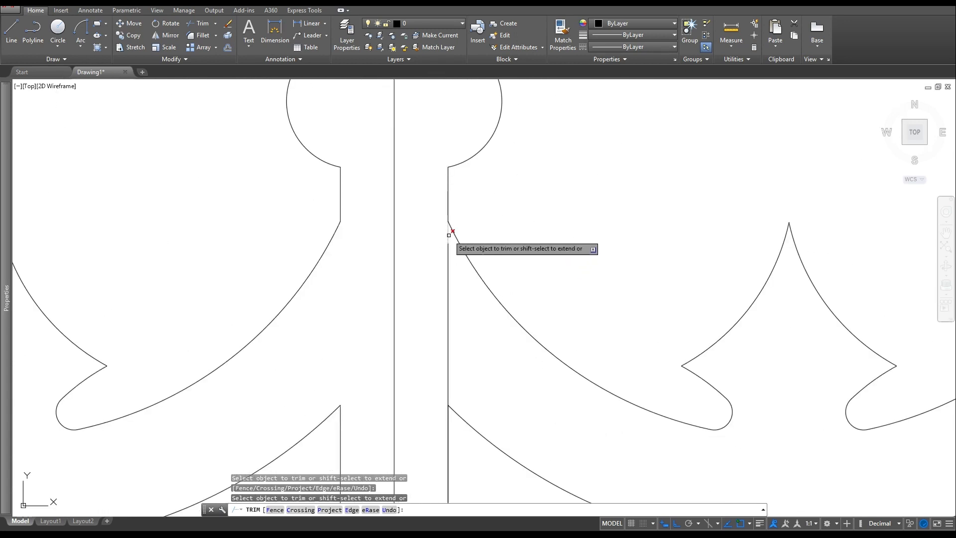
pyautogui.click(448, 240)
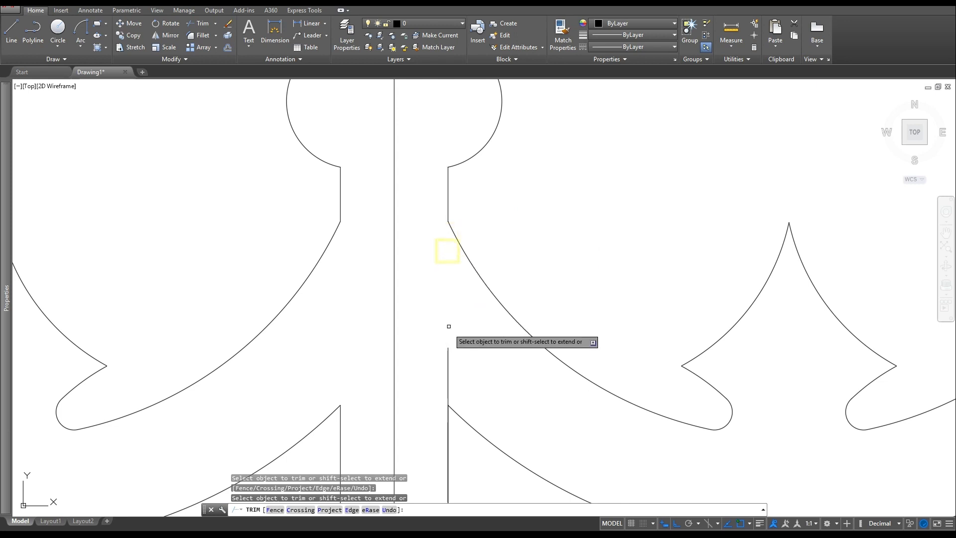
pyautogui.click(447, 351)
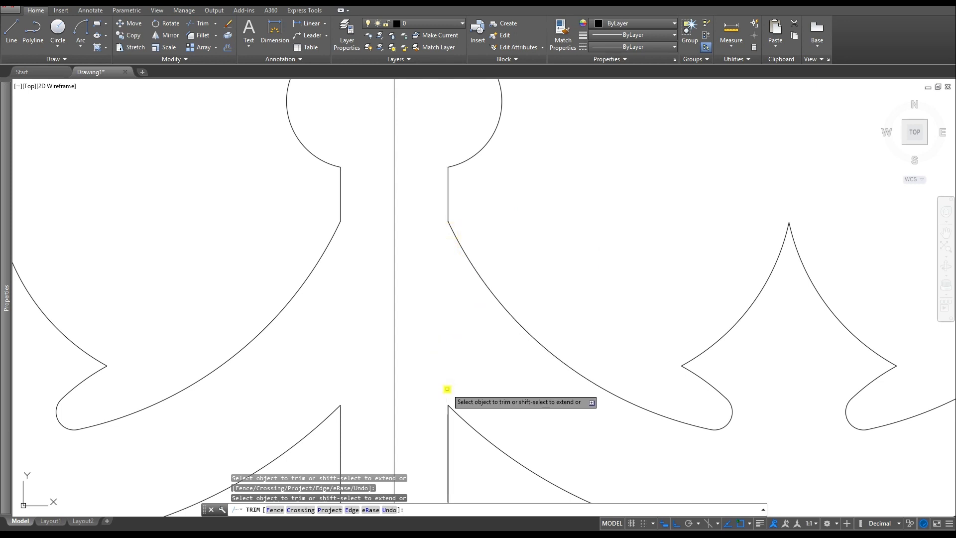
pyautogui.scroll(-5, 448, 385)
pyautogui.press('Escape')
pyautogui.press('Escape')
pyautogui.press('Escape')
pyautogui.scroll(6, 423, 376)
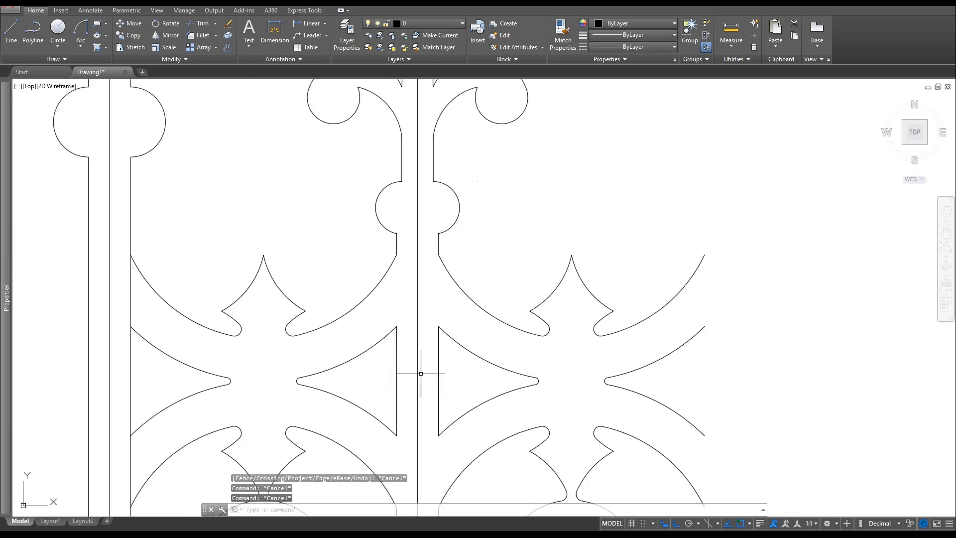
pyautogui.scroll(-5, 407, 297)
pyautogui.moveTo(427, 384)
pyautogui.mouseDown(button='middle')
pyautogui.moveTo(342, 273)
pyautogui.moveTo(395, 268)
pyautogui.moveTo(381, 339)
pyautogui.mouseUp(button='middle')
pyautogui.scroll(-2, 341, 273)
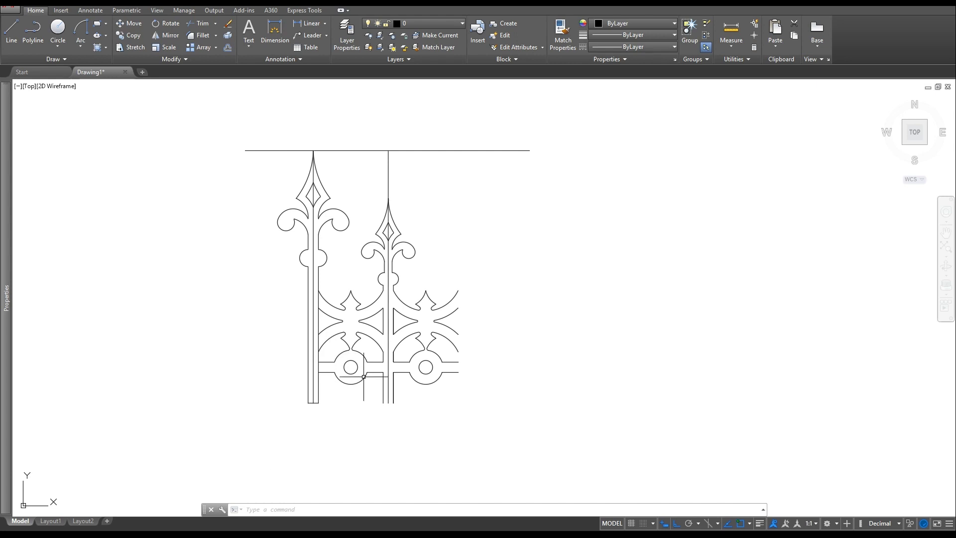
# - Offset the lower rail line between the shorter post and the mirrored ring downward by 1
pyautogui.scroll(8, 364, 377)
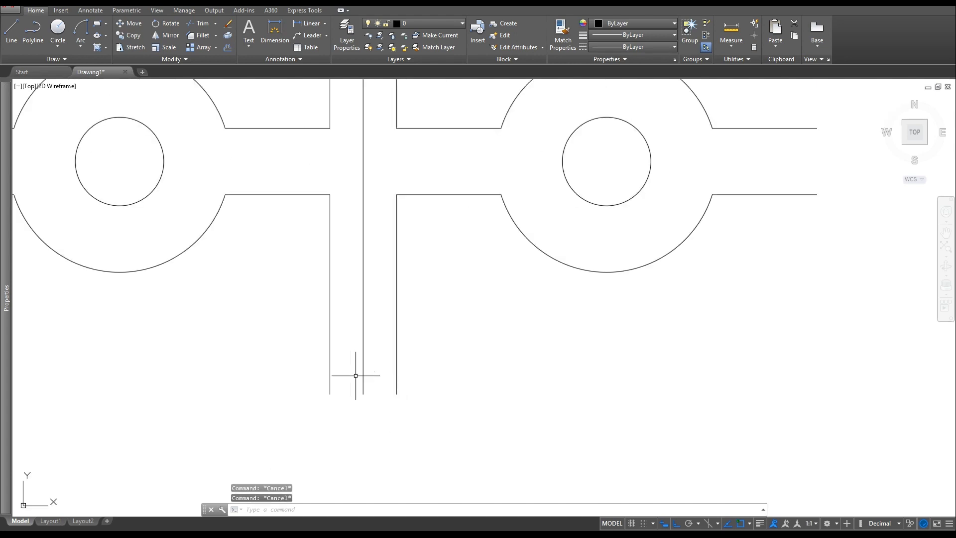
pyautogui.click(228, 47)
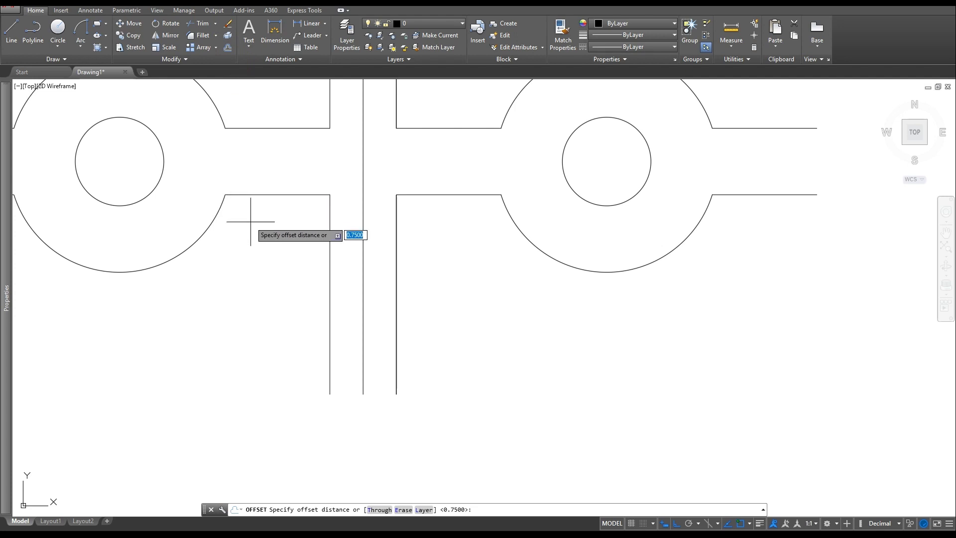
pyautogui.write('1')
pyautogui.press('Return')
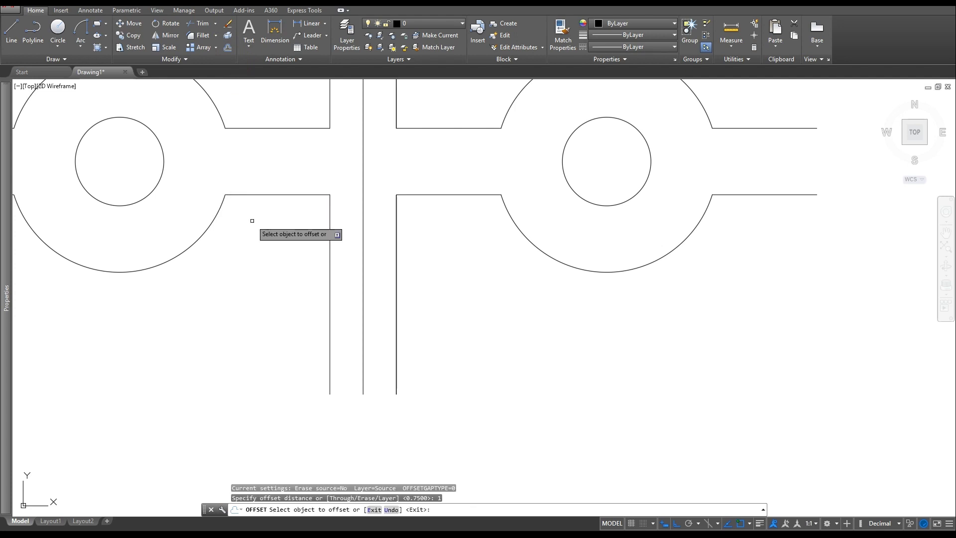
pyautogui.click(421, 194)
pyautogui.click(429, 315)
pyautogui.press('Return')
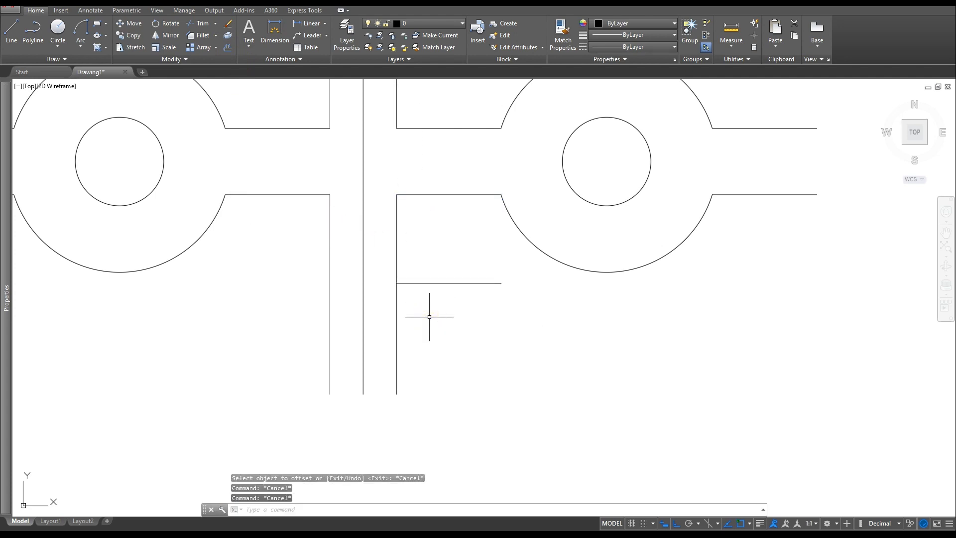
# - Offset the new short horizontal line below the rail downward by 1-1/4
pyautogui.press('Return')
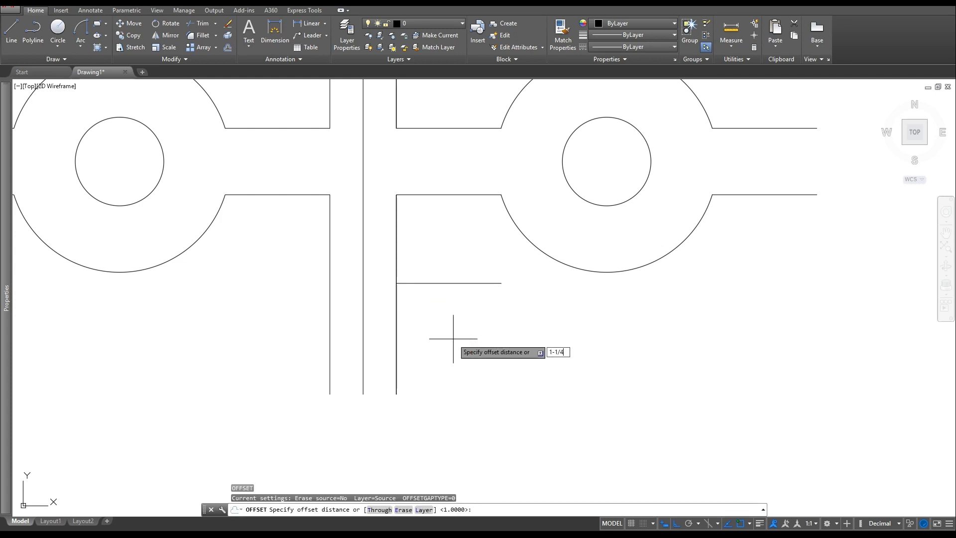
pyautogui.press('Return')
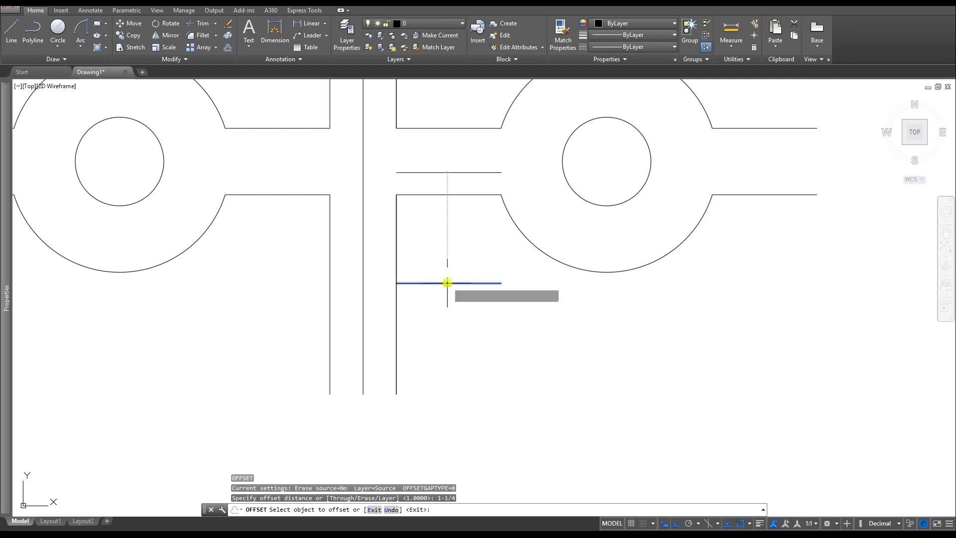
pyautogui.click(447, 283)
pyautogui.click(438, 348)
pyautogui.press('Escape')
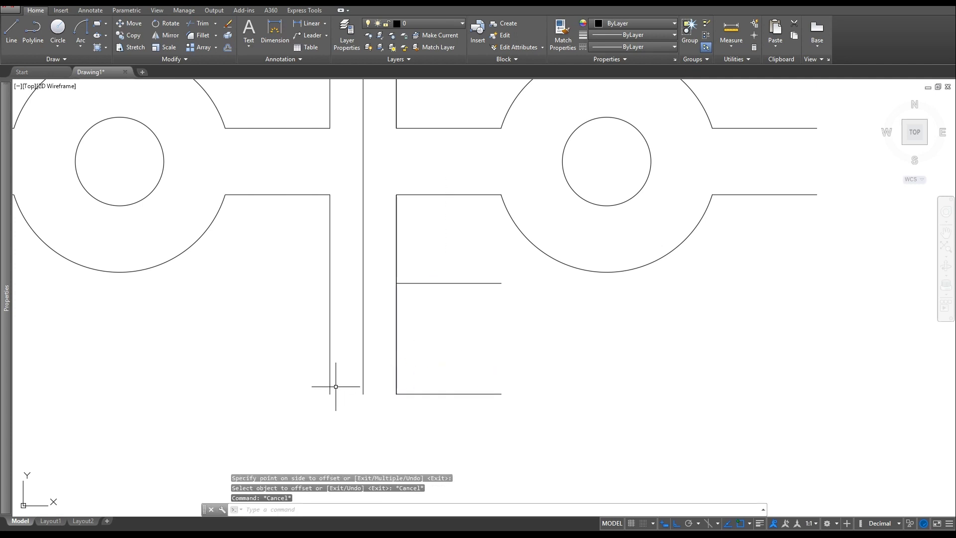
pyautogui.press('Escape')
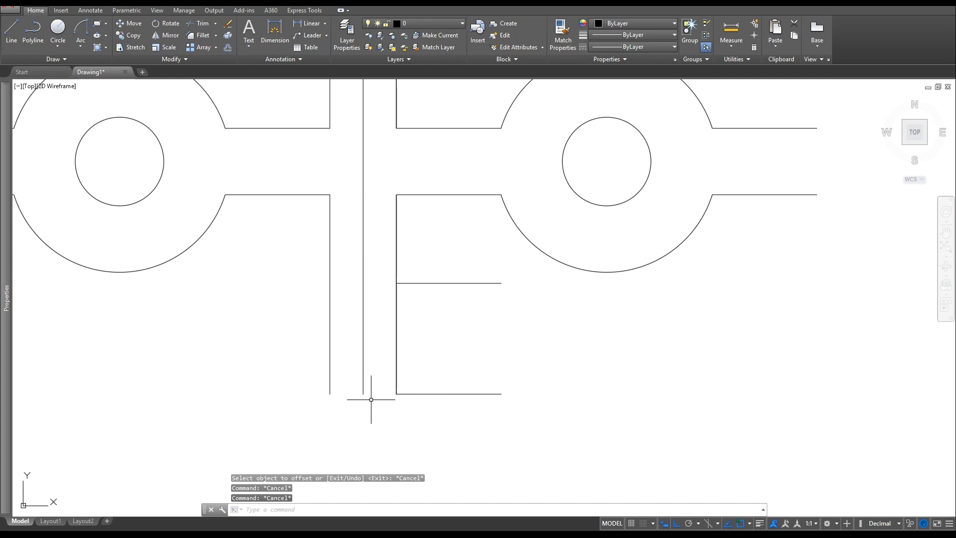
pyautogui.press('Escape')
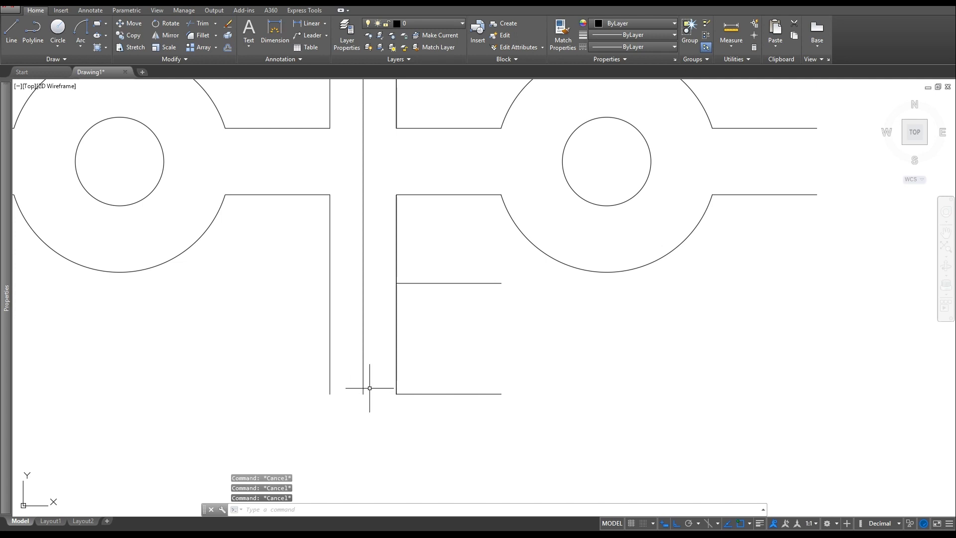
# - Offset the shorter post's vertical centre line by 1 toward the mirrored infill
pyautogui.click(228, 47)
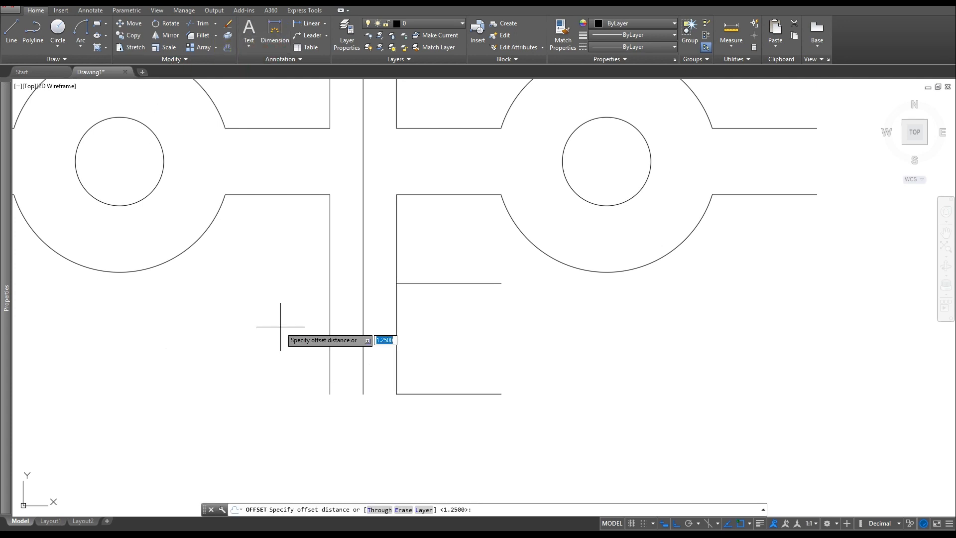
pyautogui.write('1')
pyautogui.press('Return')
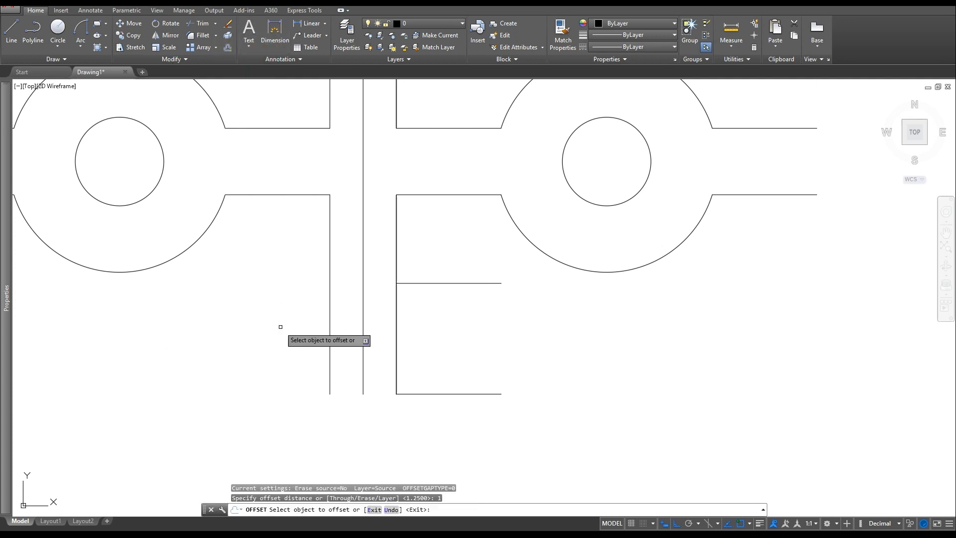
pyautogui.click(363, 318)
pyautogui.click(484, 336)
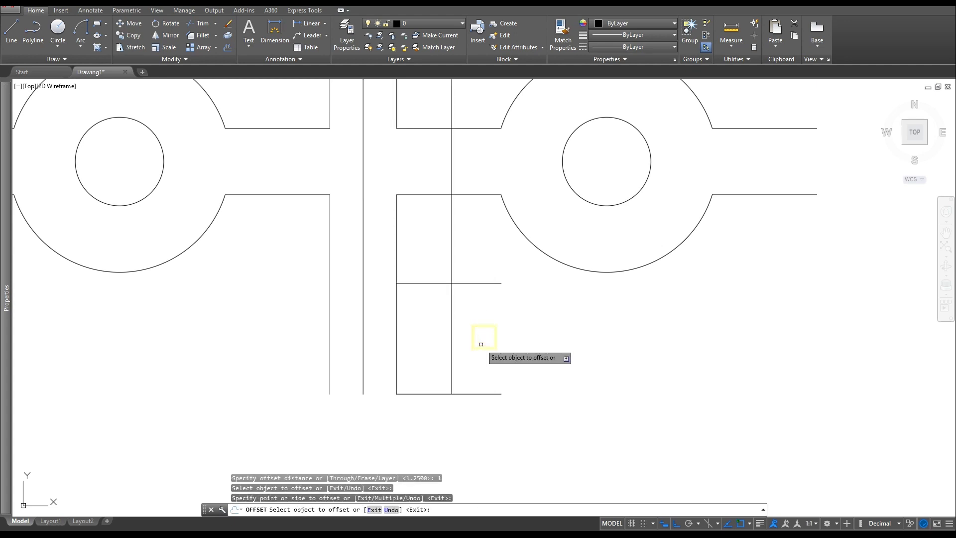
# - Draw a start-end-radius arc of radius 2 from the upper construction lines' intersection to the lower end of the shorter post's centre line
pyautogui.press('Escape')
pyautogui.press('Escape')
pyautogui.press('Escape')
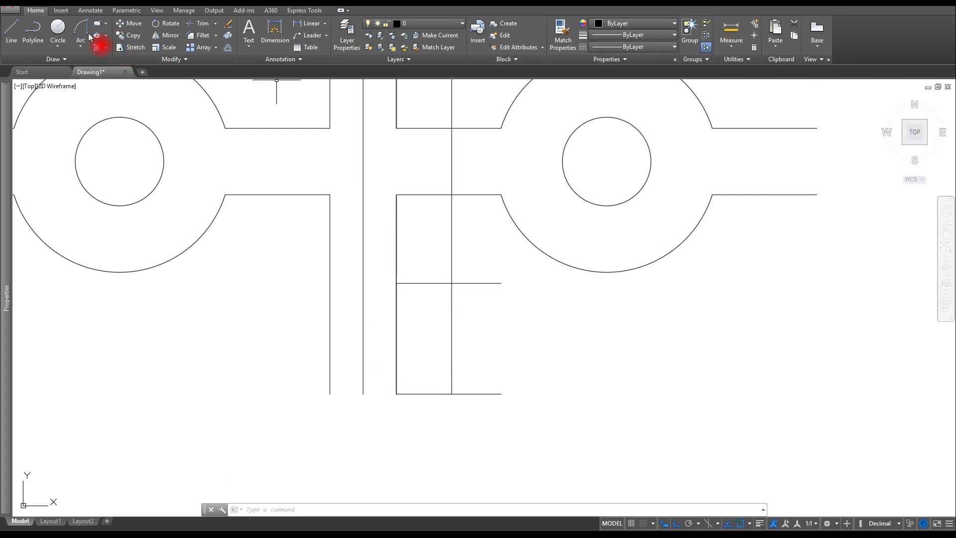
pyautogui.click(86, 46)
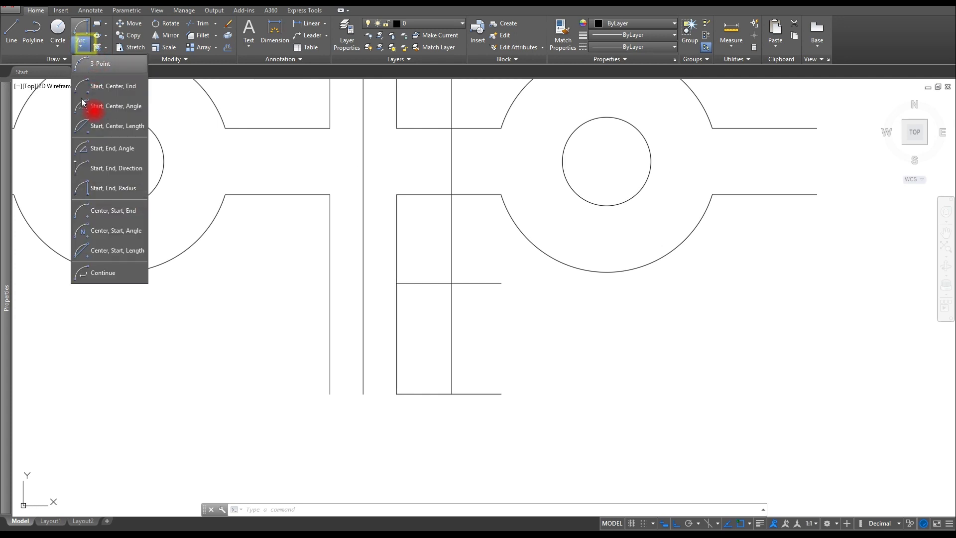
pyautogui.click(100, 191)
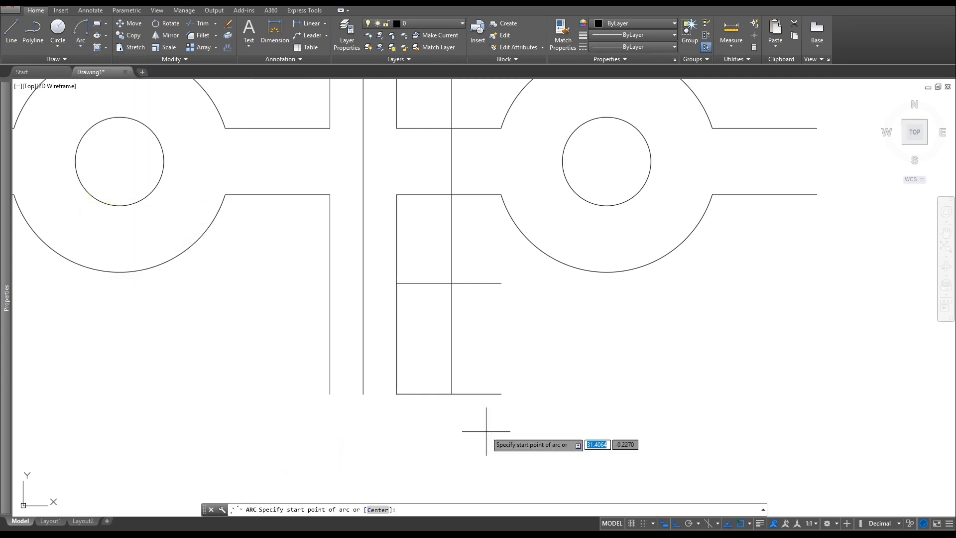
pyautogui.click(452, 283)
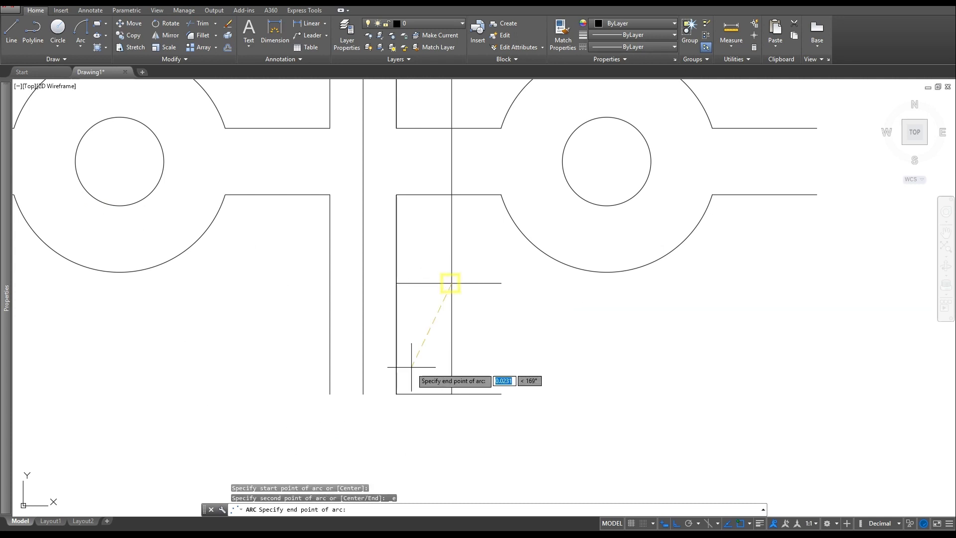
pyautogui.click(363, 393)
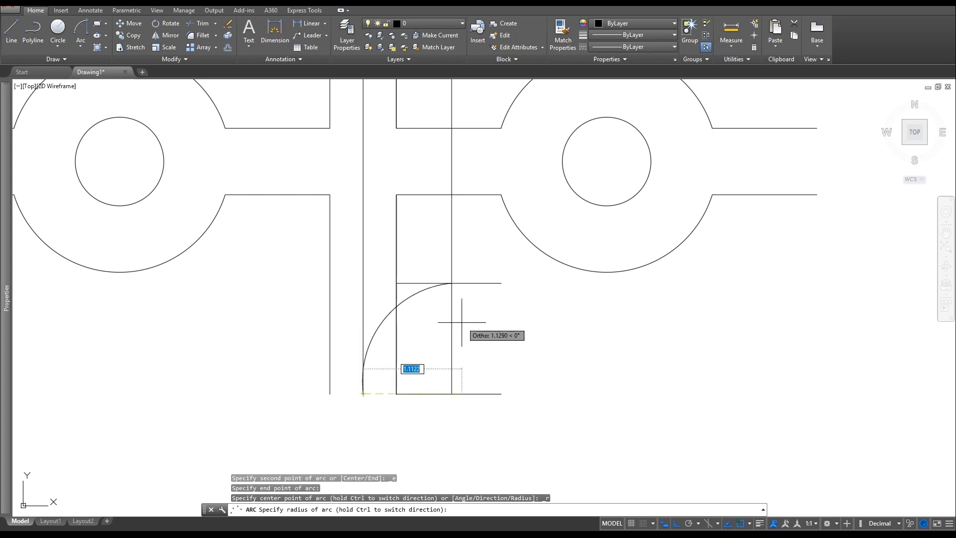
pyautogui.write('2')
pyautogui.press('Return')
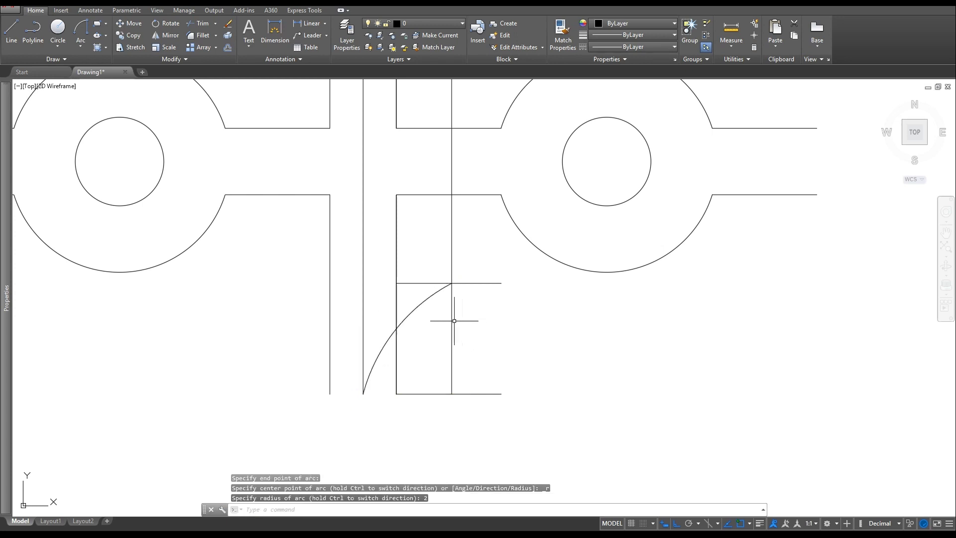
# - Draw a start-end-radius arc of radius 1 from the shorter post's corner under the lower rail to the first arc's outer end
pyautogui.moveTo(424, 280); pyautogui.dragTo(400, 346, button='middle')
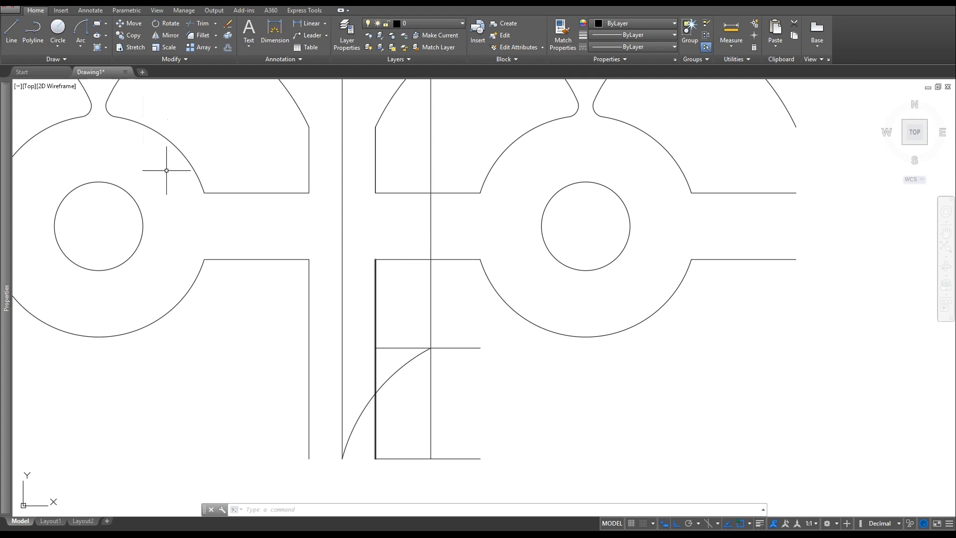
pyautogui.click(82, 27)
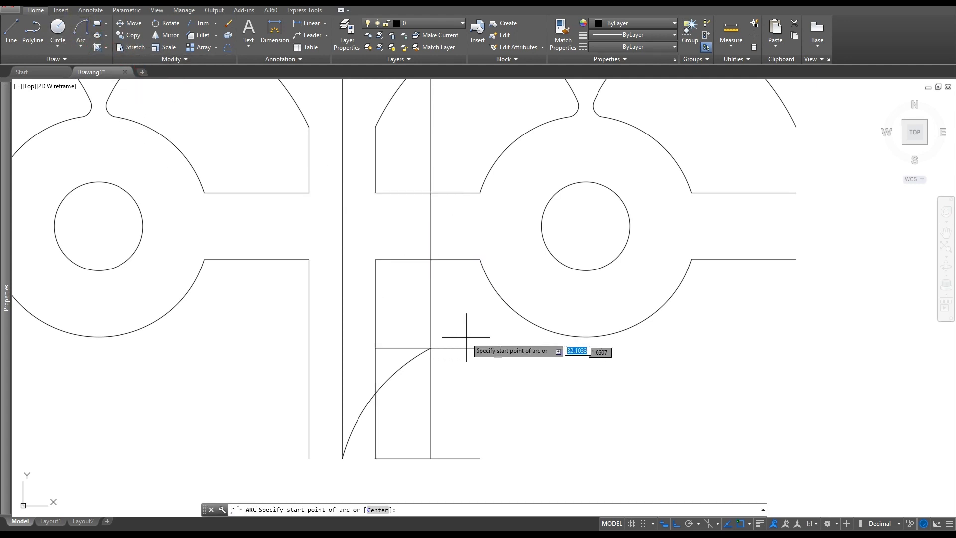
pyautogui.click(375, 259)
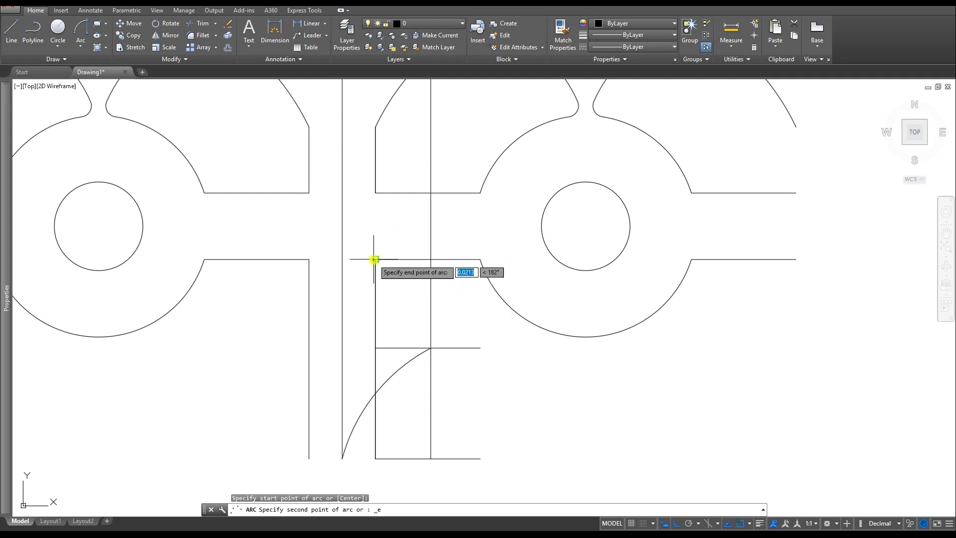
pyautogui.click(430, 348)
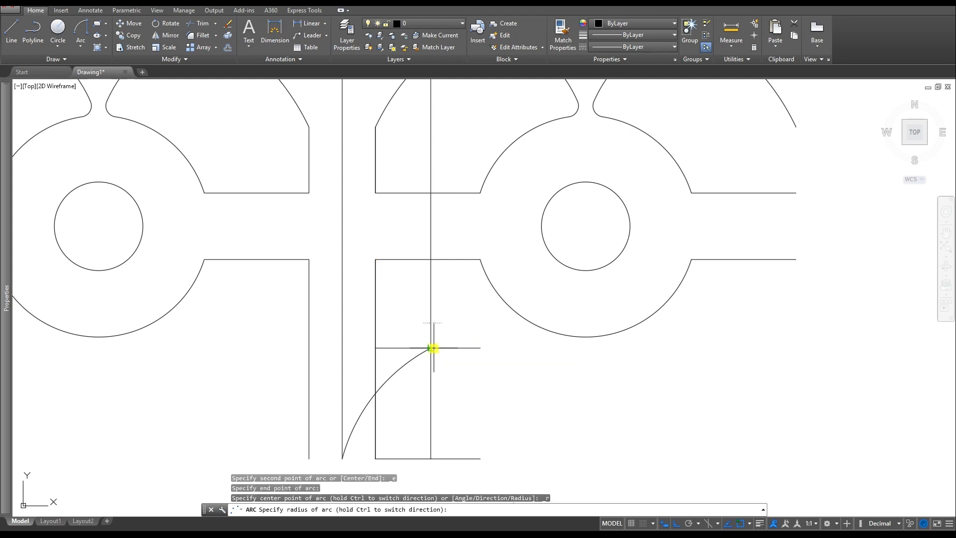
pyautogui.click(358, 319)
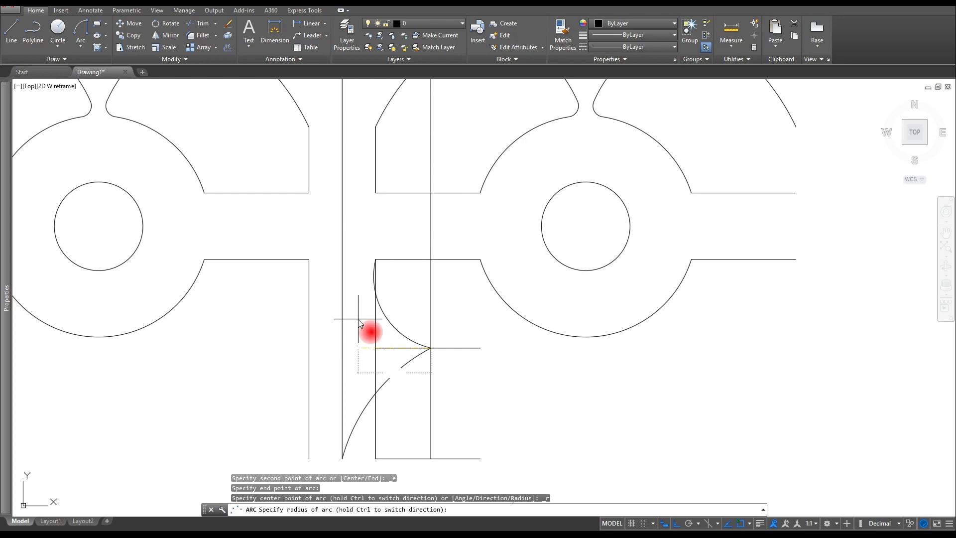
pyautogui.scroll(-4, 343, 321)
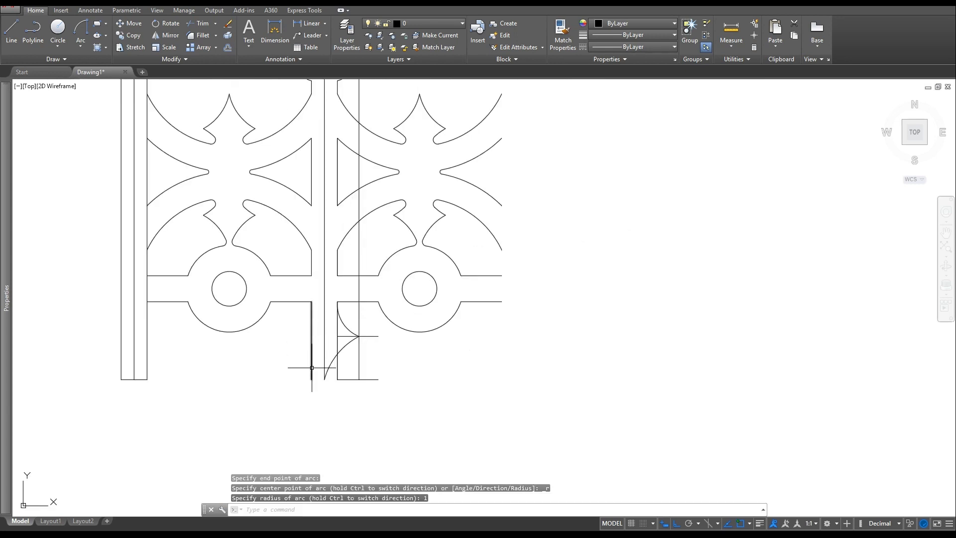
pyautogui.scroll(2, 311, 367)
pyautogui.scroll(2, 311, 367)
pyautogui.press('Escape')
pyautogui.press('Escape')
pyautogui.press('Escape')
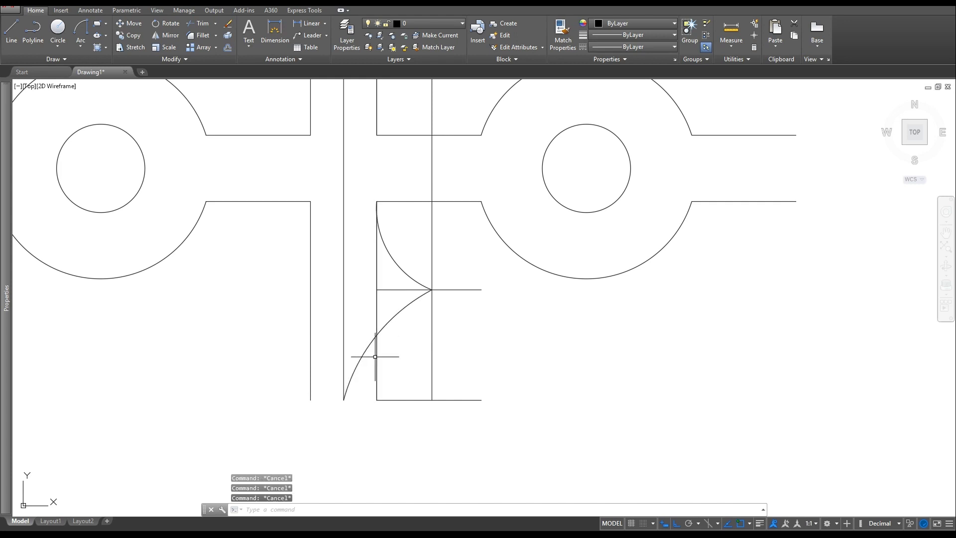
# - Delete the two short horizontal construction lines, the offset vertical line and the duplicate post edge line around the foot arcs
pyautogui.click(474, 281)
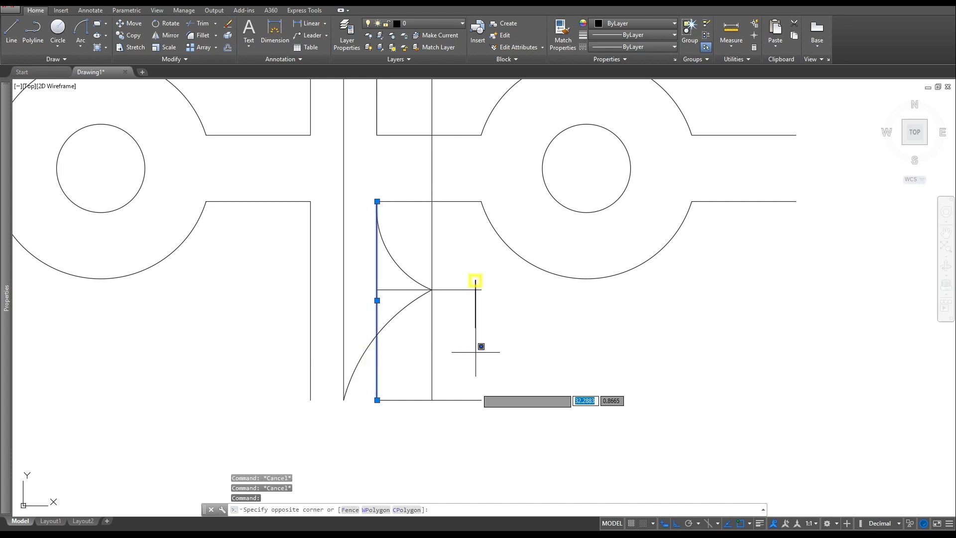
pyautogui.click(458, 419)
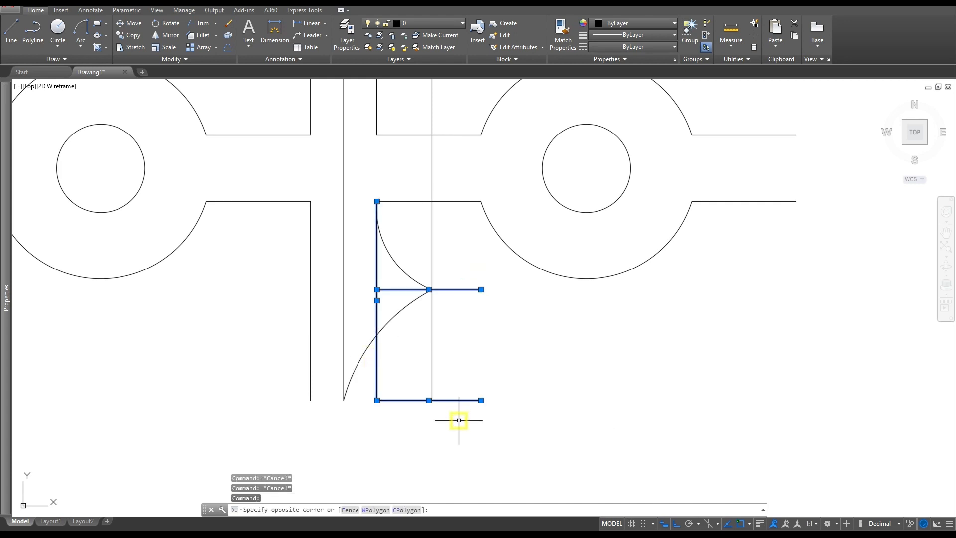
pyautogui.click(454, 333)
pyautogui.click(424, 356)
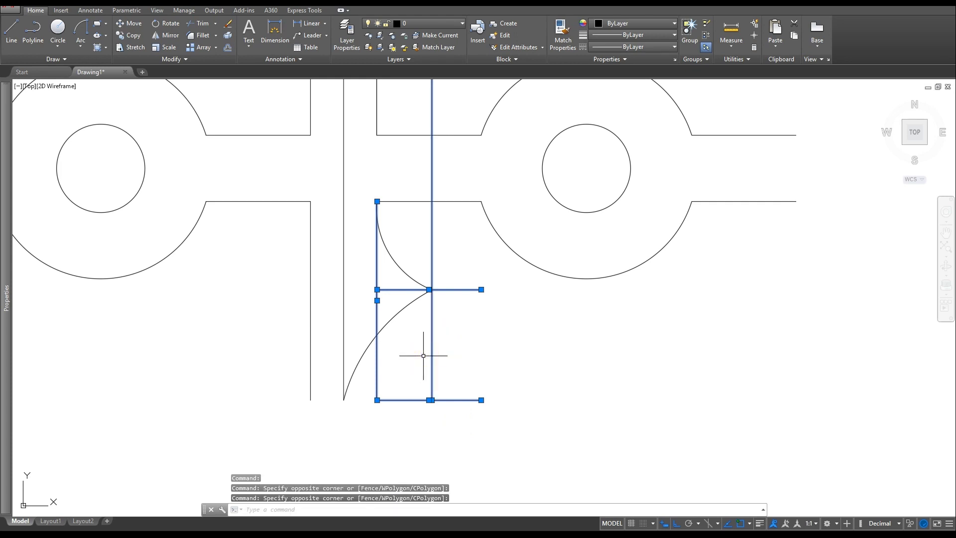
pyautogui.press('Delete')
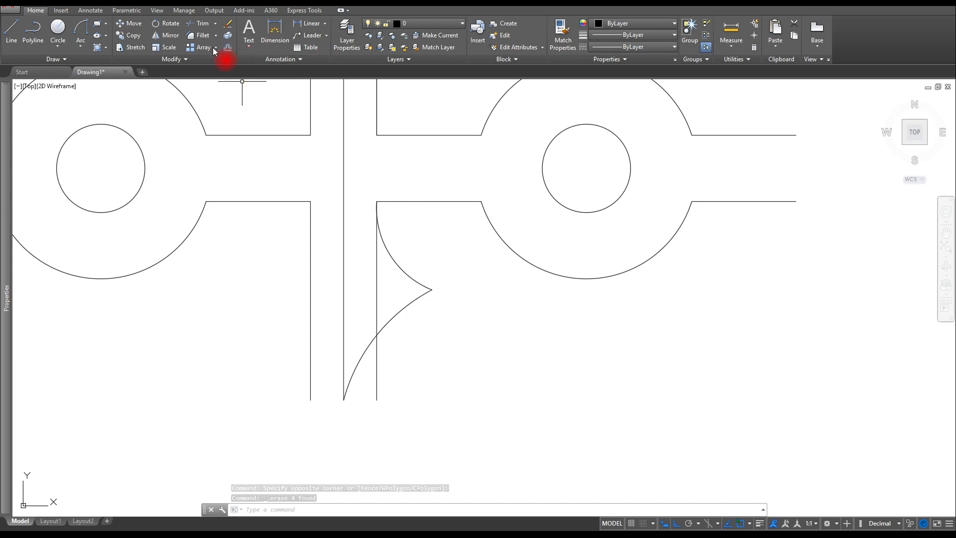
# - Try to mirror the two foot arcs about the shorter post's vertical centre line
pyautogui.click(158, 35)
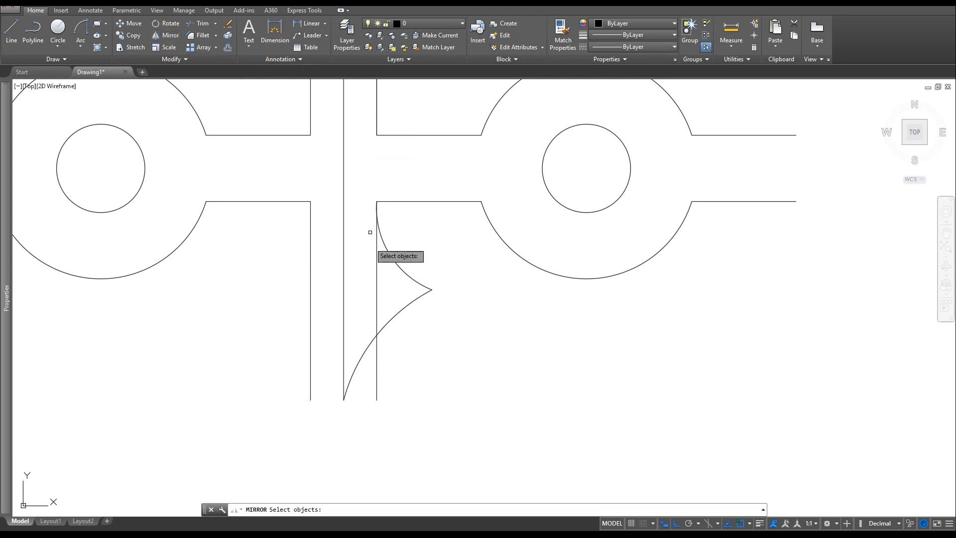
pyautogui.click(442, 269)
pyautogui.click(422, 320)
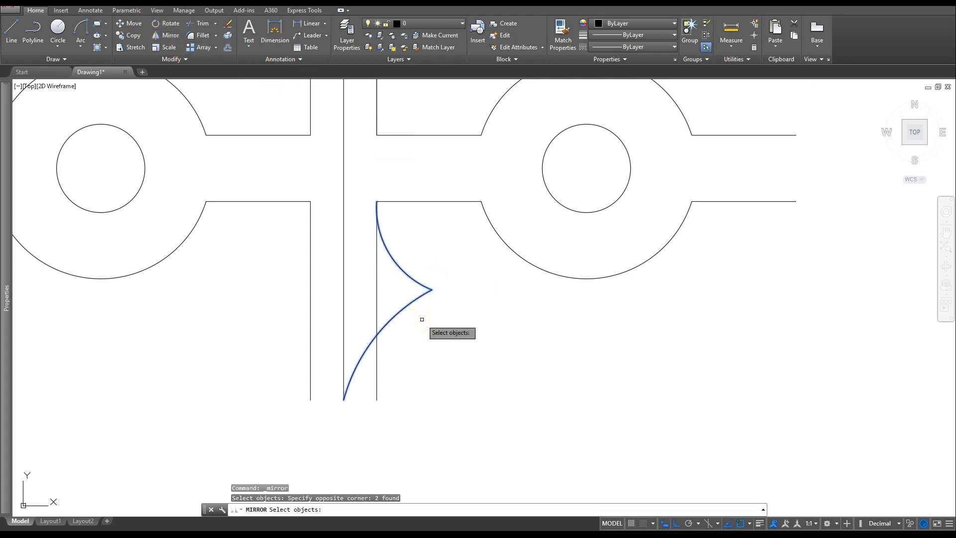
pyautogui.press('Return')
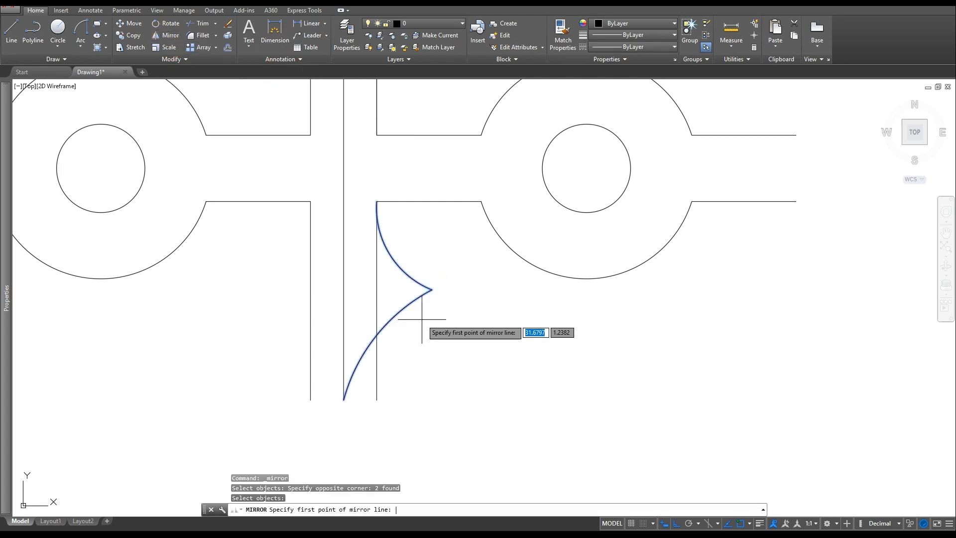
pyautogui.click(341, 393)
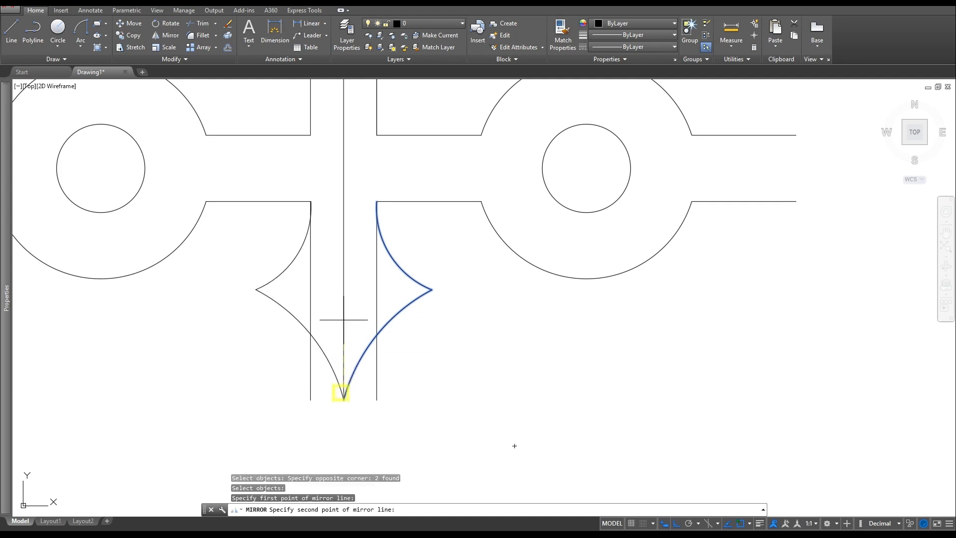
pyautogui.click(344, 186)
pyautogui.press('Return')
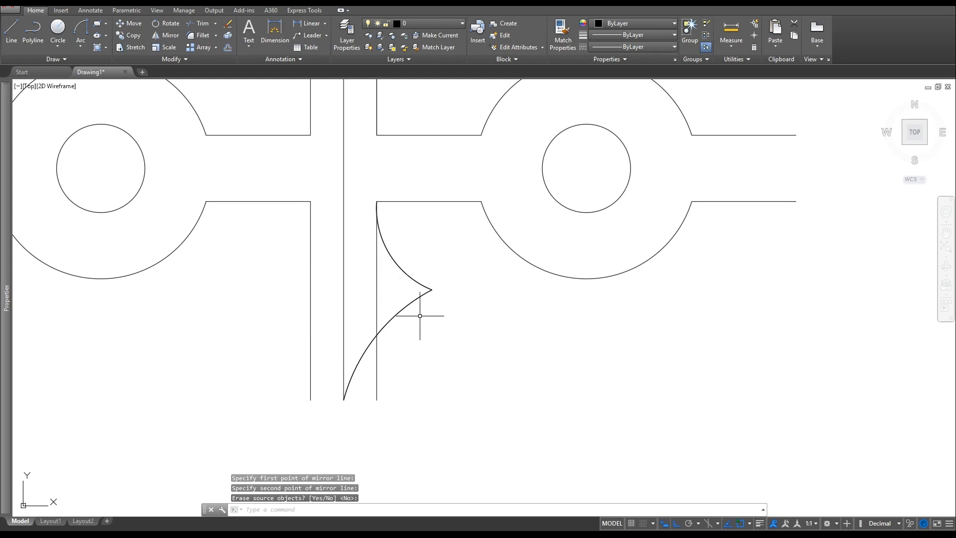
# - Mirror the foot arcs across the shorter post's centre line from the foot's tip straight down, keeping the source objects
pyautogui.scroll(-5, 417, 400)
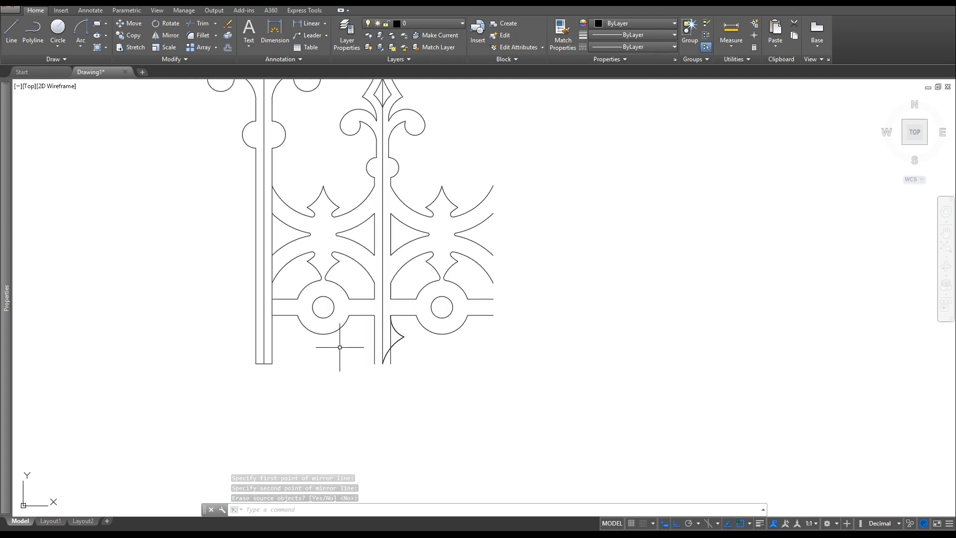
pyautogui.scroll(5, 332, 336)
pyautogui.scroll(-1, 523, 313)
pyautogui.moveTo(520, 314); pyautogui.dragTo(325, 274, button='middle')
pyautogui.scroll(1, 324, 274)
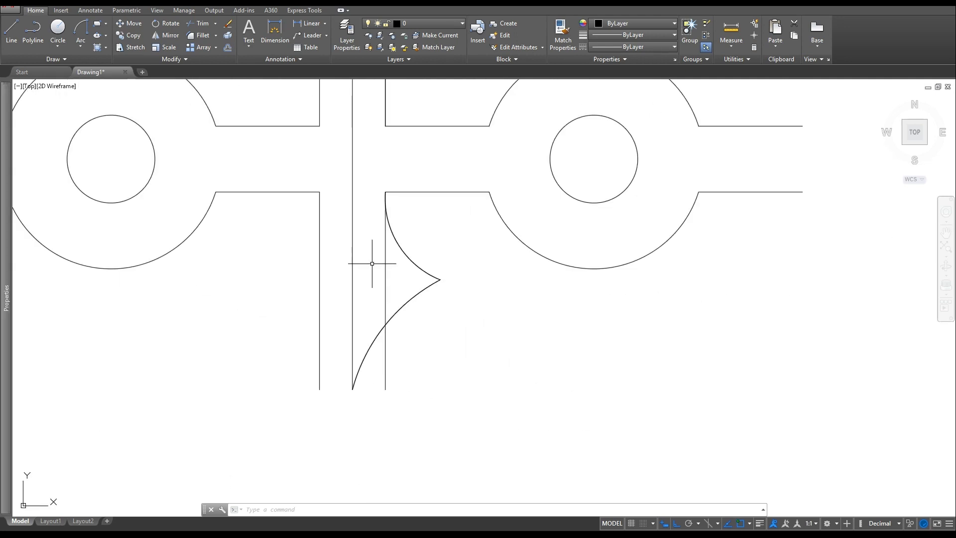
pyautogui.click(160, 34)
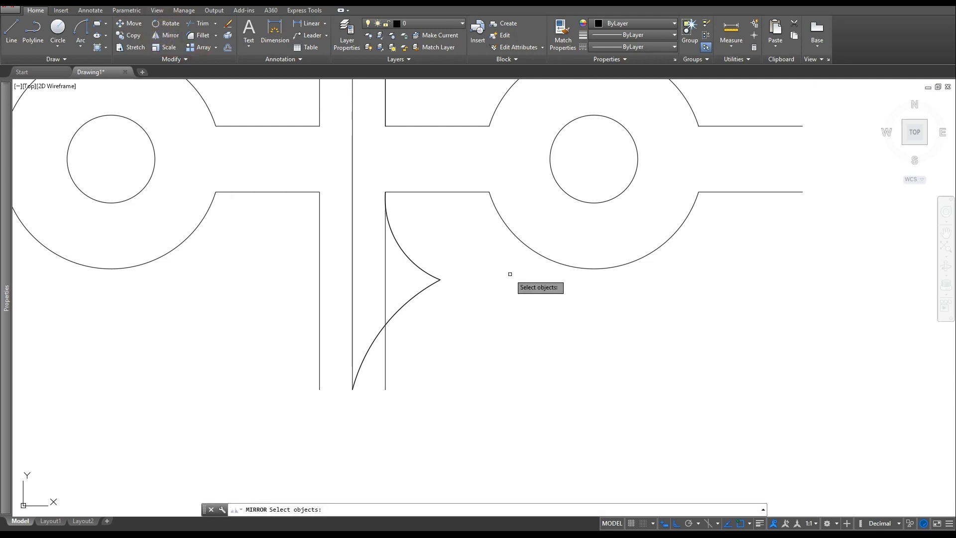
pyautogui.click(449, 253)
pyautogui.click(420, 317)
pyautogui.press('Return')
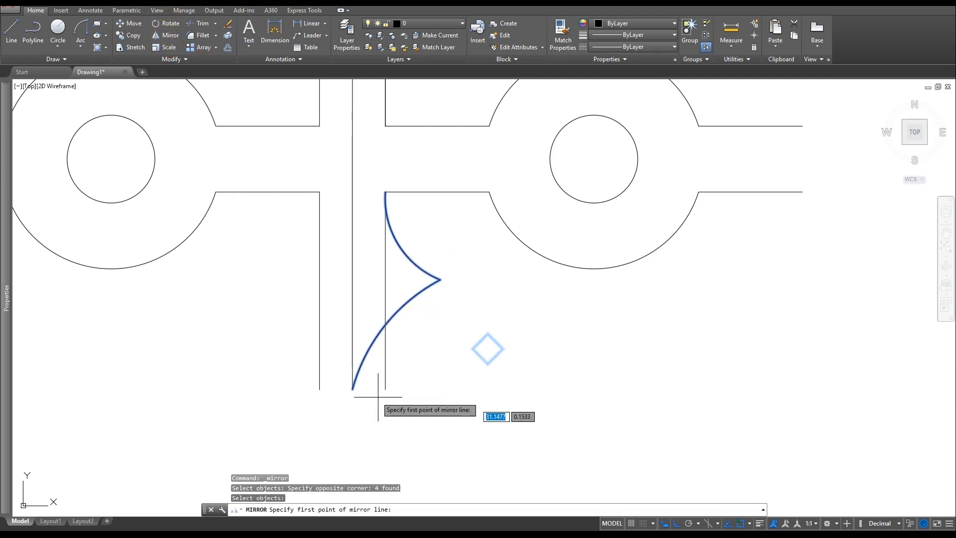
pyautogui.click(351, 387)
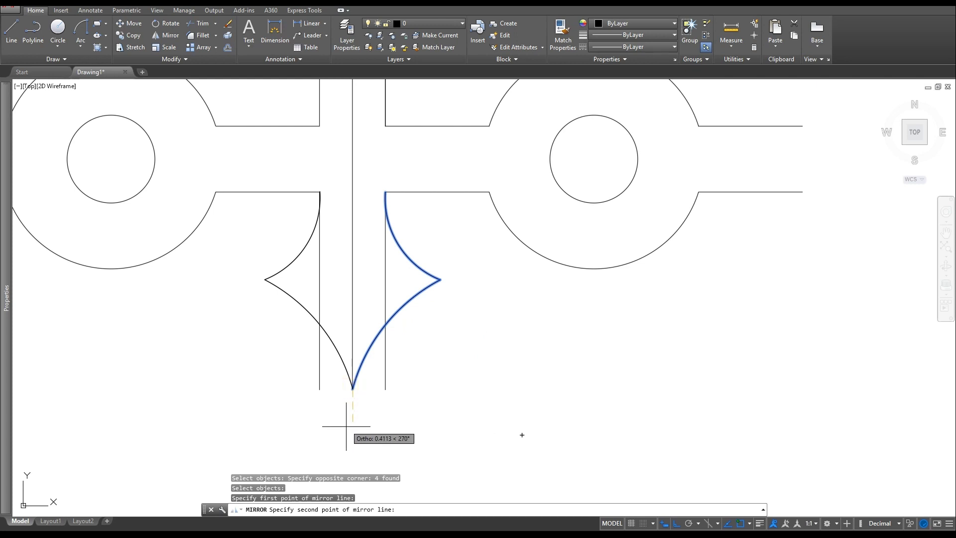
pyautogui.click(352, 445)
pyautogui.press('Return')
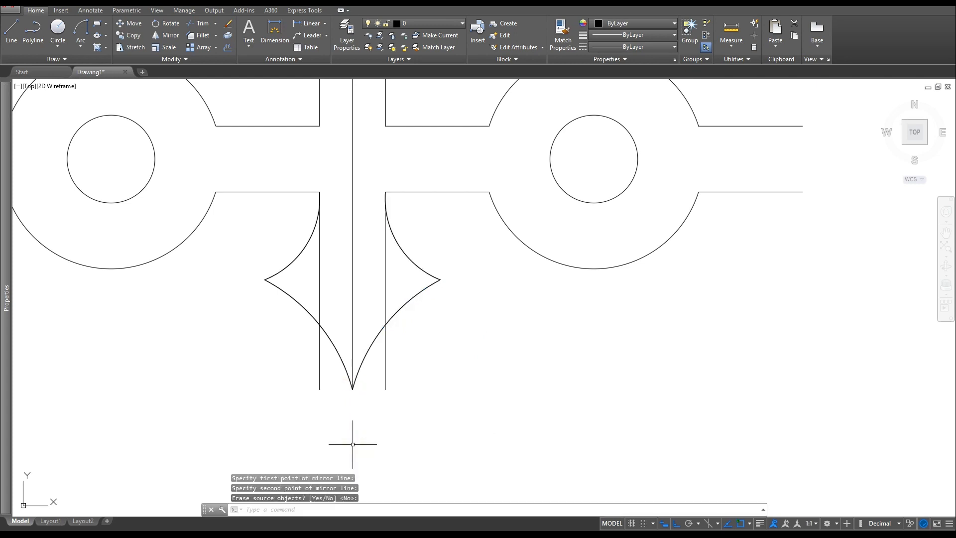
pyautogui.press('Escape')
pyautogui.press('Escape')
pyautogui.press('Escape')
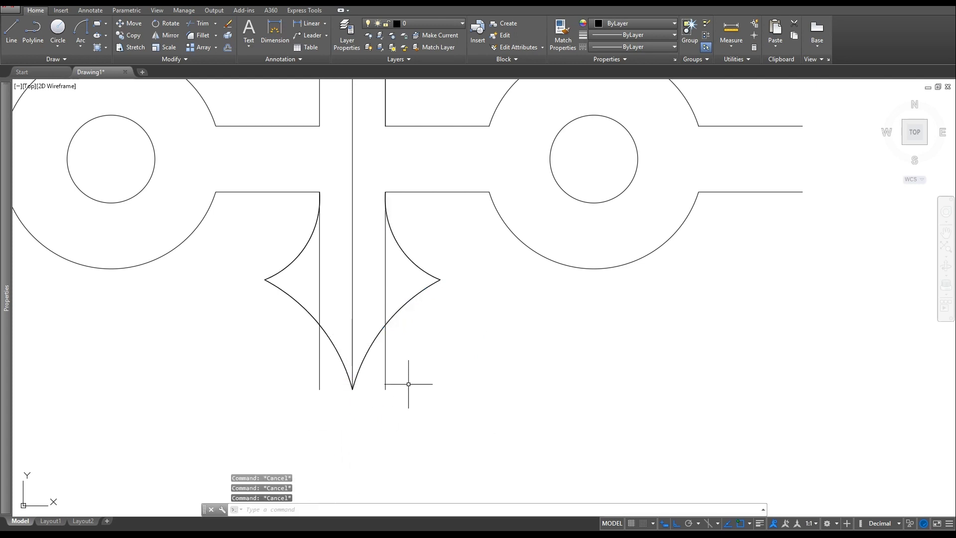
# - Delete the shorter post's centre line and its two vertical edge lines below the lower rail inside the foot
pyautogui.click(391, 385)
pyautogui.click(369, 404)
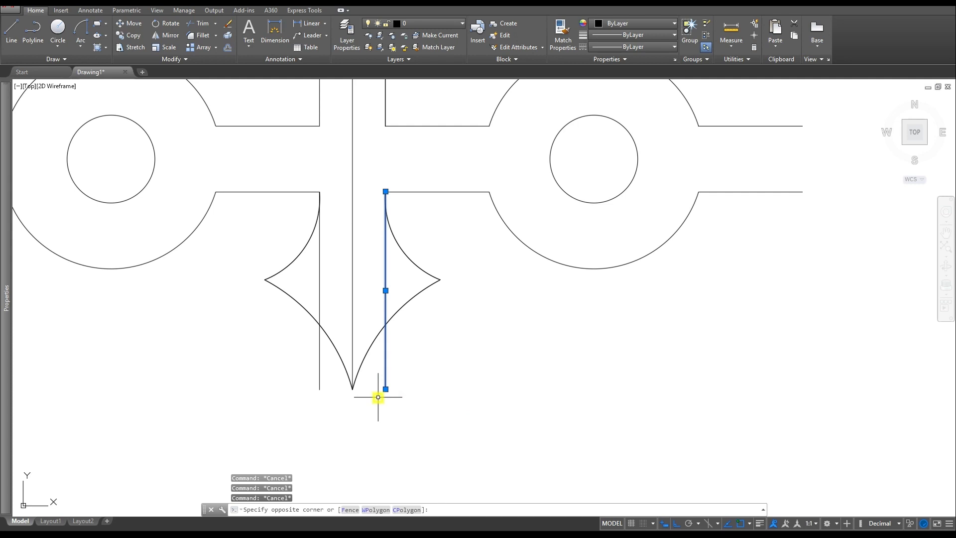
pyautogui.click(353, 281)
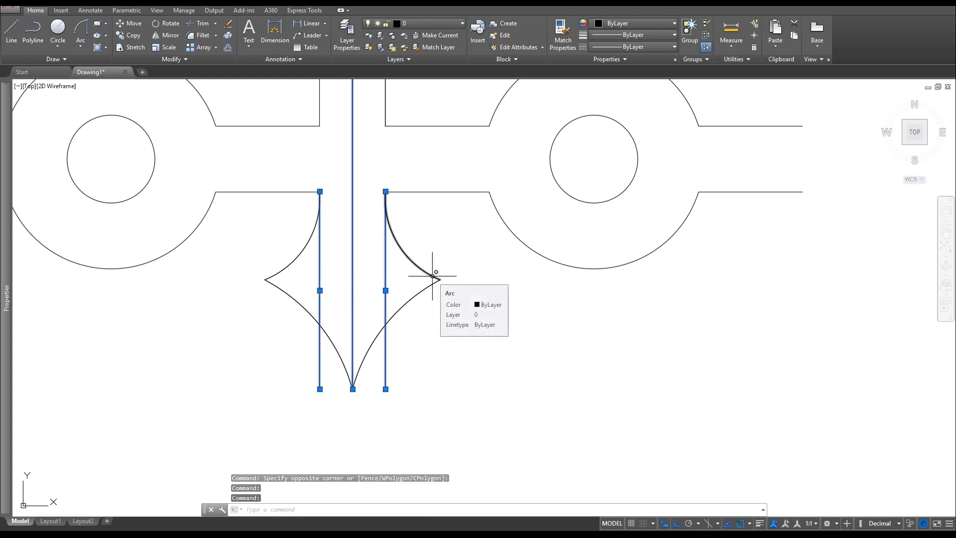
pyautogui.press('Delete')
# - Delete the taller post's vertical centre line and the horizontal construction line across its tip
pyautogui.scroll(-8, 433, 276)
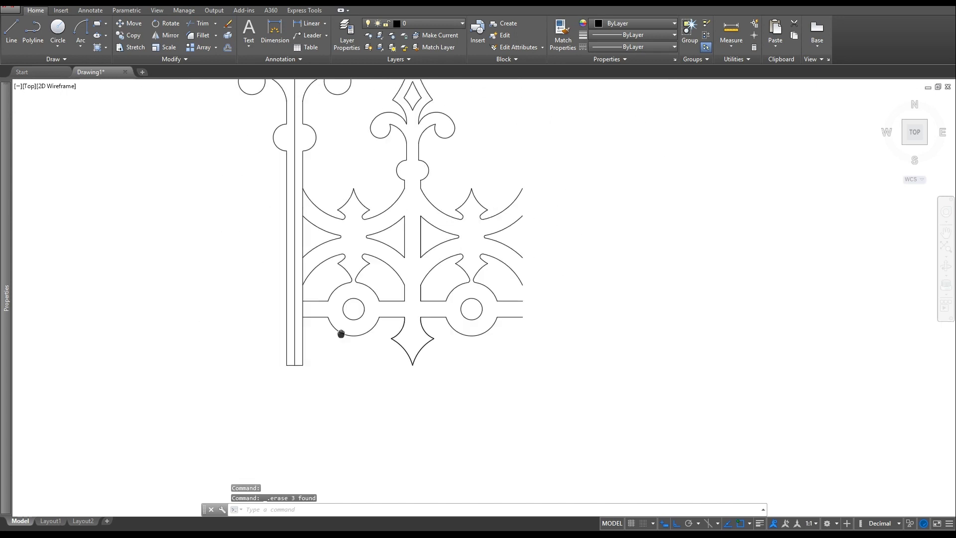
pyautogui.click(304, 308)
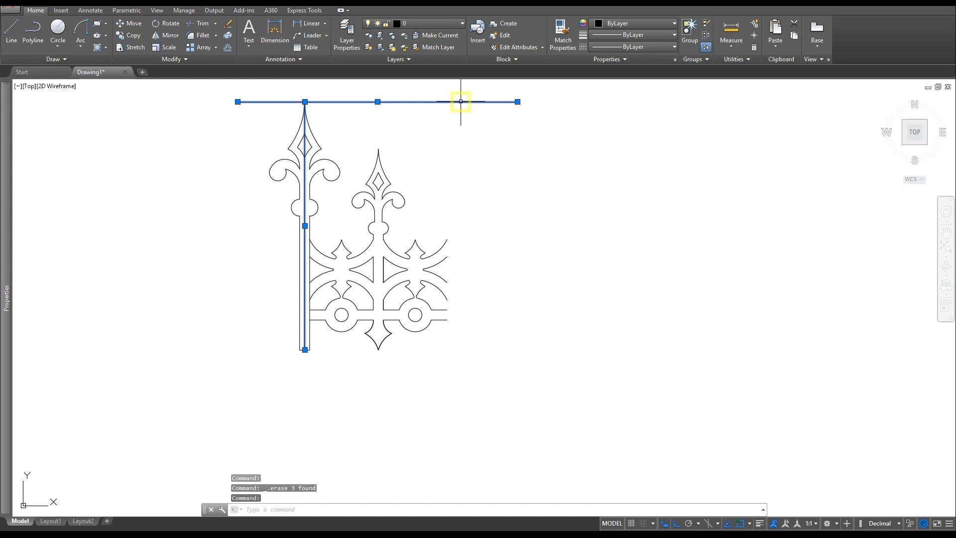
pyautogui.press('Delete')
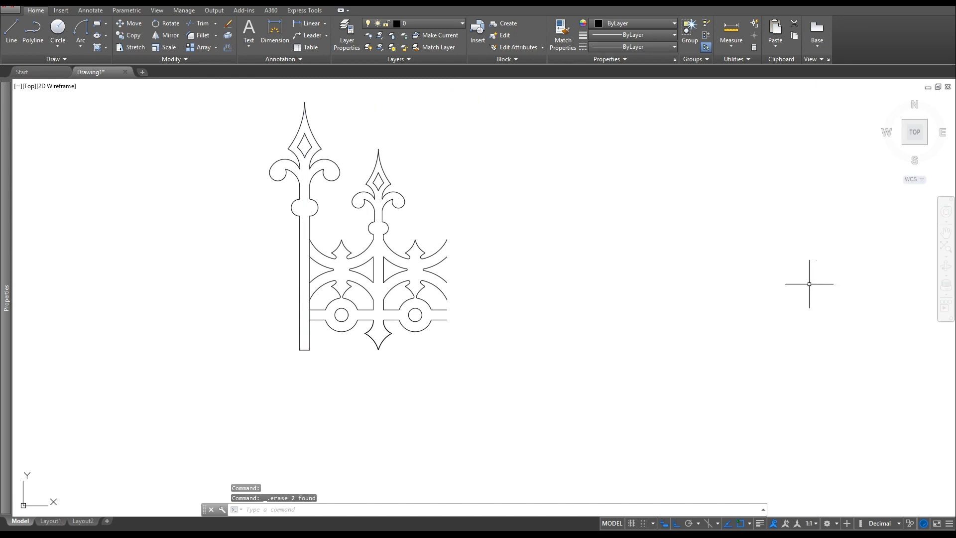
pyautogui.click(947, 250)
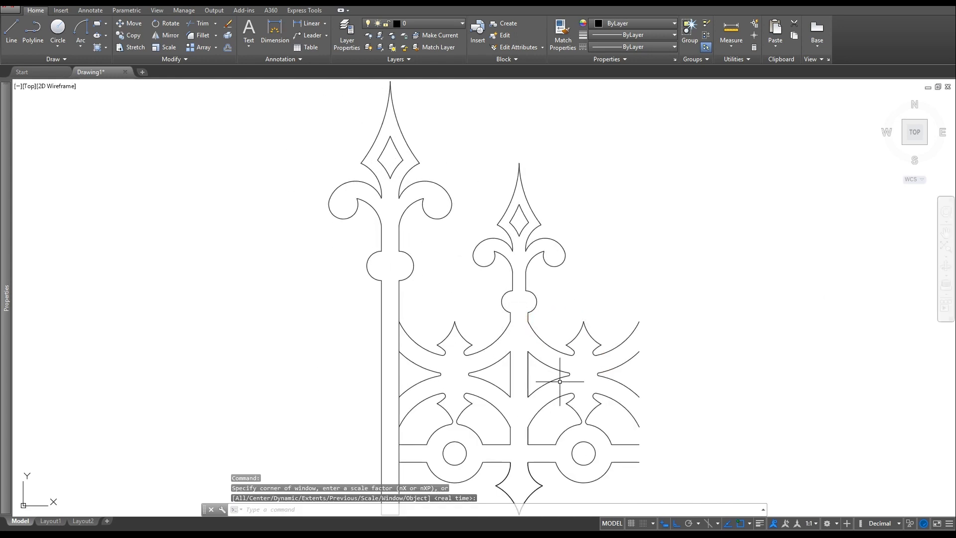
pyautogui.moveTo(556, 378); pyautogui.dragTo(557, 347, button='middle')
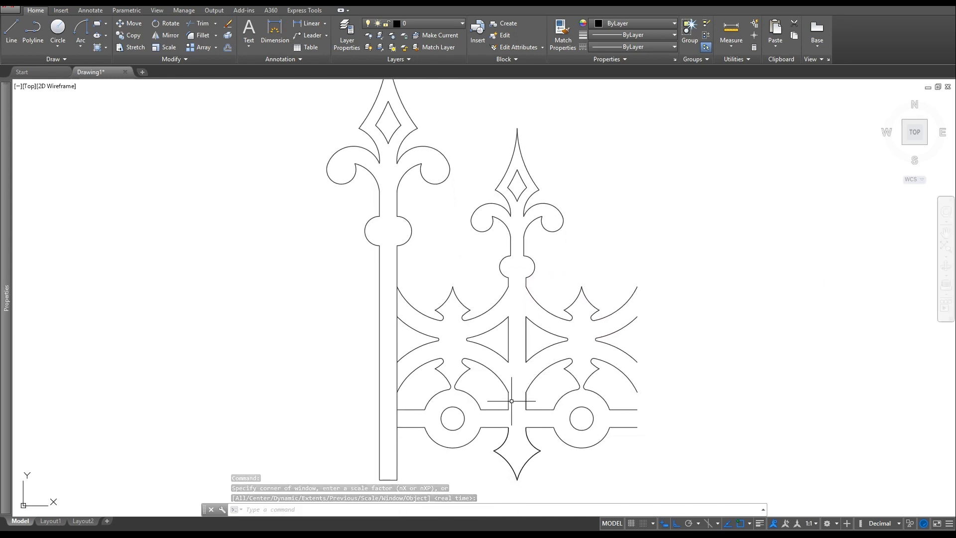
pyautogui.scroll(-3, 488, 346)
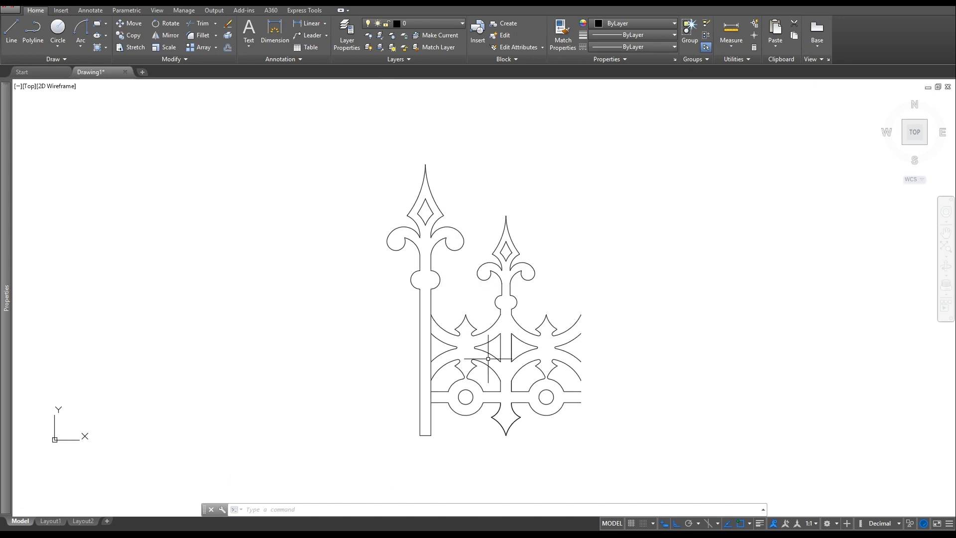
pyautogui.scroll(3, 455, 348)
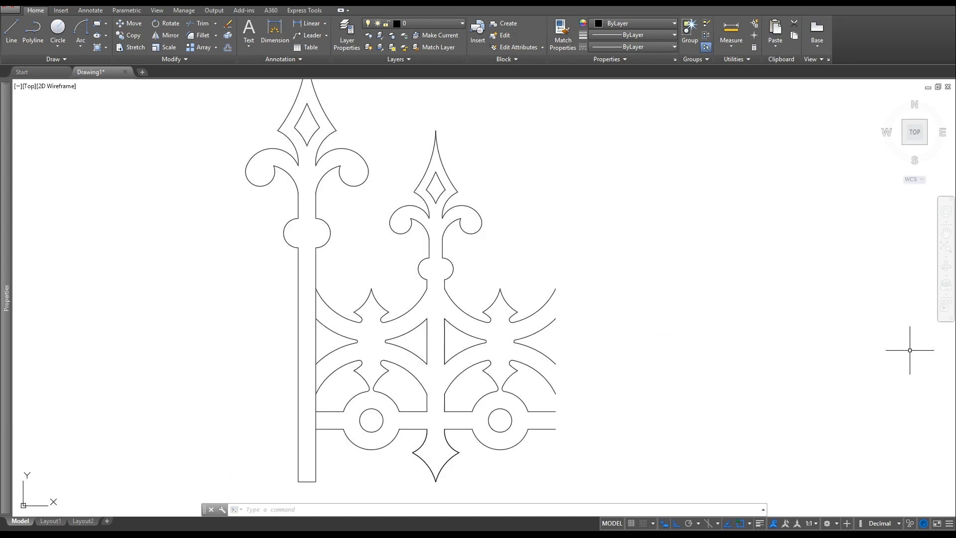